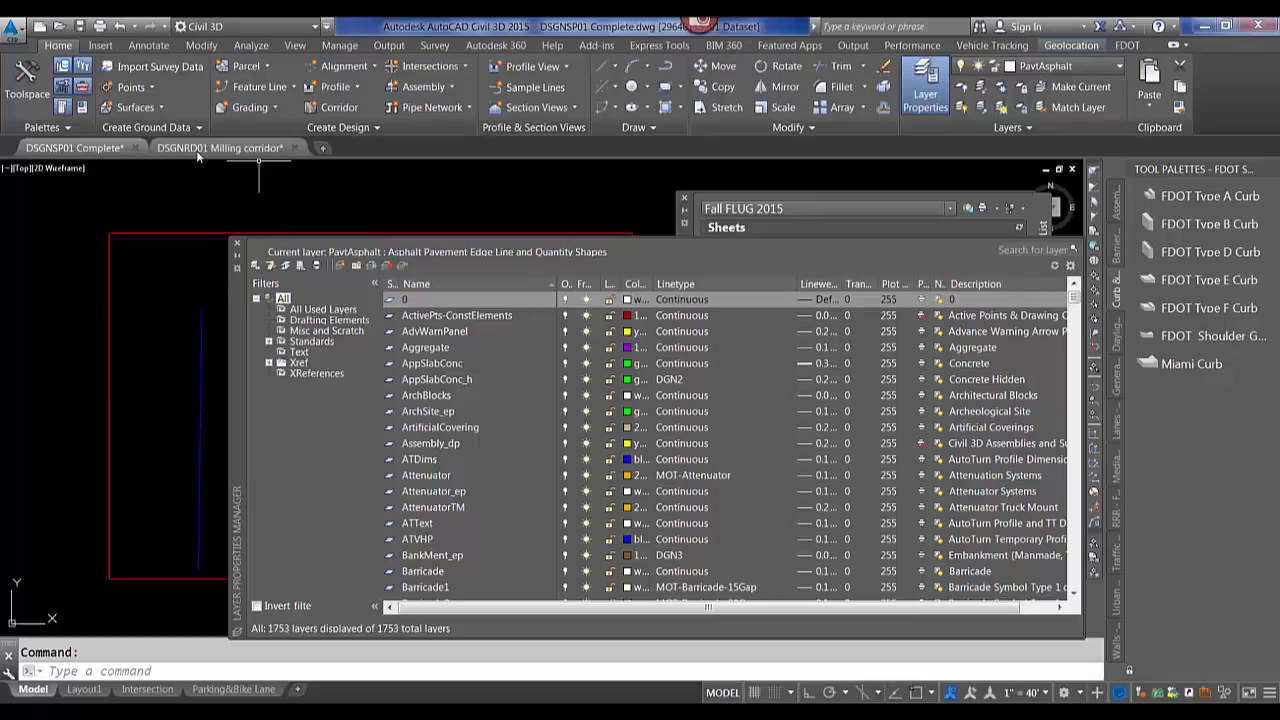
Switch to the DSGNRD01 Milling corridor drawing, close its Layer Properties Manager, and return to DSGNSP01 Complete.
left_click(232, 149)
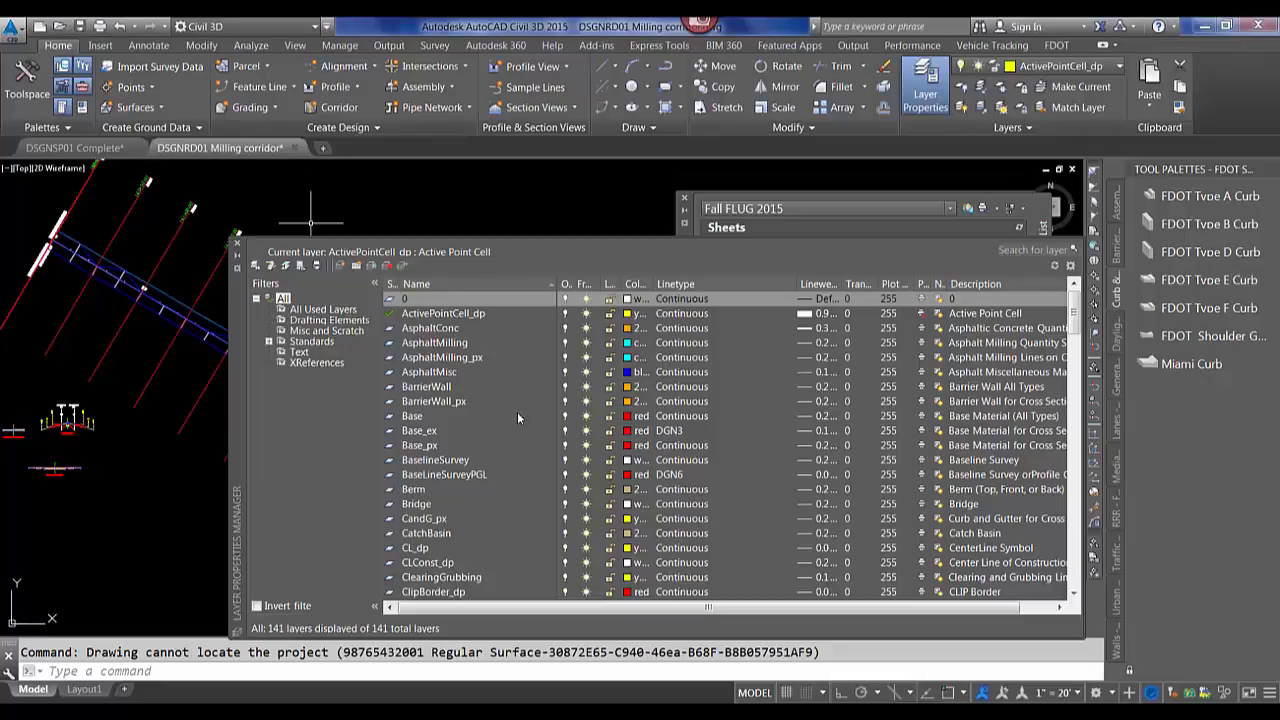
left_click(237, 244)
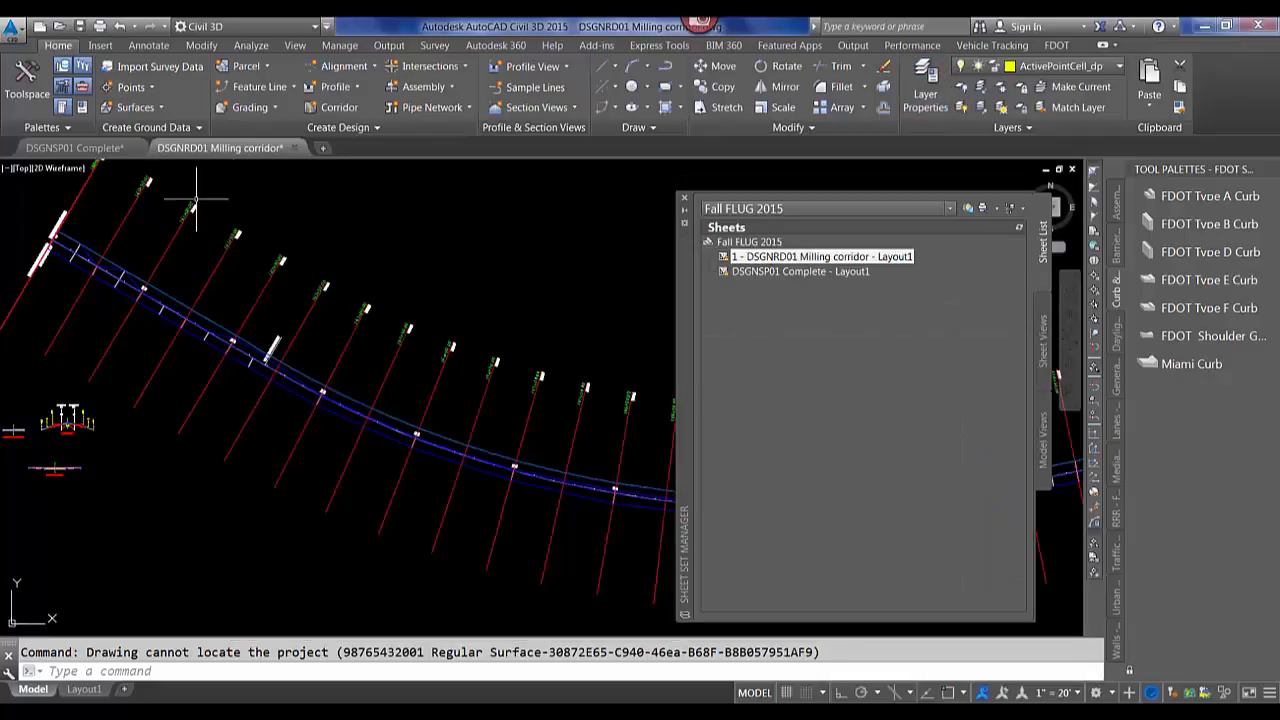
left_click(66, 148)
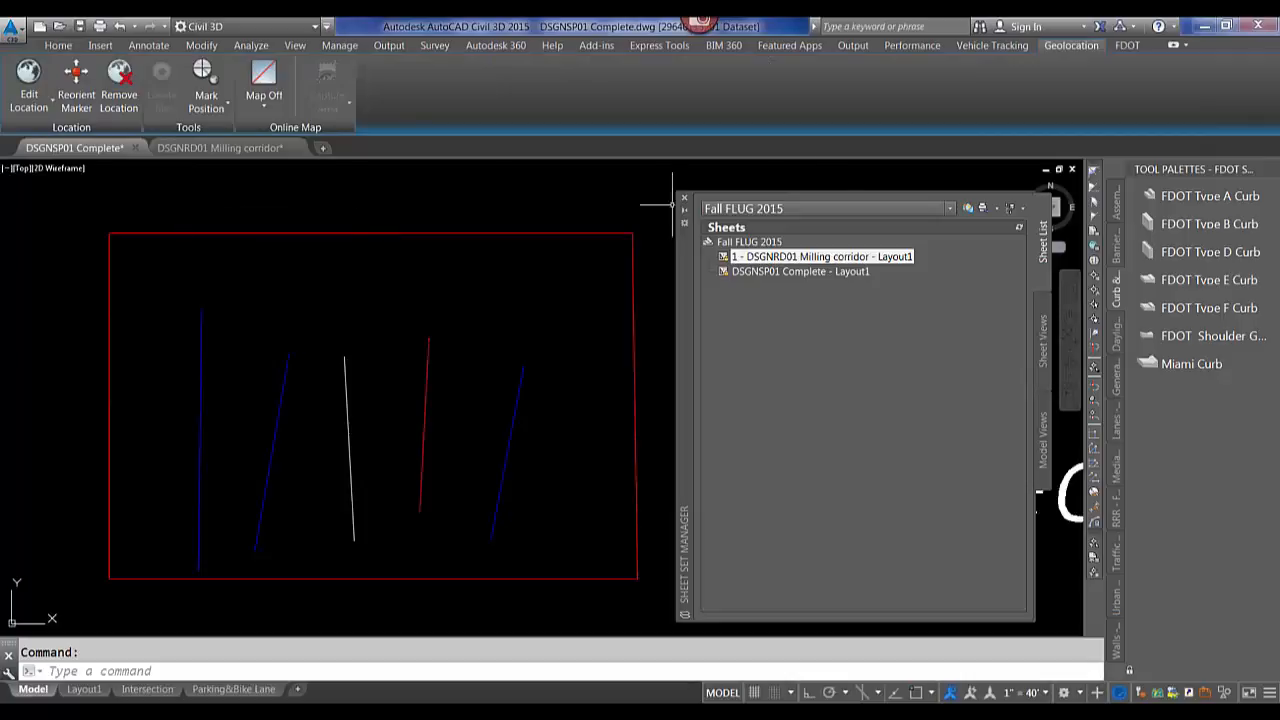
Open the Layer Properties Manager, reposition it, and filter the layer list by the dsgnsp standard filter.
left_click(60, 46)
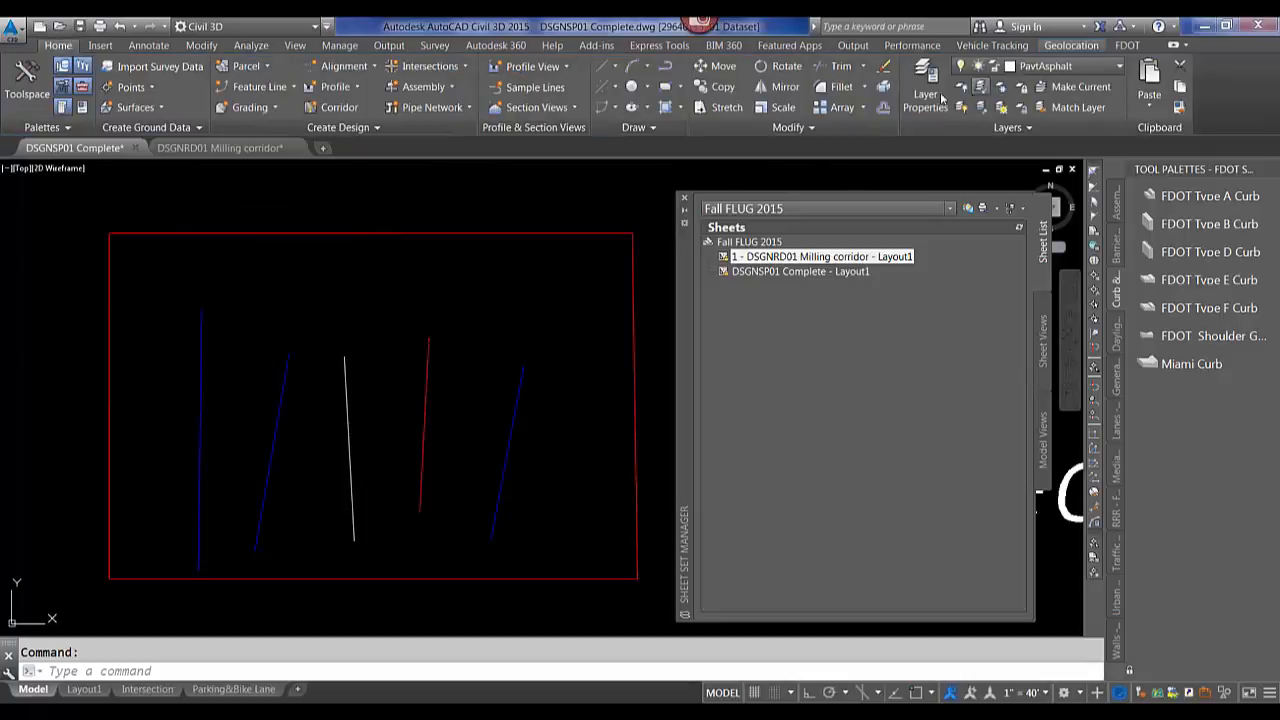
left_click(924, 94)
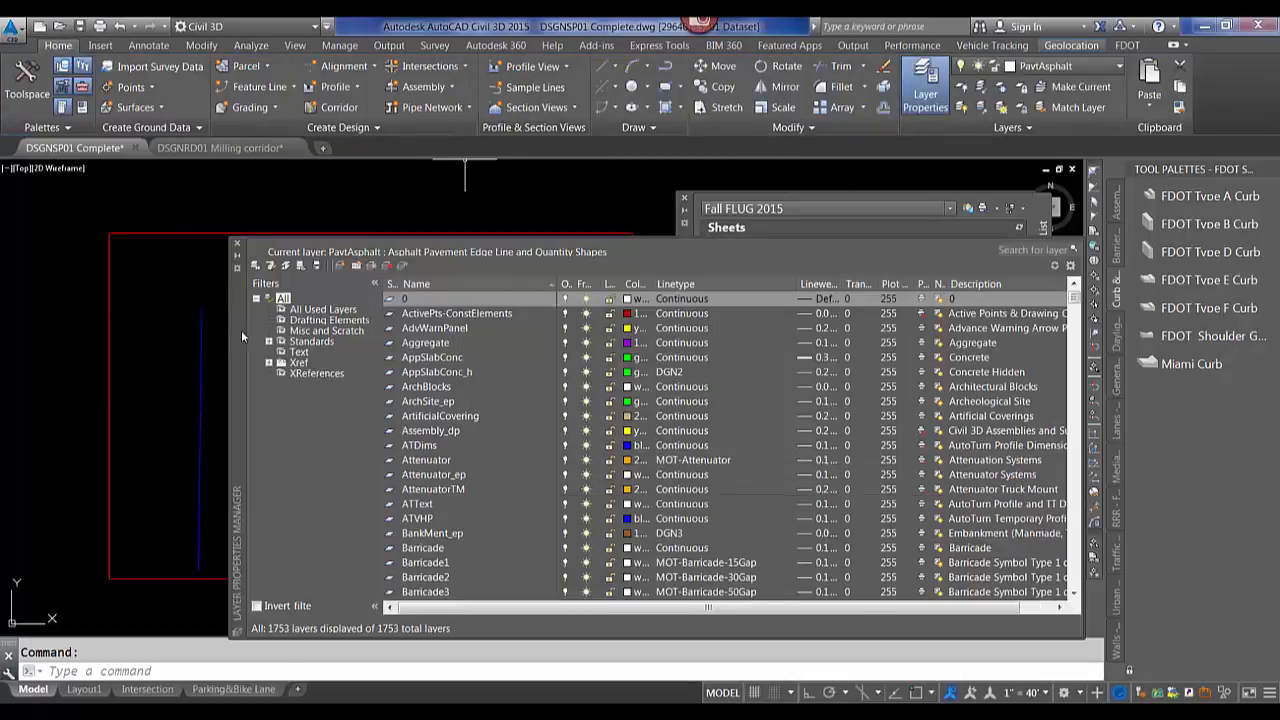
left_click_drag(241, 330, 190, 254)
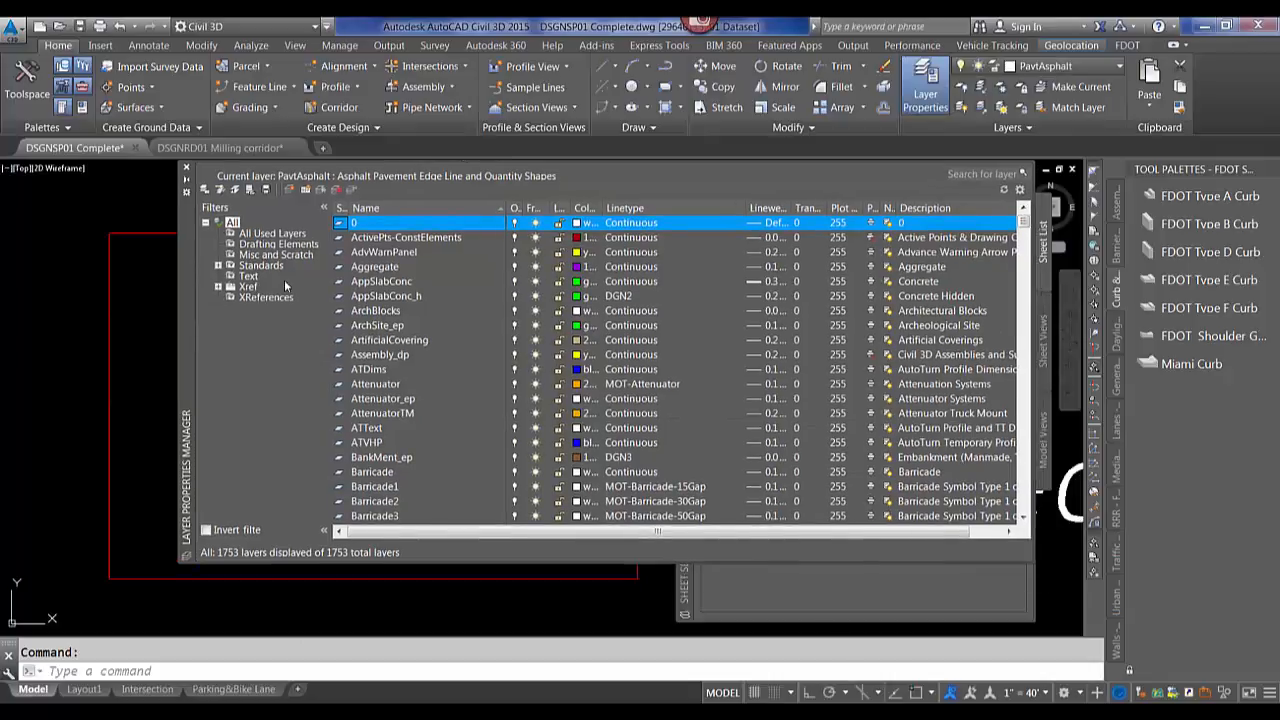
left_click(218, 266)
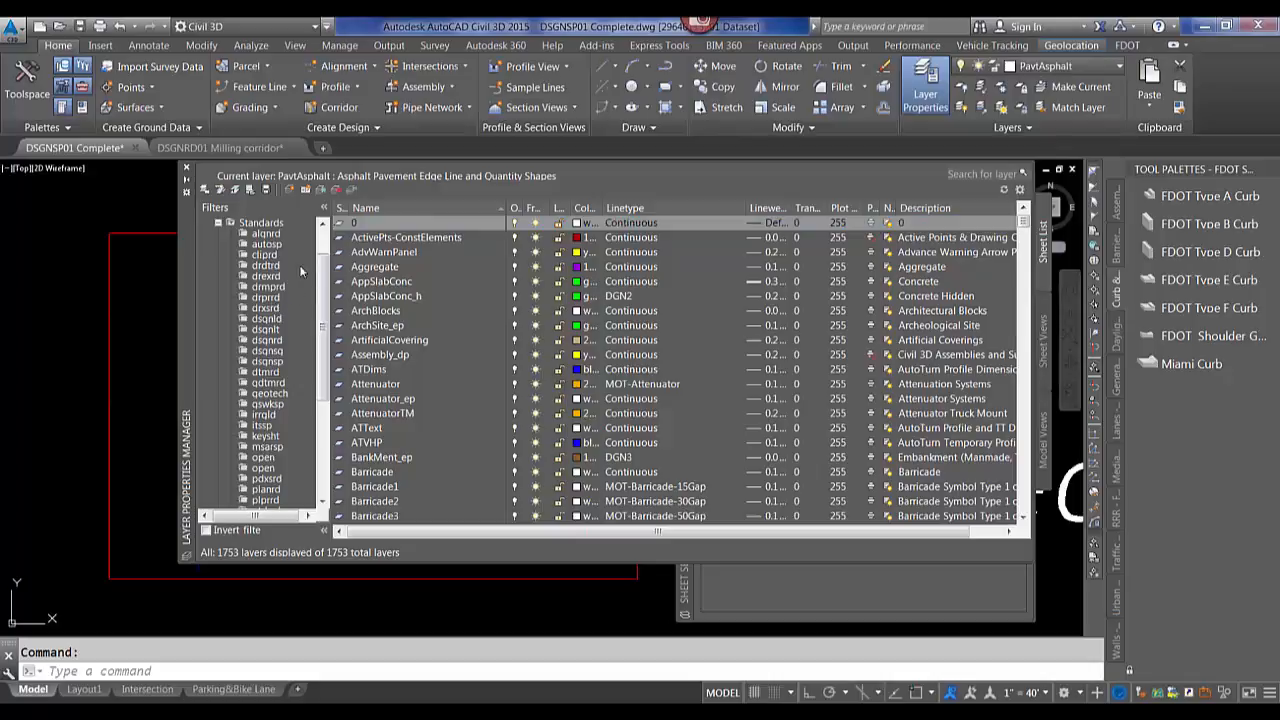
left_click(267, 363)
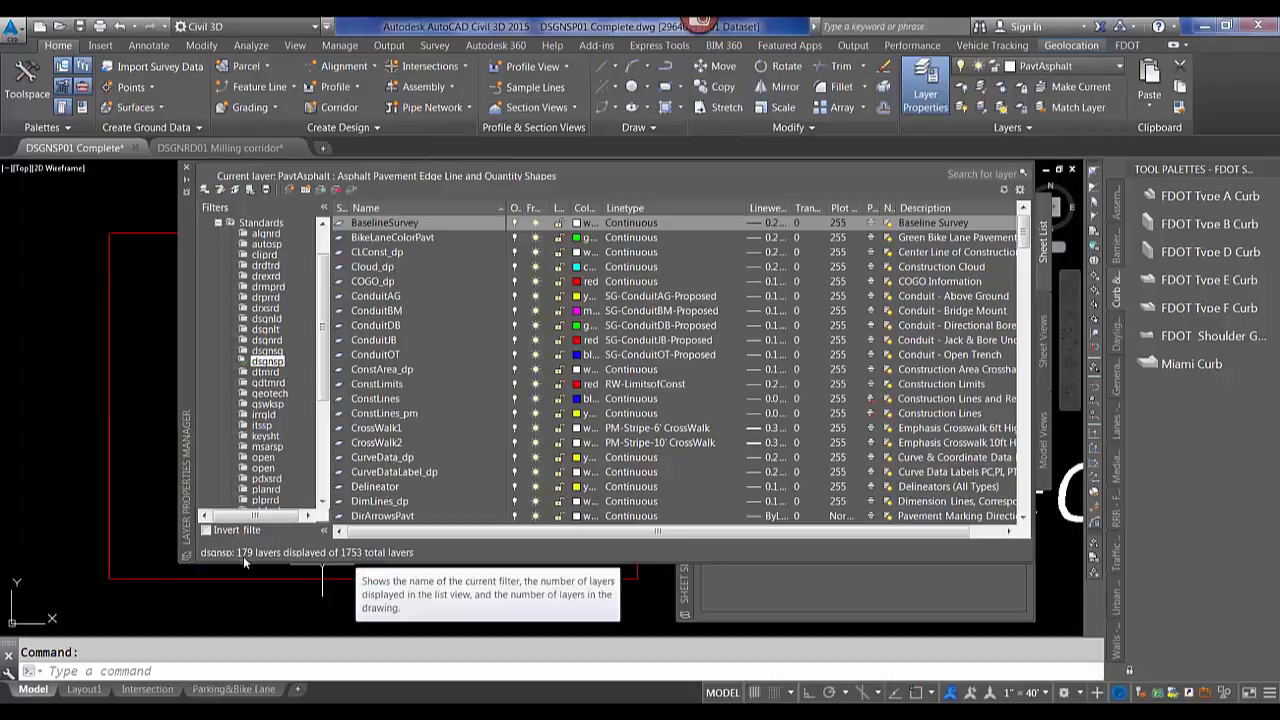
Browse the keysht and typdrd standard layer filters, then return the list to the All filter.
mouse_move(1021, 242)
left_mouse_down()
mouse_move(1025, 303)
mouse_move(1025, 261)
left_mouse_up()
left_click(278, 397)
left_click(265, 436)
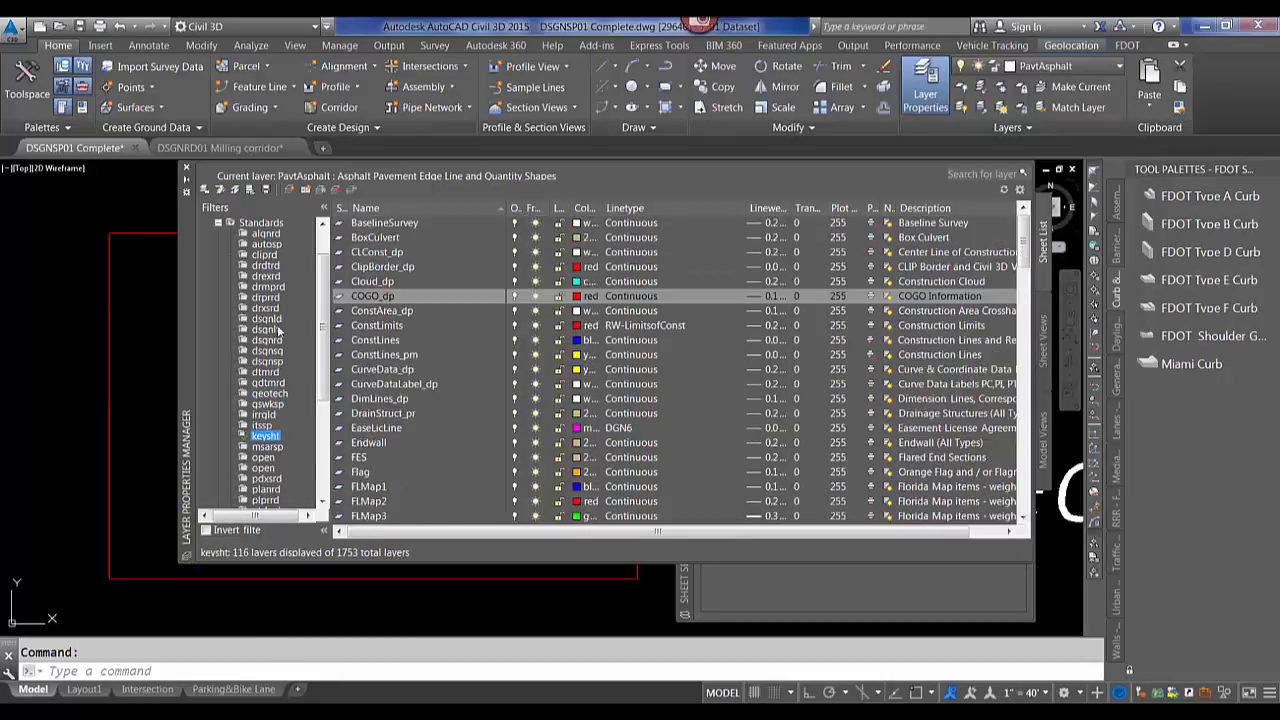
left_click(321, 451)
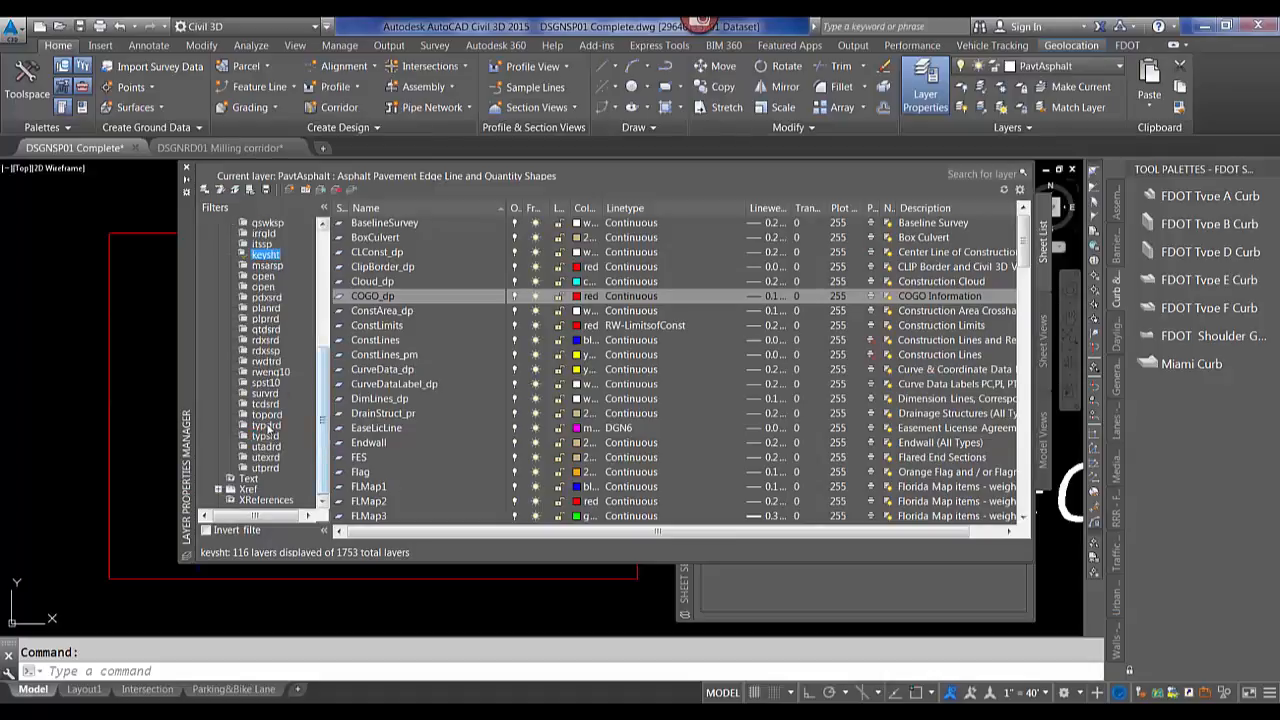
left_click(268, 426)
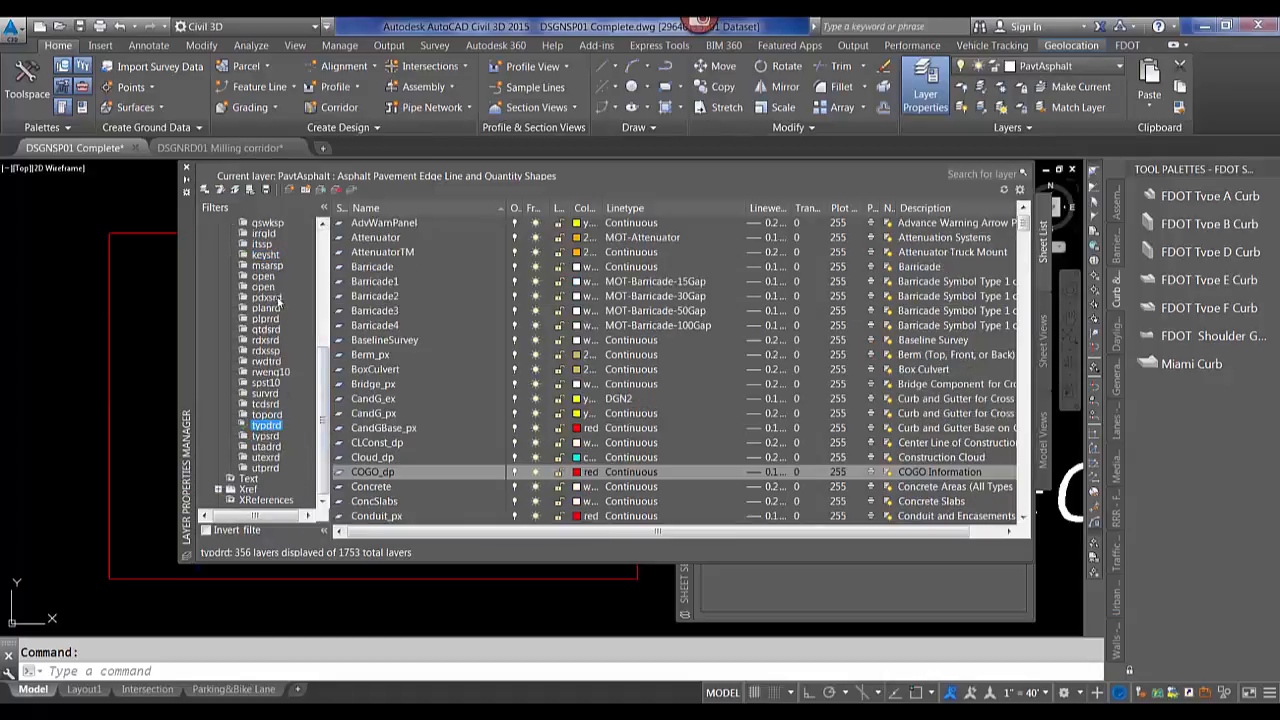
scroll(326, 245, "up", 7)
left_click(232, 224)
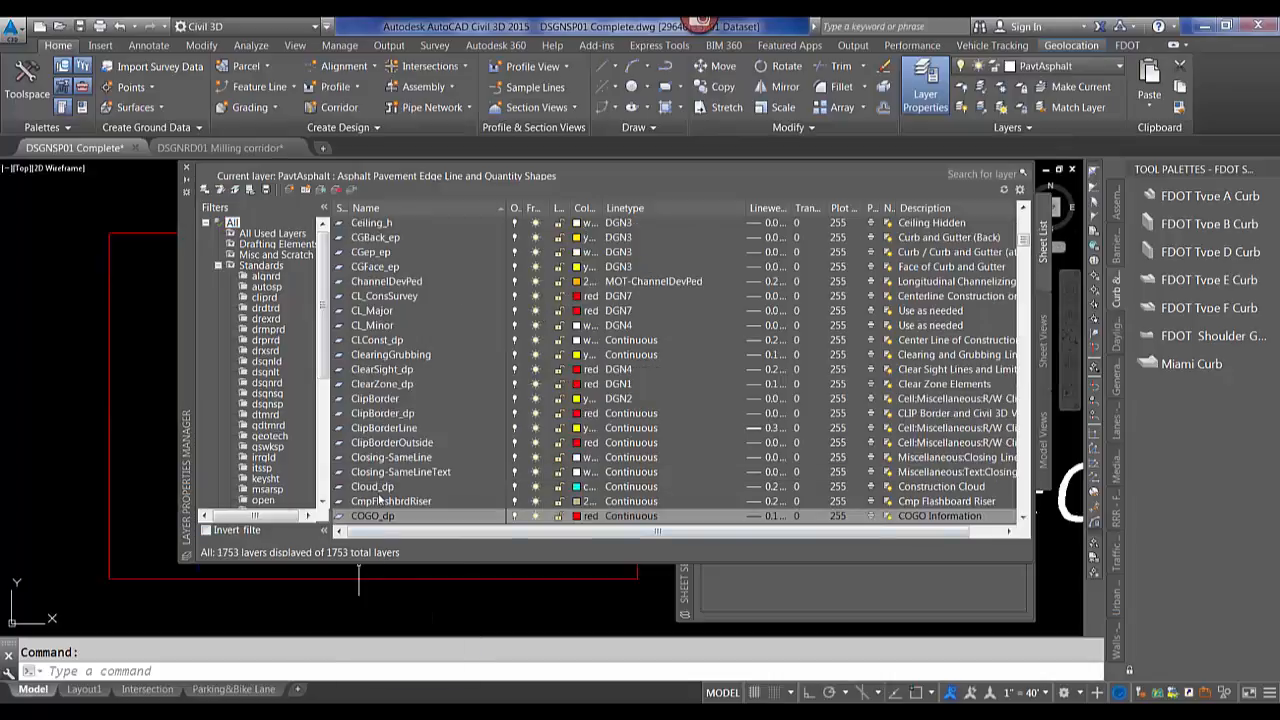
Close the Layer Properties Manager and the Sheet Set Manager palettes.
left_click(186, 170)
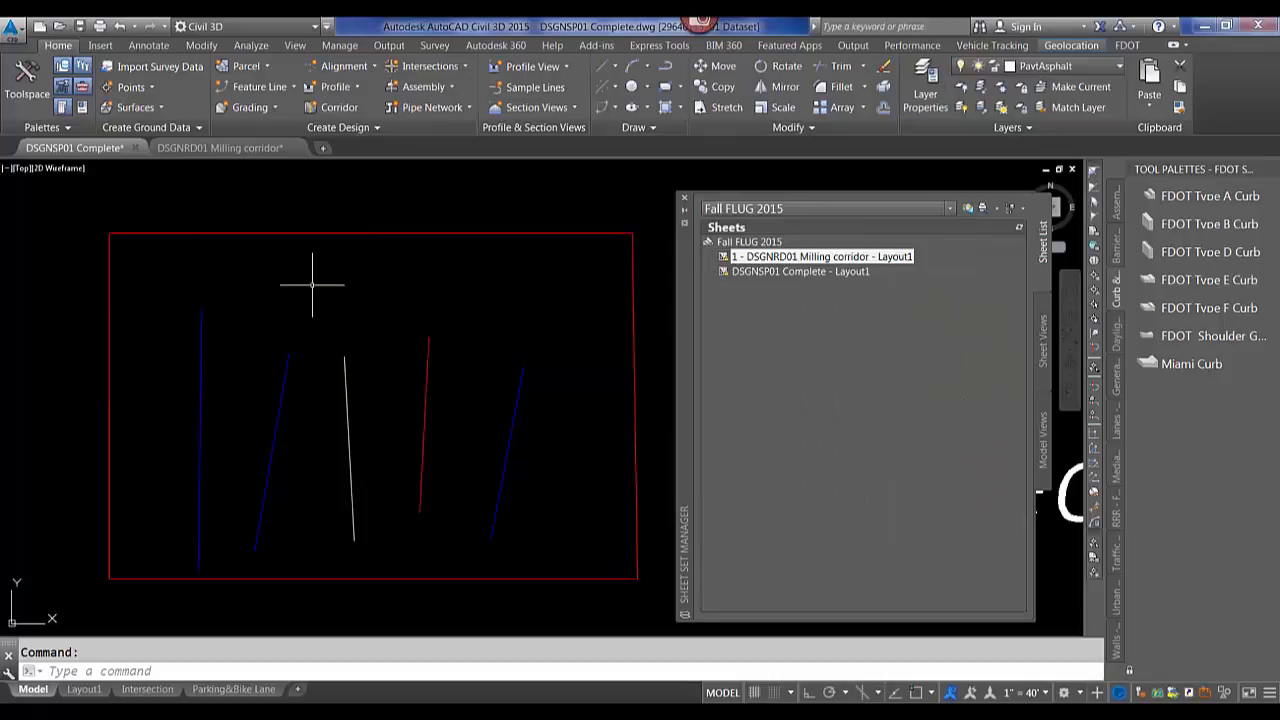
scroll(432, 327, "down", 2)
scroll(436, 324, "up", 2)
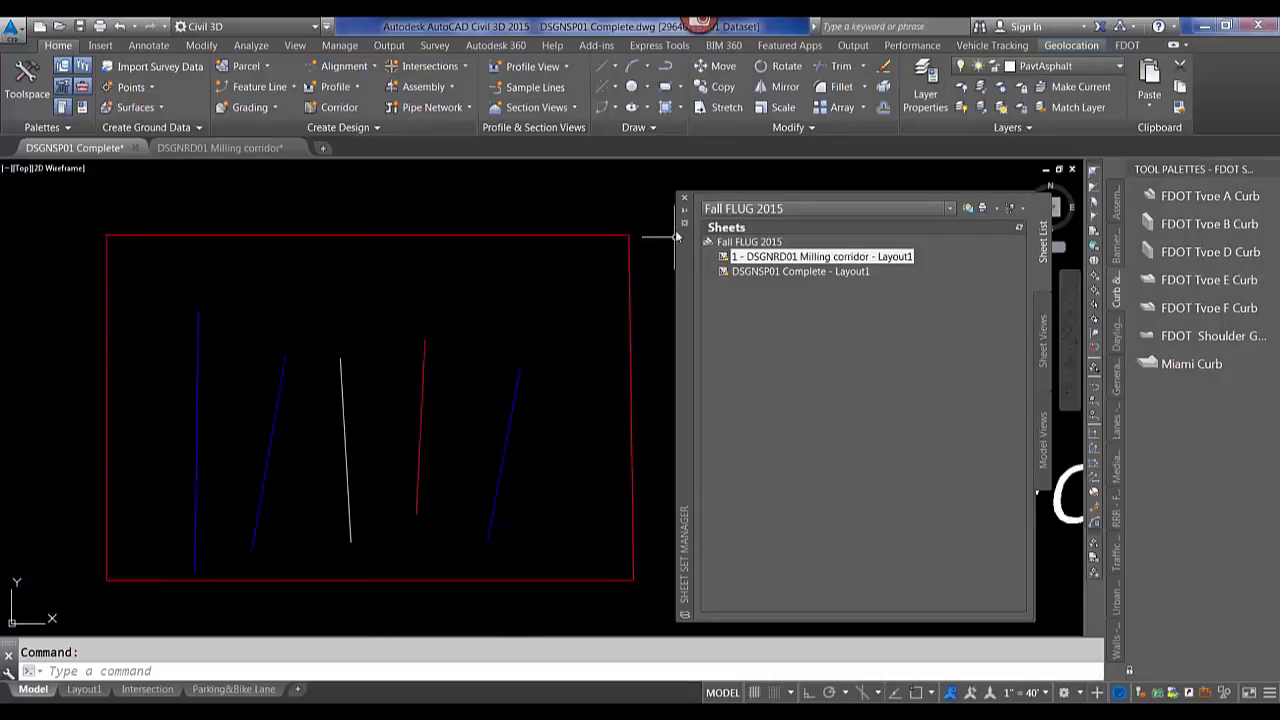
left_click(686, 202)
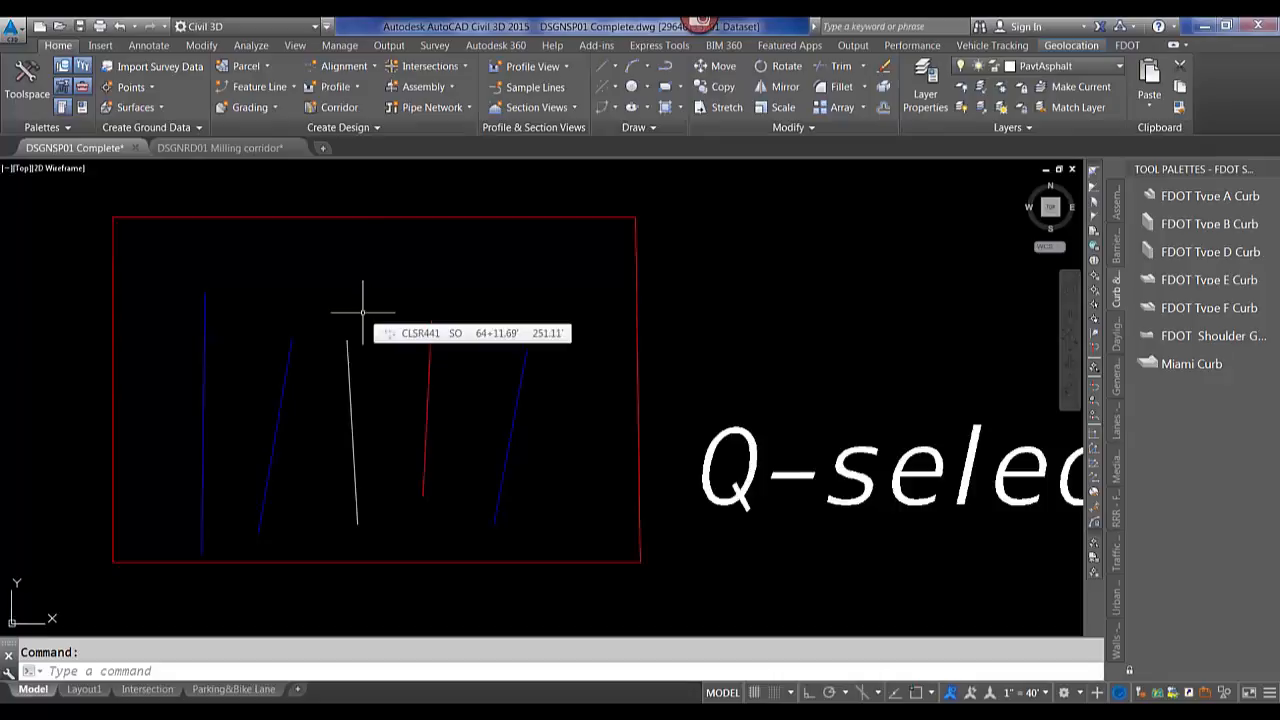
Use Quick Select to select every object in the entire drawing whose Color equals Blue, then clear the selection.
type("qse")
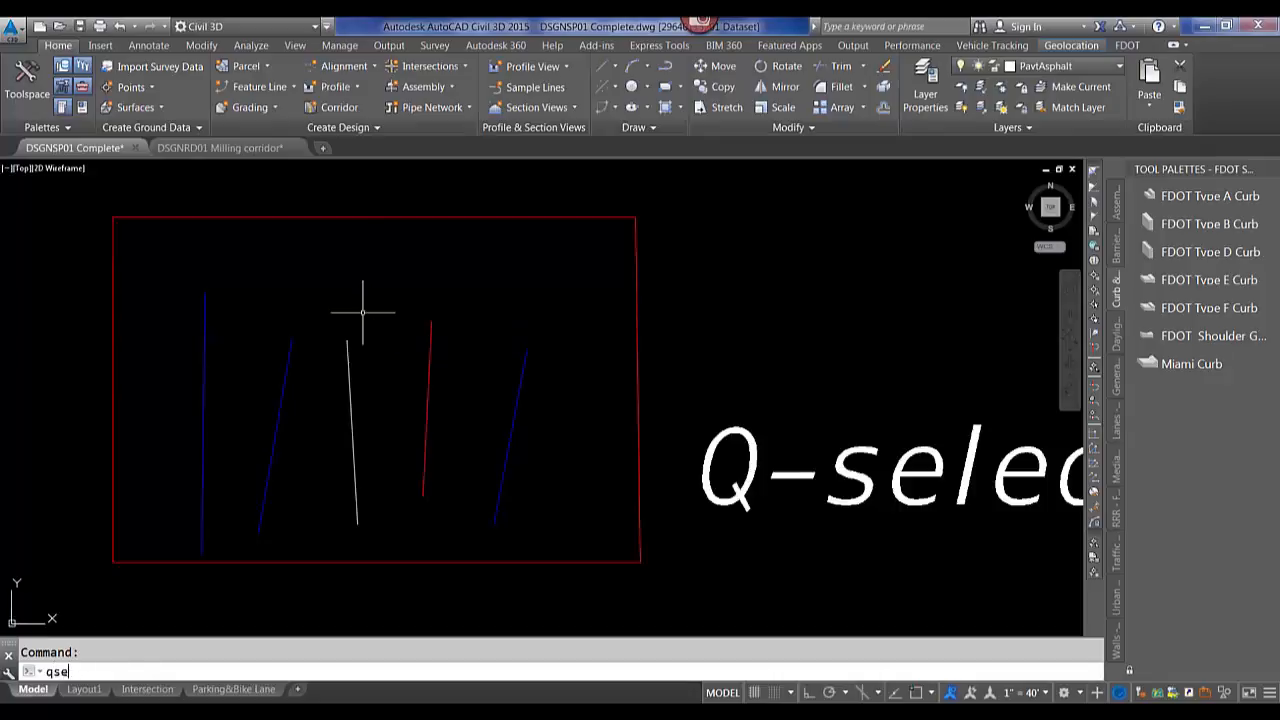
key("Return")
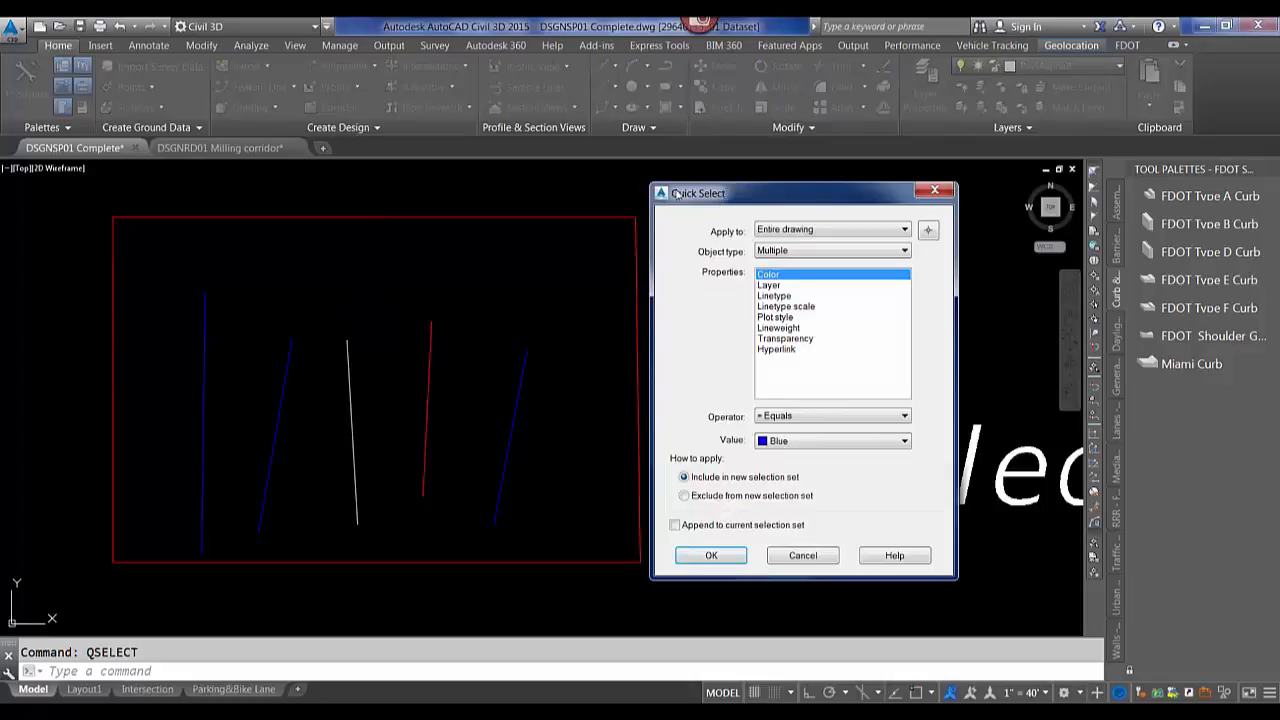
left_click_drag(722, 197, 735, 158)
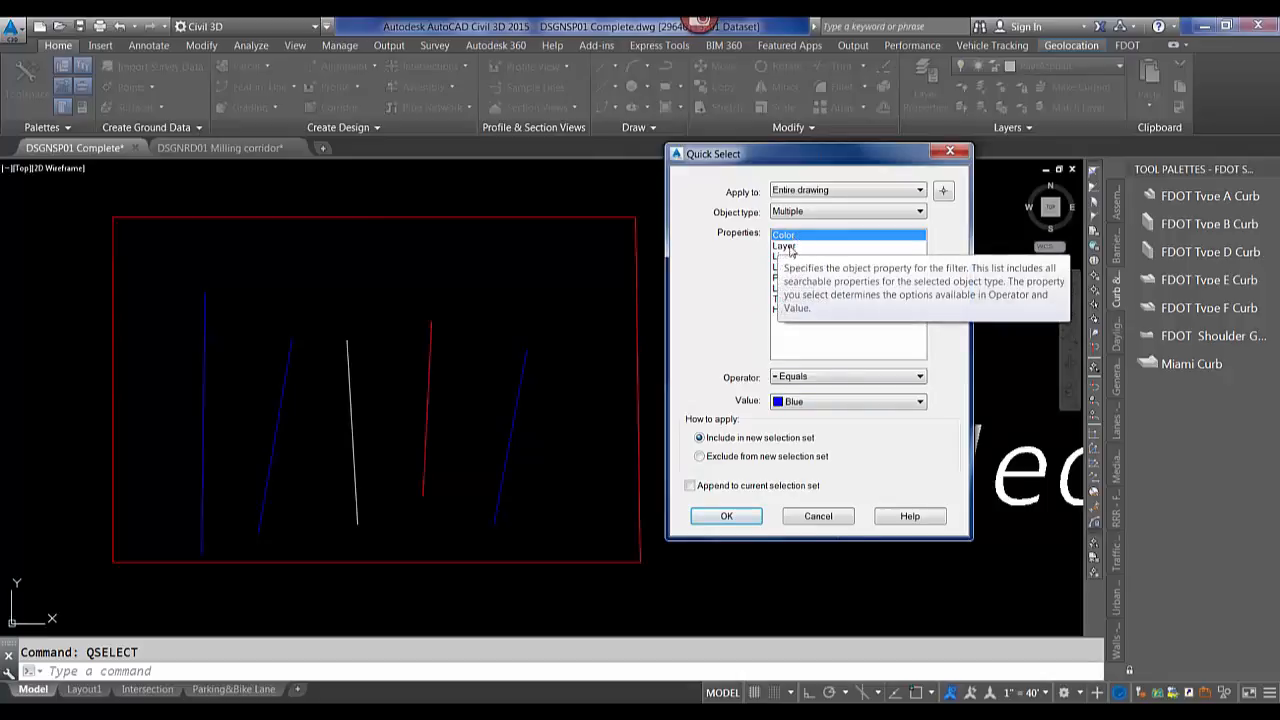
left_click(822, 377)
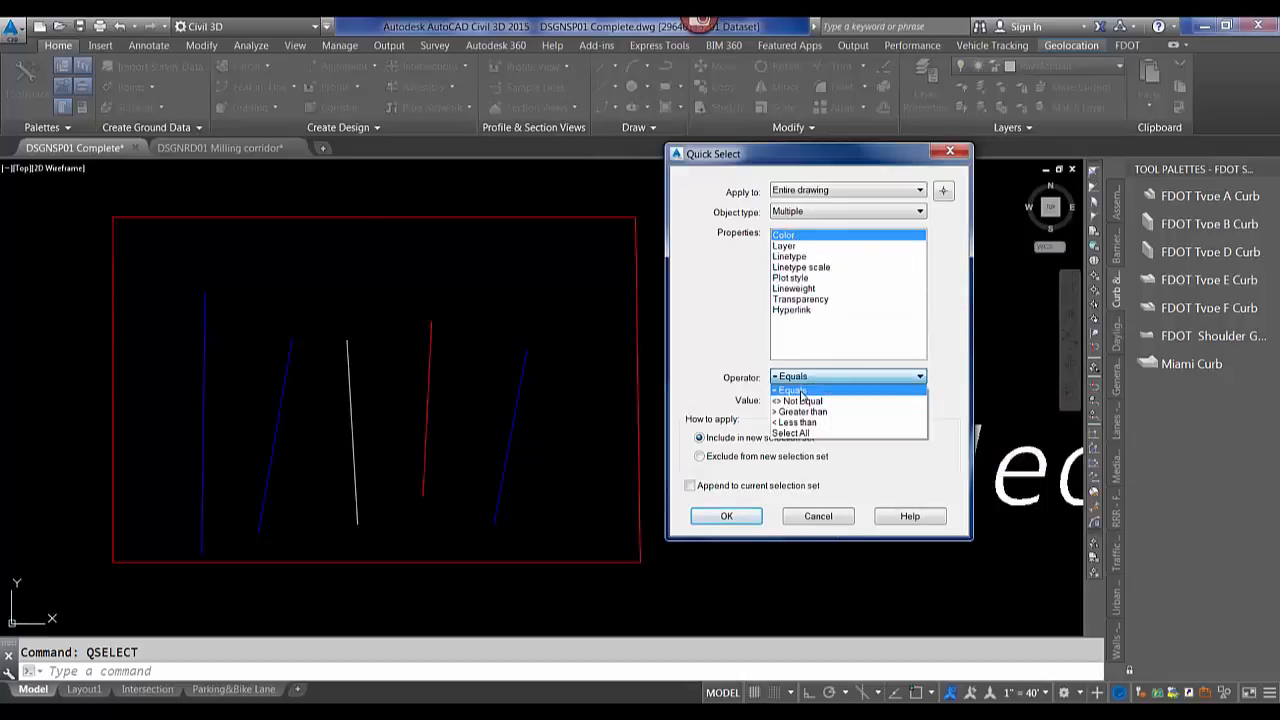
left_click(800, 391)
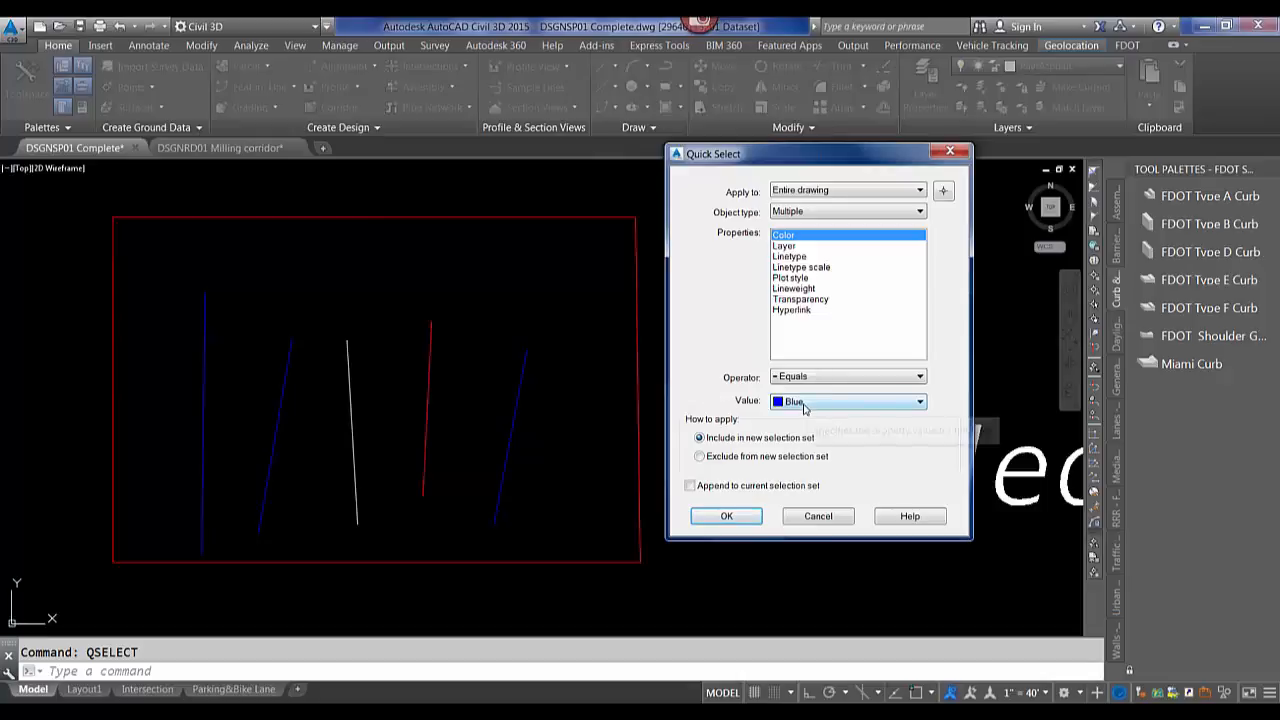
left_click(805, 408)
left_click(794, 404)
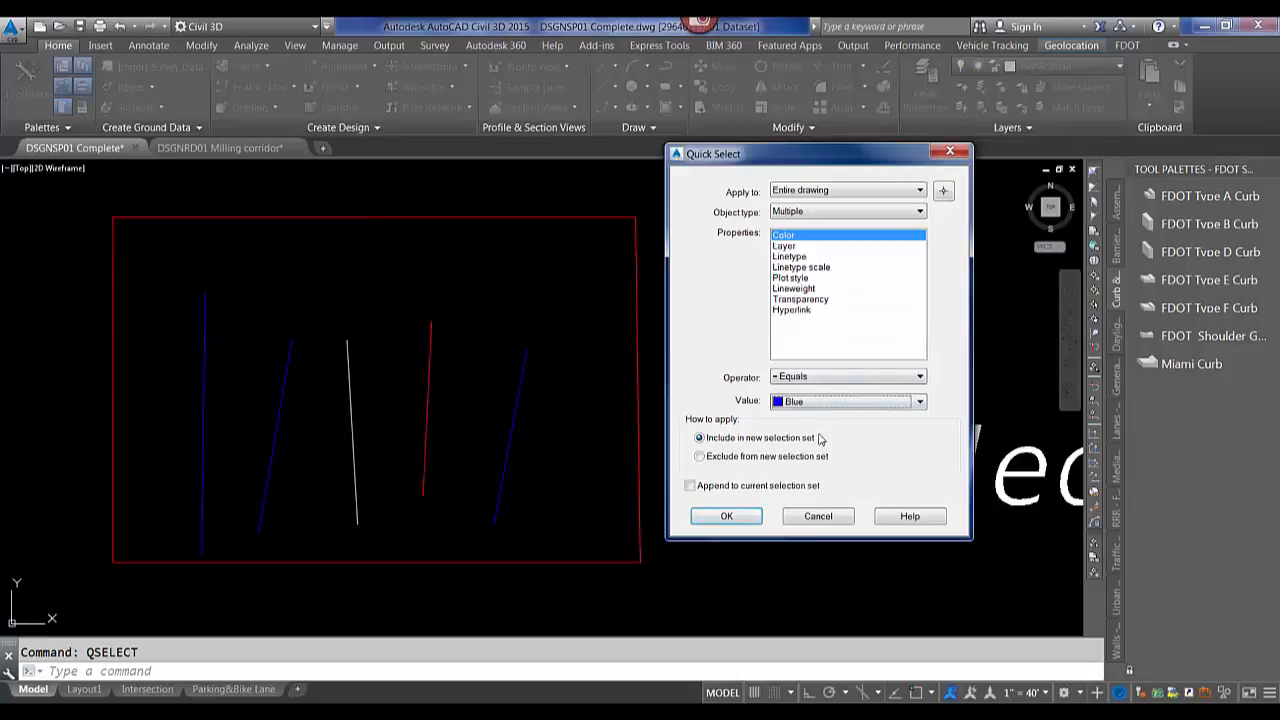
left_click(725, 517)
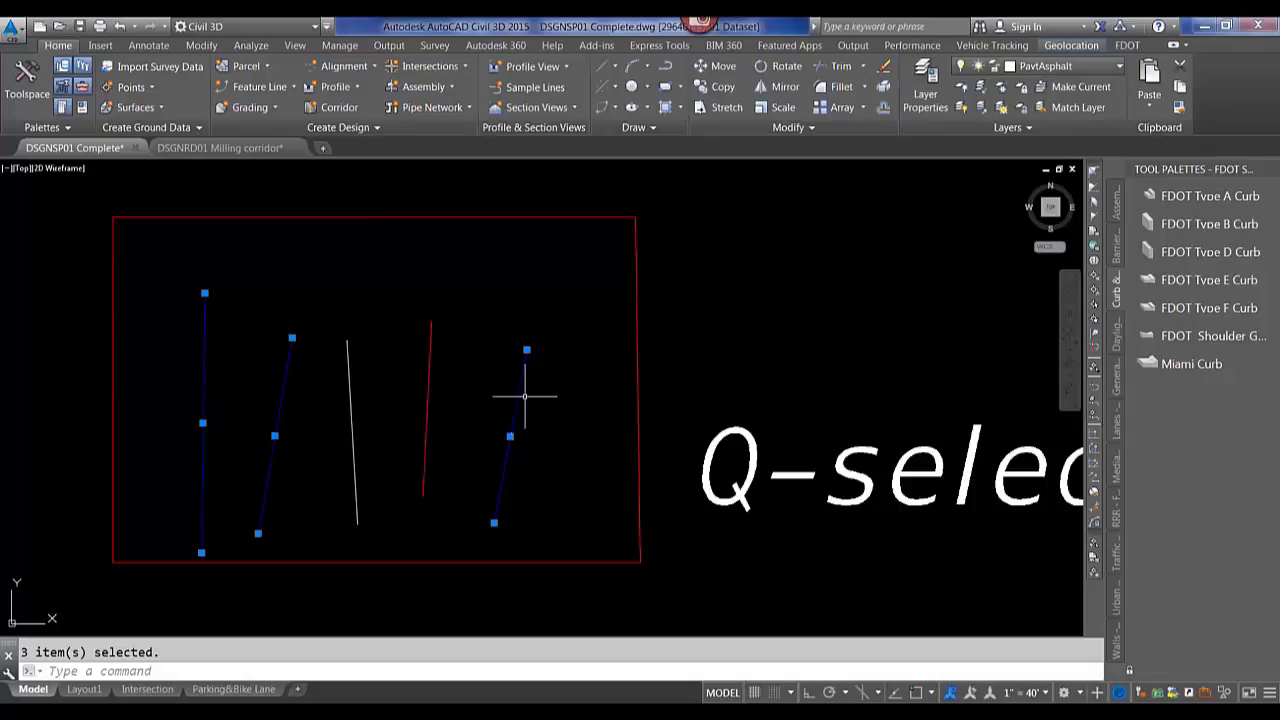
key("Escape")
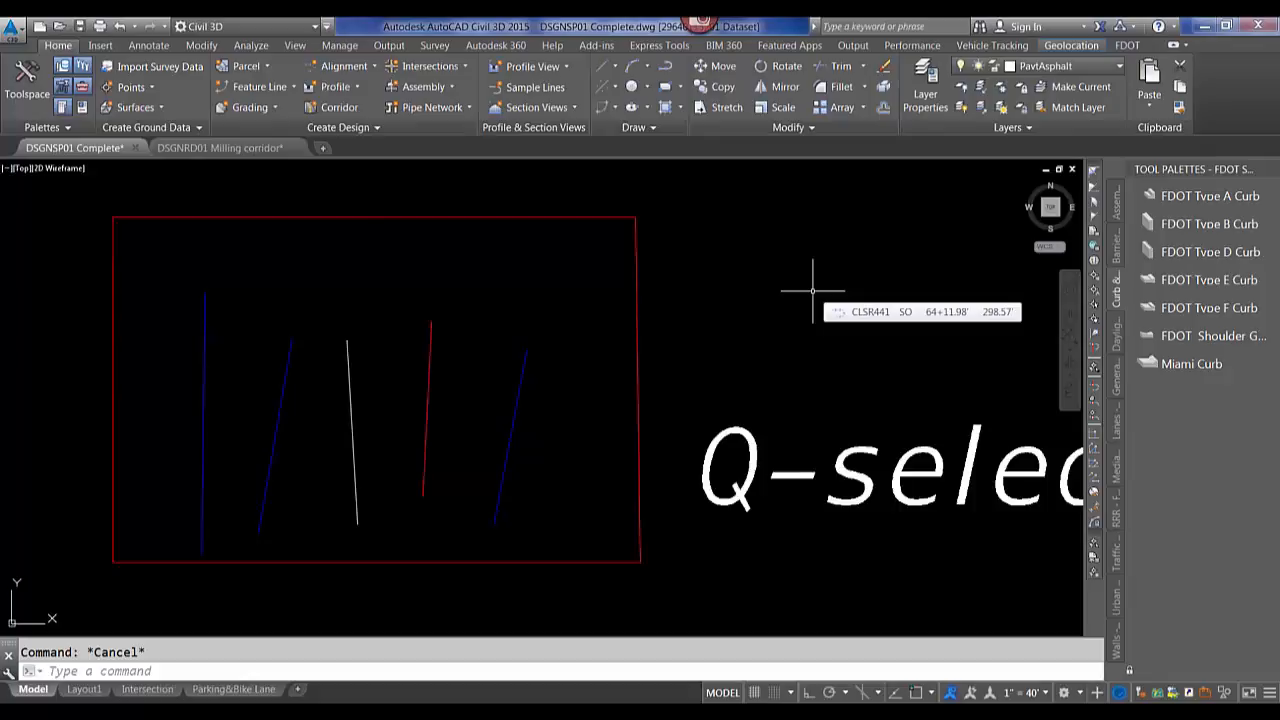
Open the FDOT Links & Contacts dialog and explore the FDOT2015.C3D directory from its Engineering Links.
left_click(1128, 46)
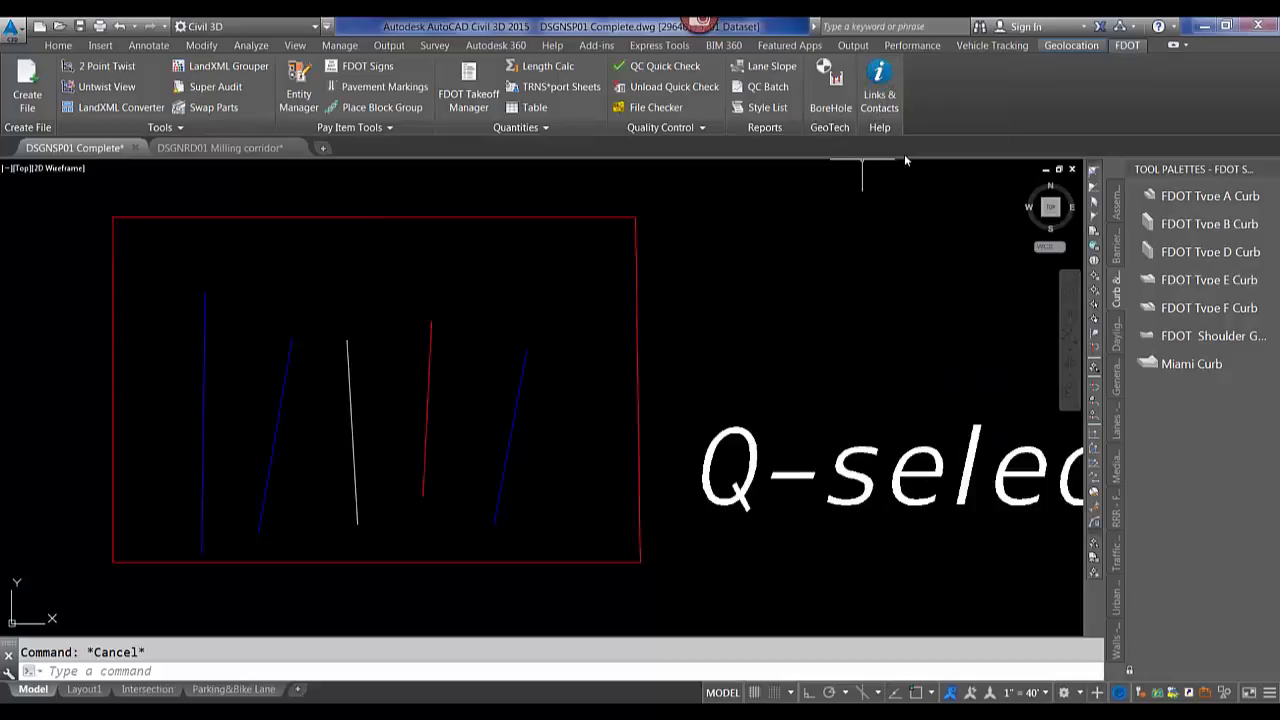
left_click(878, 88)
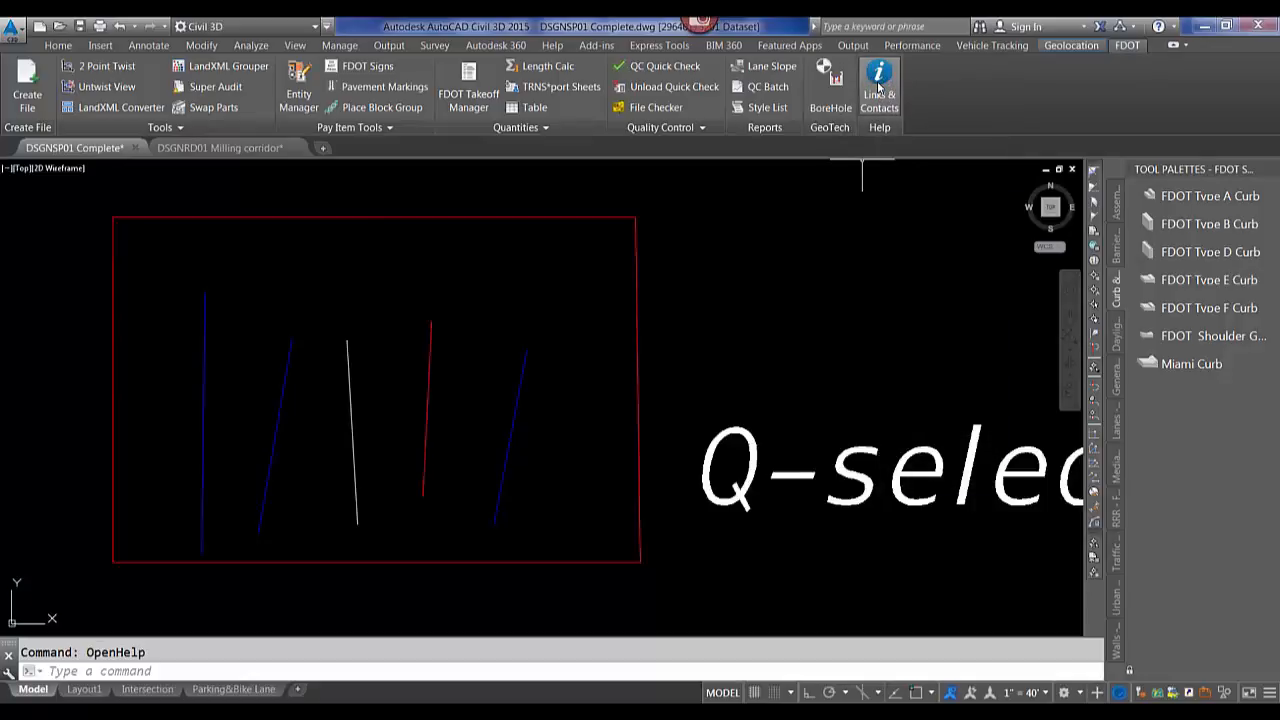
left_click(440, 253)
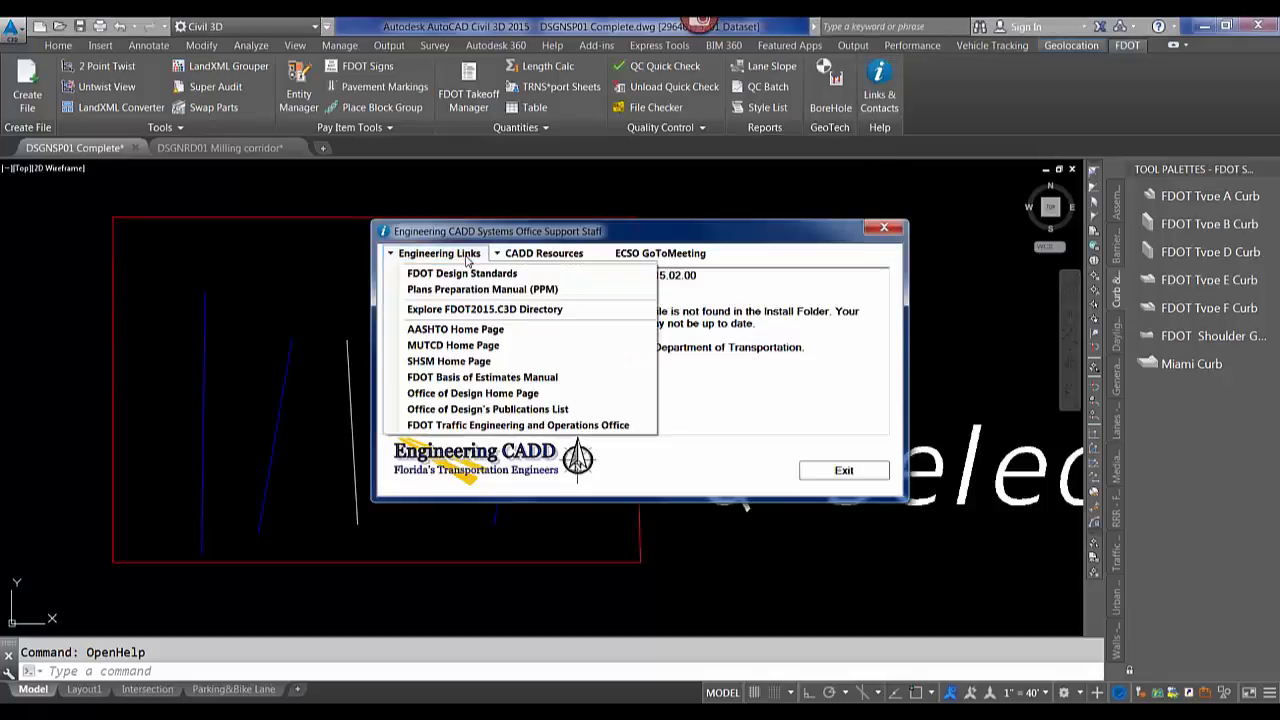
left_click(457, 311)
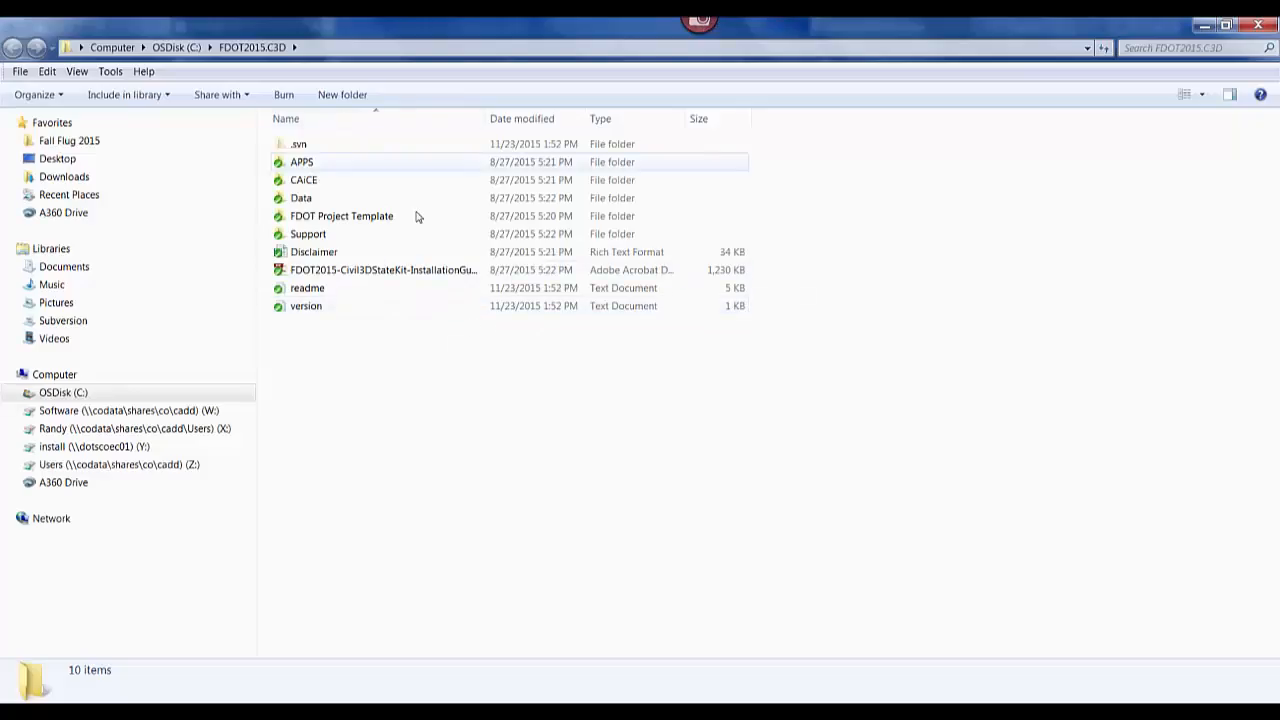
Open the FDOT2015-Civil3DStateKit-InstallationGuide PDF and zoom out to browse its pages.
double_click(391, 270)
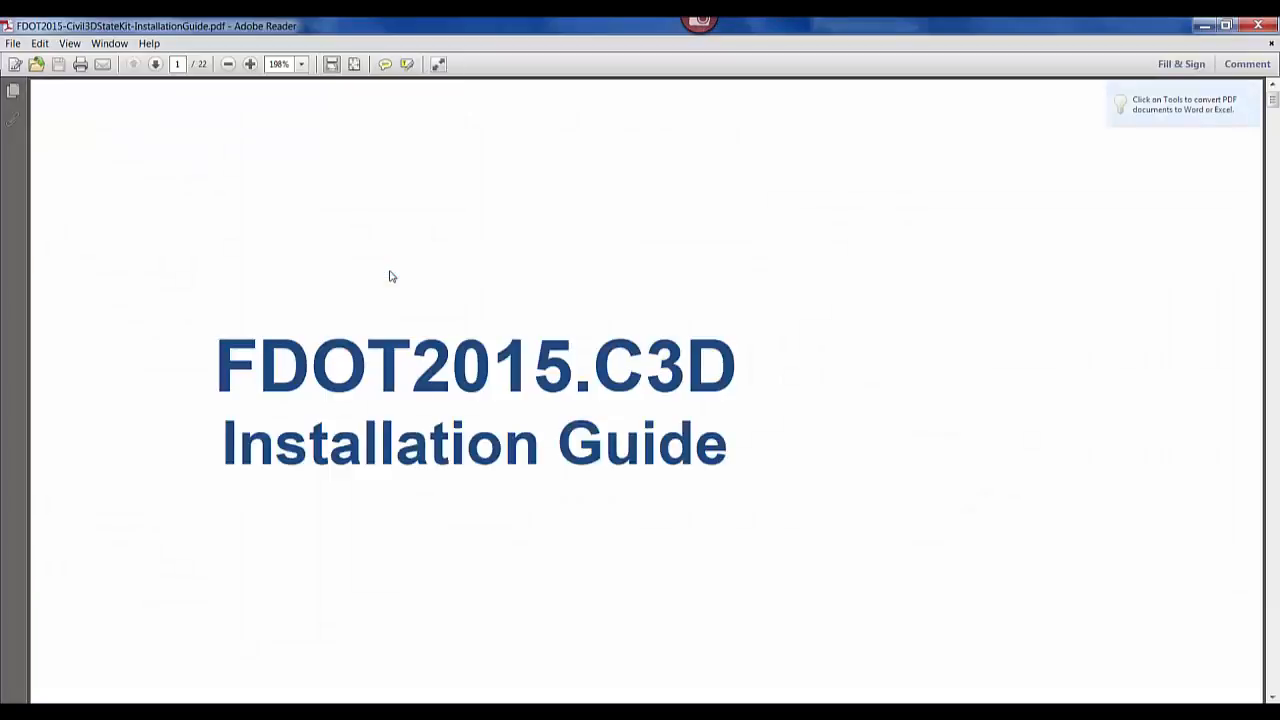
left_click(228, 64)
left_click(228, 64)
scroll(555, 480, "down", 10)
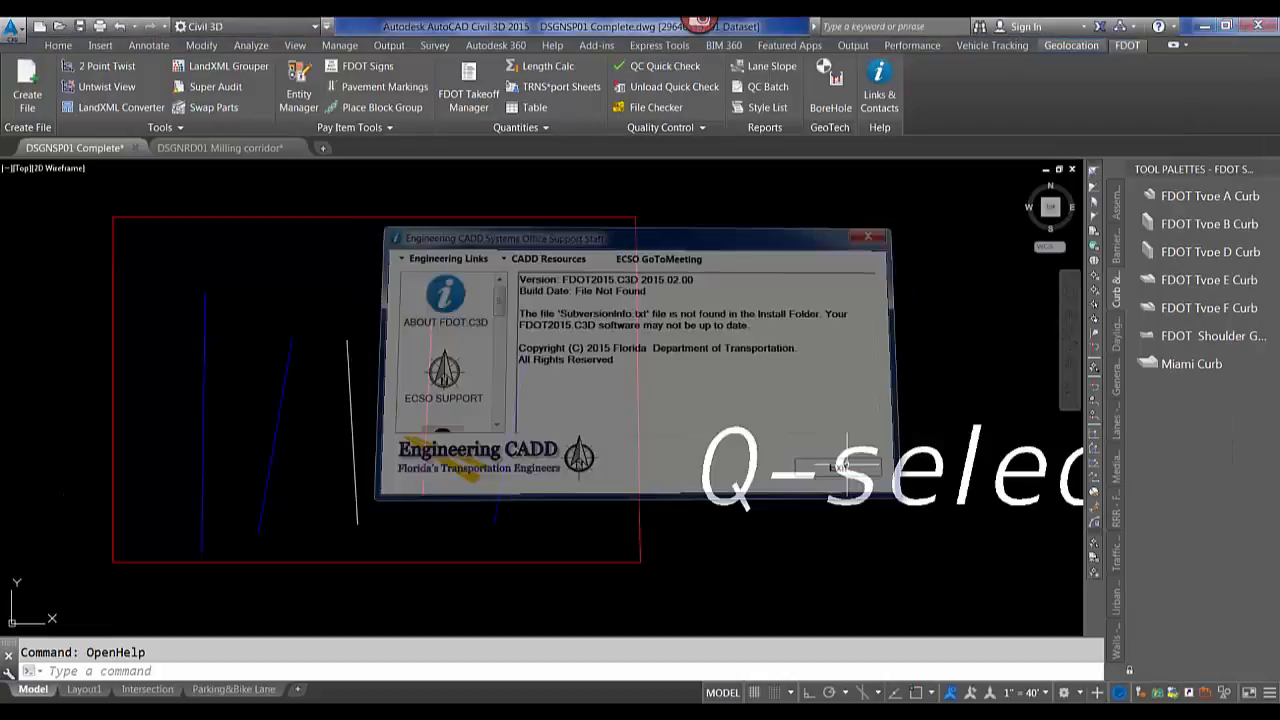
Start the AUDIT command and cancel it at the fix-errors prompt.
left_click(745, 285)
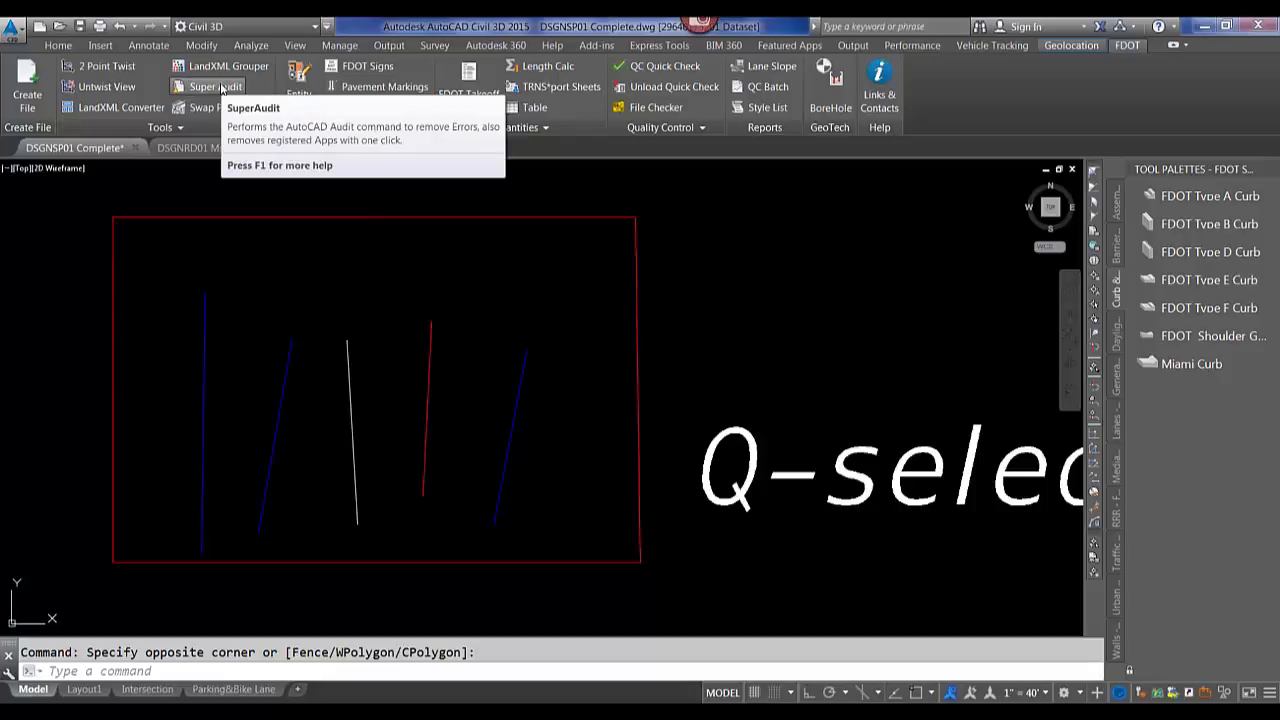
type("audit")
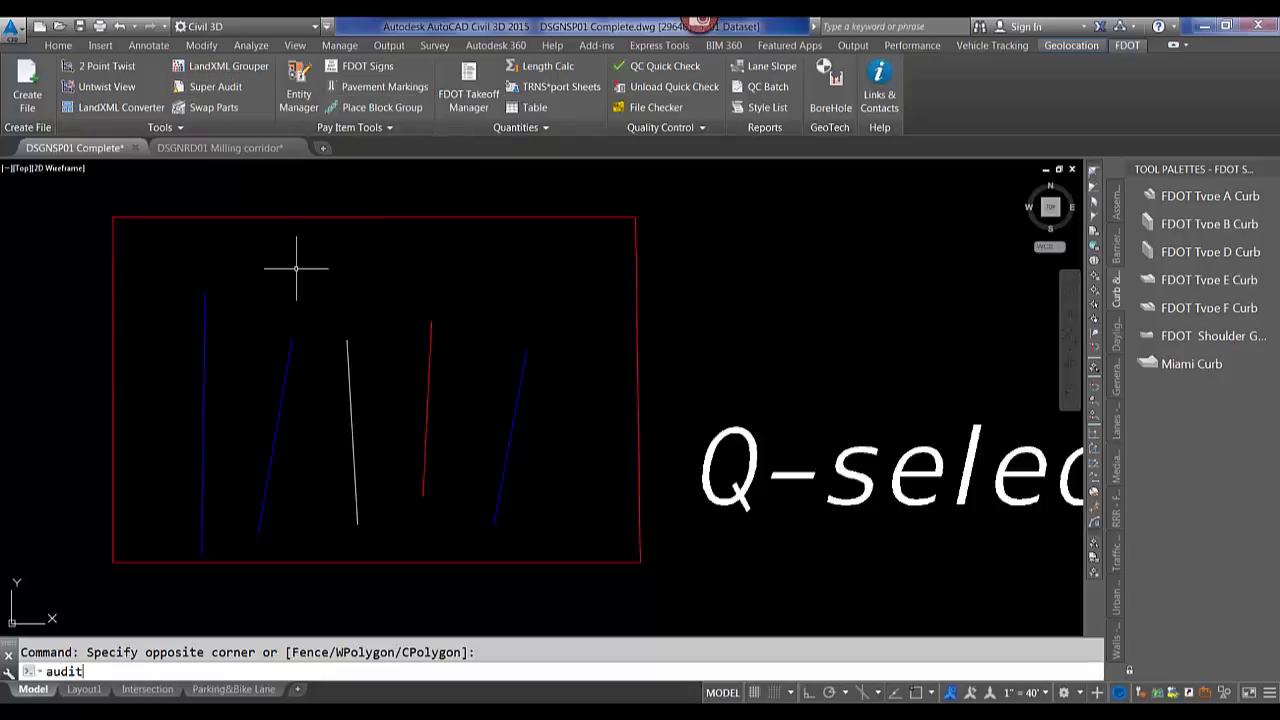
key("Return")
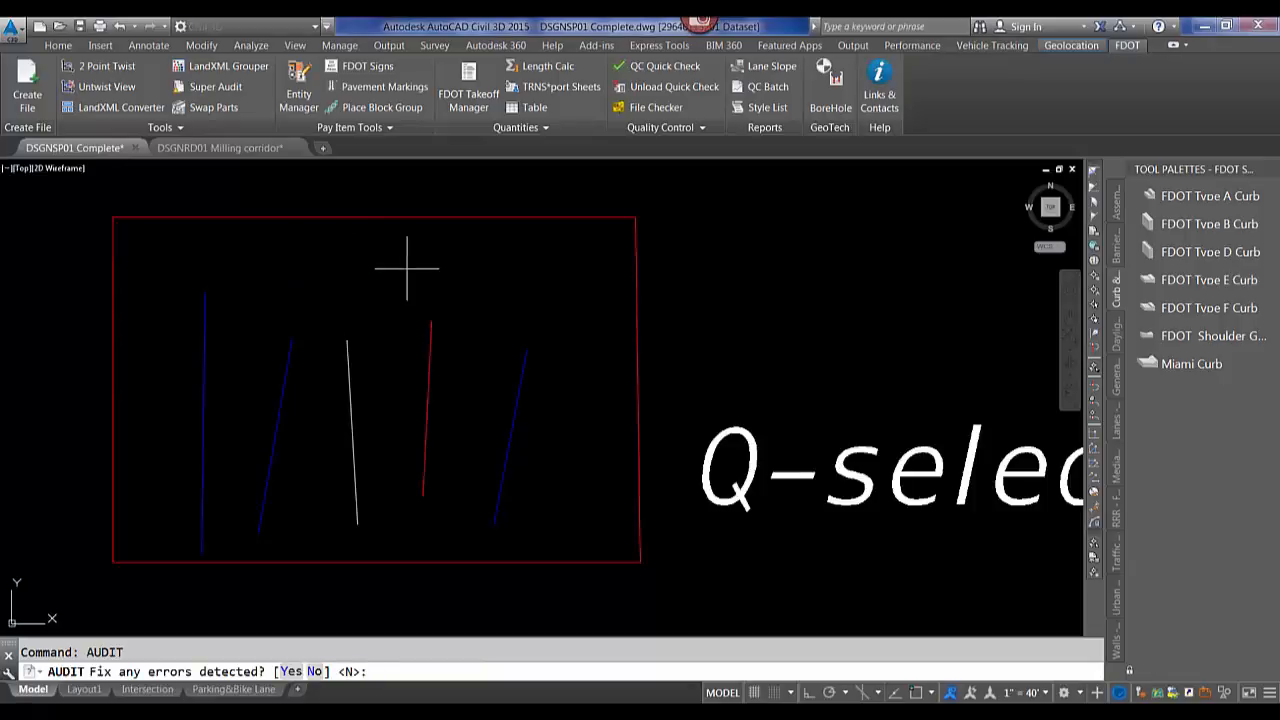
key("Escape")
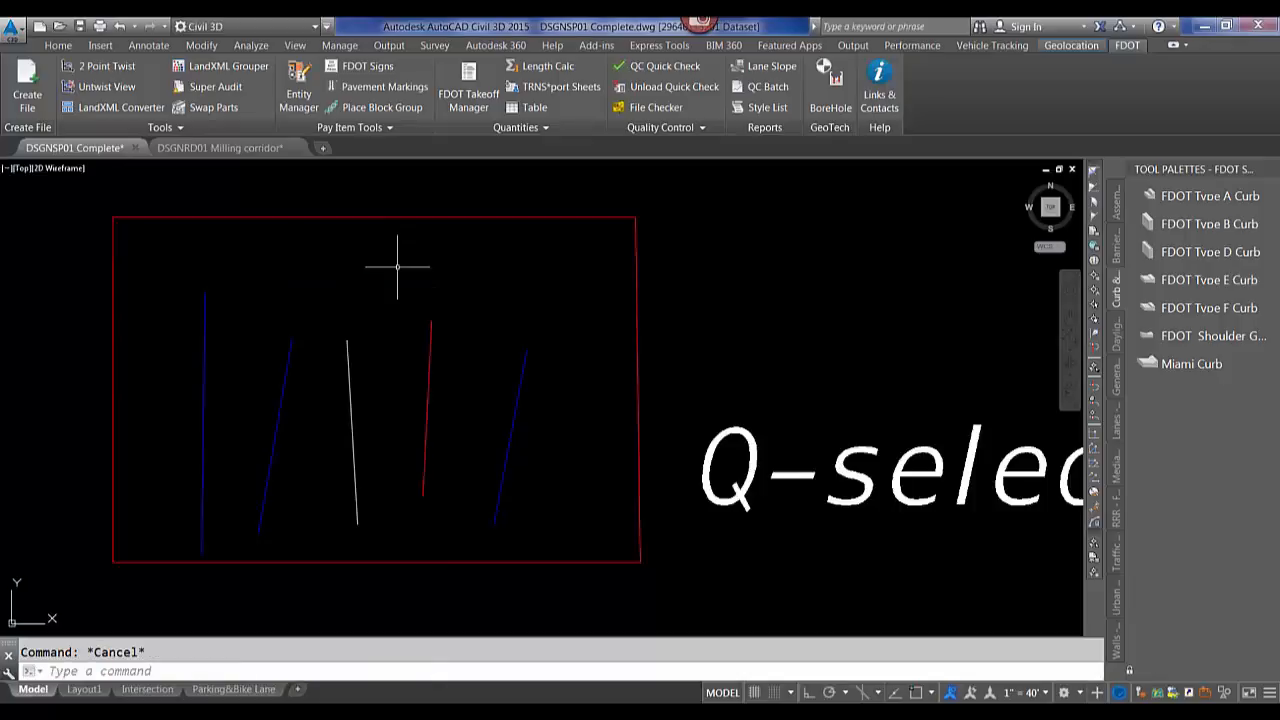
Run Super Audit on the drawing and open the text window to review the audit report.
left_click(211, 90)
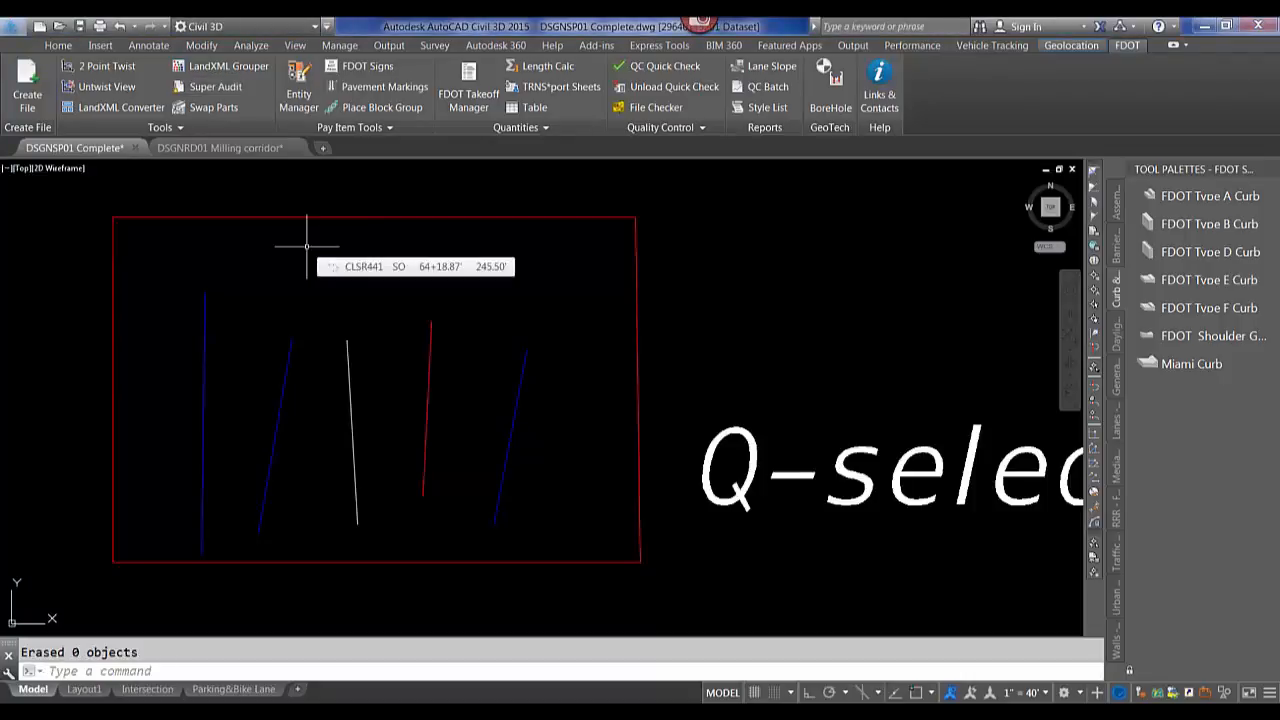
key("F2")
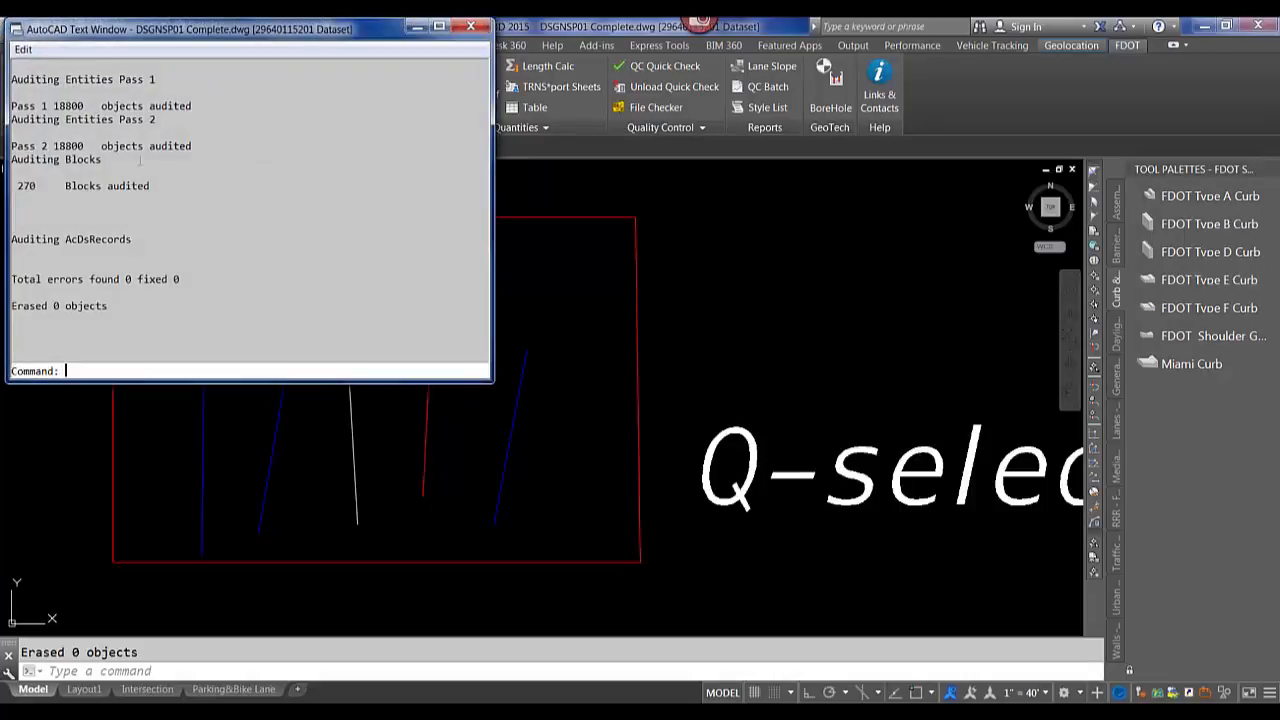
Scroll back through the audit report in the text window and close it.
scroll(153, 212, "up", 2)
scroll(153, 212, "up", 5)
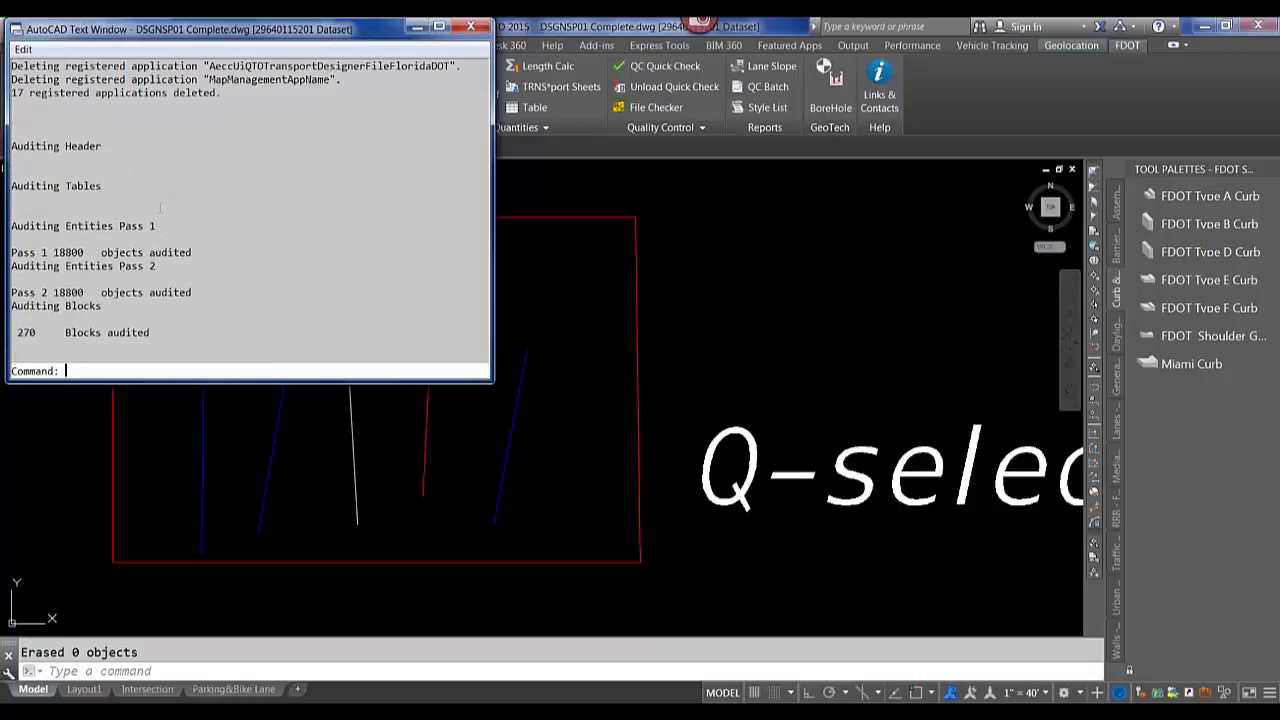
scroll(153, 212, "up", 1)
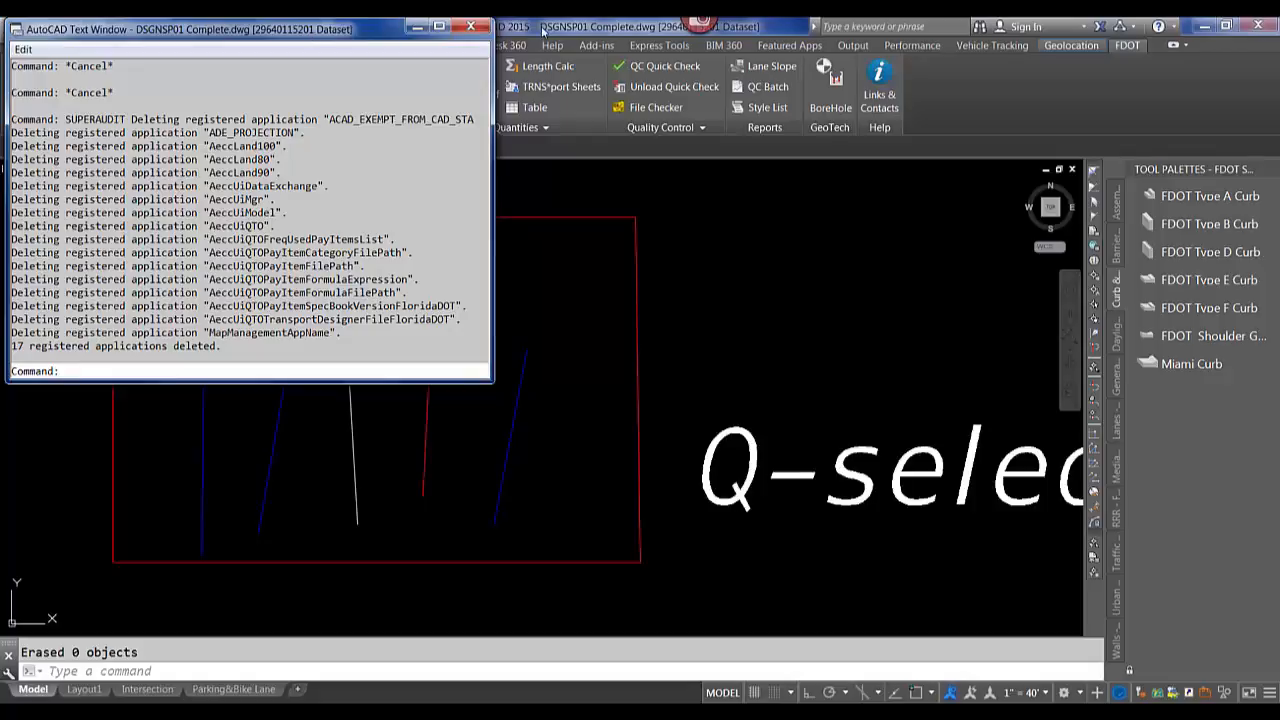
left_click(469, 29)
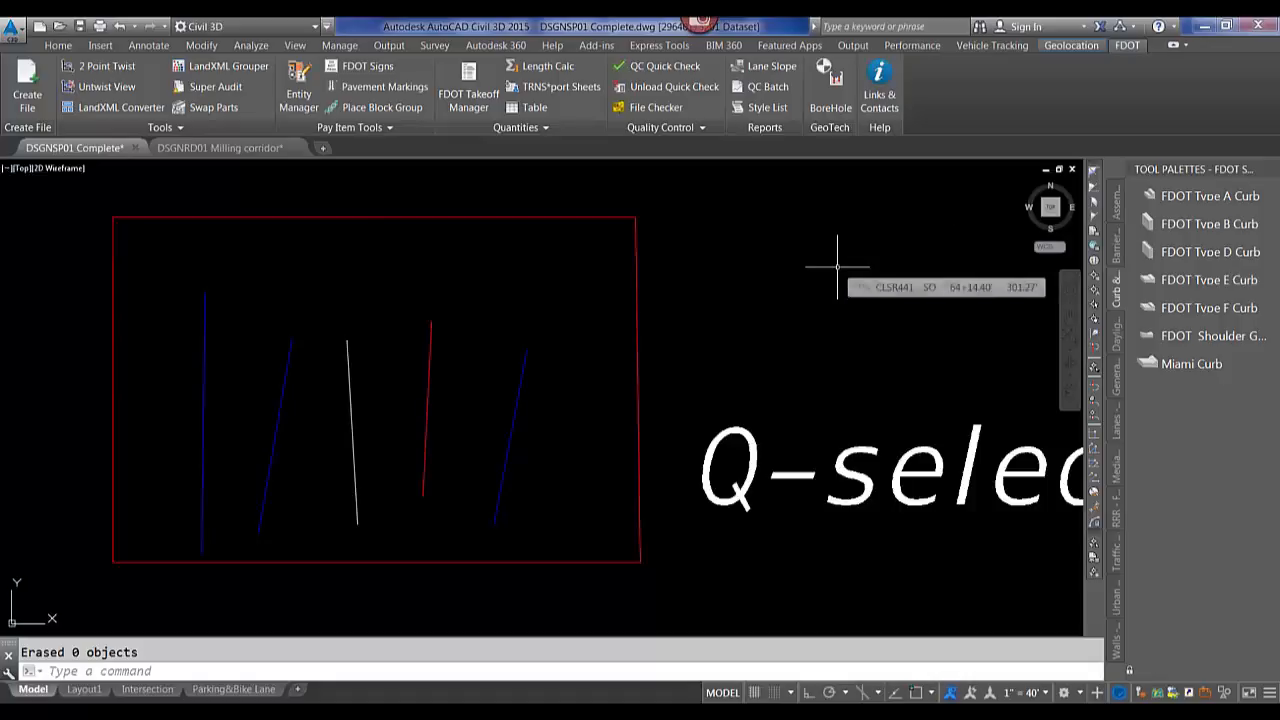
Switch the tool palette group and browse the FDOT Barriers and Curb subassembly palettes.
right_click(1185, 167)
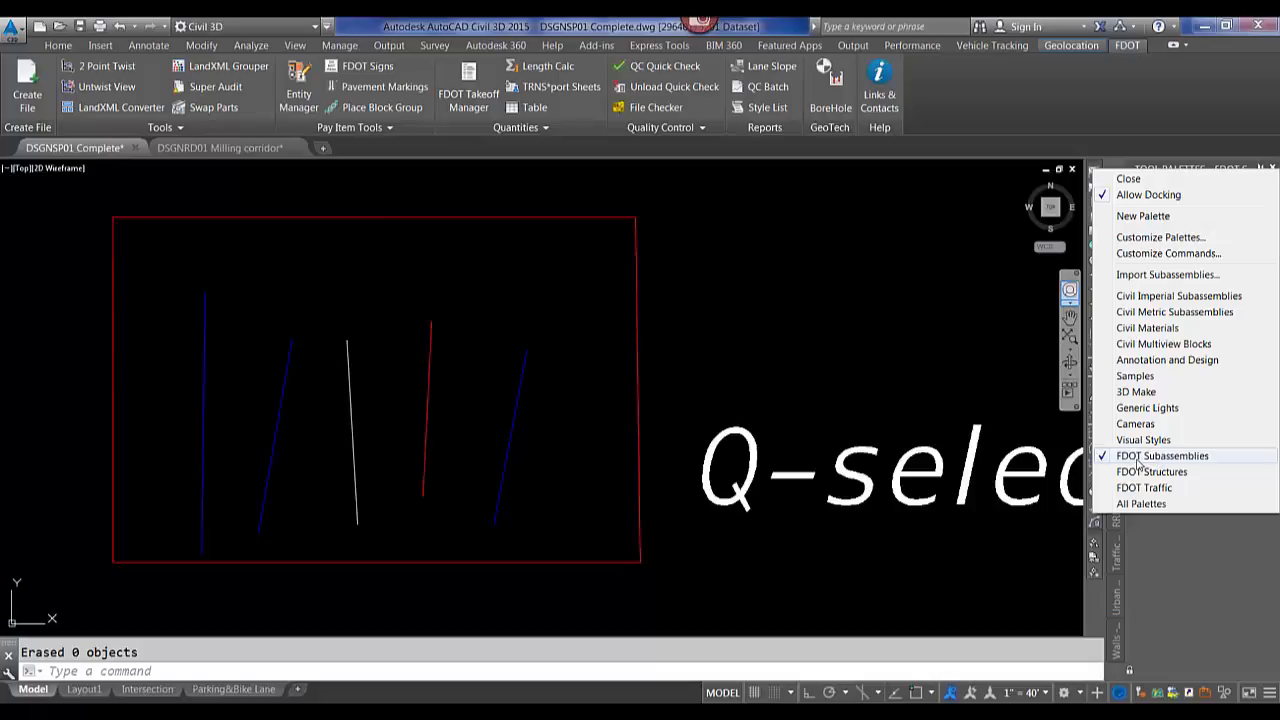
left_click(1145, 471)
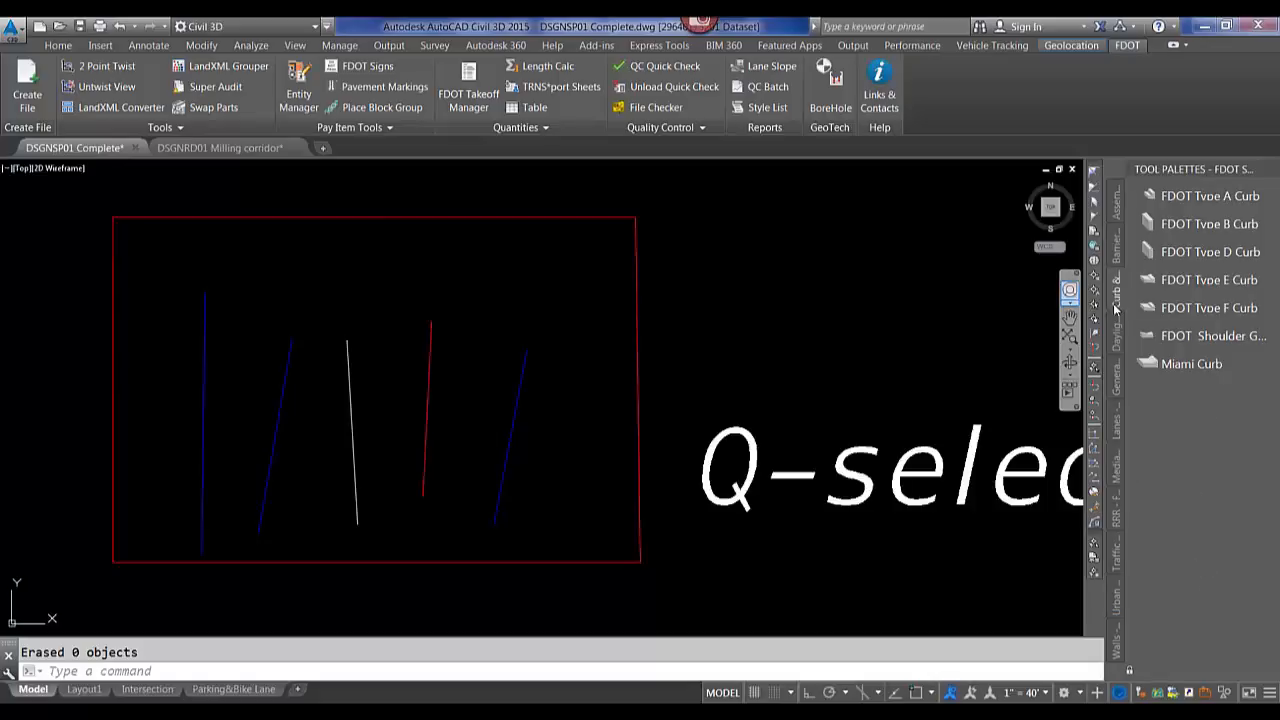
left_click(1117, 250)
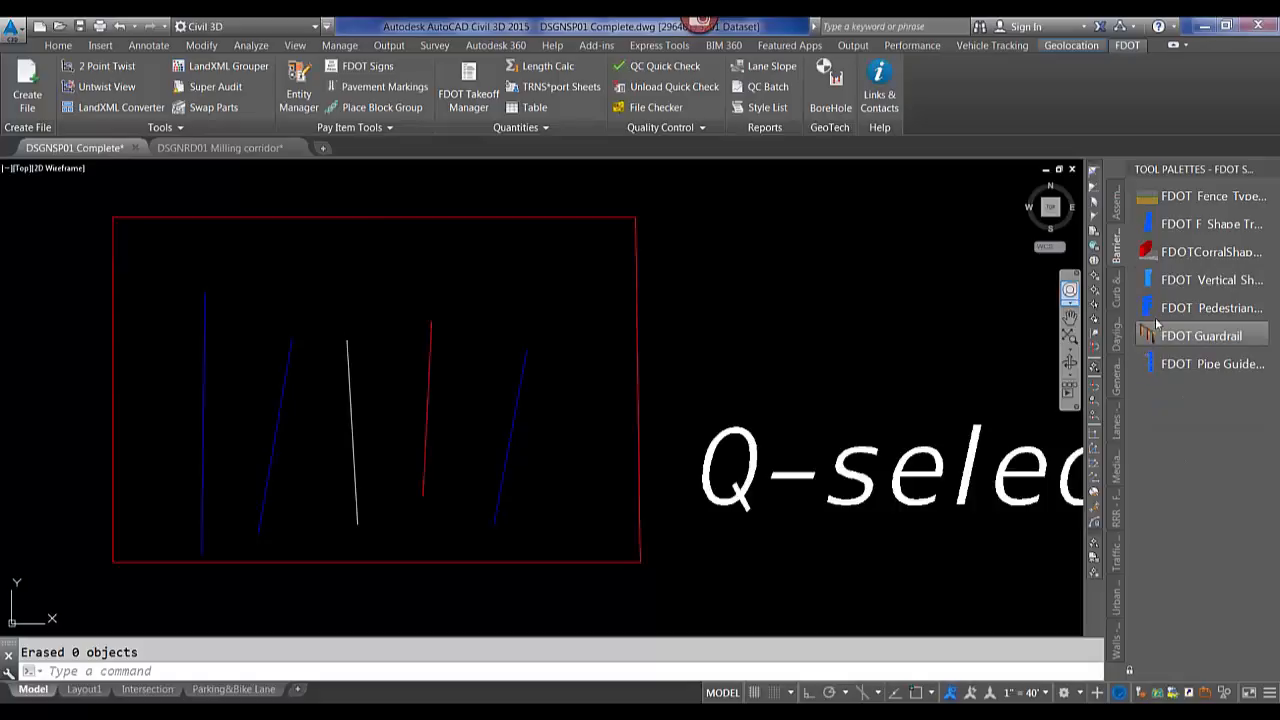
left_click(1117, 291)
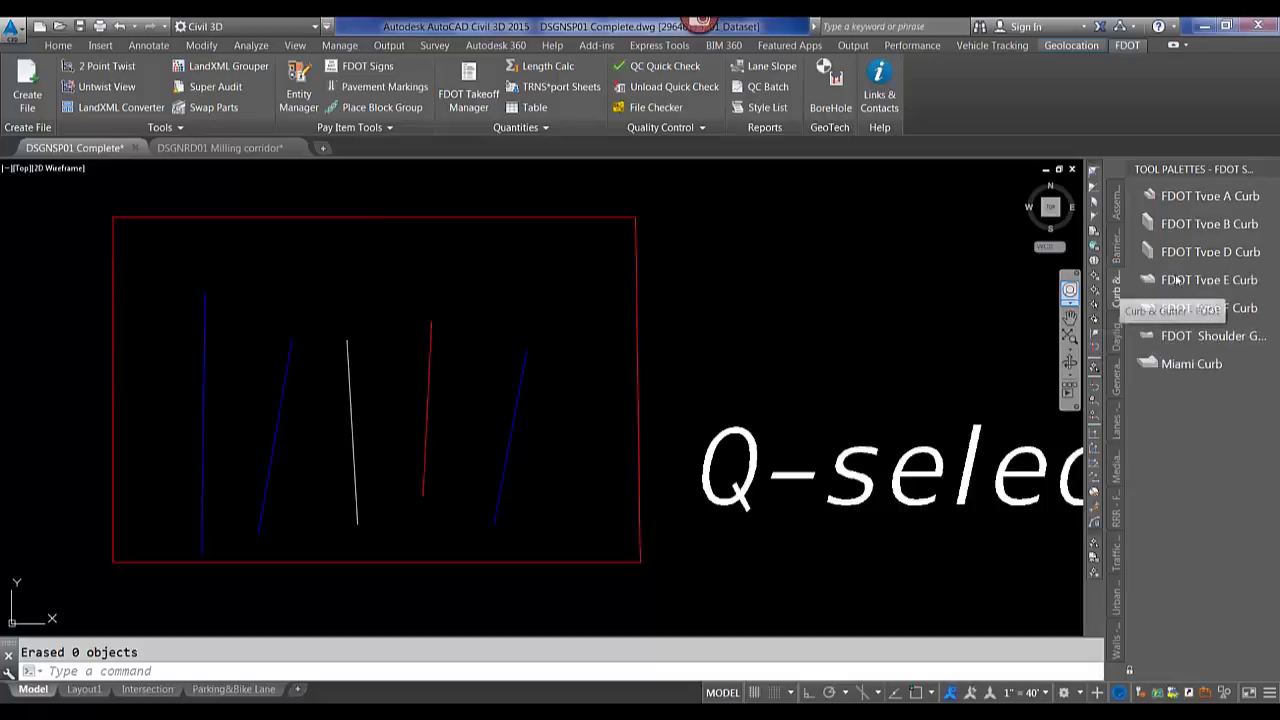
Open the help reference for the FDOT Type E Curb subassembly tool.
right_click(1176, 281)
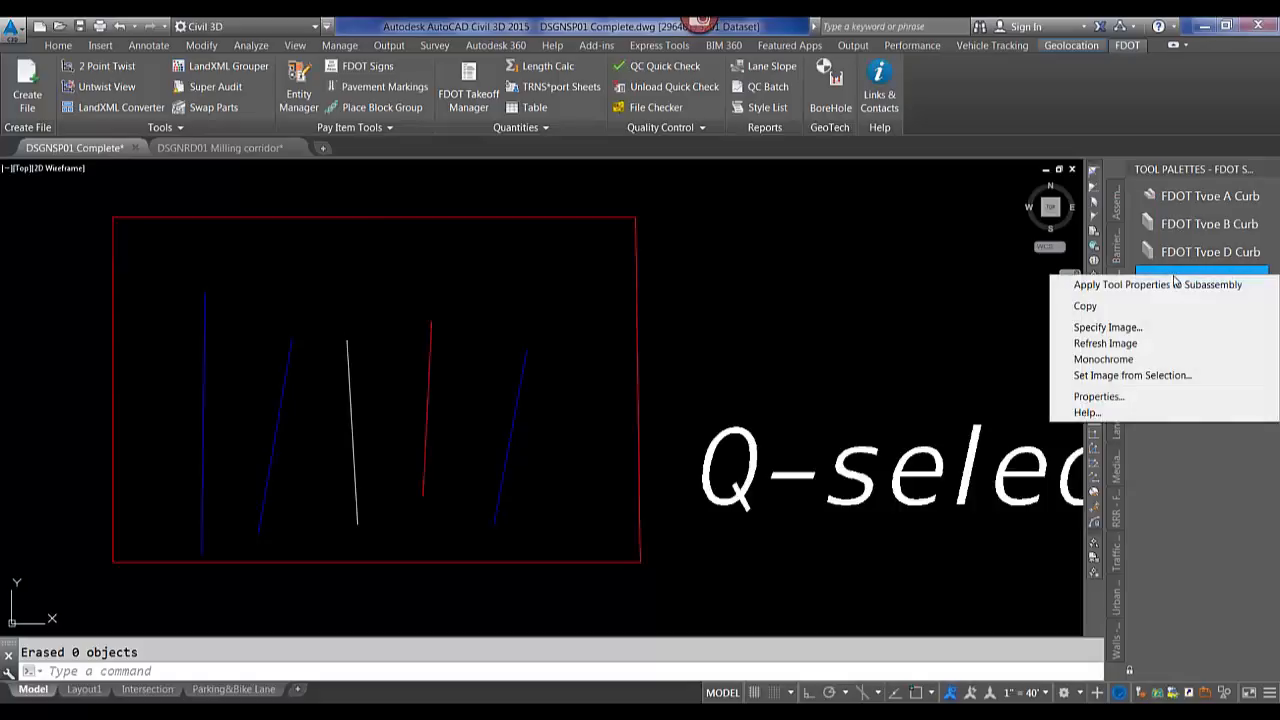
left_click(1087, 412)
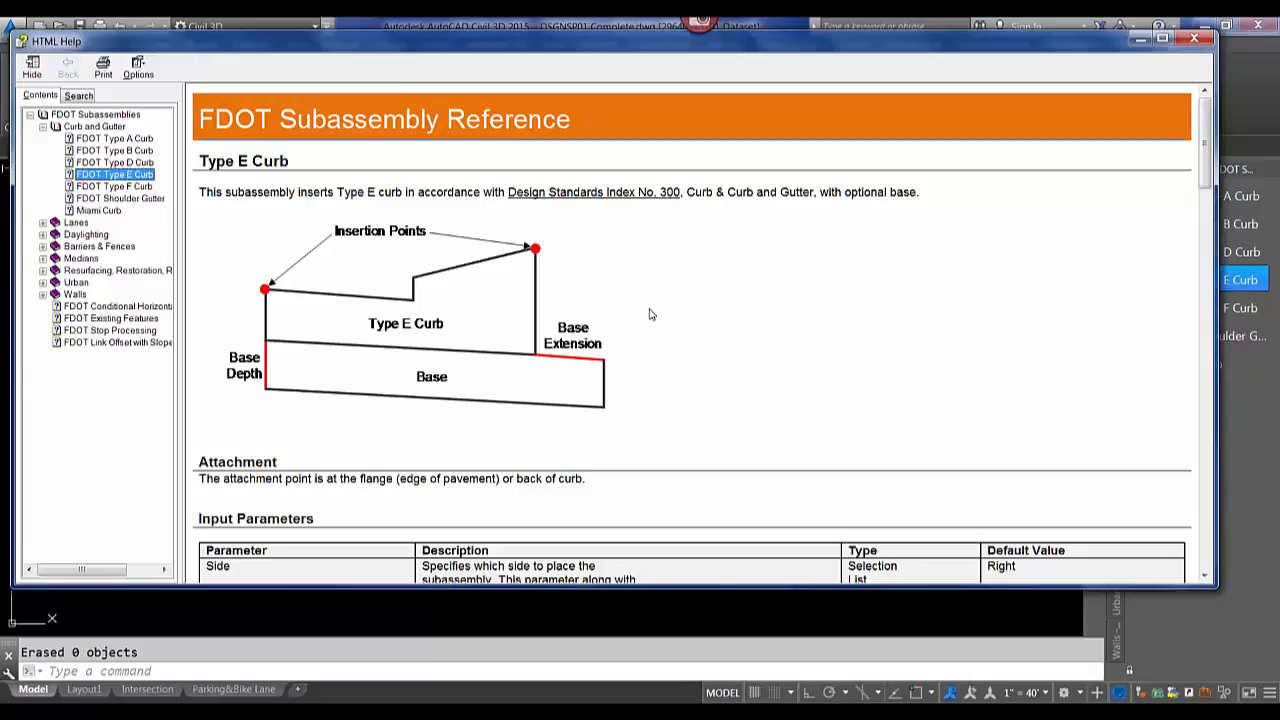
scroll(663, 306, "down", 3)
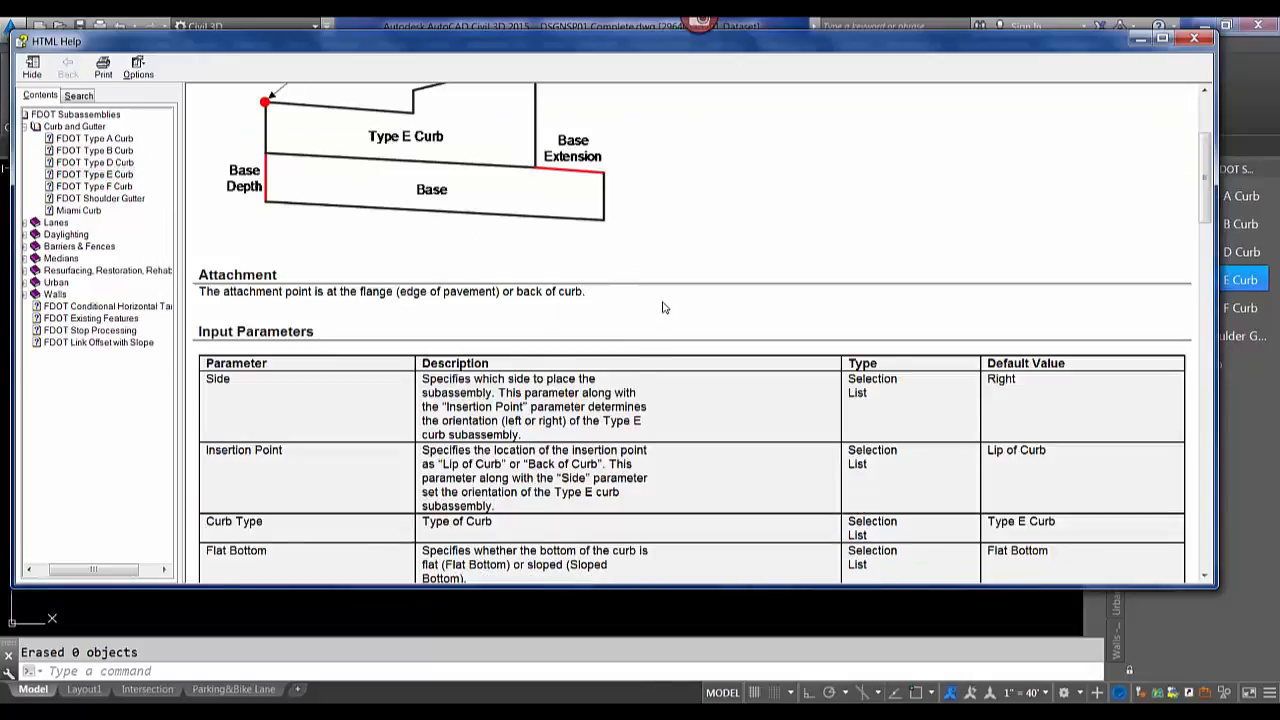
Read through the Type E Curb reference page, collapse the Curb and Gutter topic, and close the help.
scroll(663, 307, "down", 2)
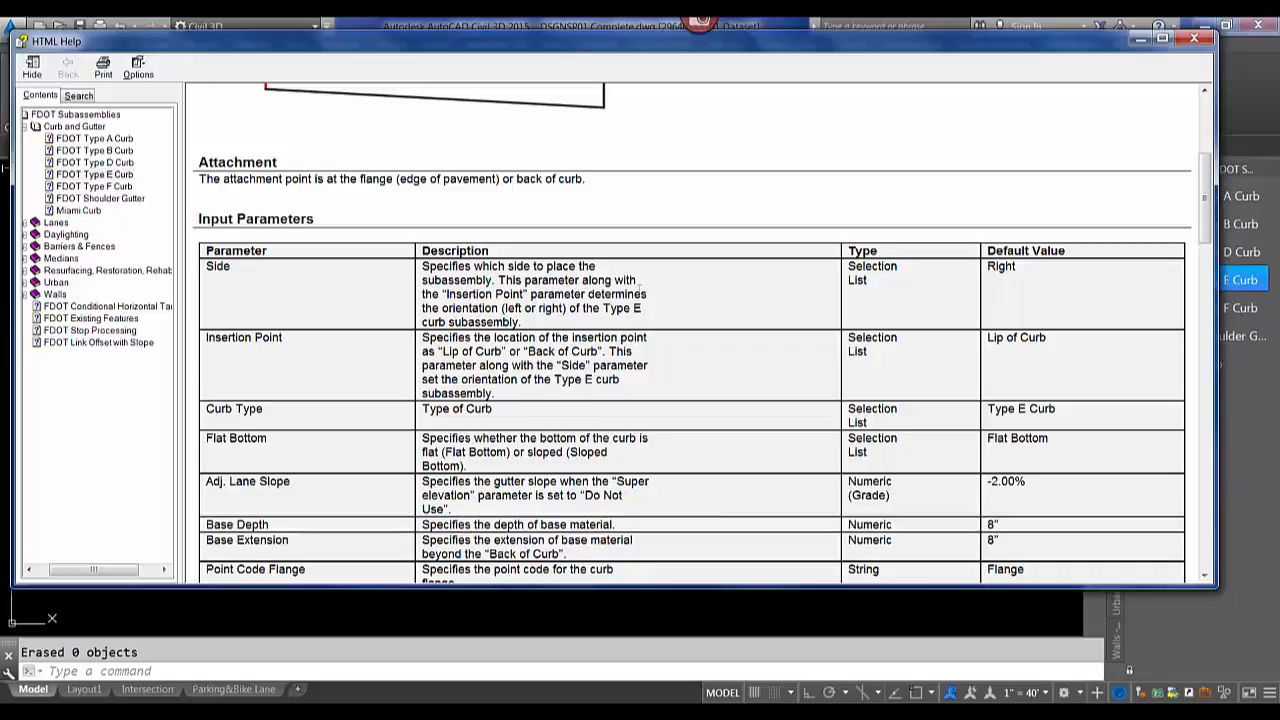
scroll(649, 296, "down", 4)
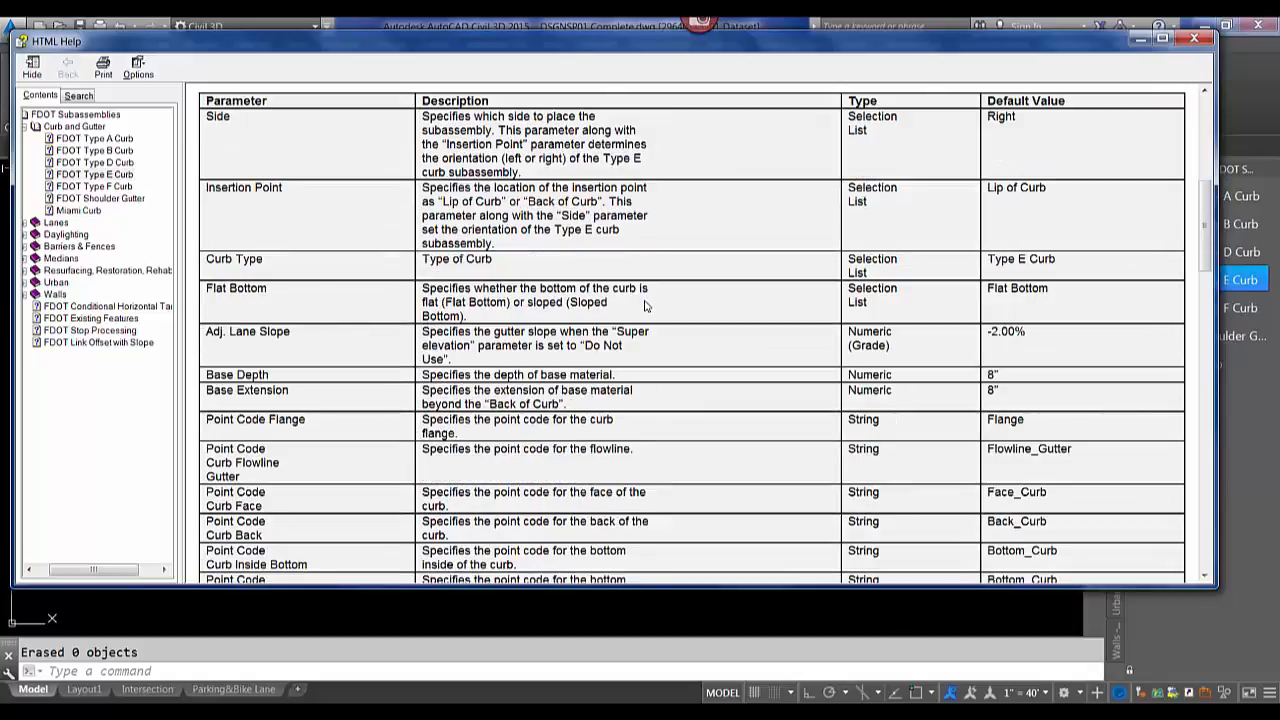
scroll(643, 303, "down", 10)
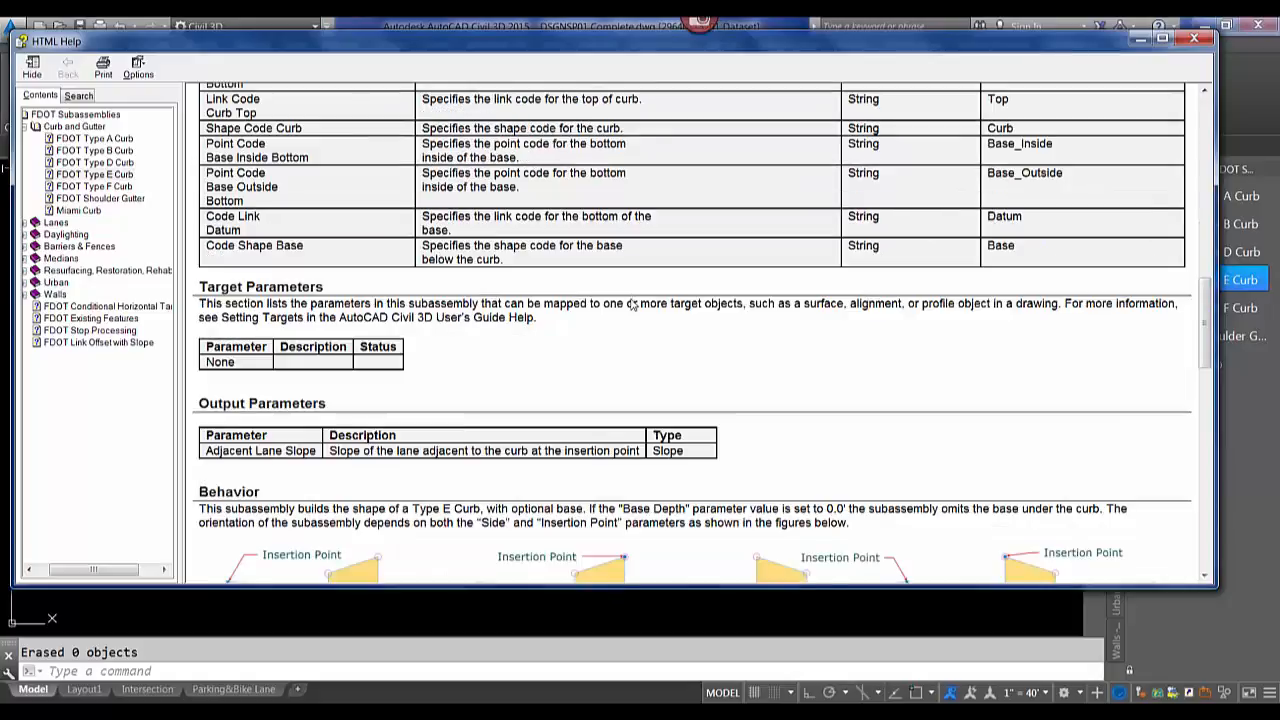
scroll(630, 304, "down", 1)
scroll(630, 304, "down", 3)
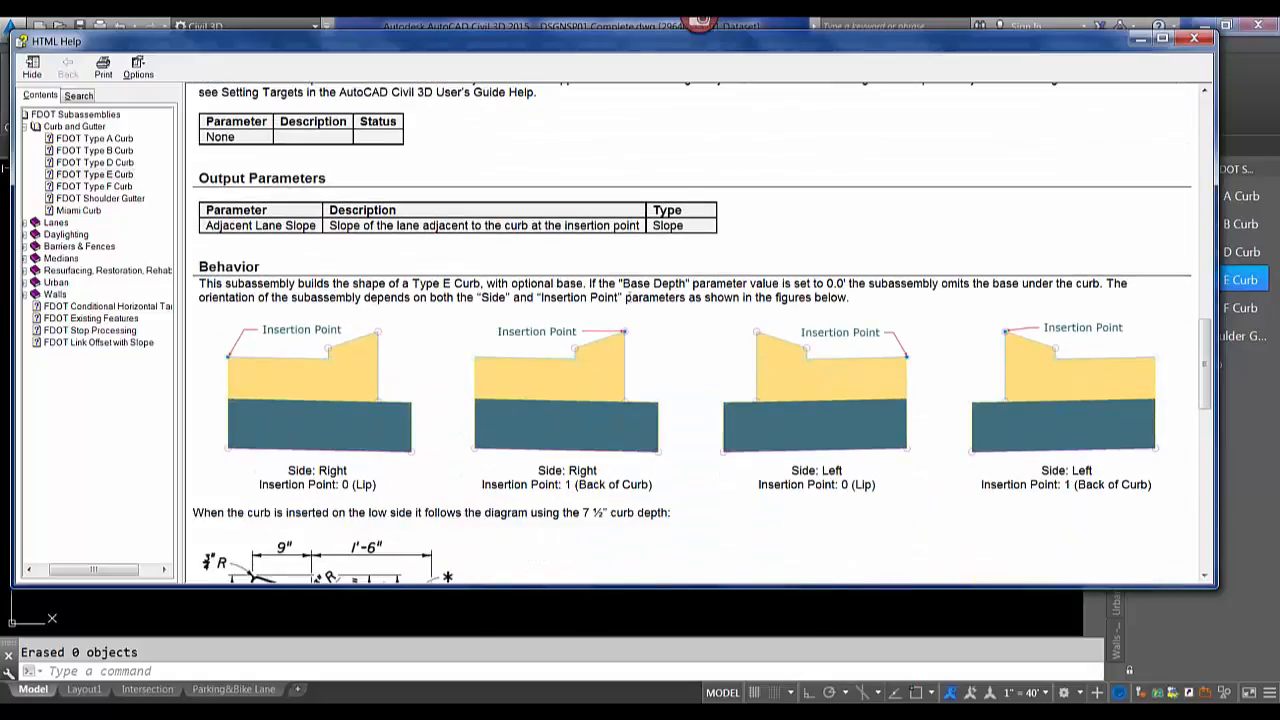
scroll(620, 309, "down", 6)
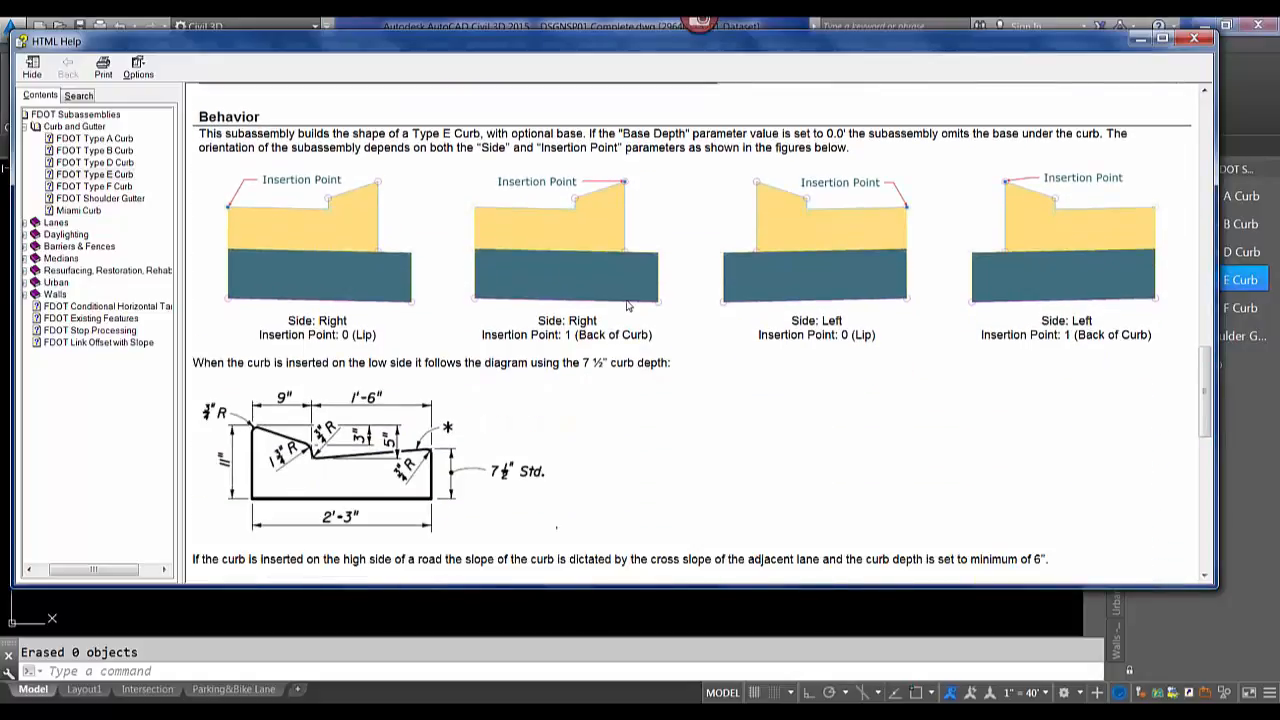
scroll(618, 313, "down", 2)
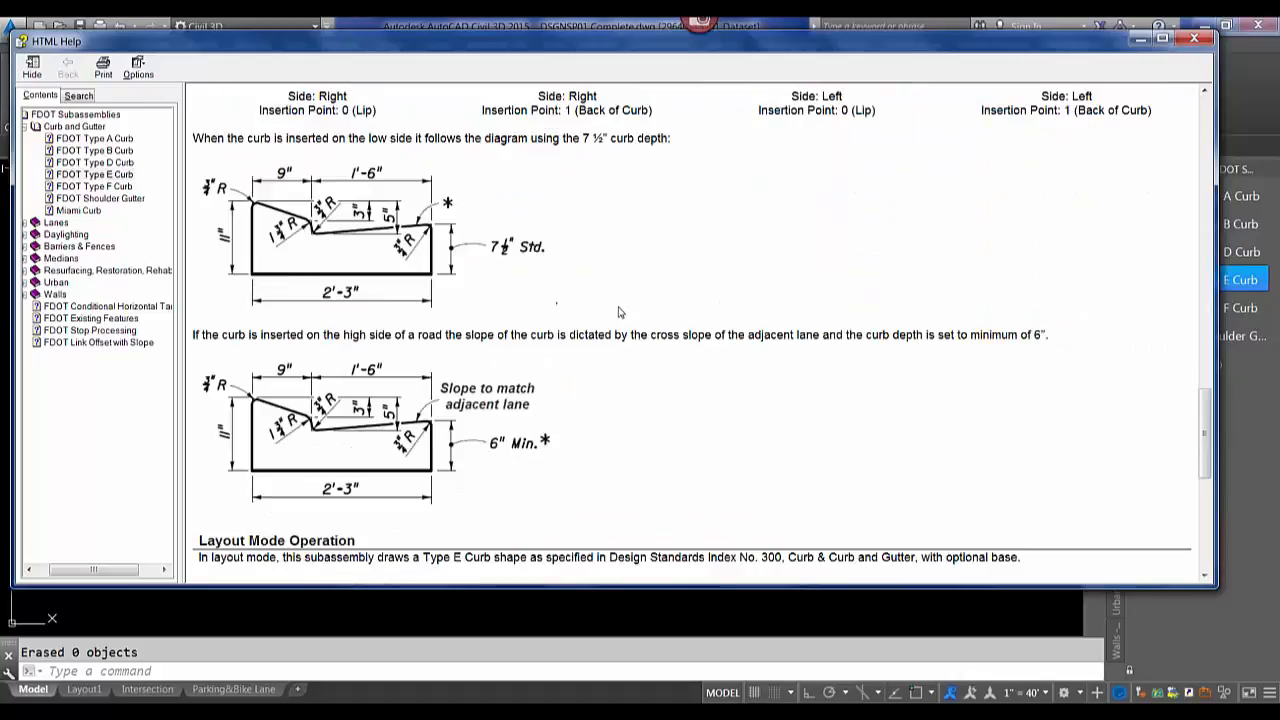
scroll(618, 310, "down", 9)
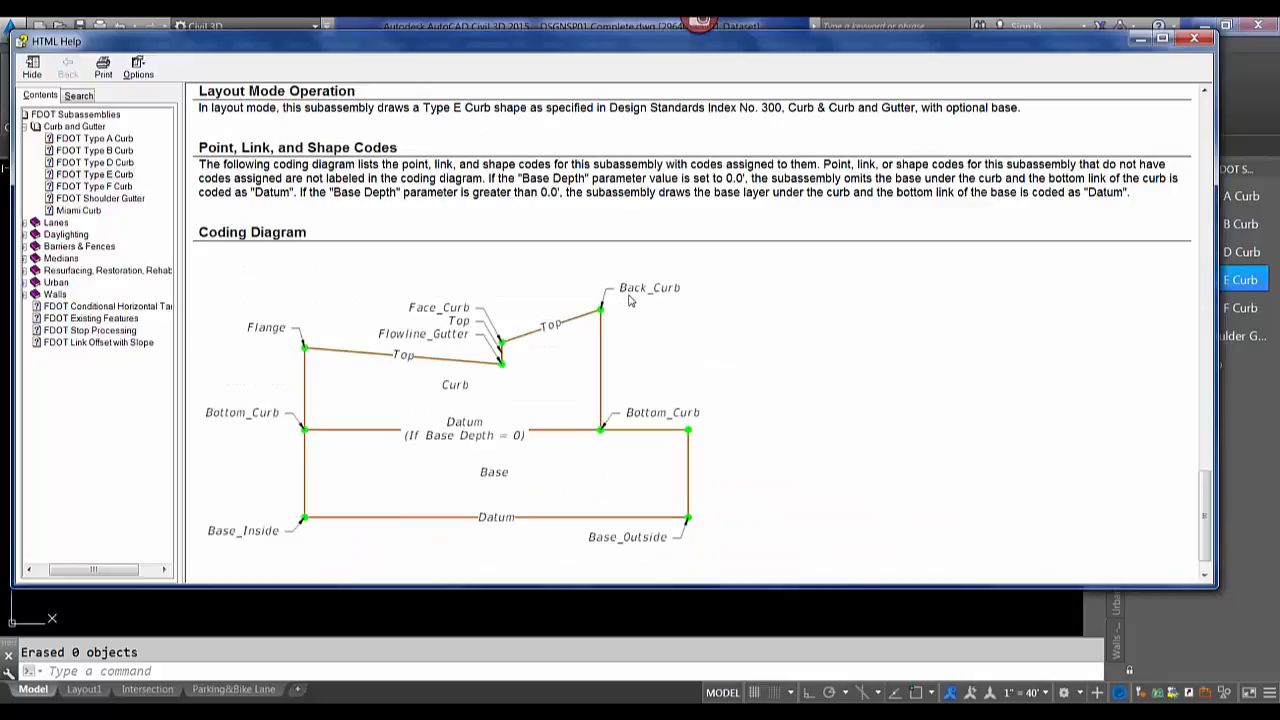
scroll(640, 308, "down", 1)
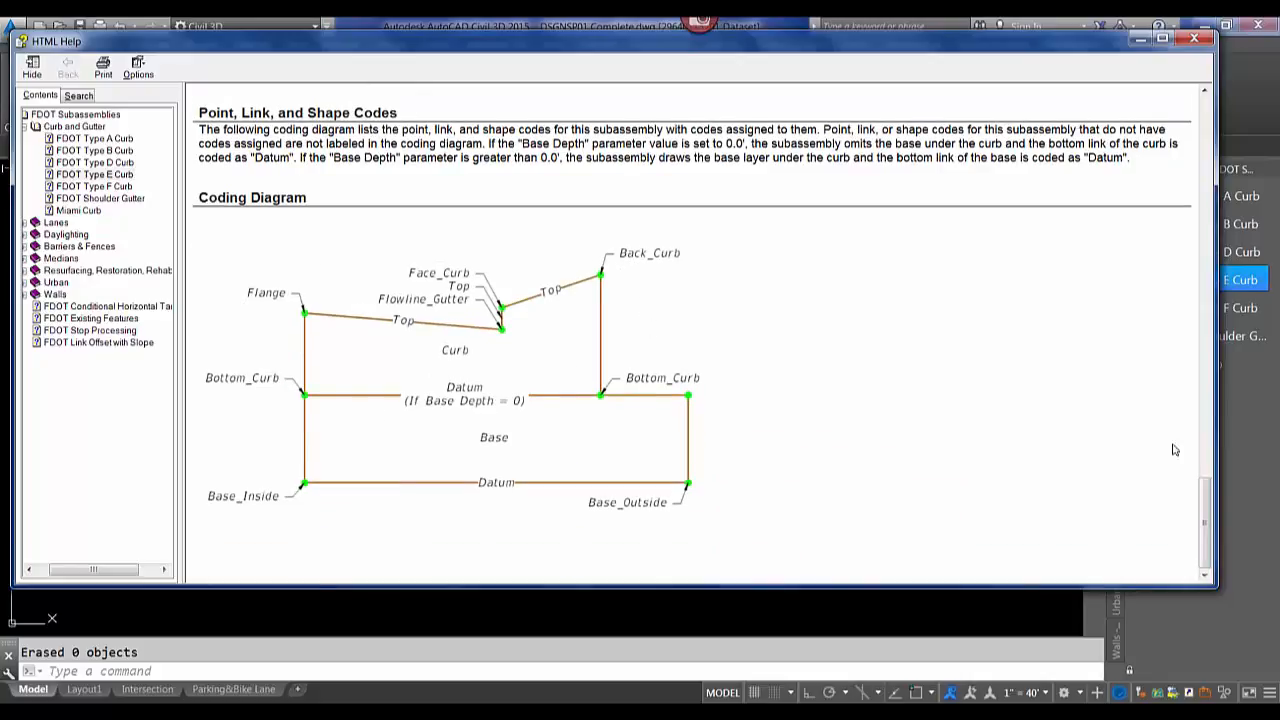
left_click_drag(1204, 507, 1204, 122)
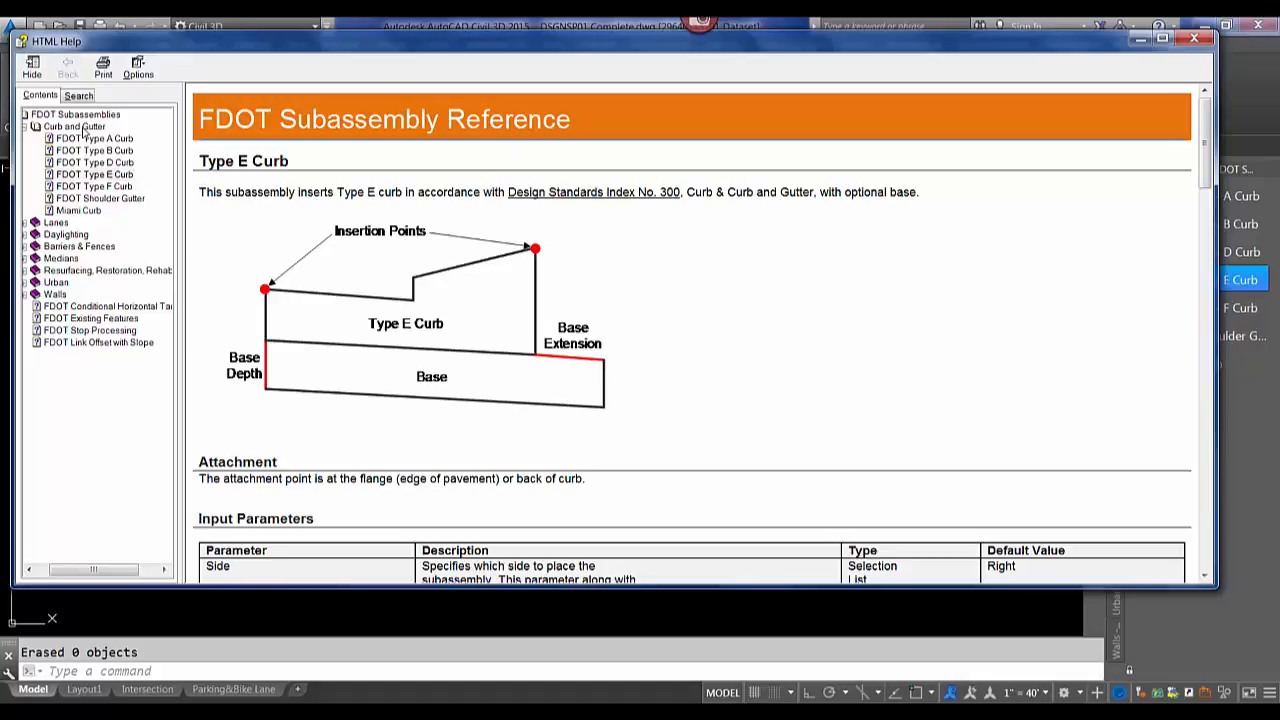
left_click(32, 128)
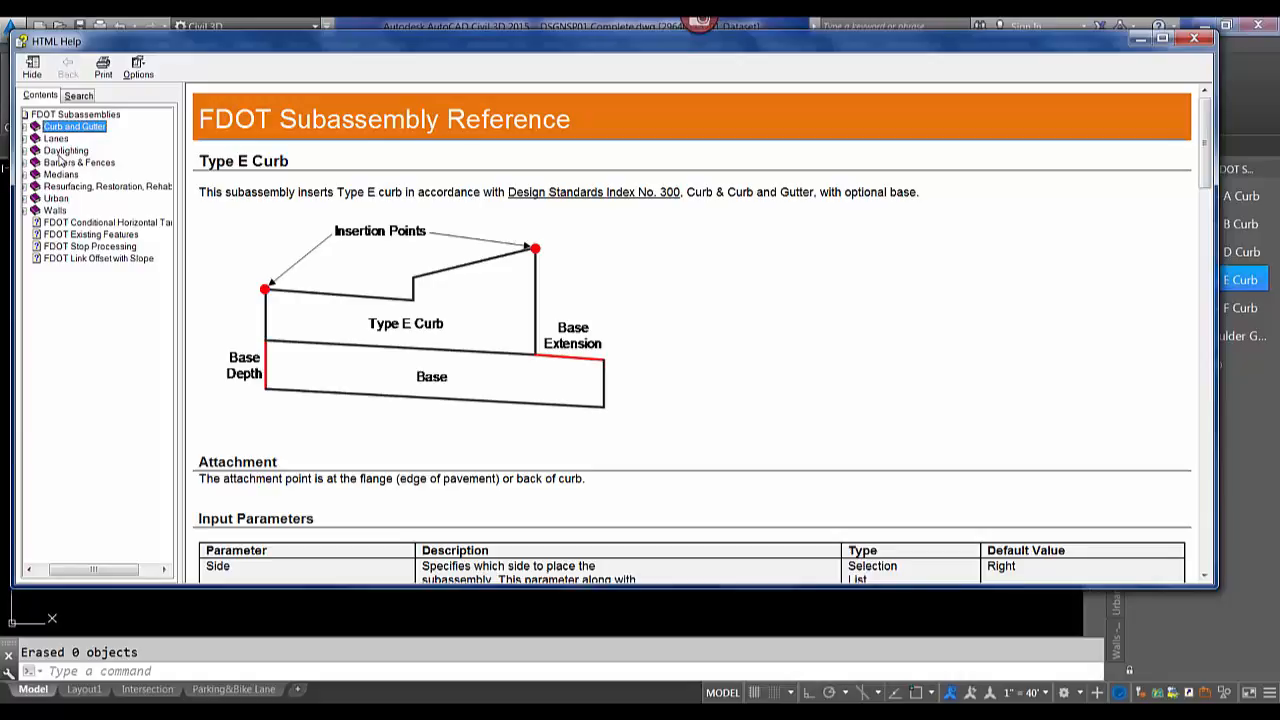
left_click(1200, 46)
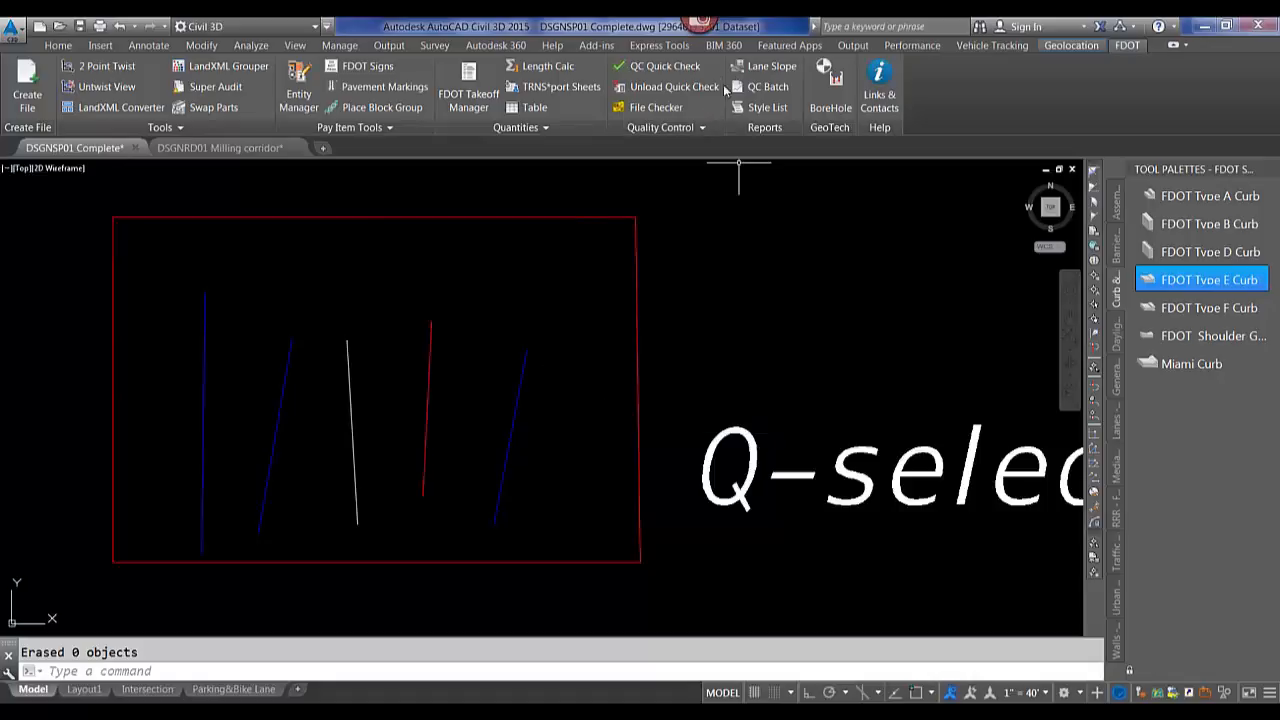
Run QC Quick Check and select the CurbBack and CurbFace line errors to locate them in the drawing.
left_click(652, 70)
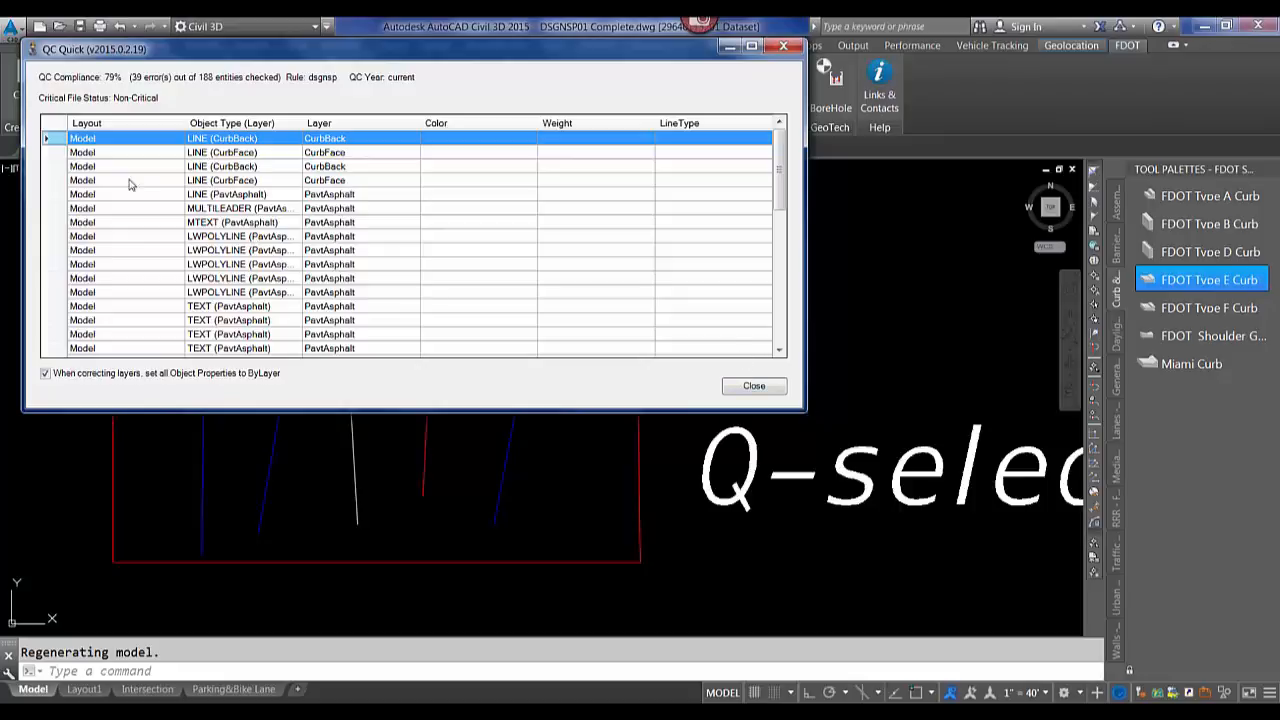
left_click(57, 167)
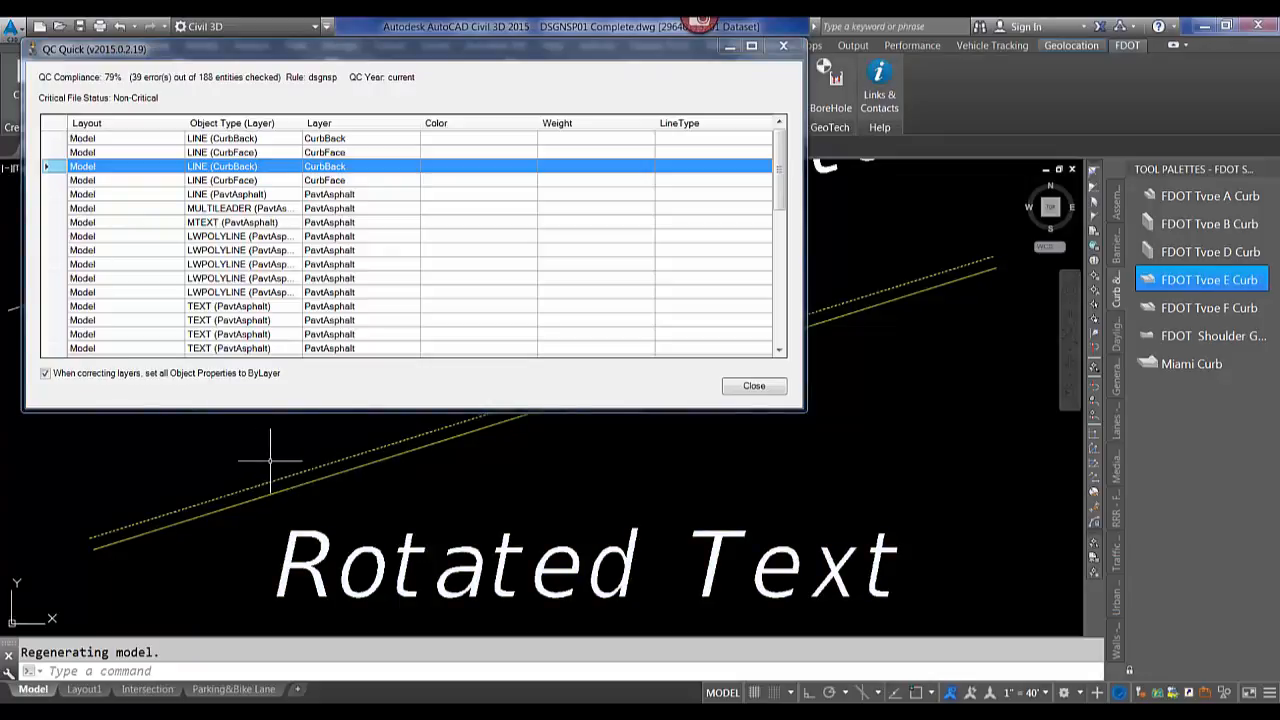
right_click(62, 170)
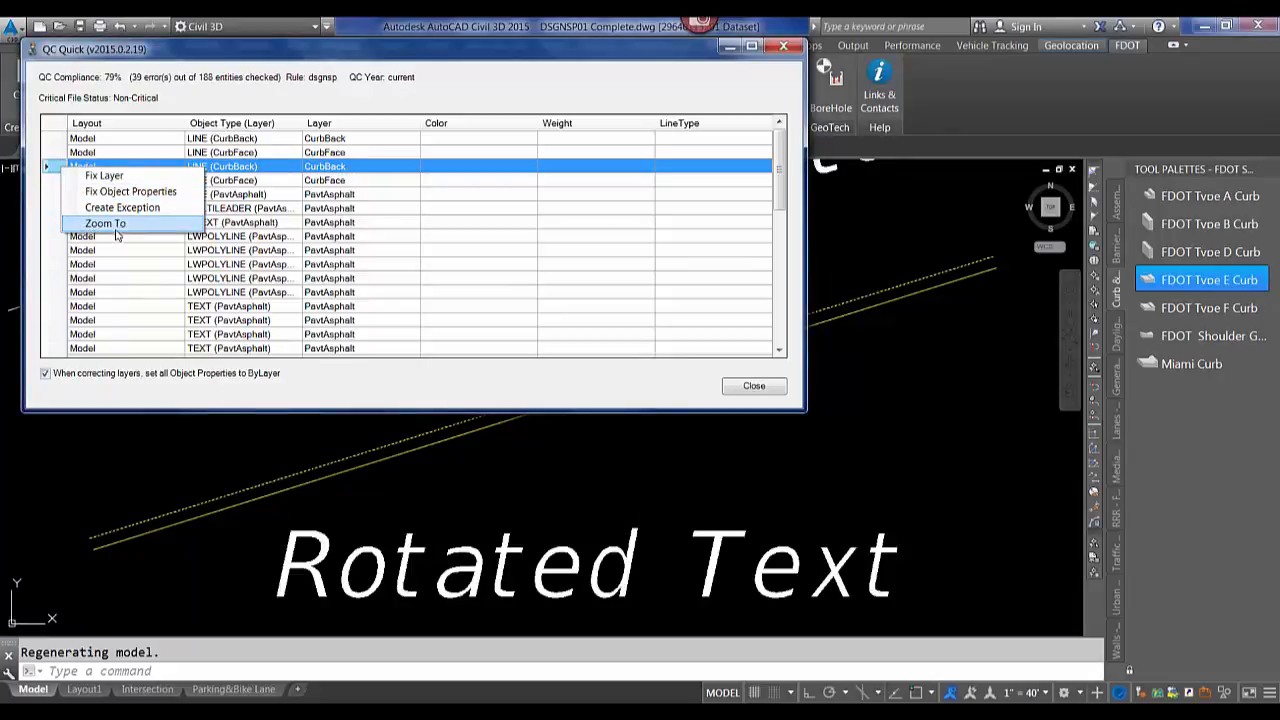
left_click(219, 395)
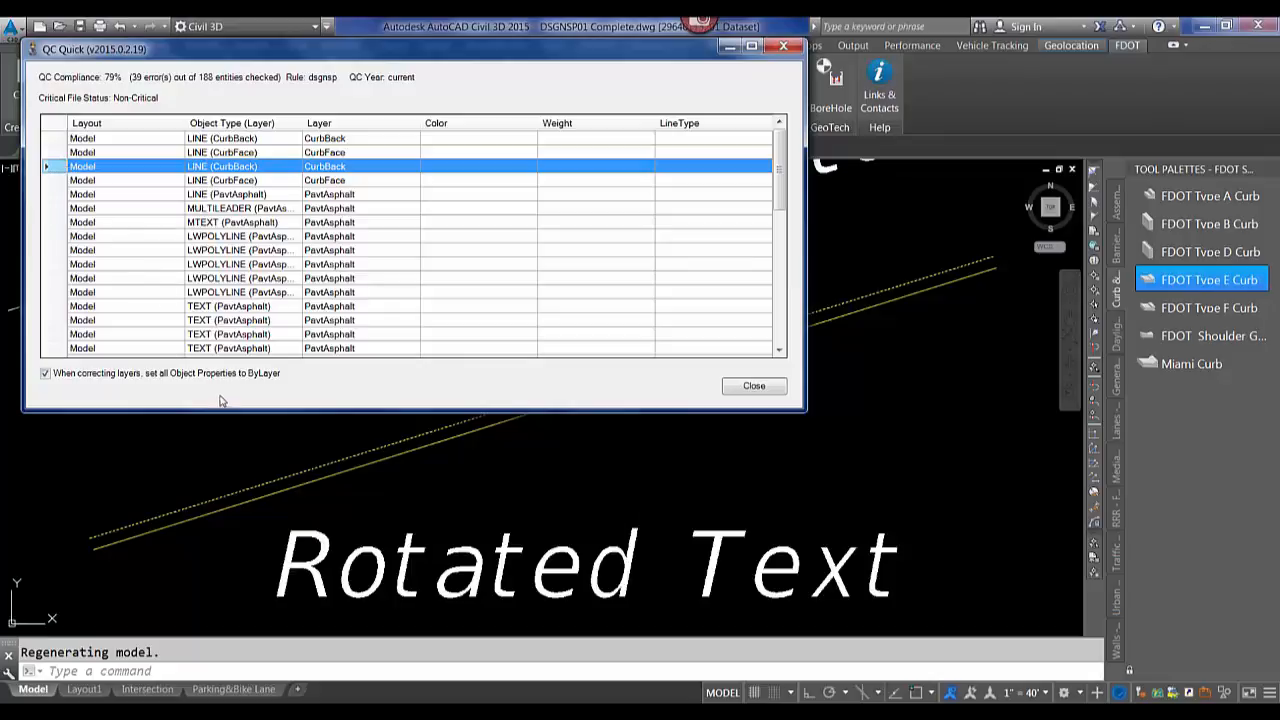
left_click(88, 182)
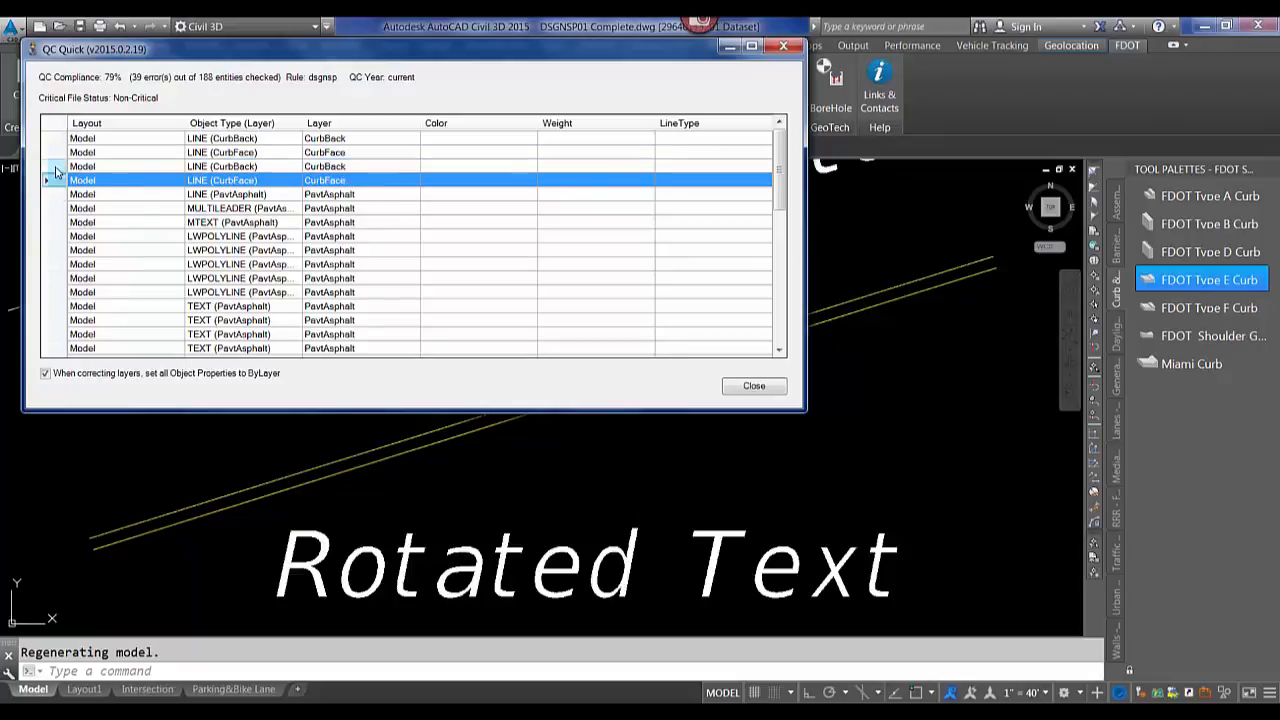
left_click(57, 170)
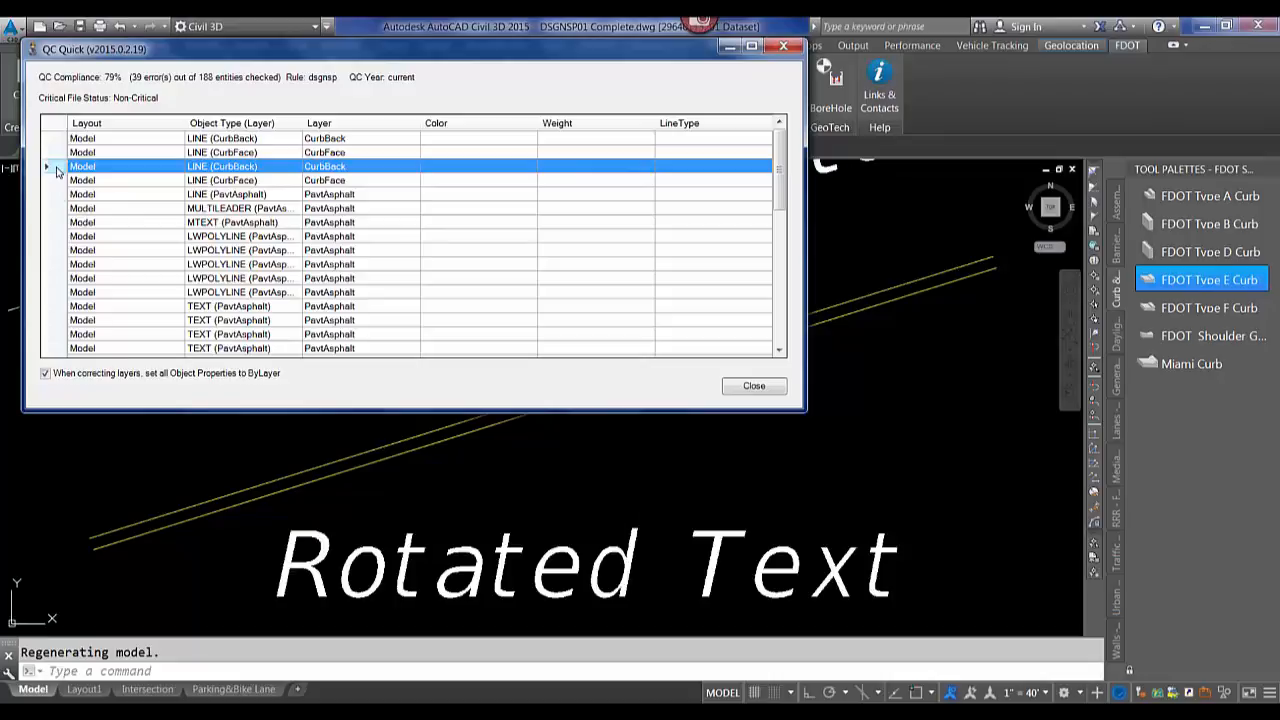
Open Create Exception for the CurbBack line error, cancel it, and close the QC Quick dialog.
right_click(55, 171)
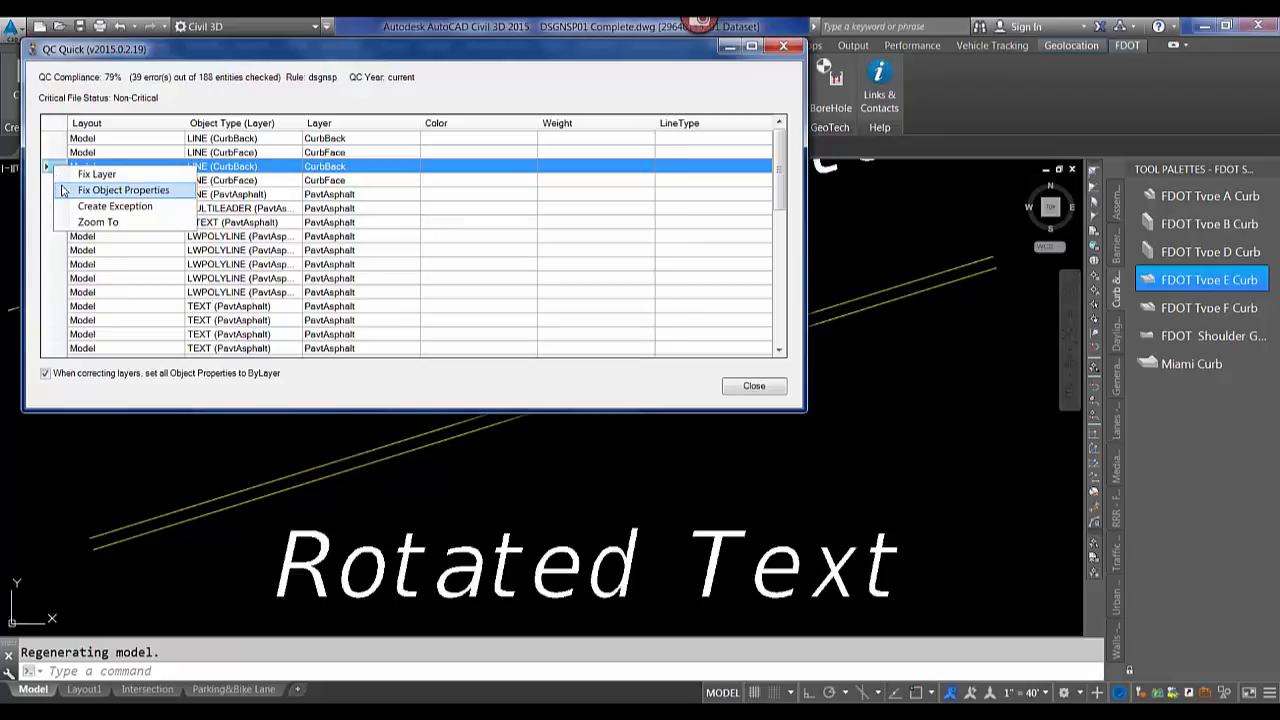
left_click(127, 212)
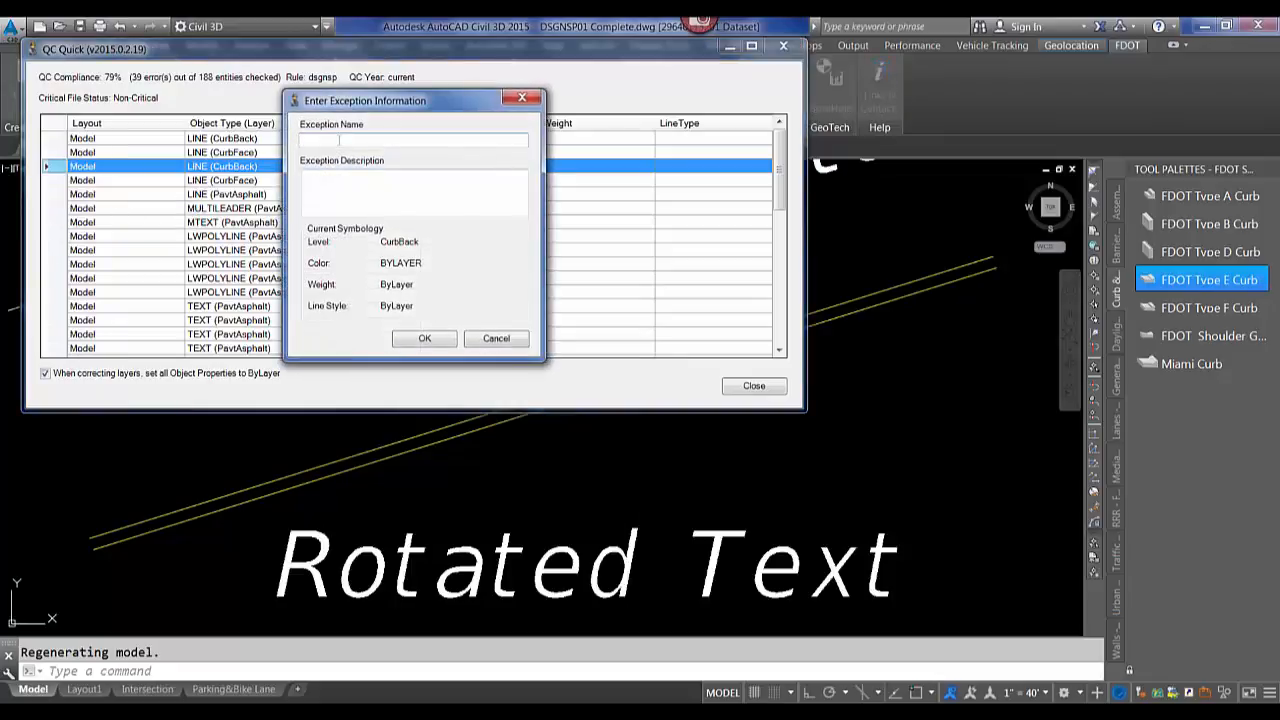
left_click(494, 340)
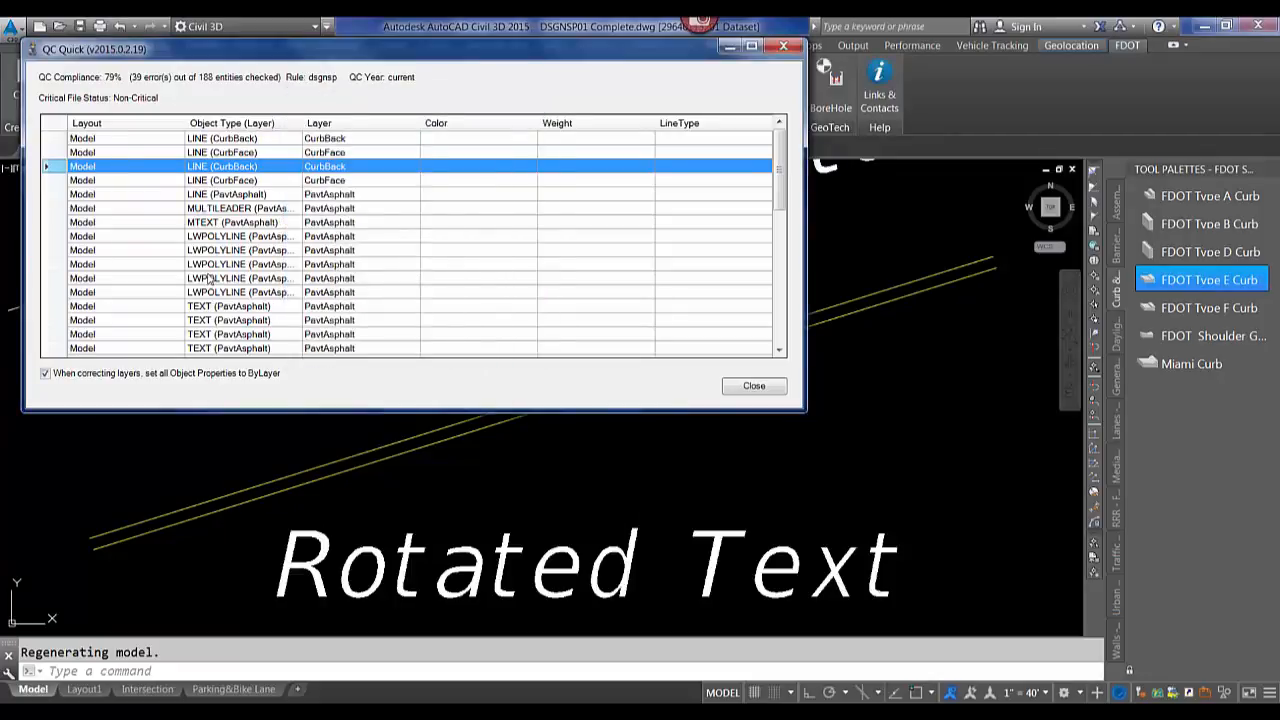
left_click(748, 387)
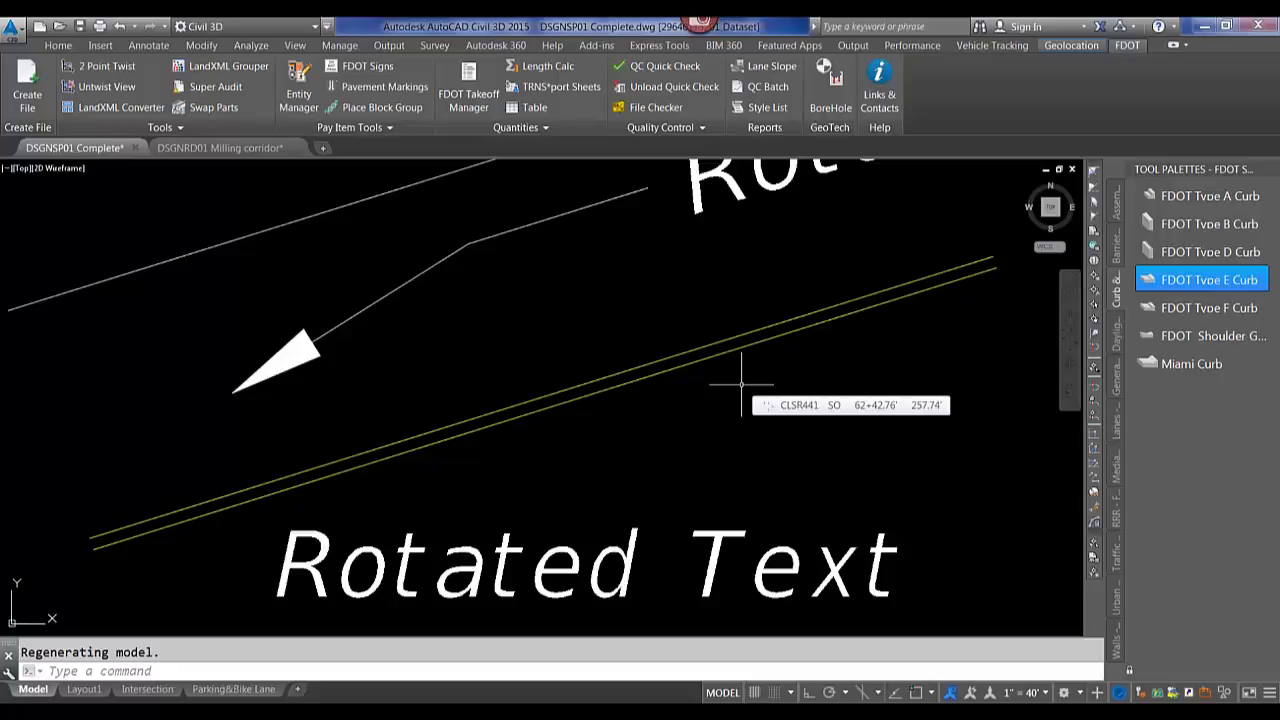
scroll(605, 380, "down", 5)
scroll(598, 376, "down", 5)
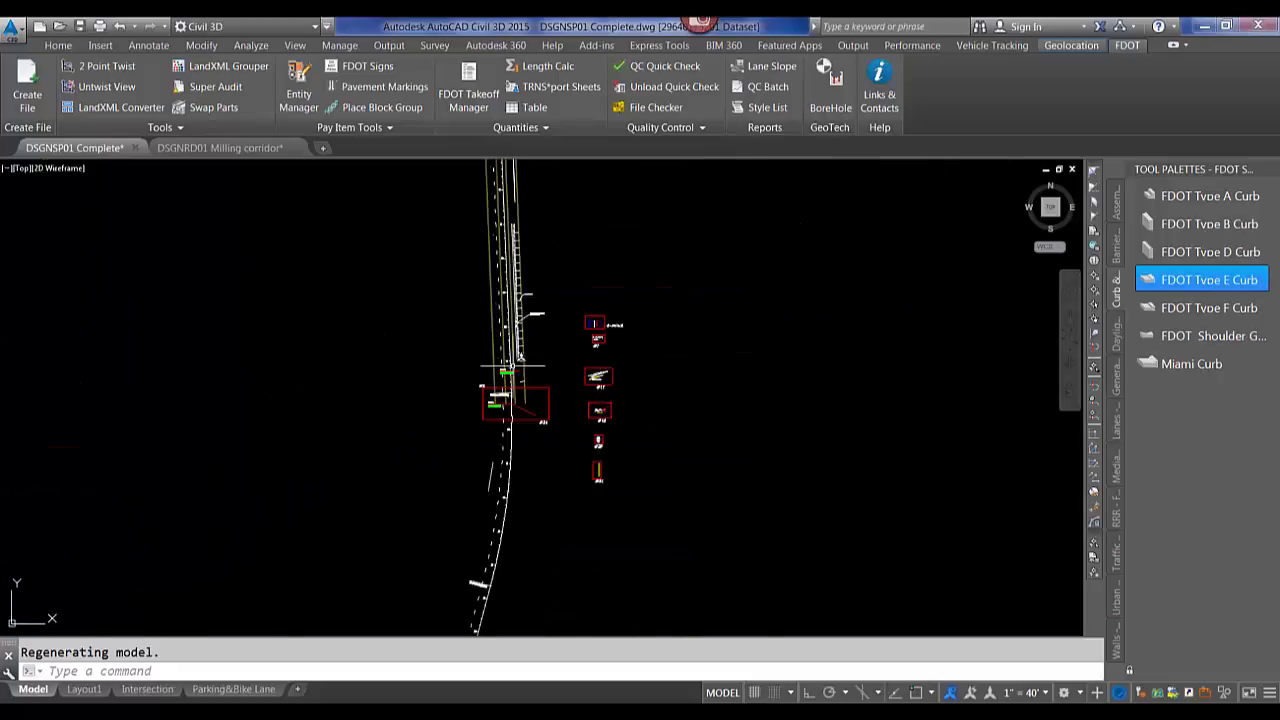
scroll(490, 390, "up", 12)
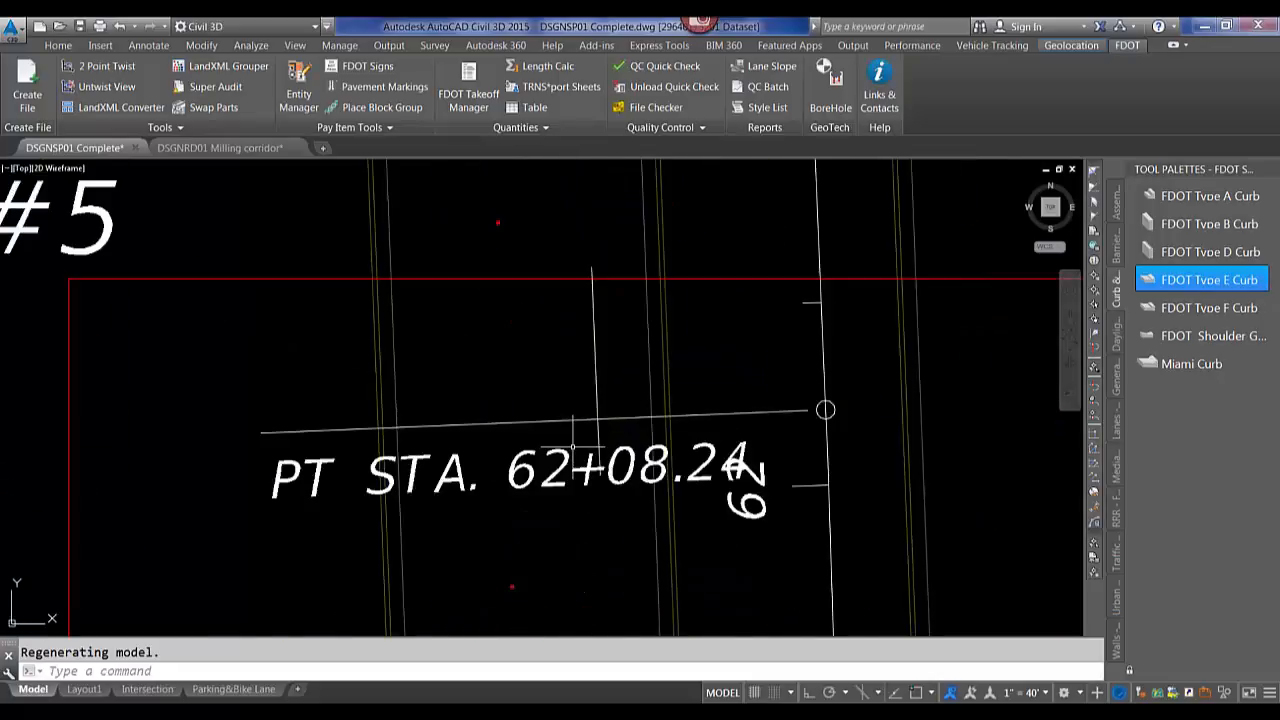
middle_click_drag(573, 447, 528, 418)
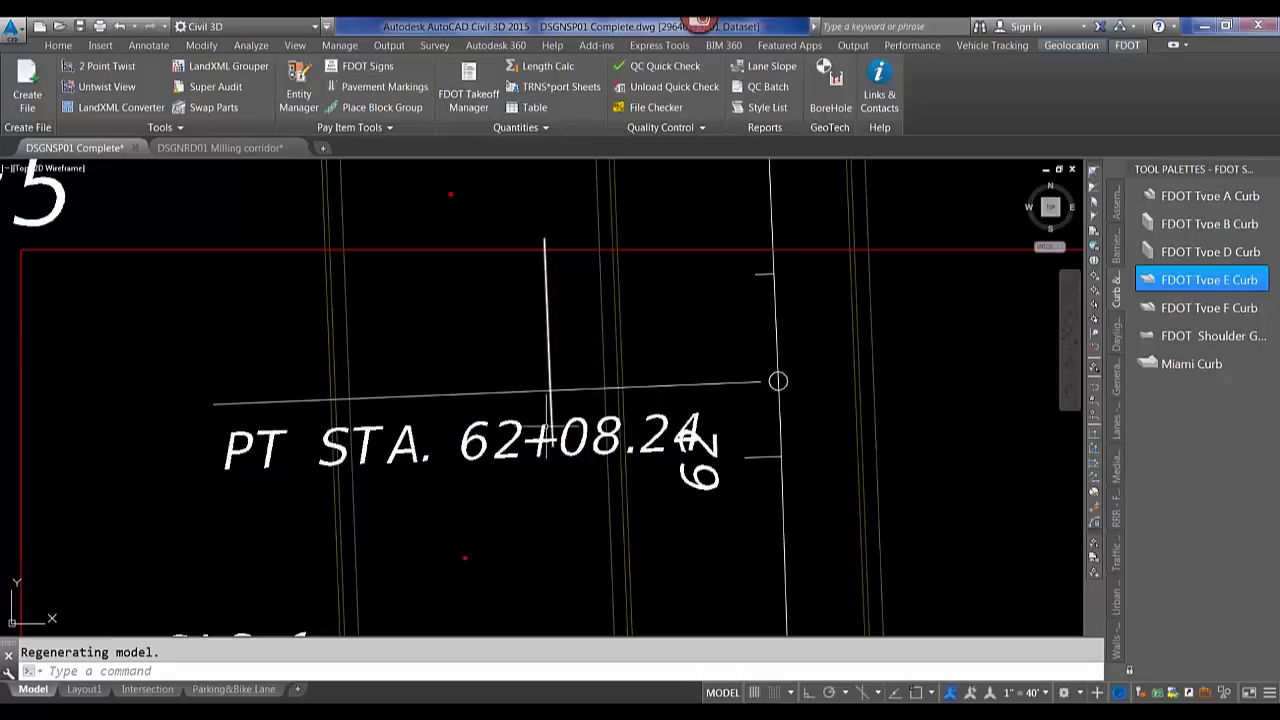
scroll(540, 318, "down", 5)
middle_click_drag(540, 318, 556, 472)
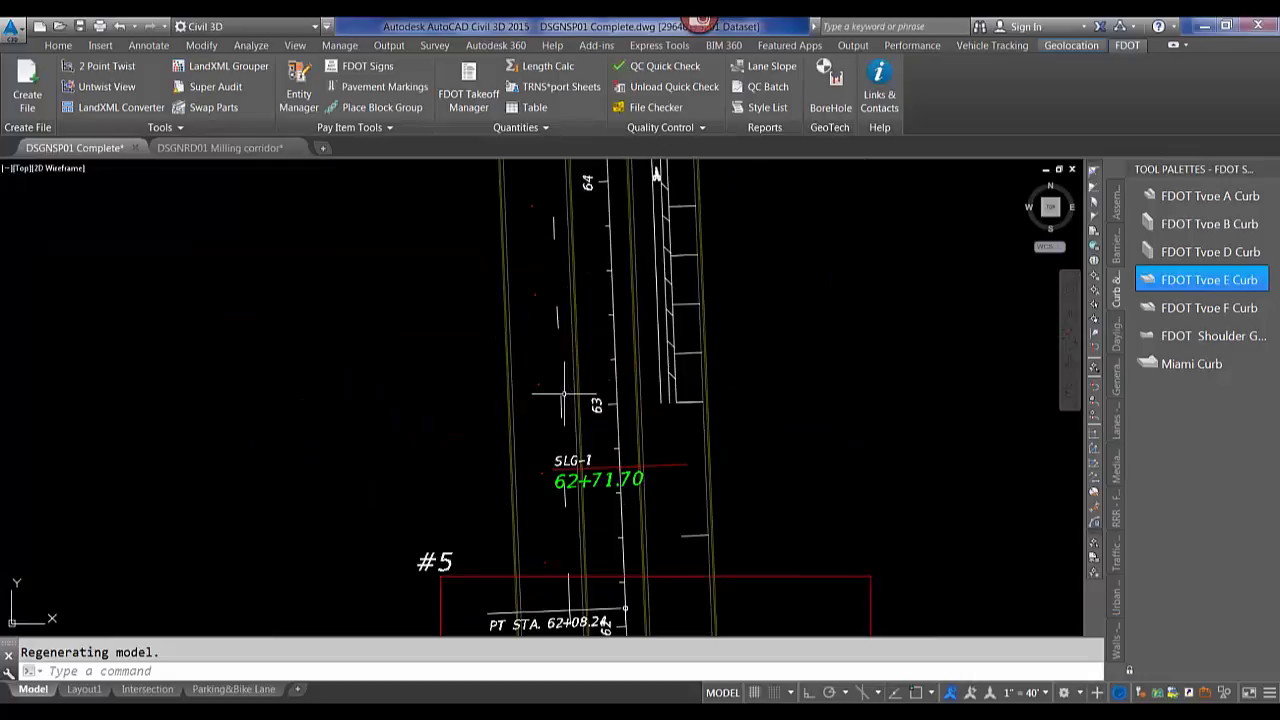
Enable linetype generation on the pavement stripe polyline near PT STA. 62+08.24 through its properties.
middle_click_drag(564, 420, 571, 255)
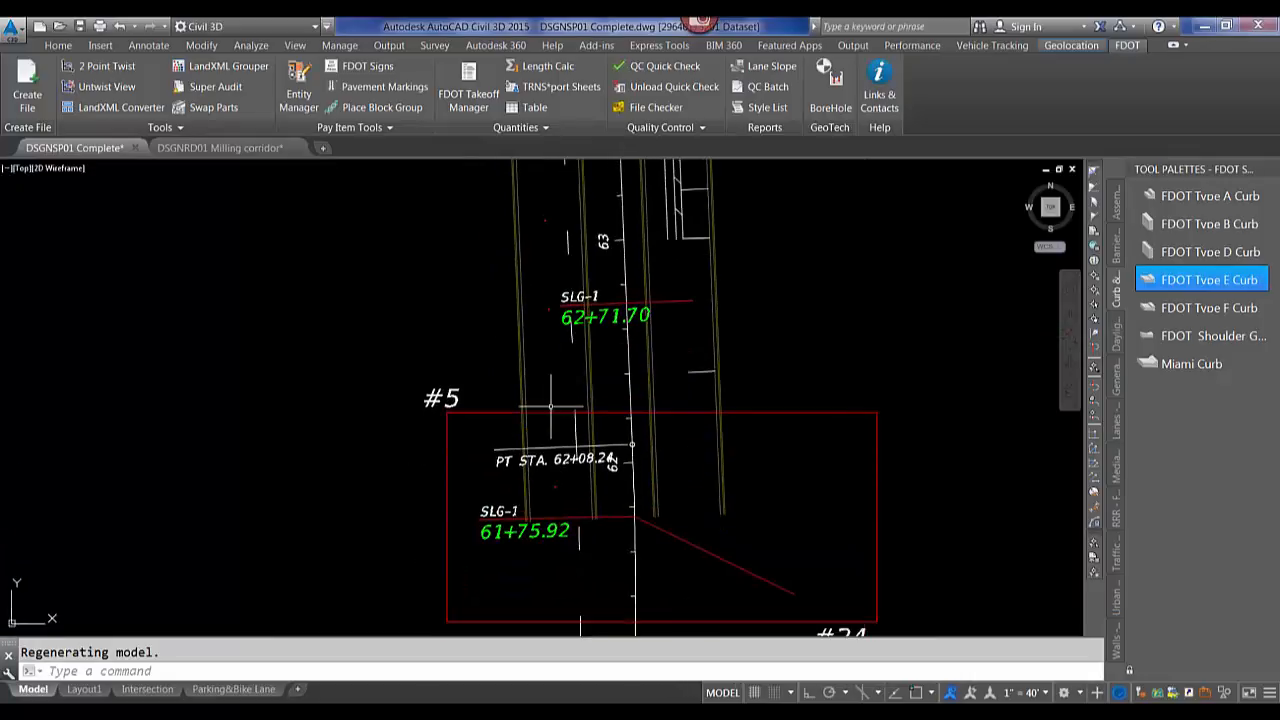
scroll(573, 425, "up", 4)
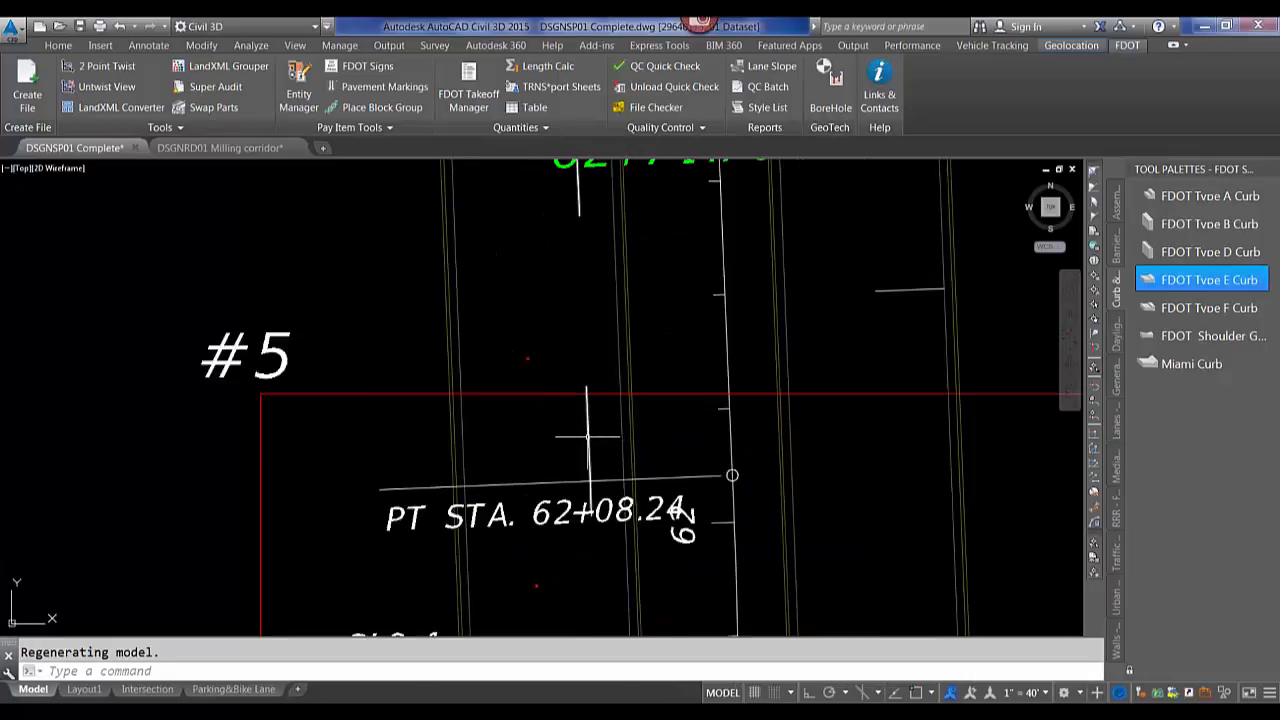
left_click(590, 437)
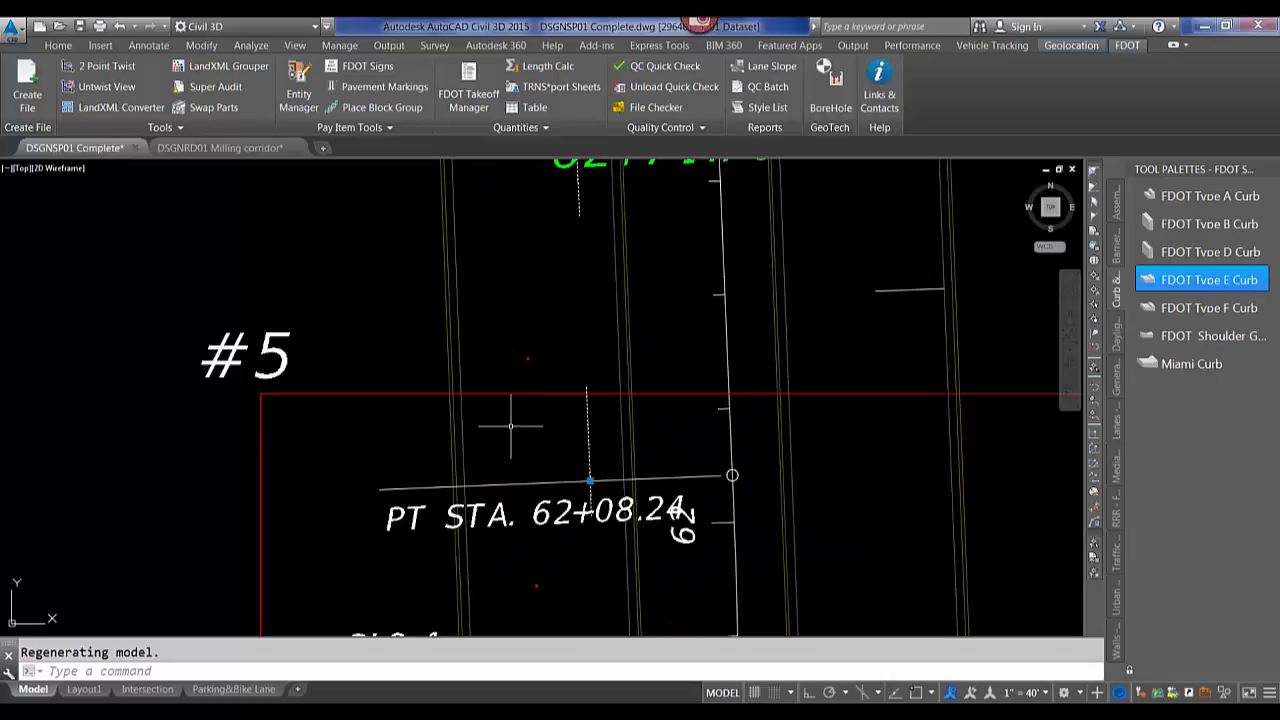
right_click(605, 426)
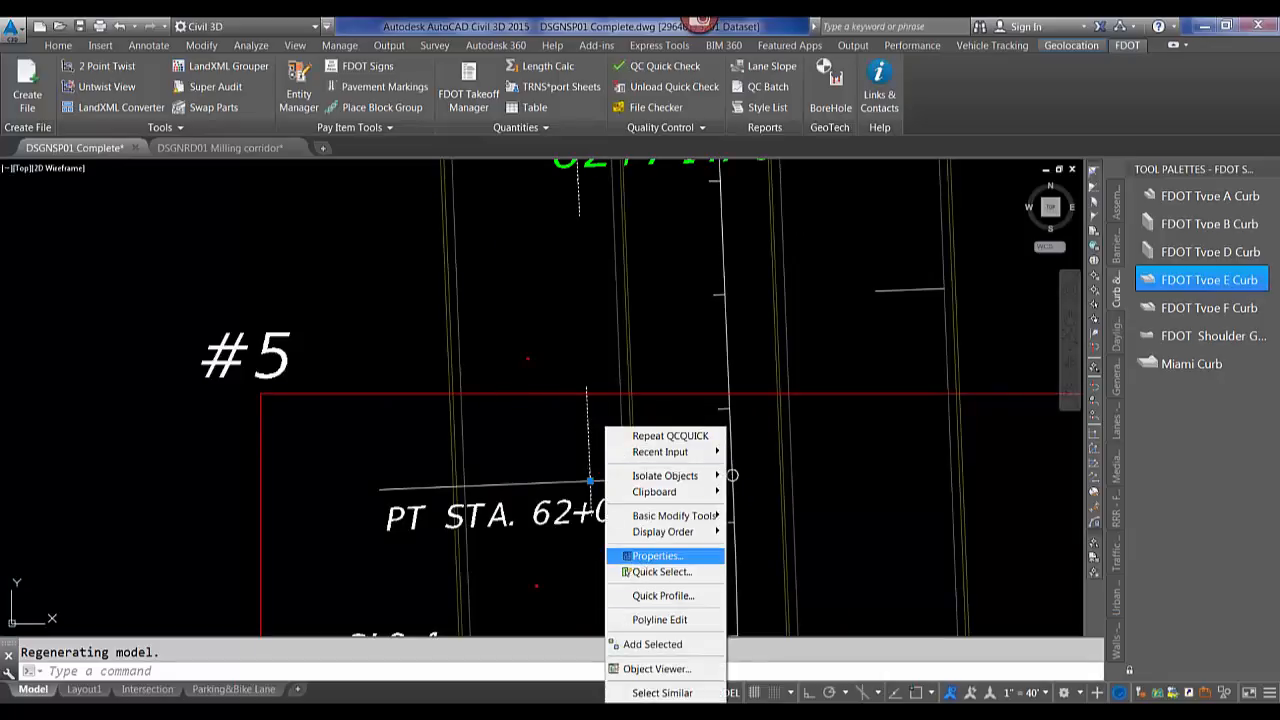
left_click(650, 556)
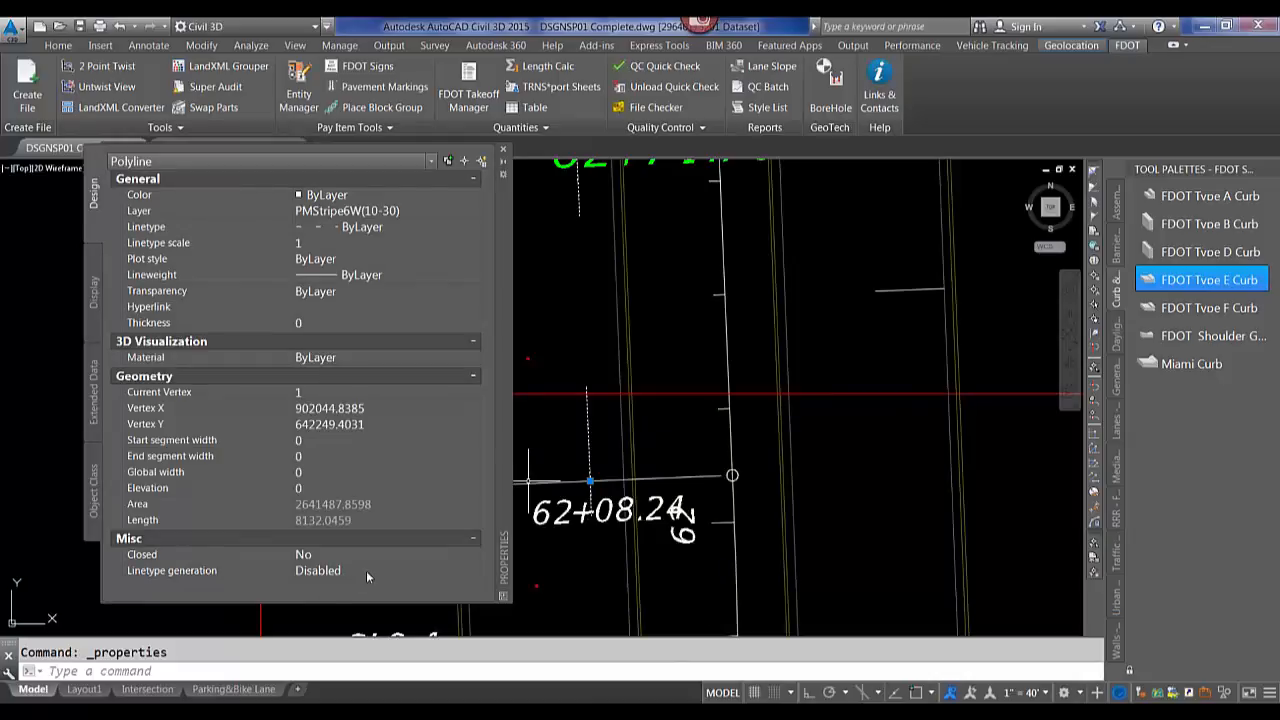
left_click(359, 571)
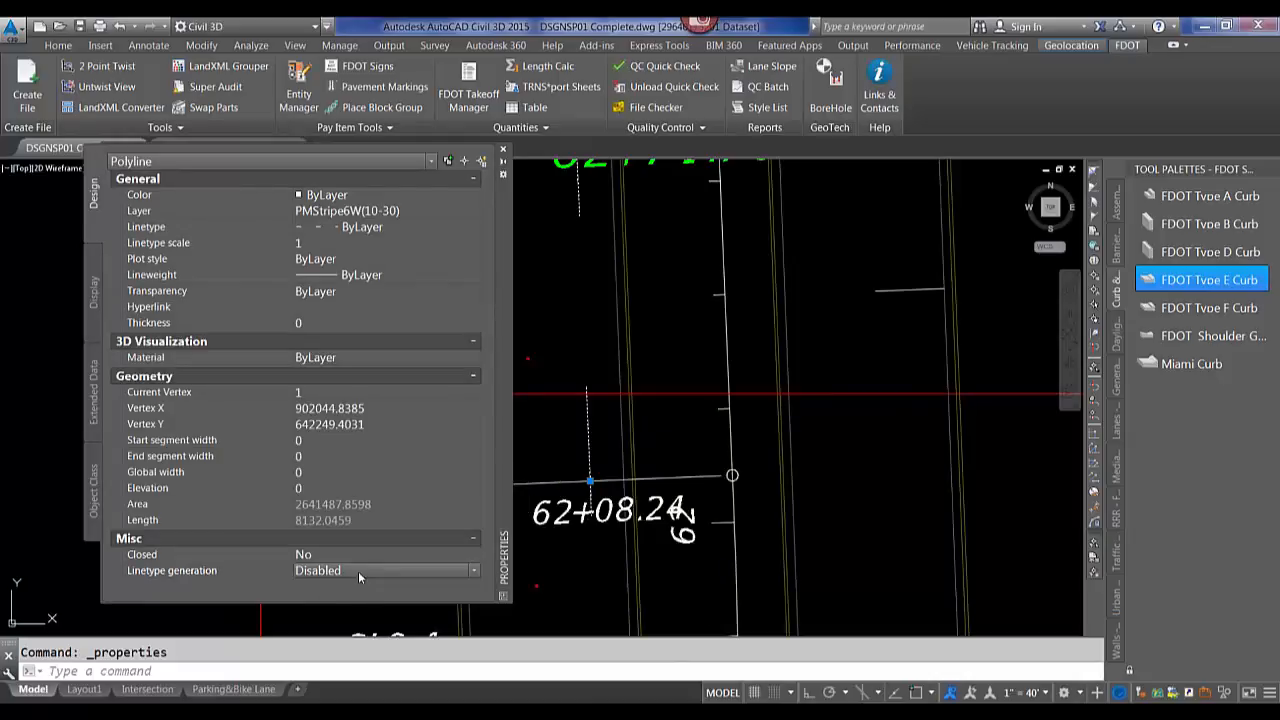
left_click(358, 571)
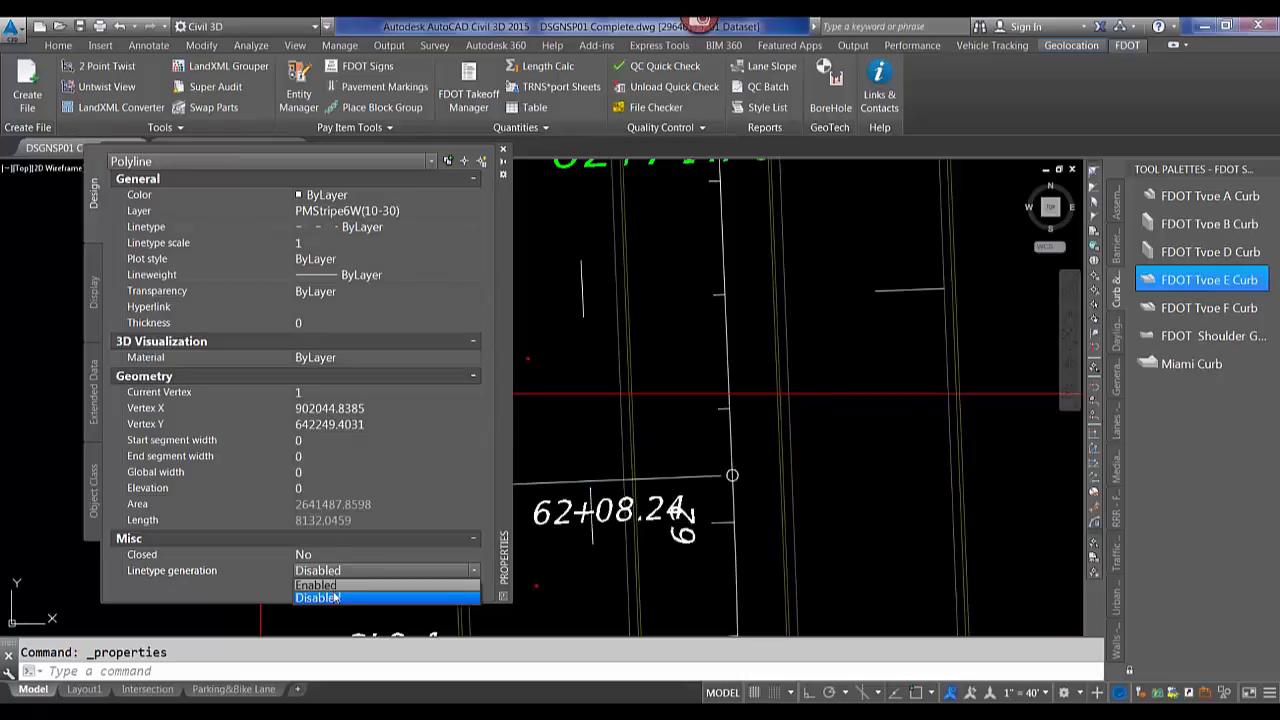
left_click(333, 588)
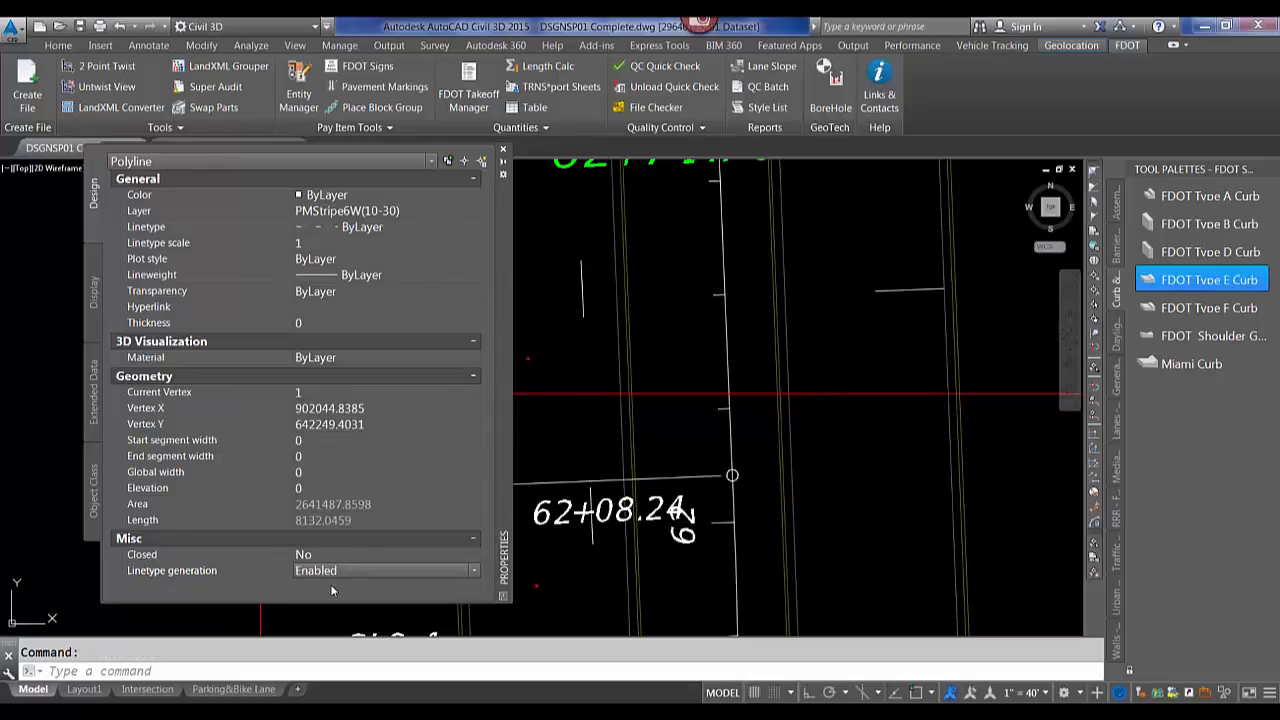
key("Escape")
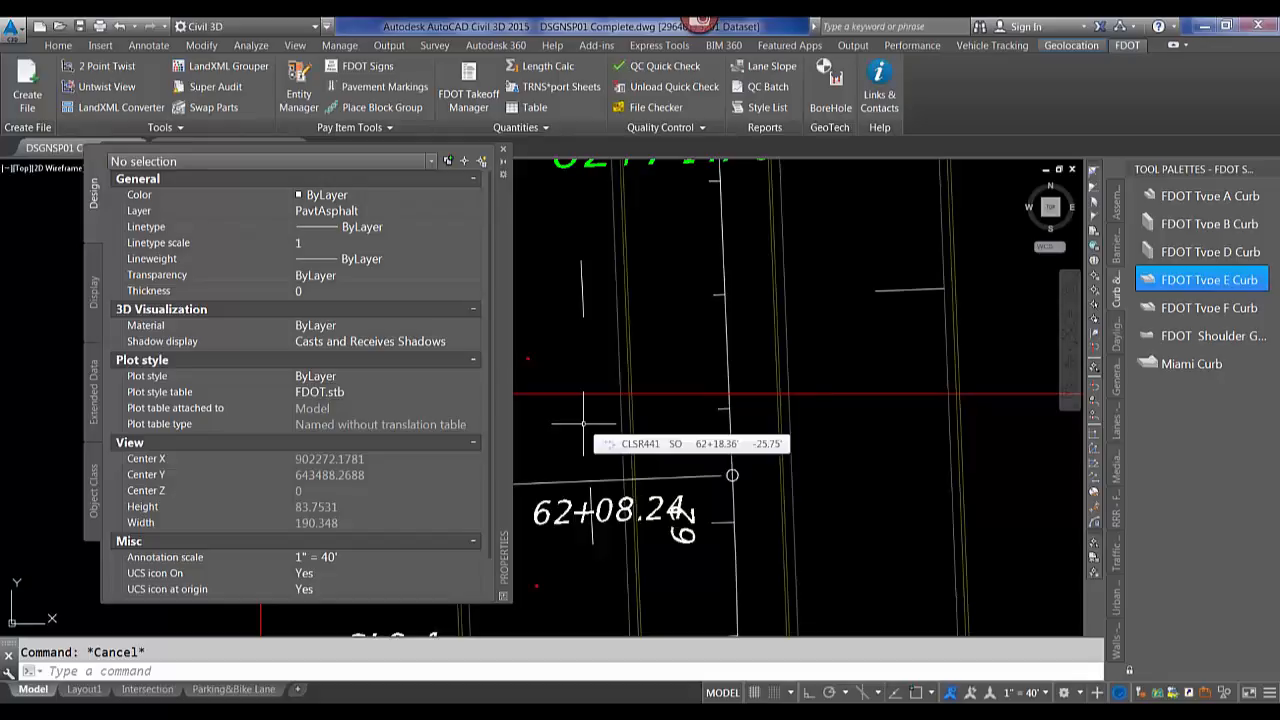
Clear the selection and close the Properties palette.
left_click(556, 215)
key("Escape")
key("Escape")
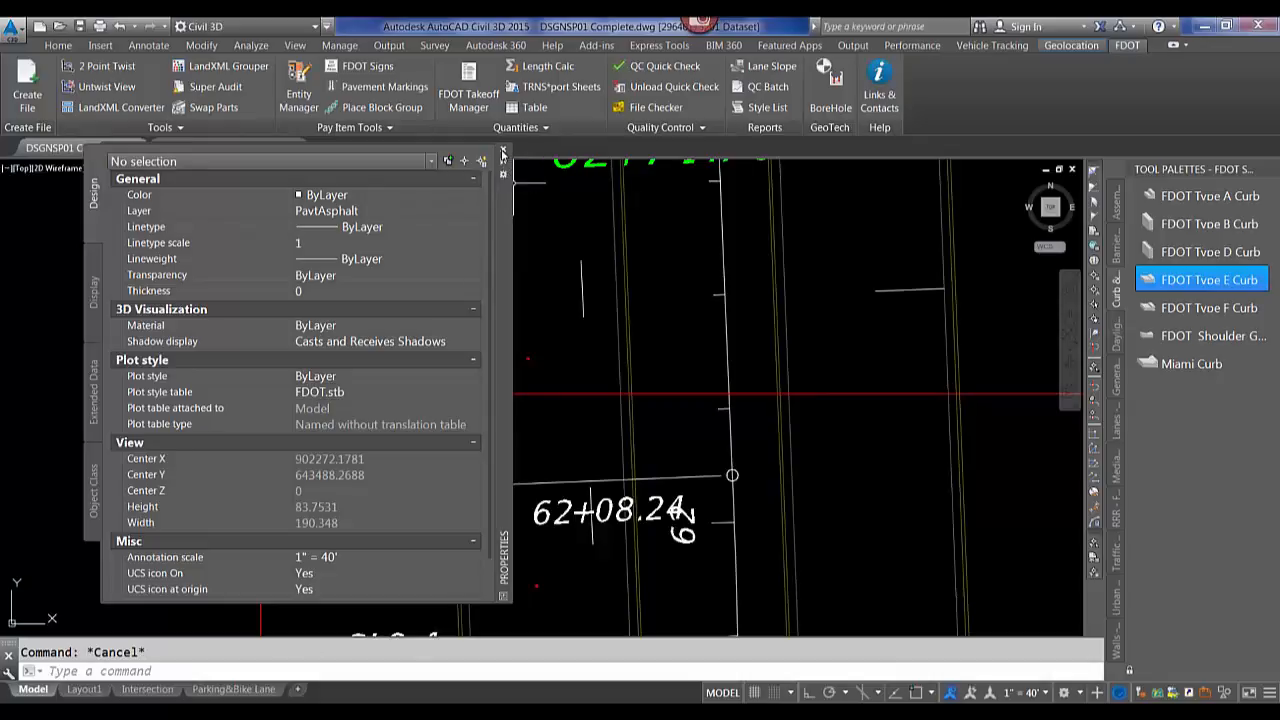
left_click(502, 151)
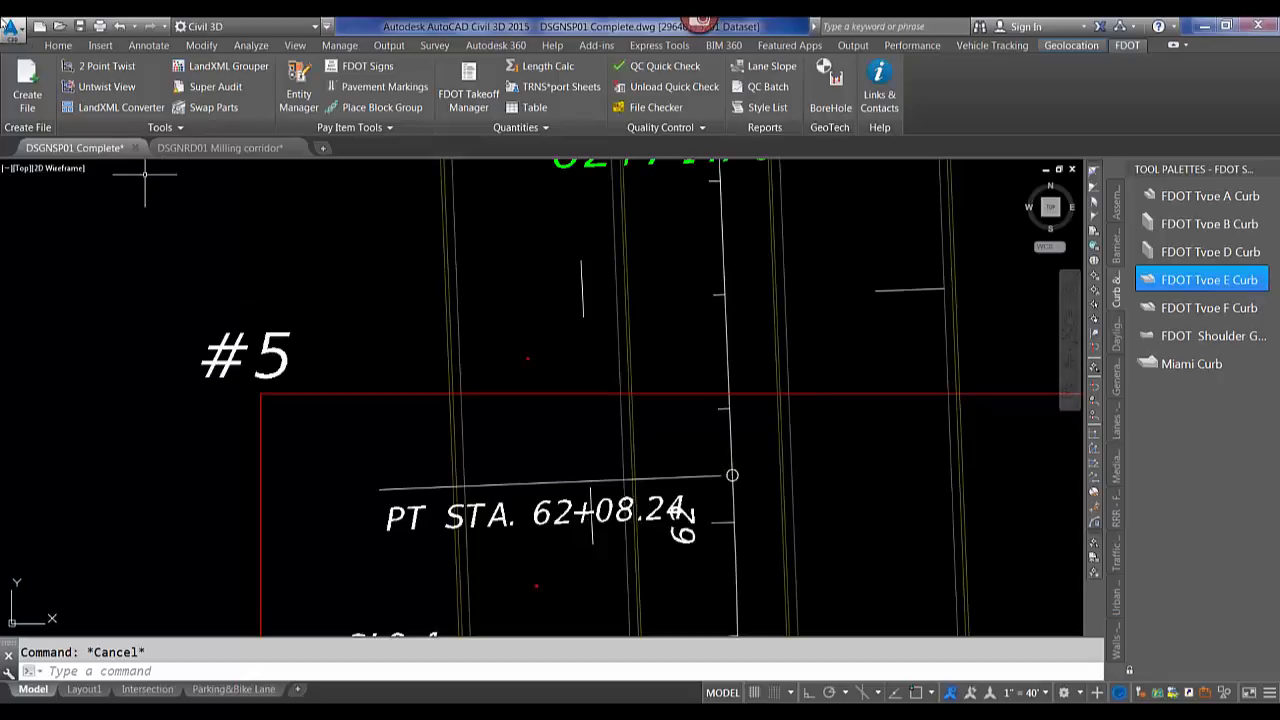
Open the PavementMarkings DGN file for import, review the FDOT Import mapping settings, and cancel the import.
left_click(15, 32)
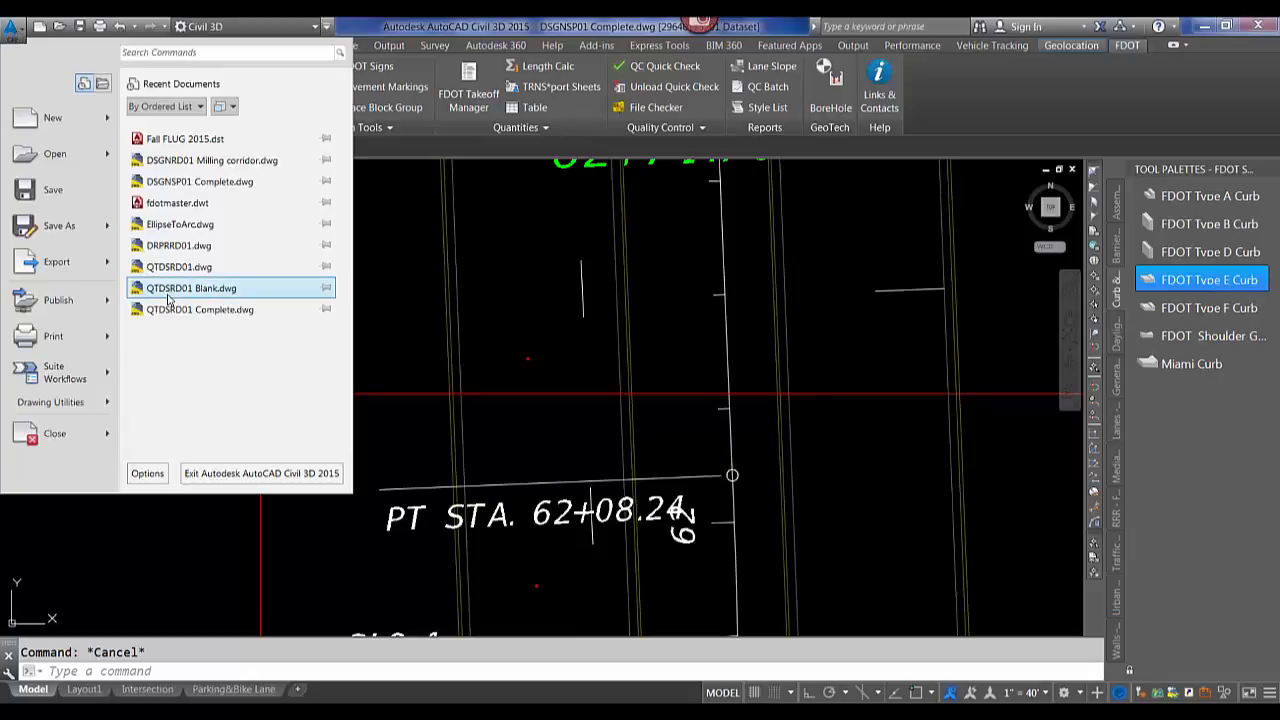
mouse_move(55, 160)
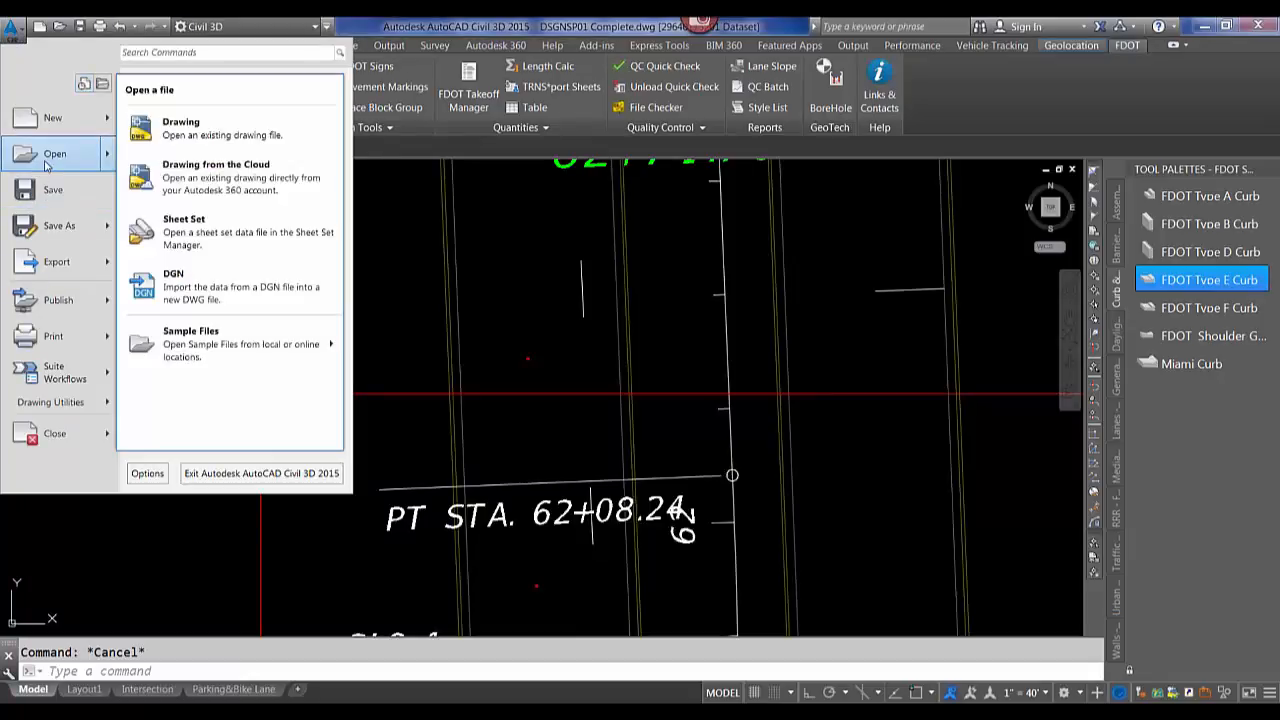
left_click(190, 296)
left_click(314, 182)
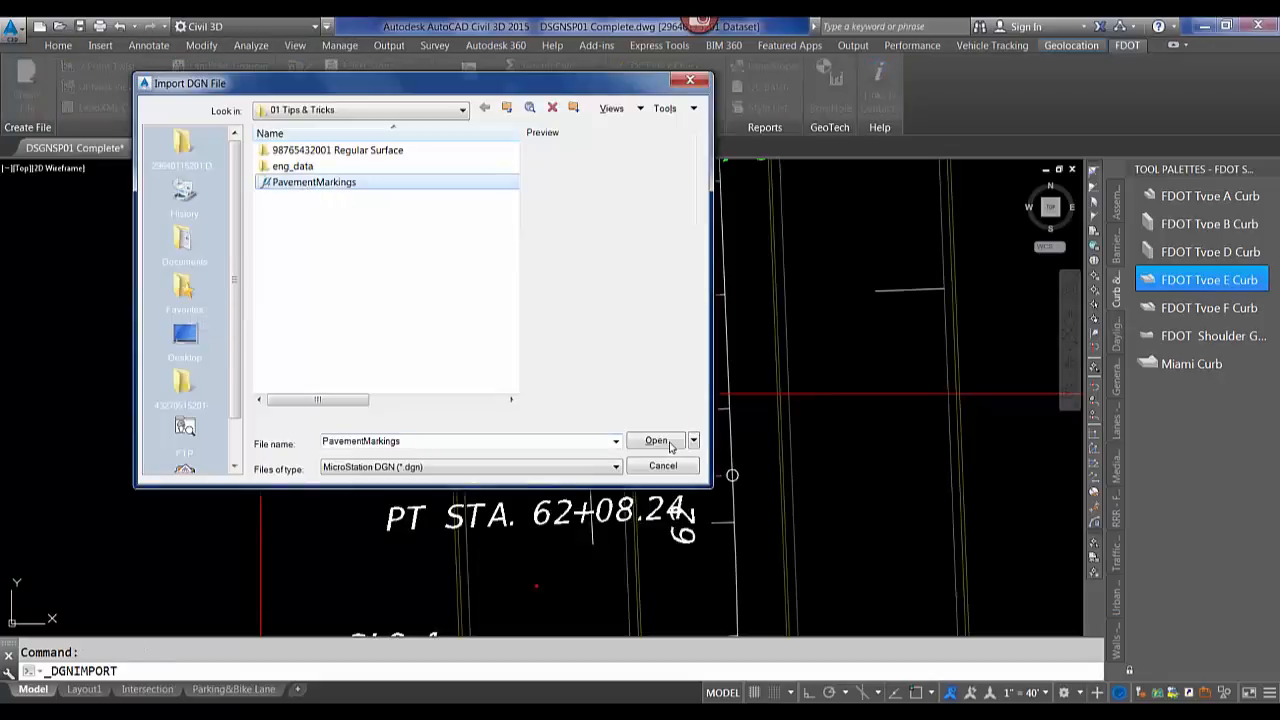
left_click(655, 442)
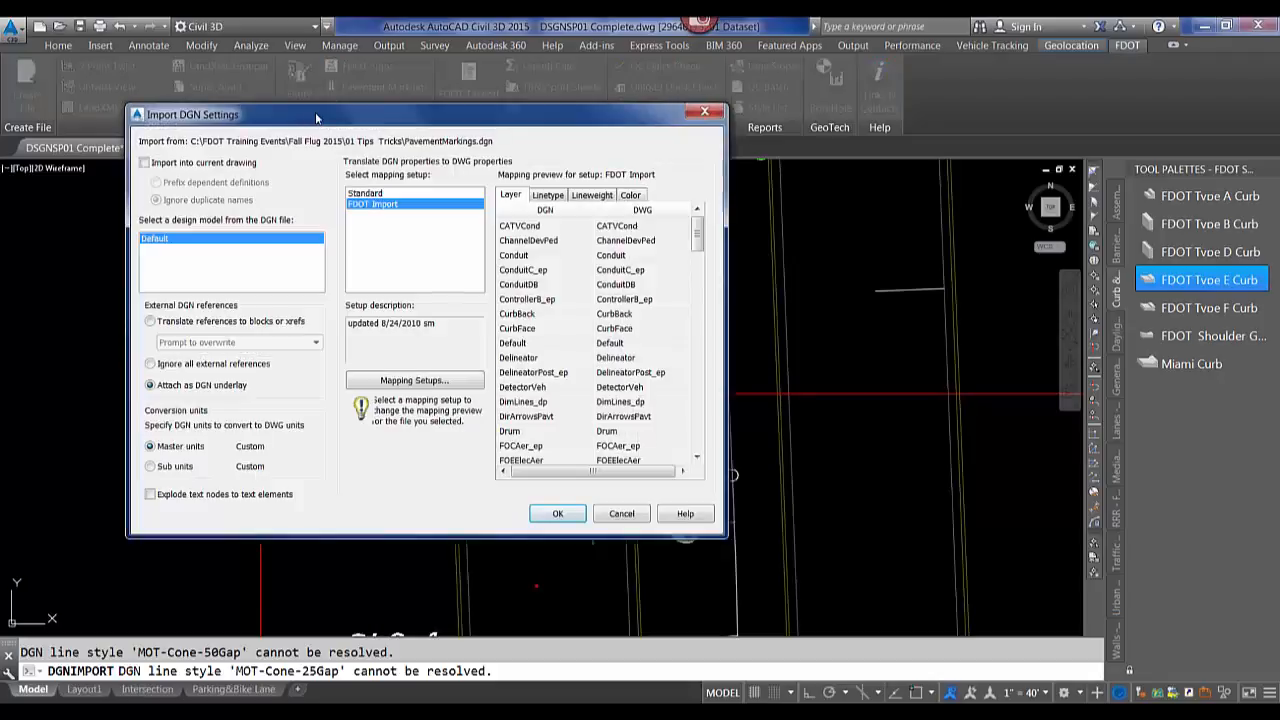
left_click_drag(318, 118, 465, 126)
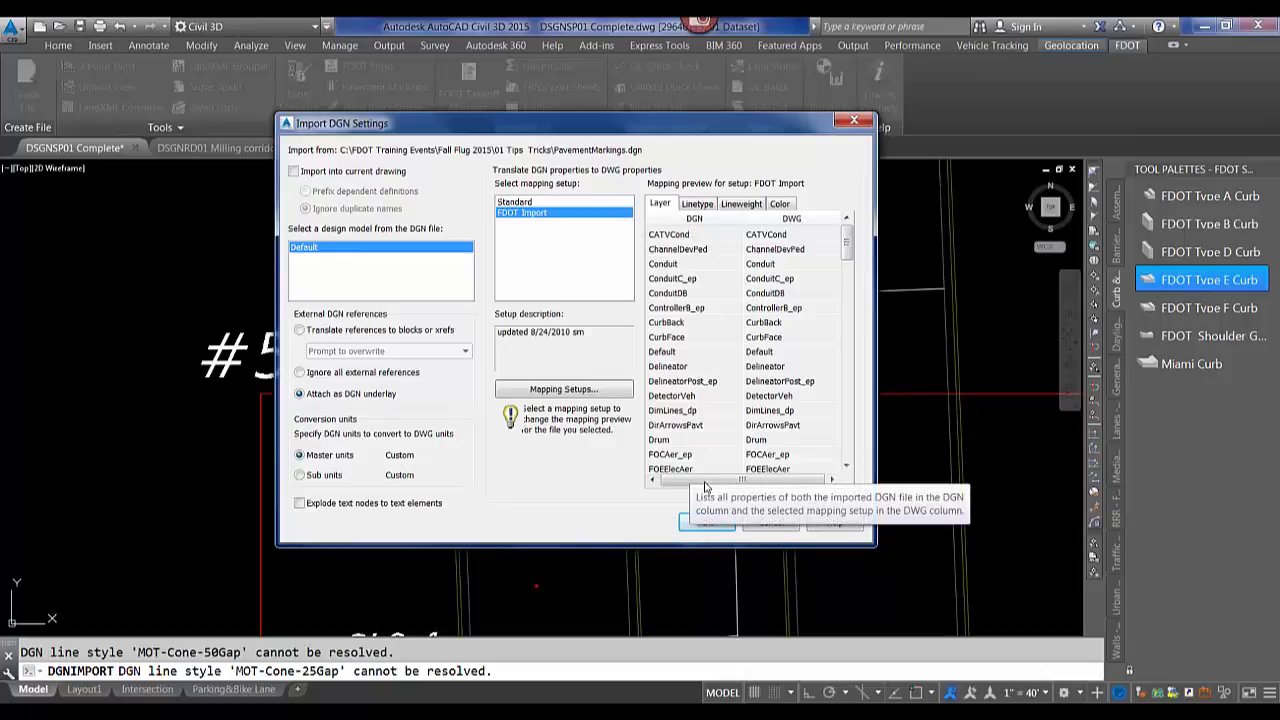
left_click(752, 530)
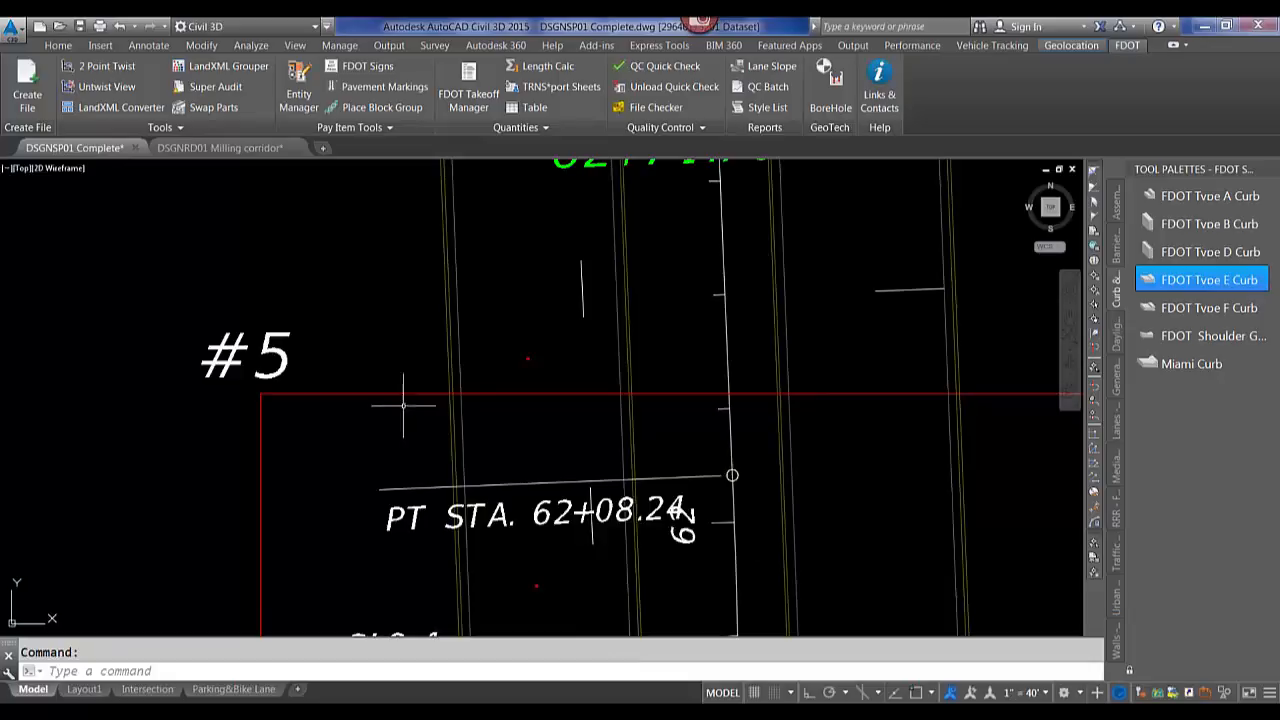
Run Convert Ellipses to Arcs on the middle arch of the #7 pavement marking symbols.
scroll(400, 377, "down", 5)
scroll(400, 377, "down", 2)
scroll(560, 482, "up", 8)
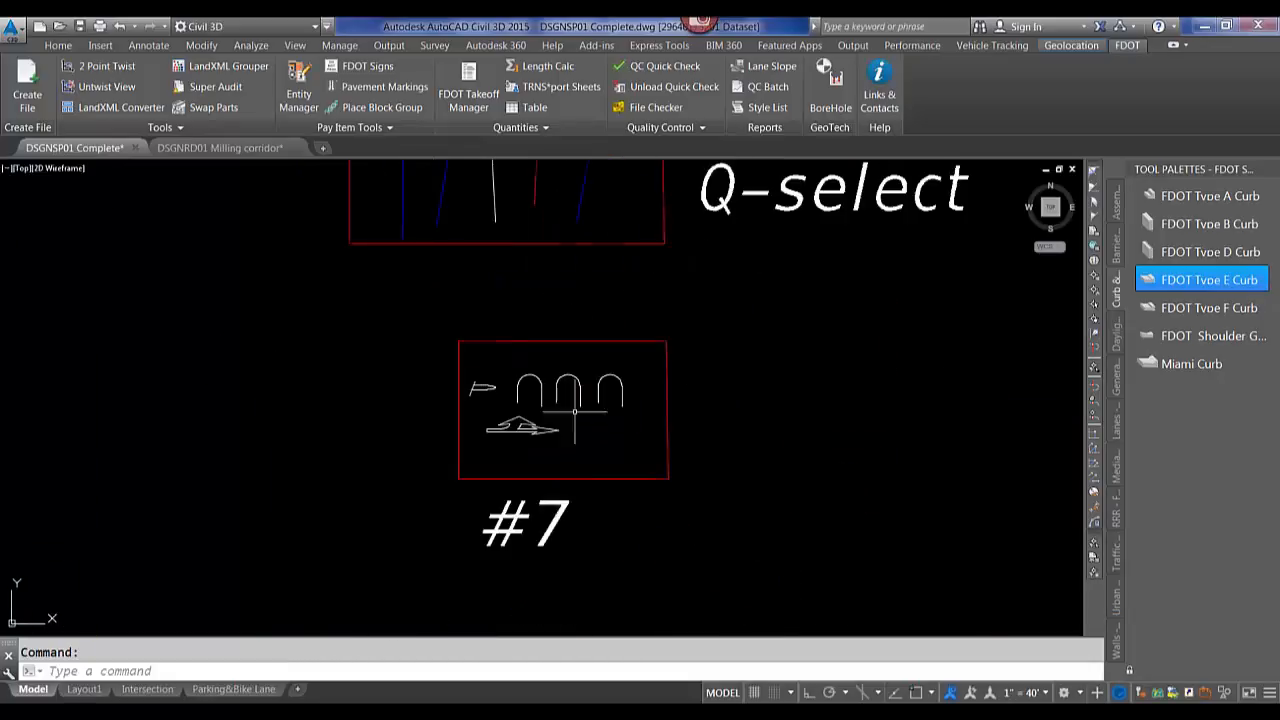
scroll(560, 482, "down", 4)
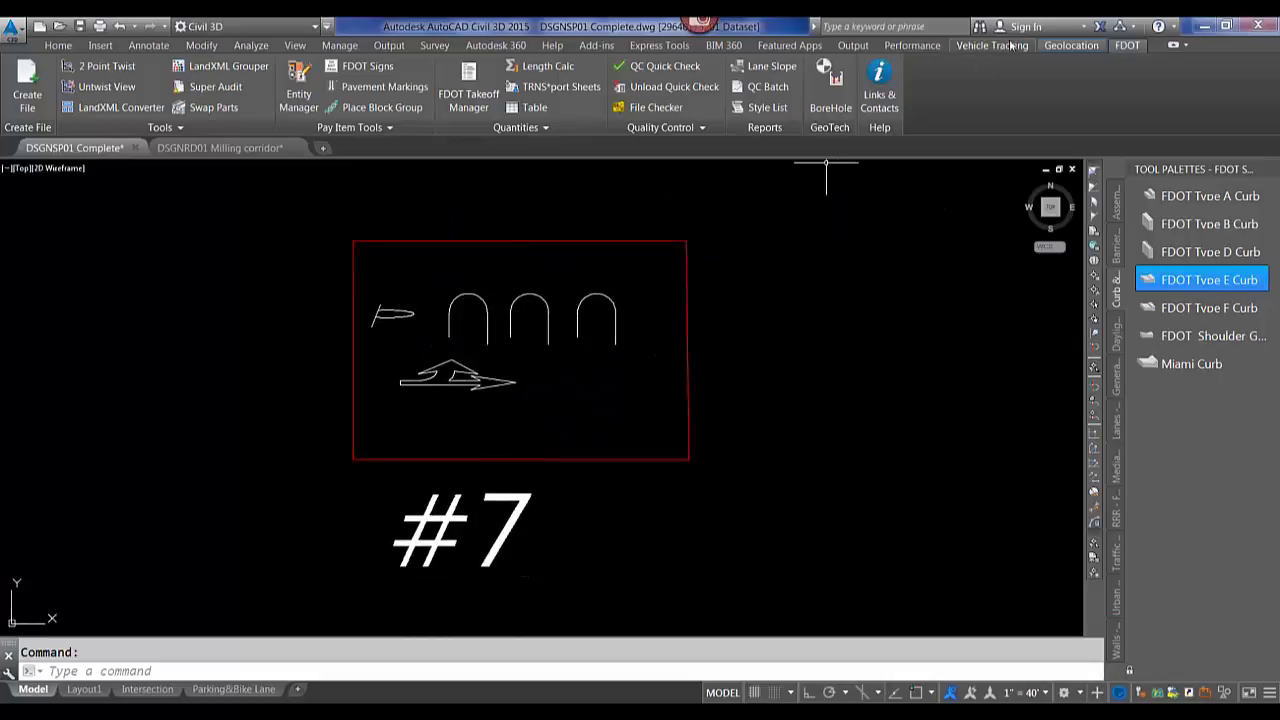
left_click(202, 126)
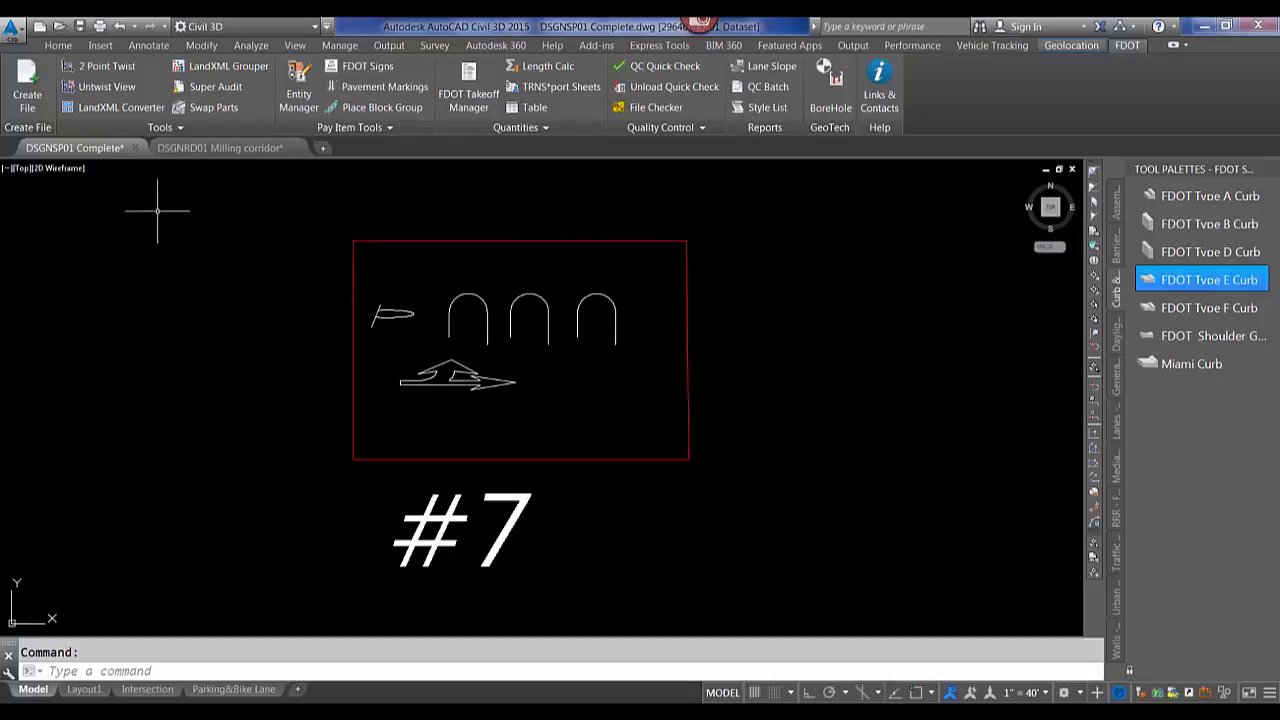
left_click(190, 126)
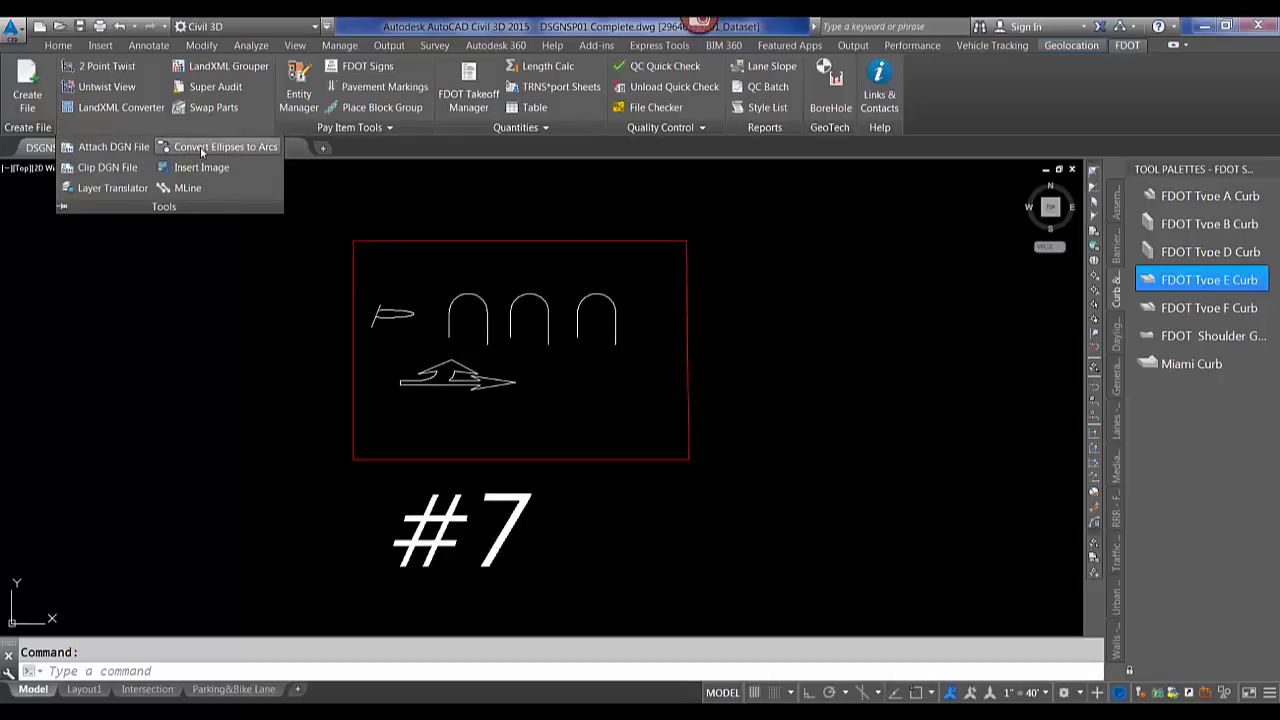
left_click(201, 147)
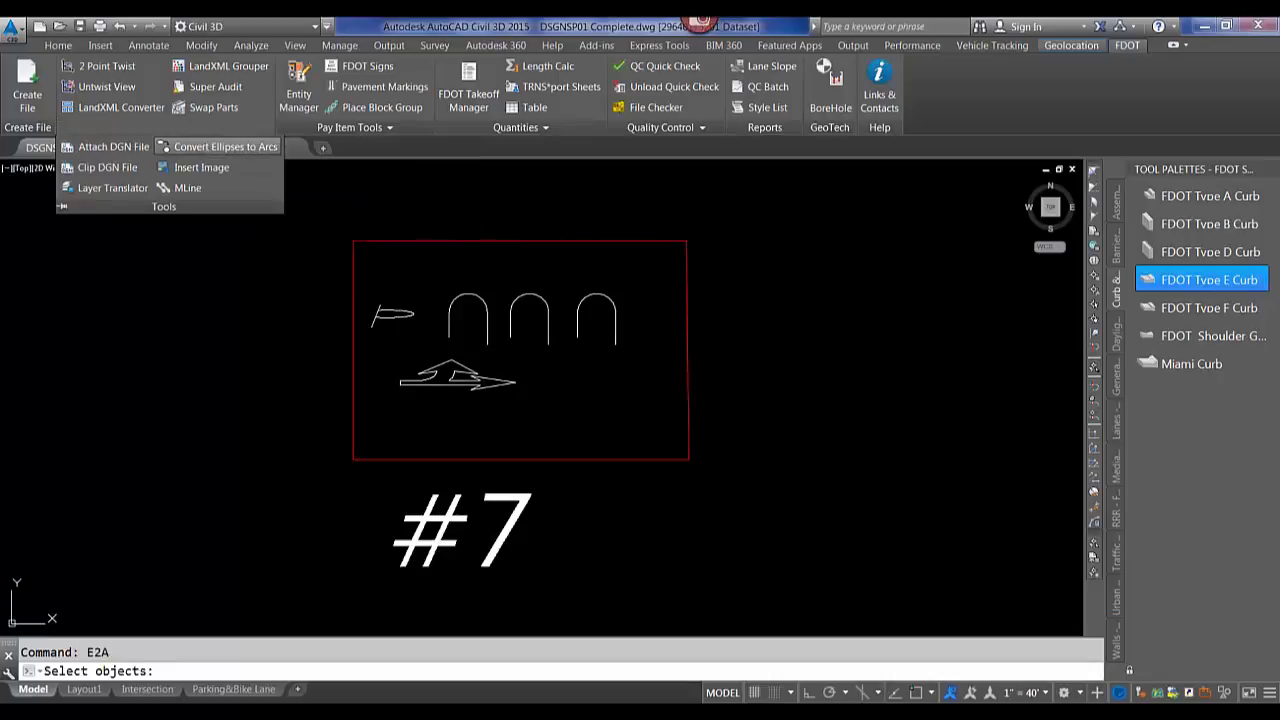
scroll(480, 368, "up", 5)
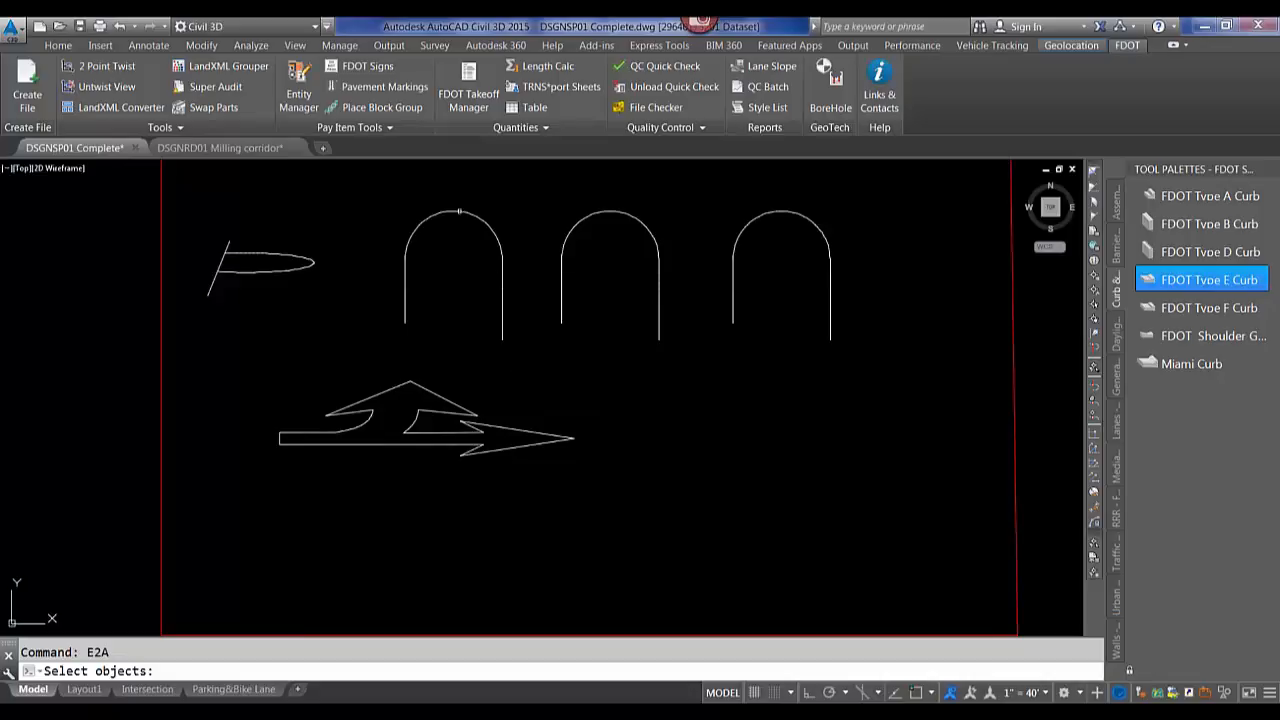
left_click(583, 218)
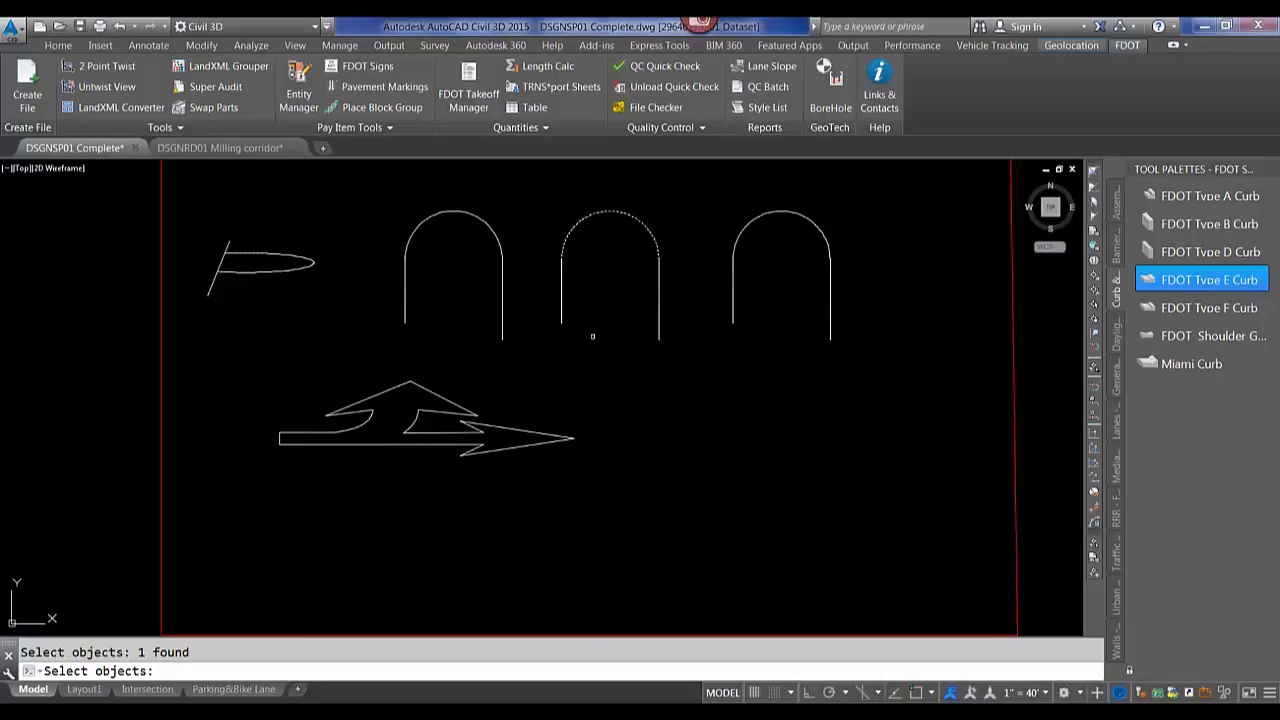
key("Escape")
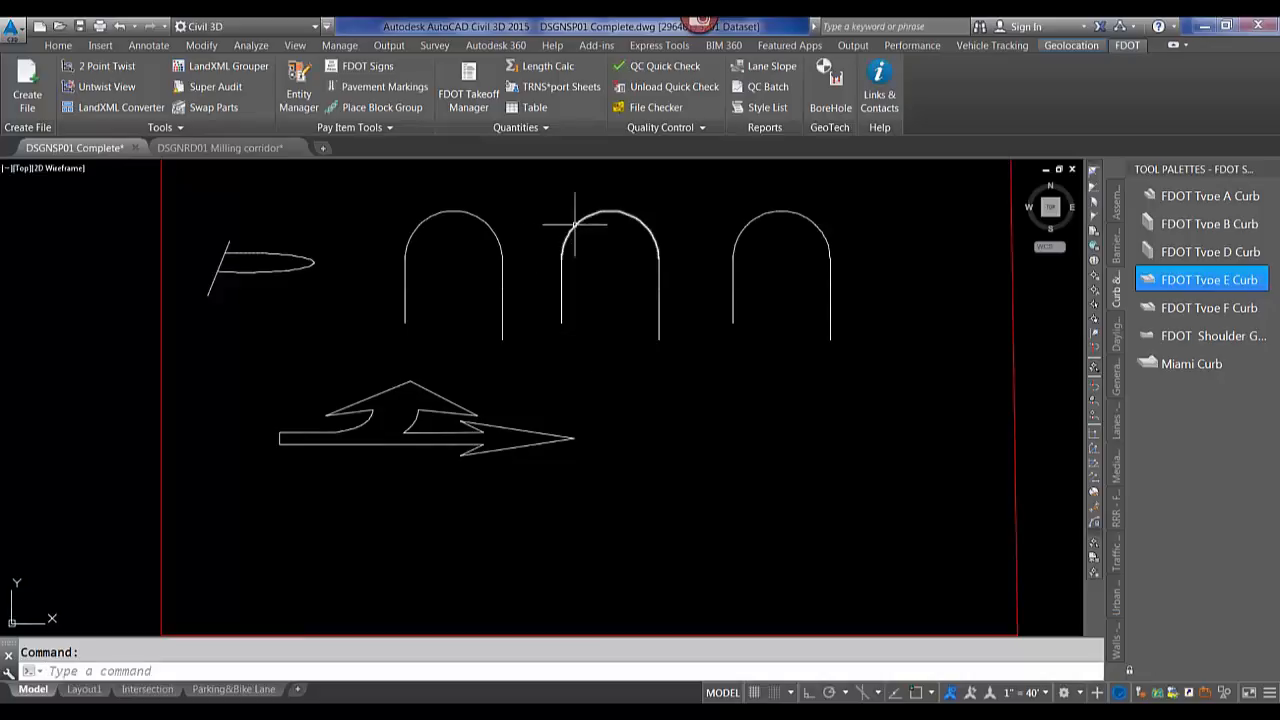
Select the arches and the arrow's ellipse in the #7 markings to inspect their geometry.
left_click(776, 212)
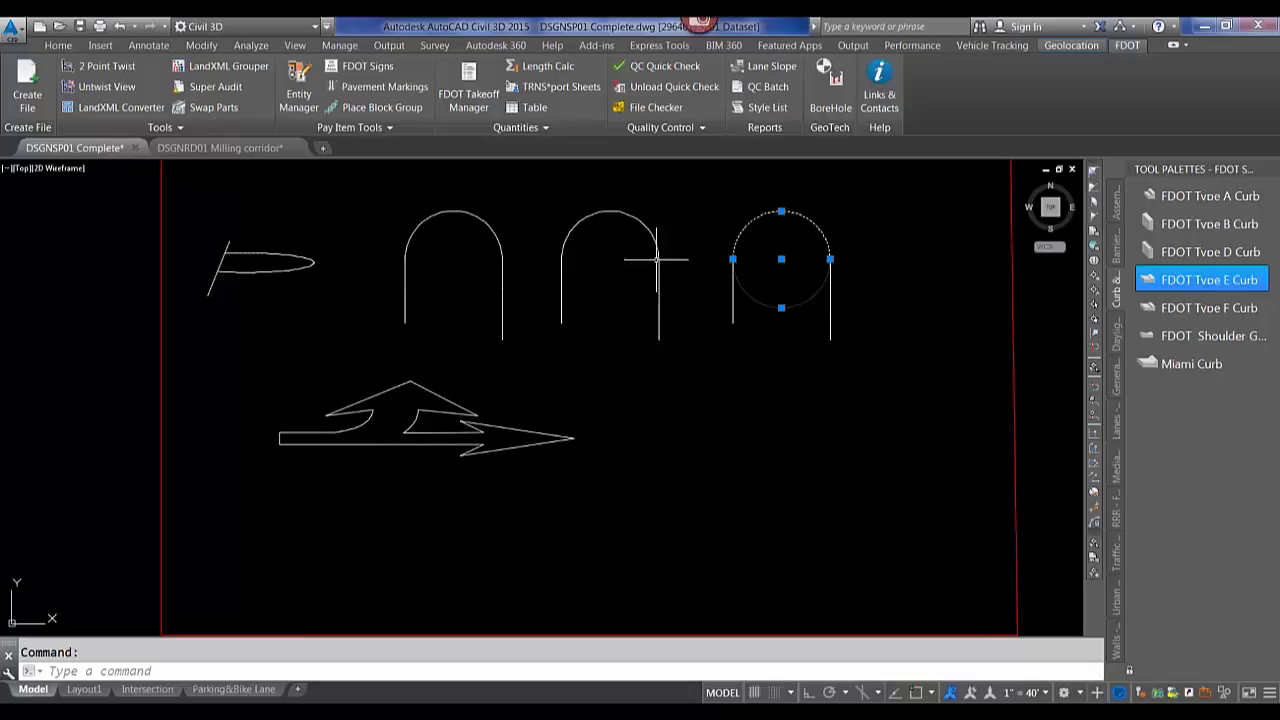
key("Escape")
left_click(651, 224)
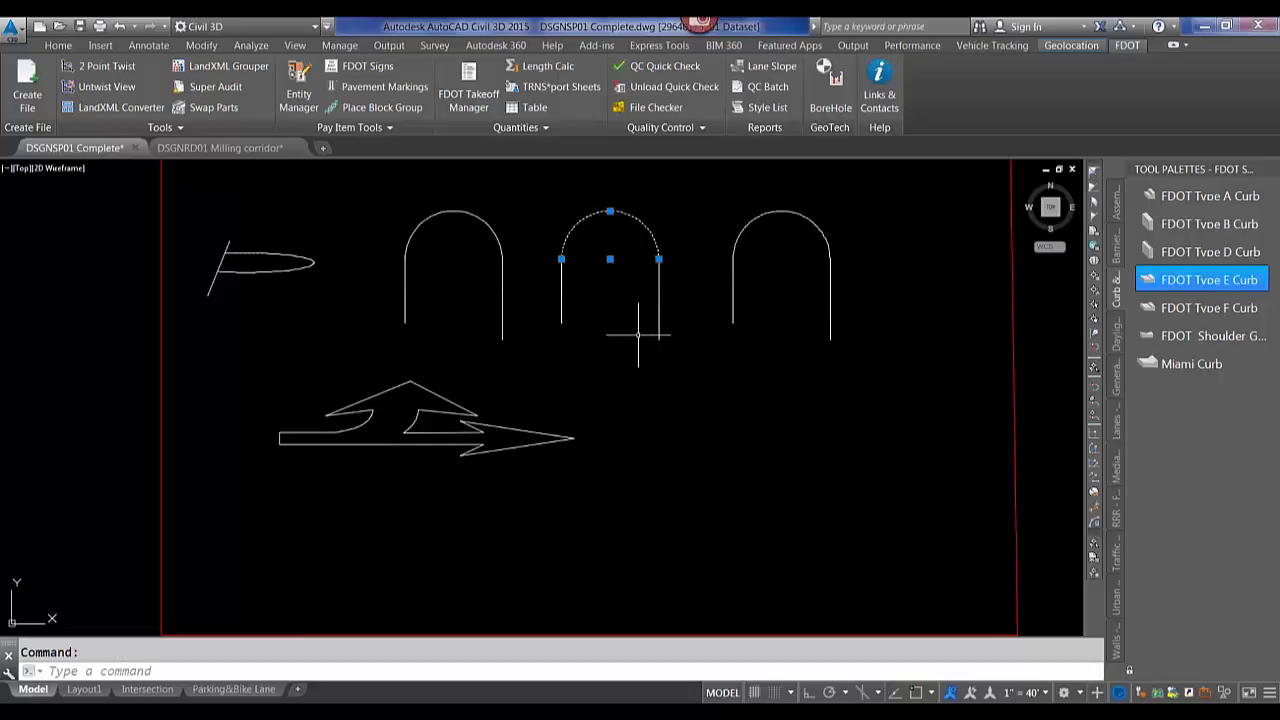
key("Escape")
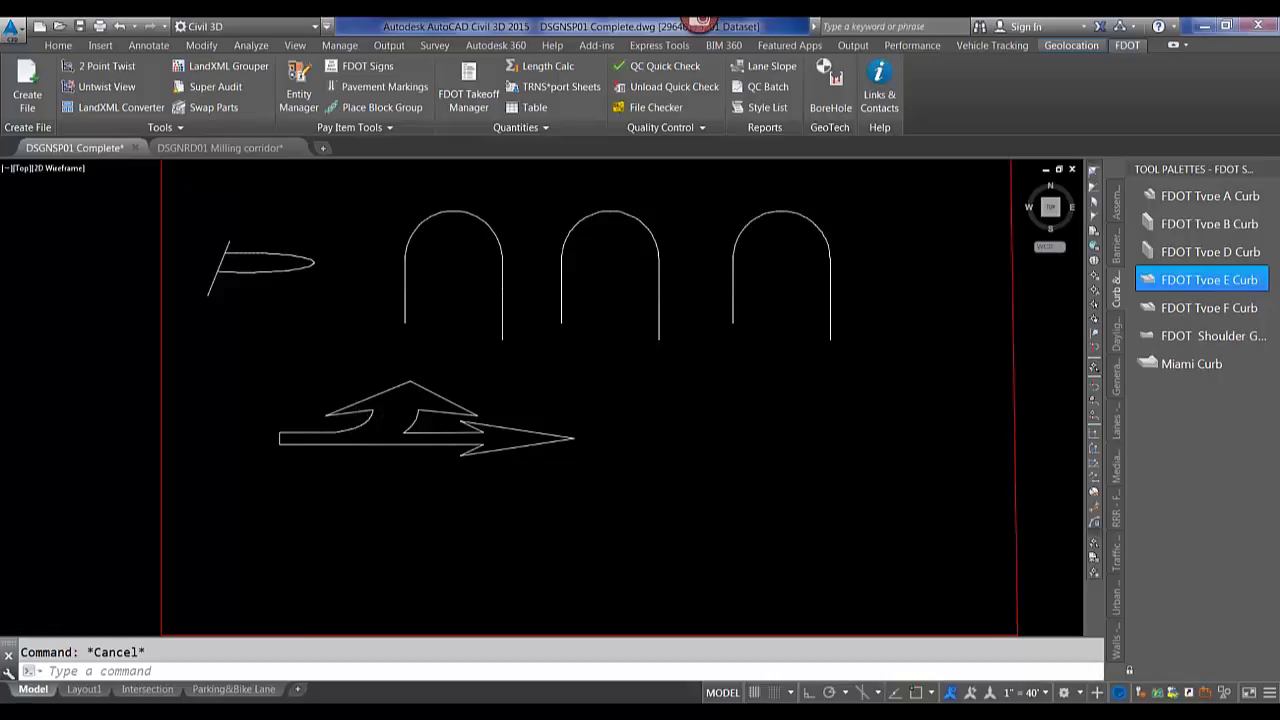
scroll(357, 430, "up", 5)
left_click(358, 421)
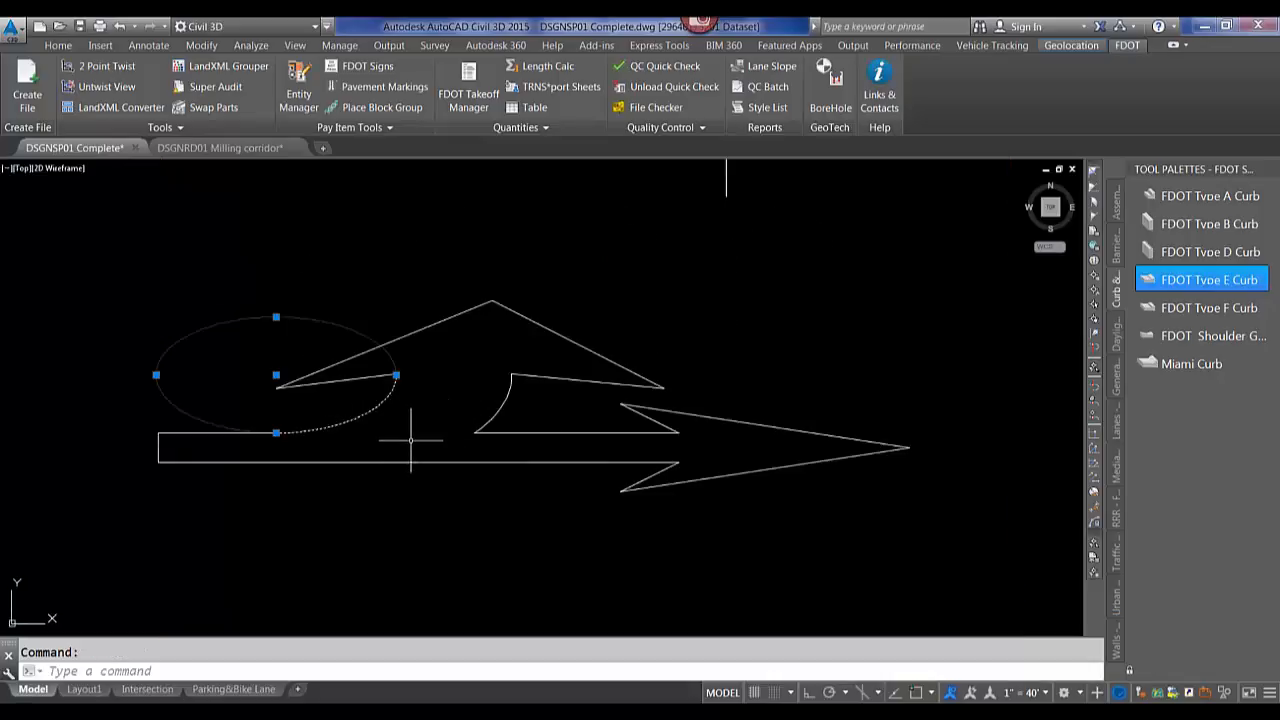
mouse_move(408, 433)
scroll(420, 390, "down", 2)
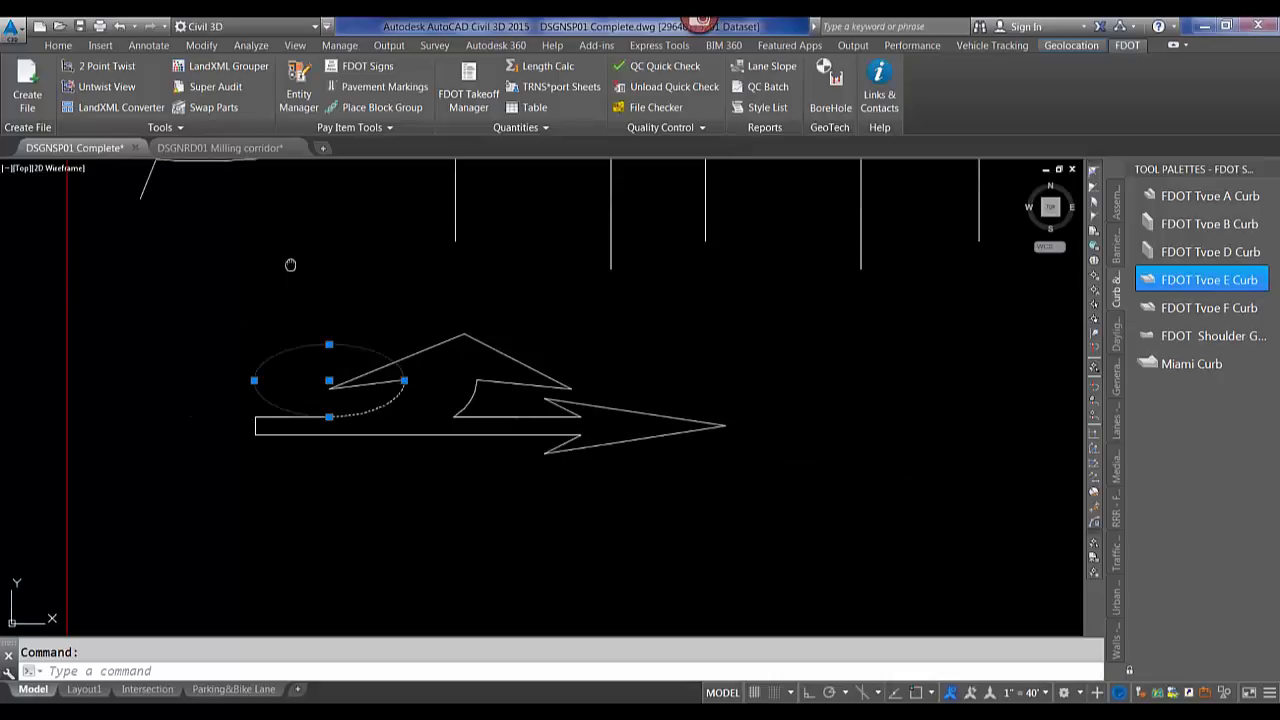
middle_click_drag(291, 269, 351, 365)
key("Escape")
left_click(350, 356)
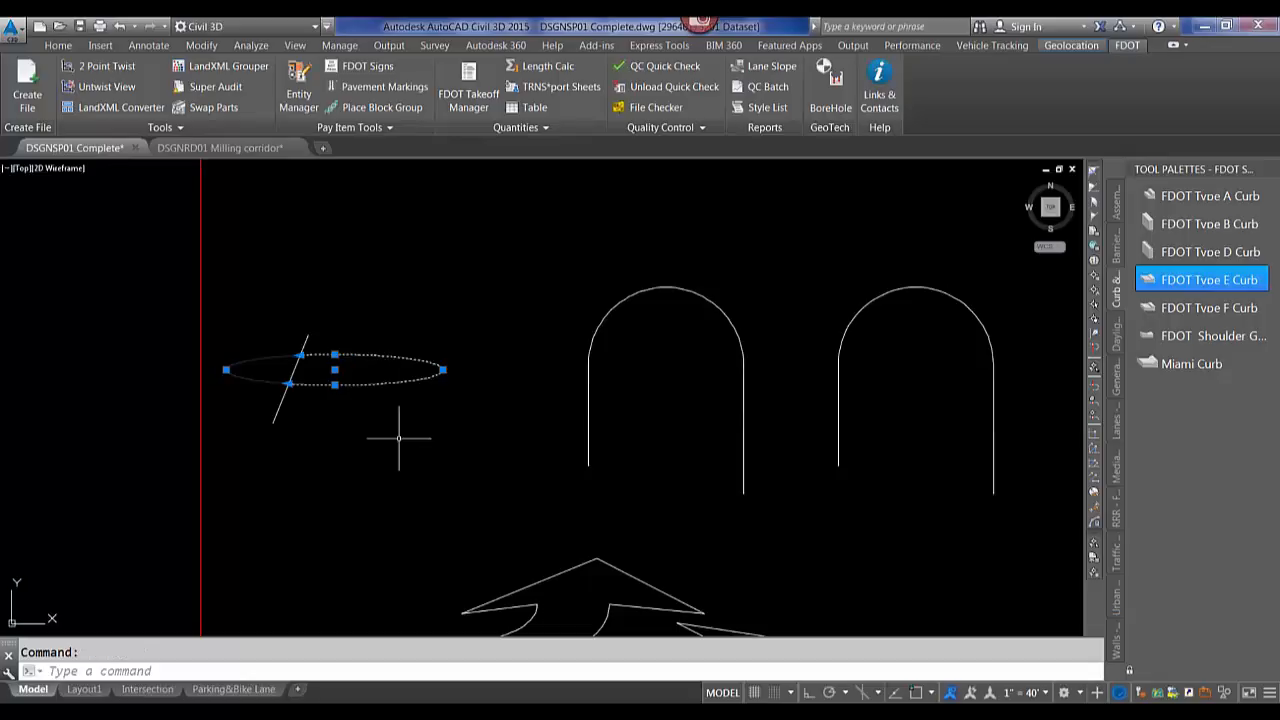
key("Escape")
scroll(358, 381, "down", 3)
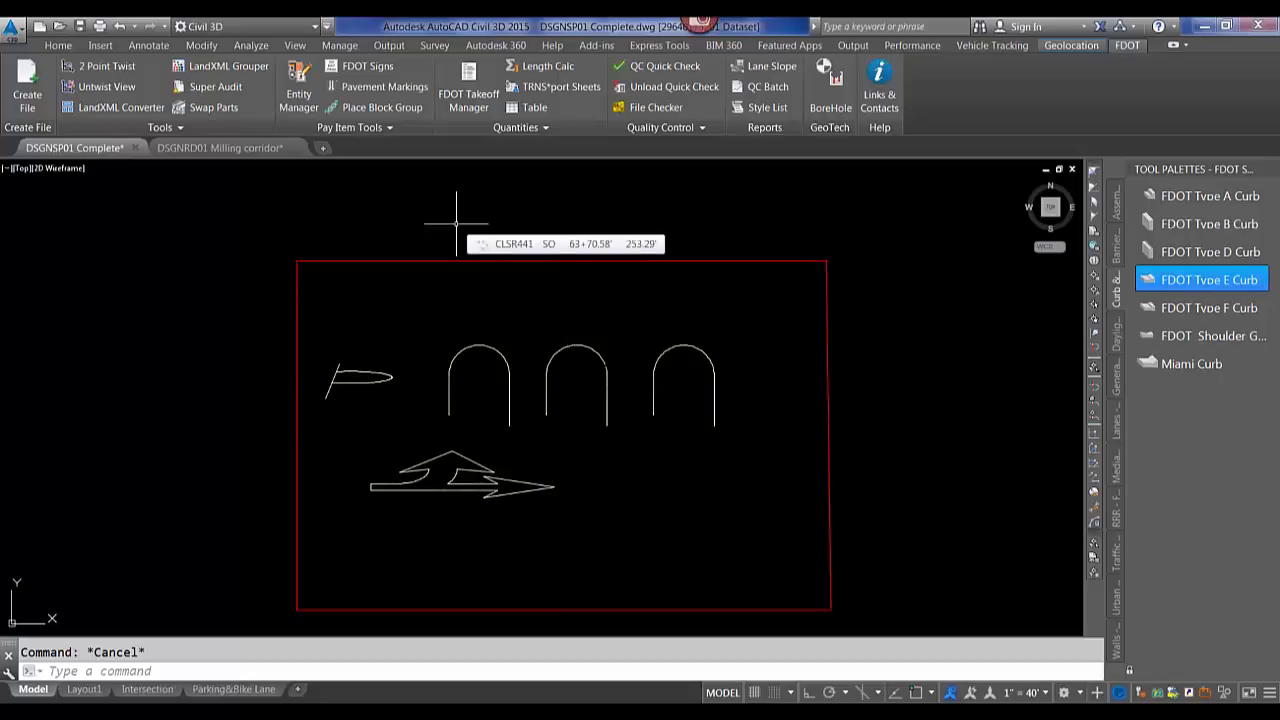
Open the help page for FDOT Signs and follow its Quick Clip link to the C3D Quick Clips site.
left_click(358, 67)
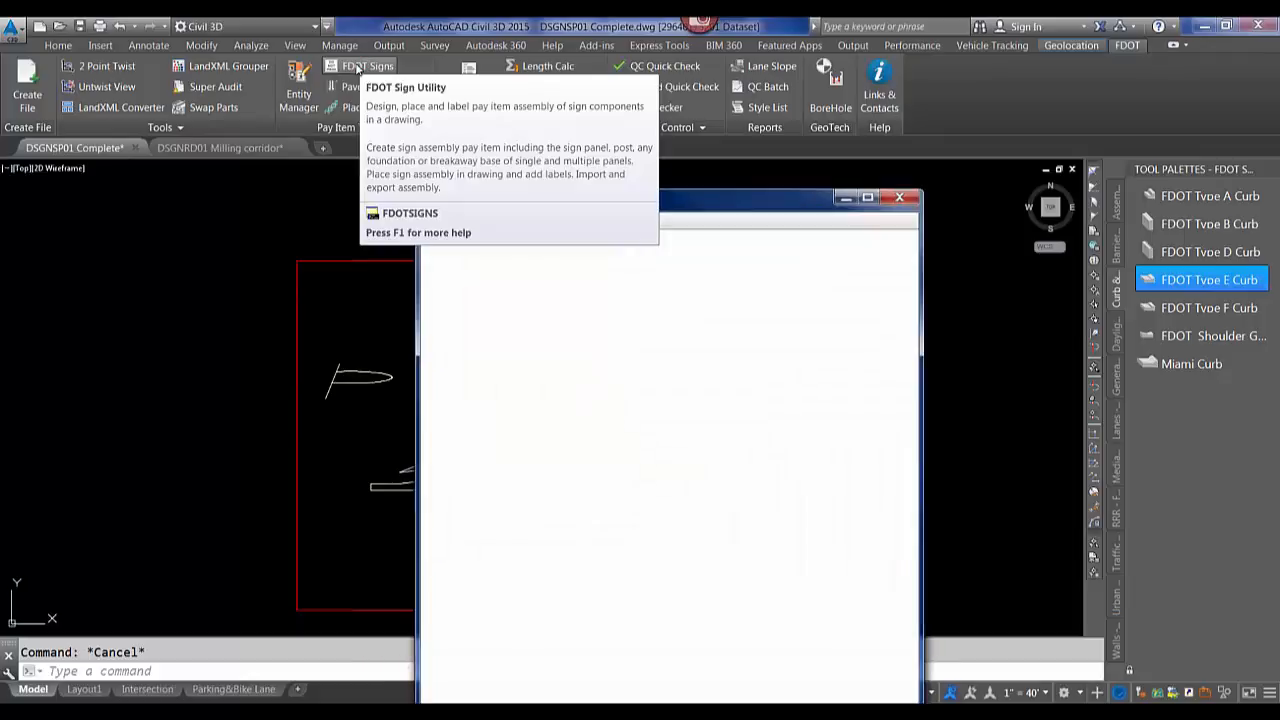
left_click_drag(677, 185, 581, 56)
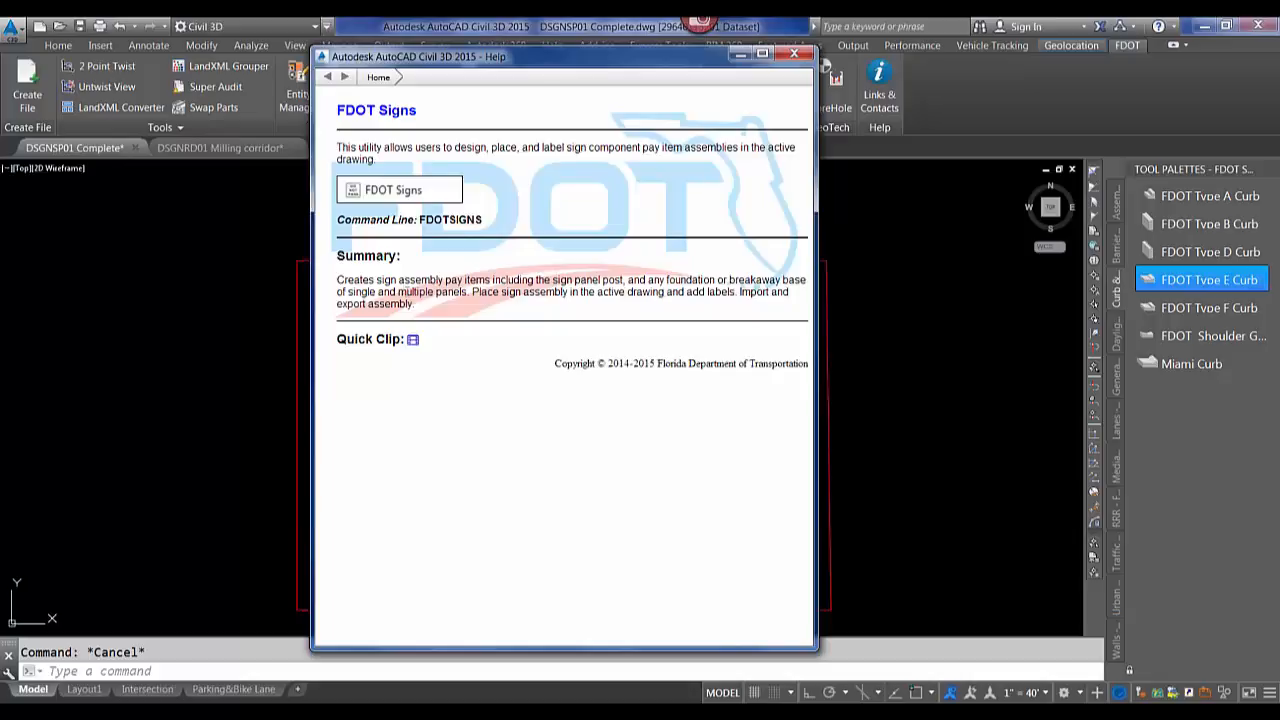
left_click(412, 341)
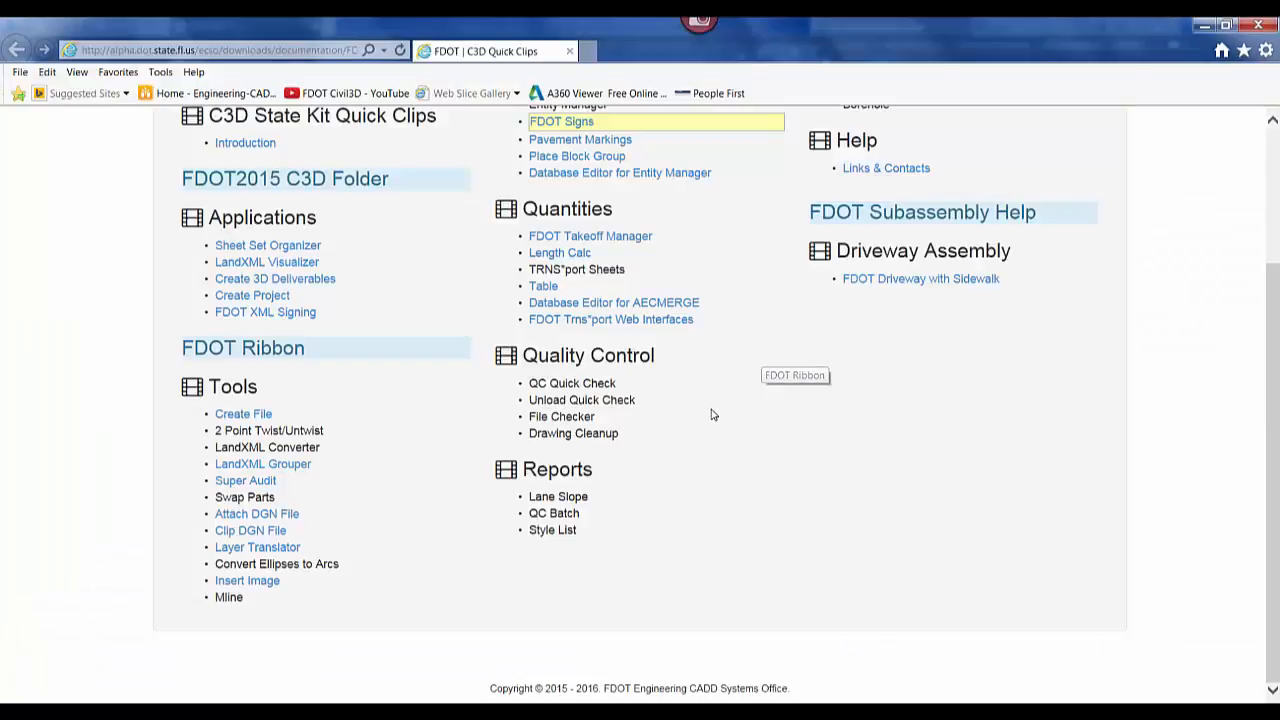
Play the FDOT Signs Quick Clip, jump to its "Editing an Already Placed Assembly" chapter, and close the player.
scroll(712, 415, "up", 3)
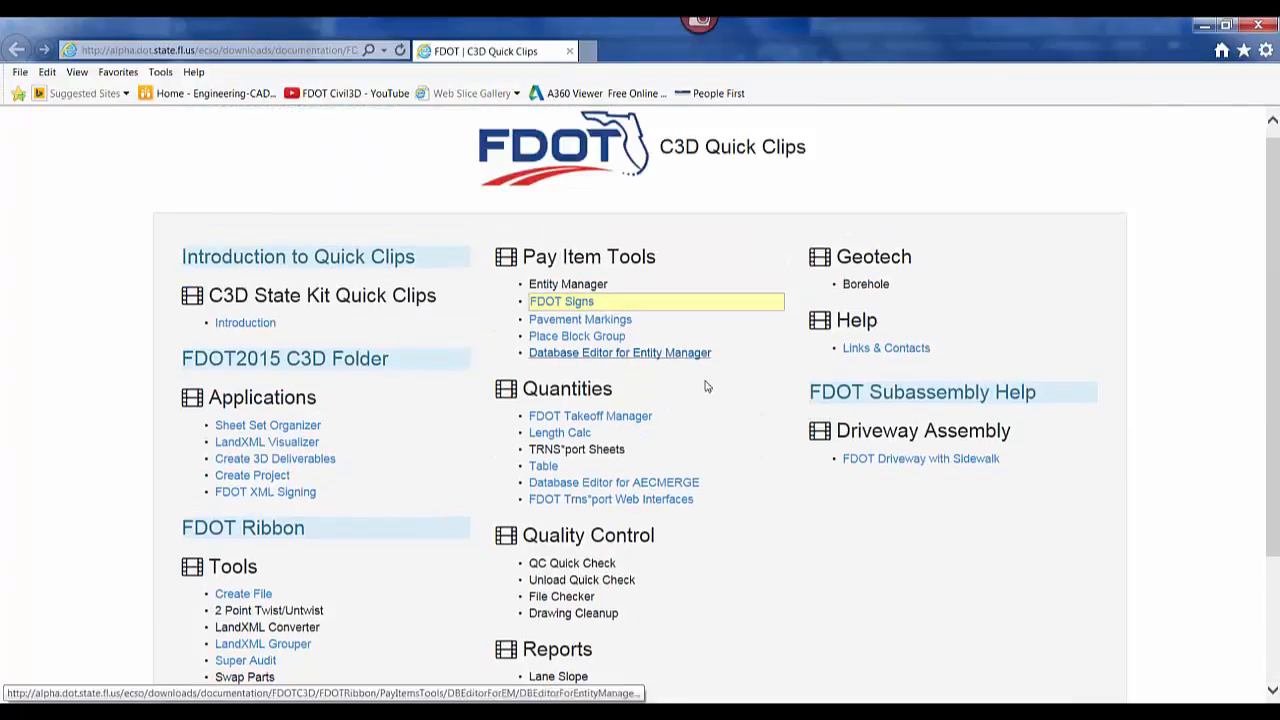
left_click(570, 304)
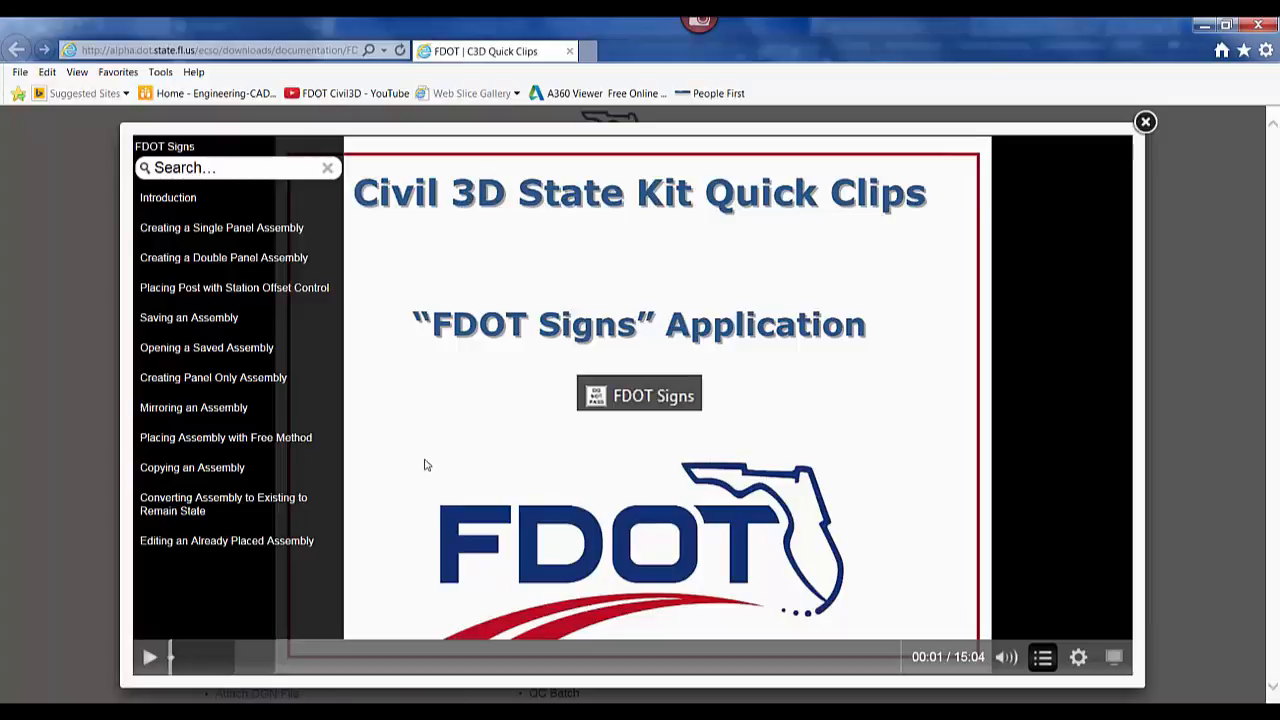
left_click(208, 546)
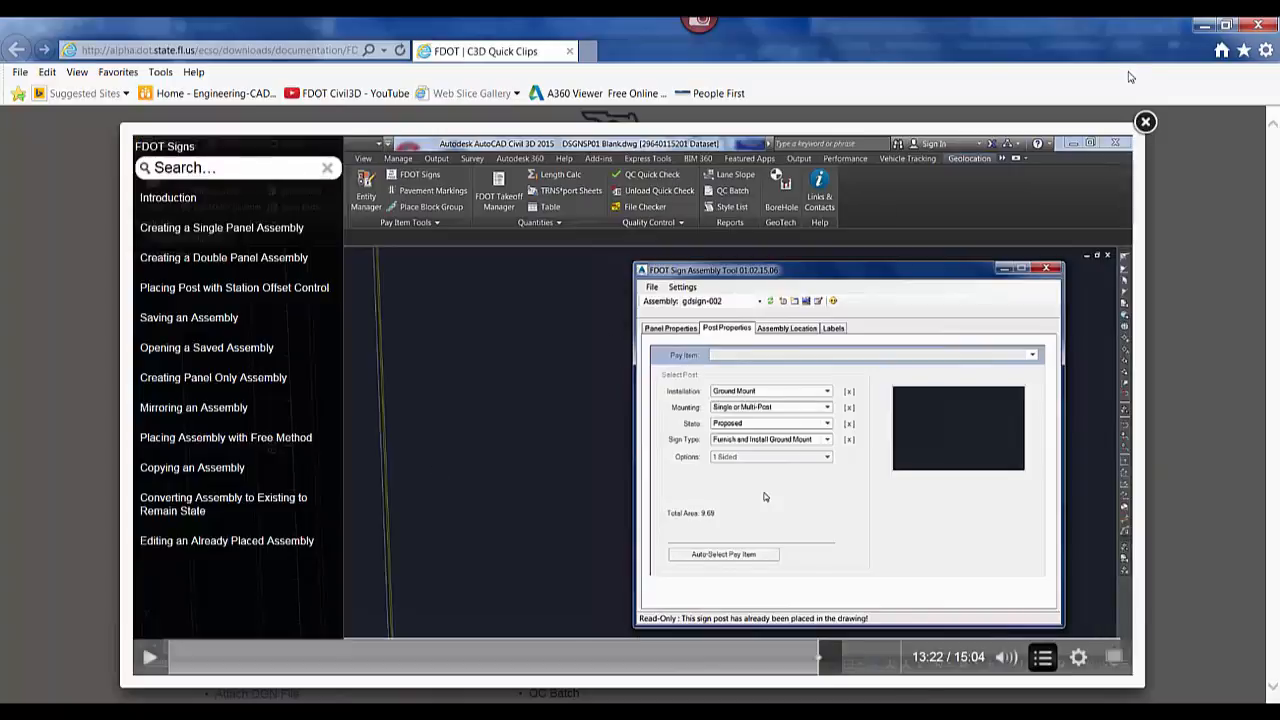
left_click(1145, 121)
Close the Quick Clips tab and open FDOT Autodesk Resources from the support dialog's CADD Resources list.
scroll(660, 390, "down", 1)
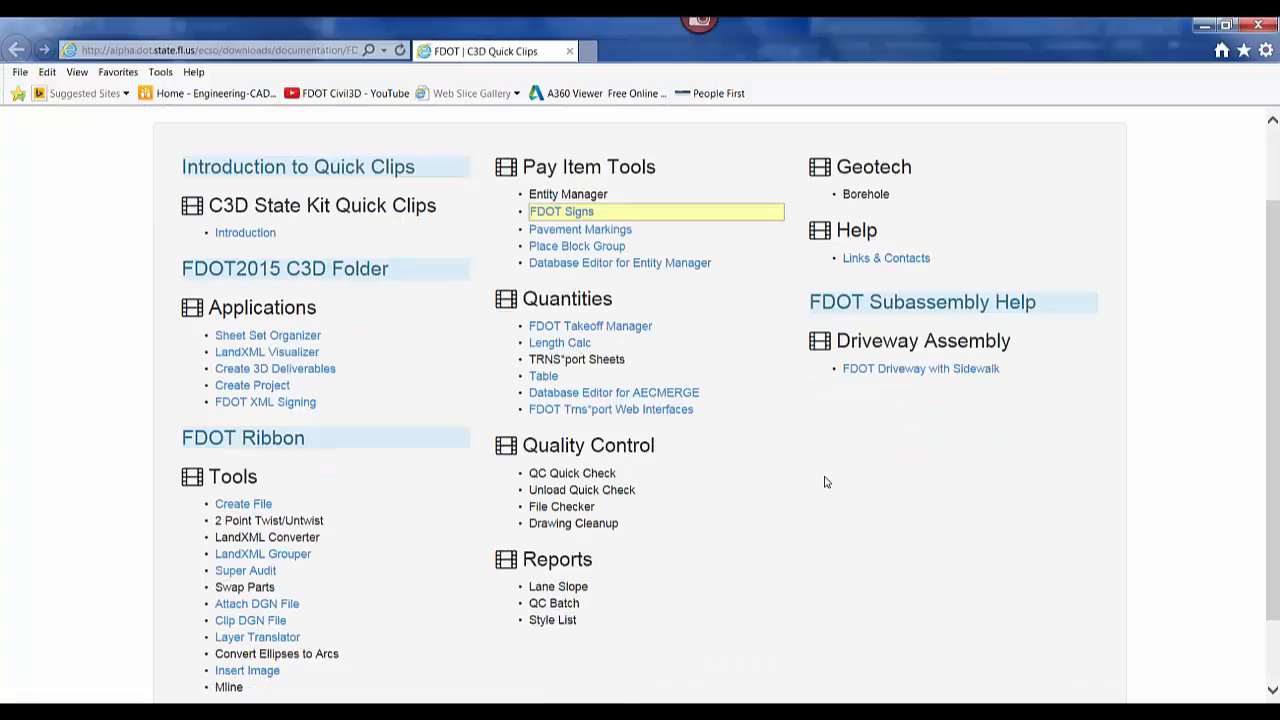
left_click(570, 52)
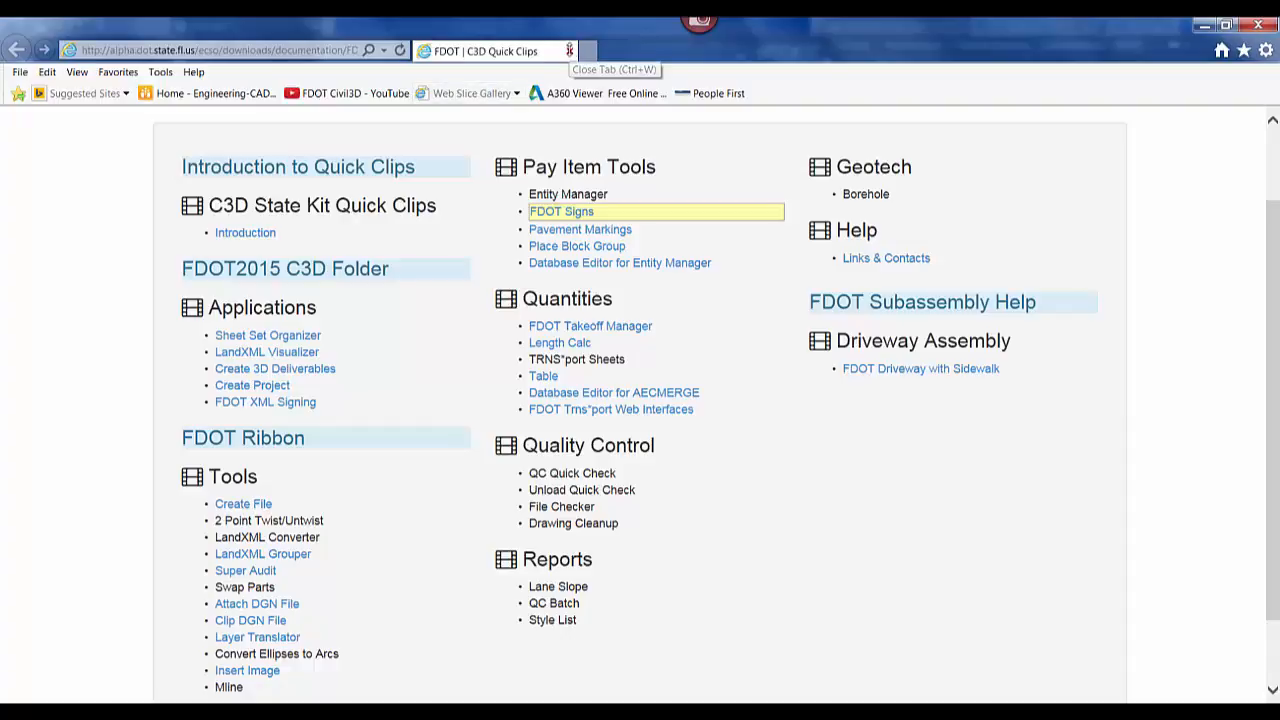
left_click(793, 54)
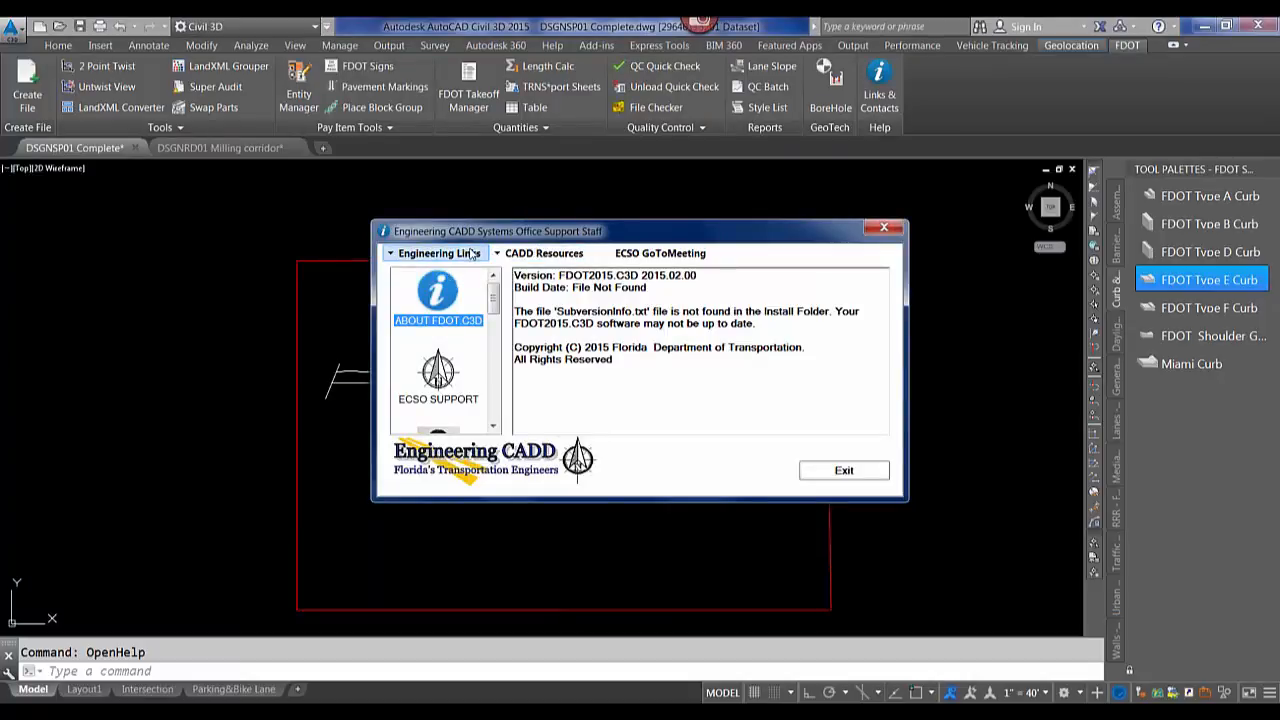
left_click(543, 253)
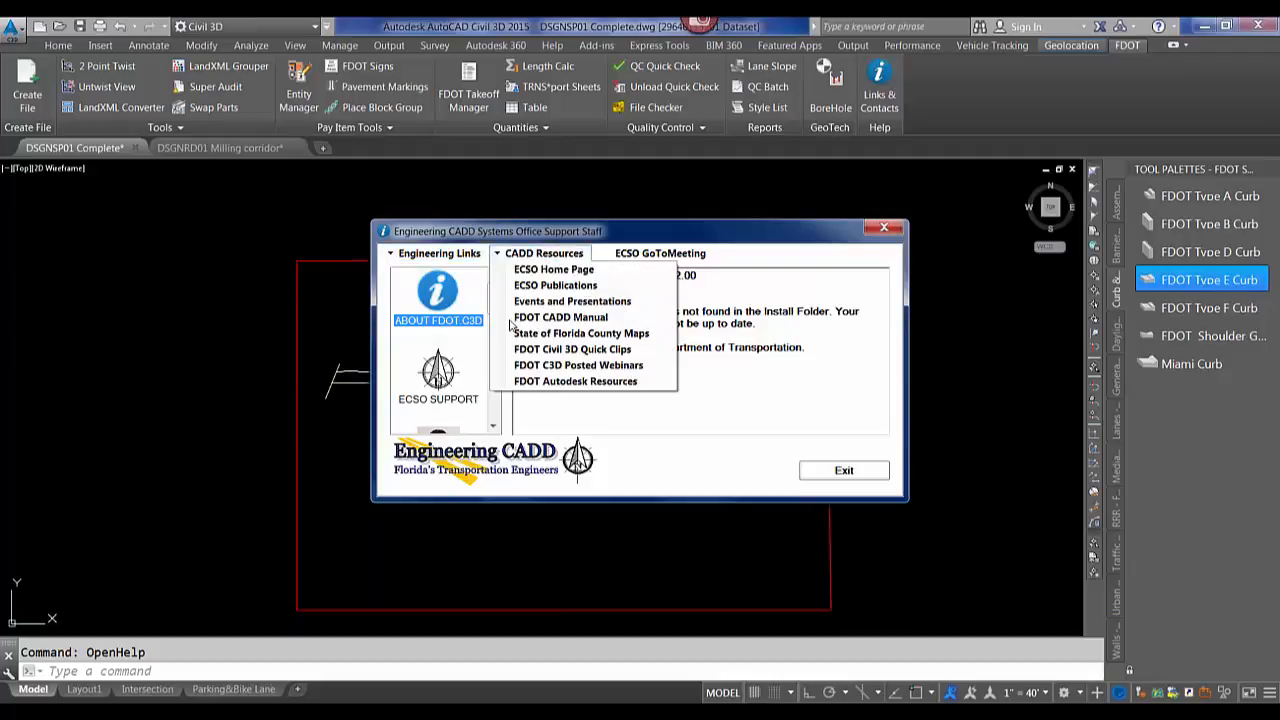
left_click(550, 384)
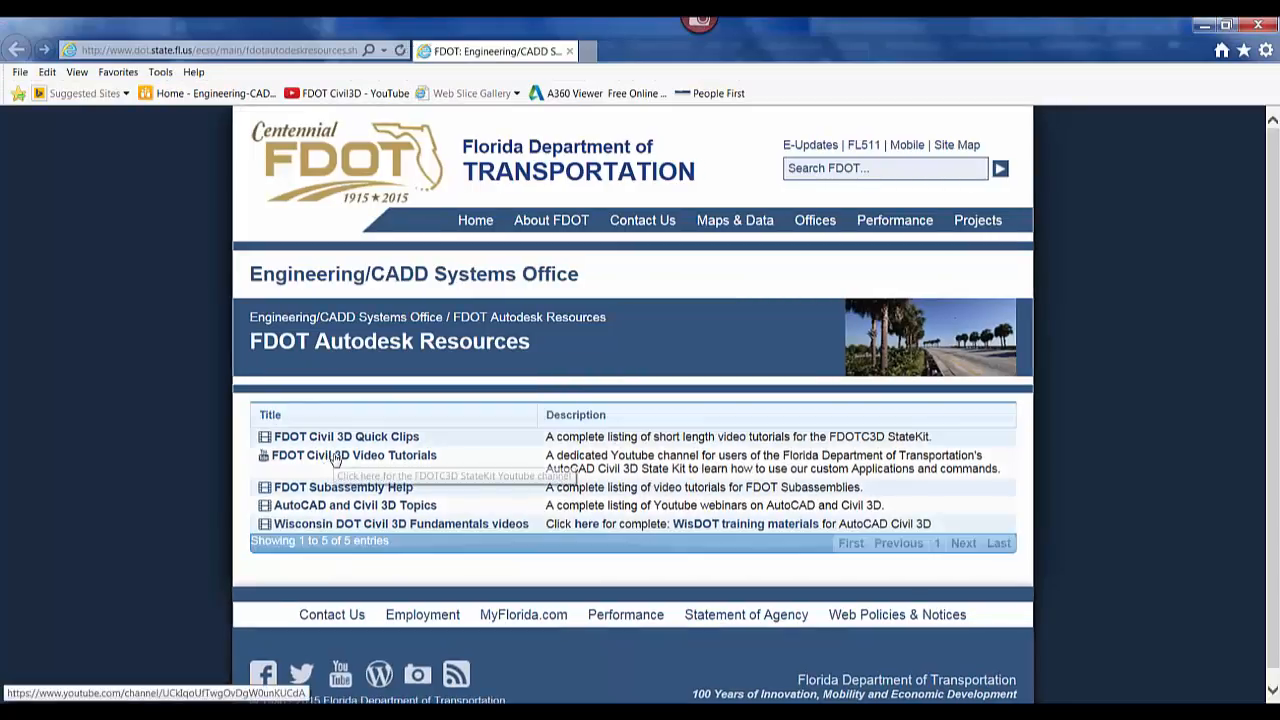
Open the FDOT Civil 3D Video Tutorials channel's videos, then the Civil 3D Advanced Intersection Modeling playlist from a subscribed channel.
left_click(335, 456)
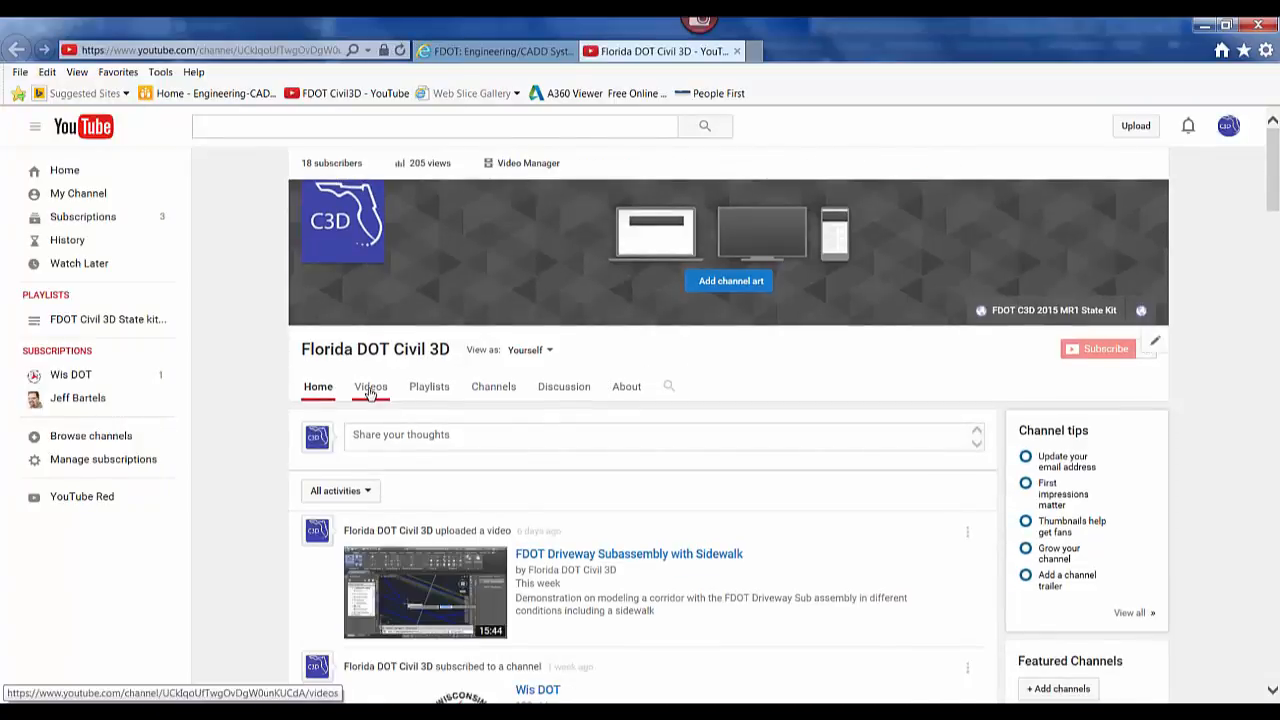
left_click(370, 388)
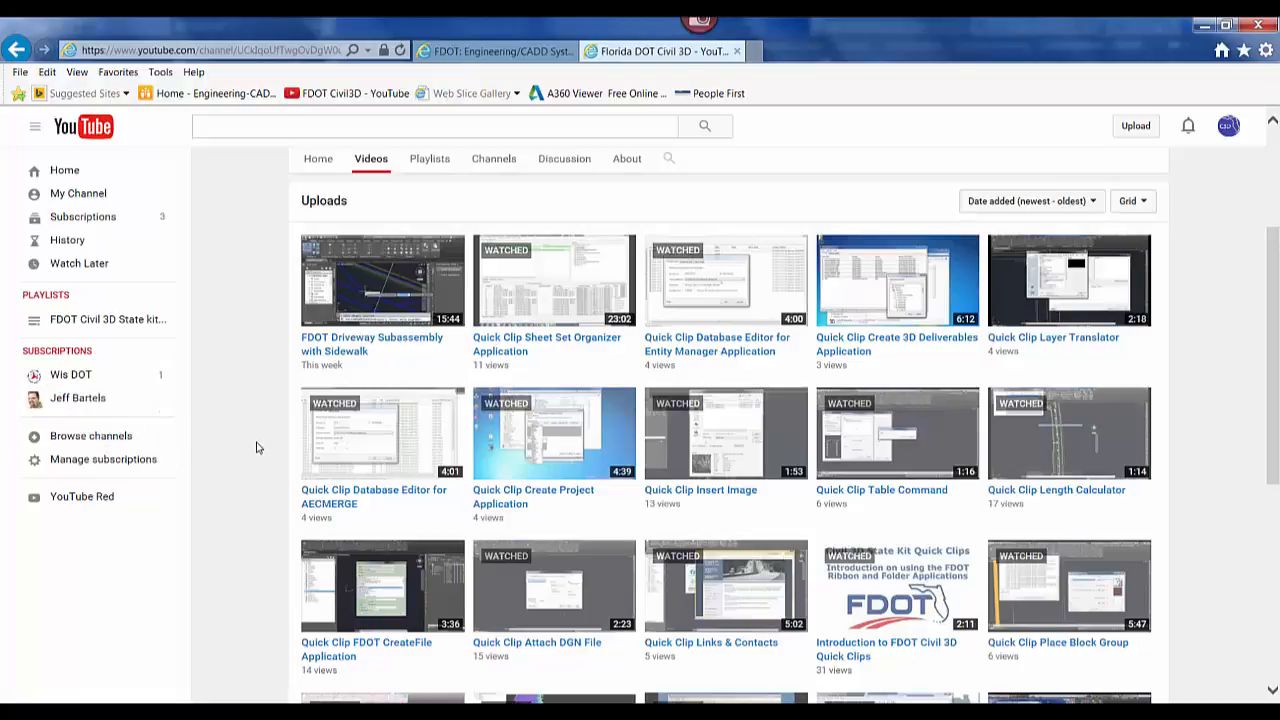
left_click(76, 402)
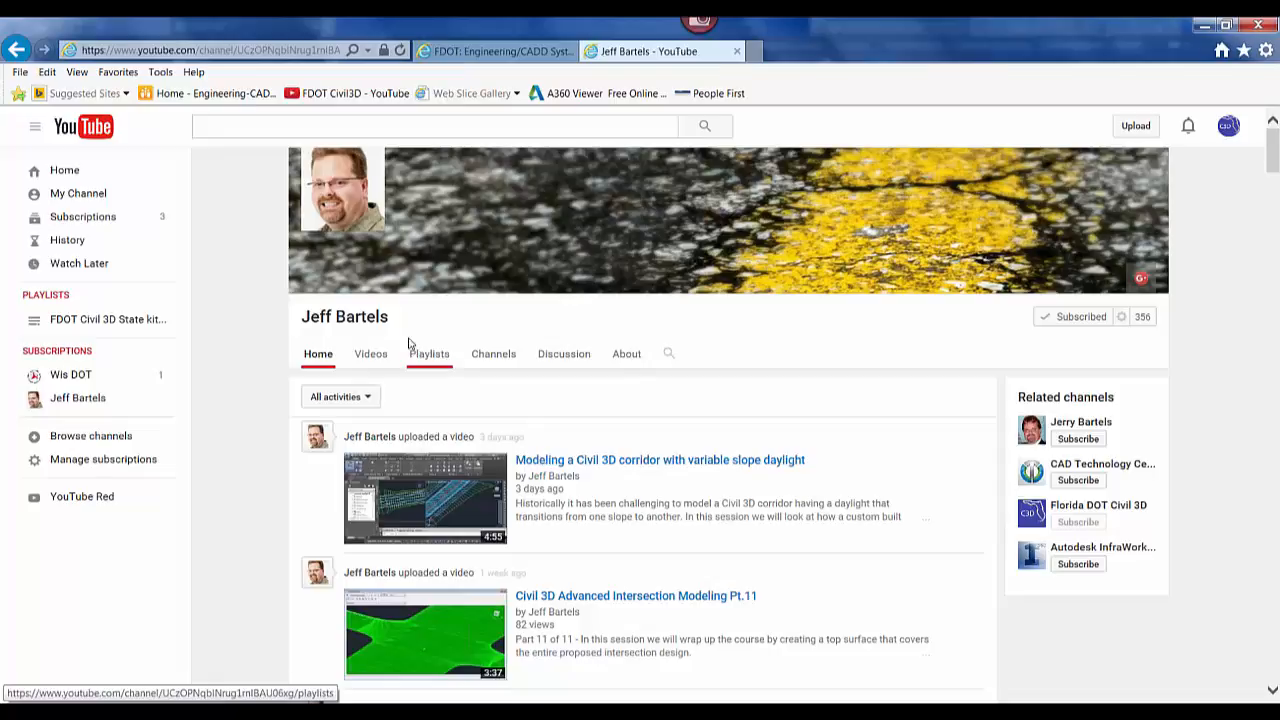
left_click(437, 364)
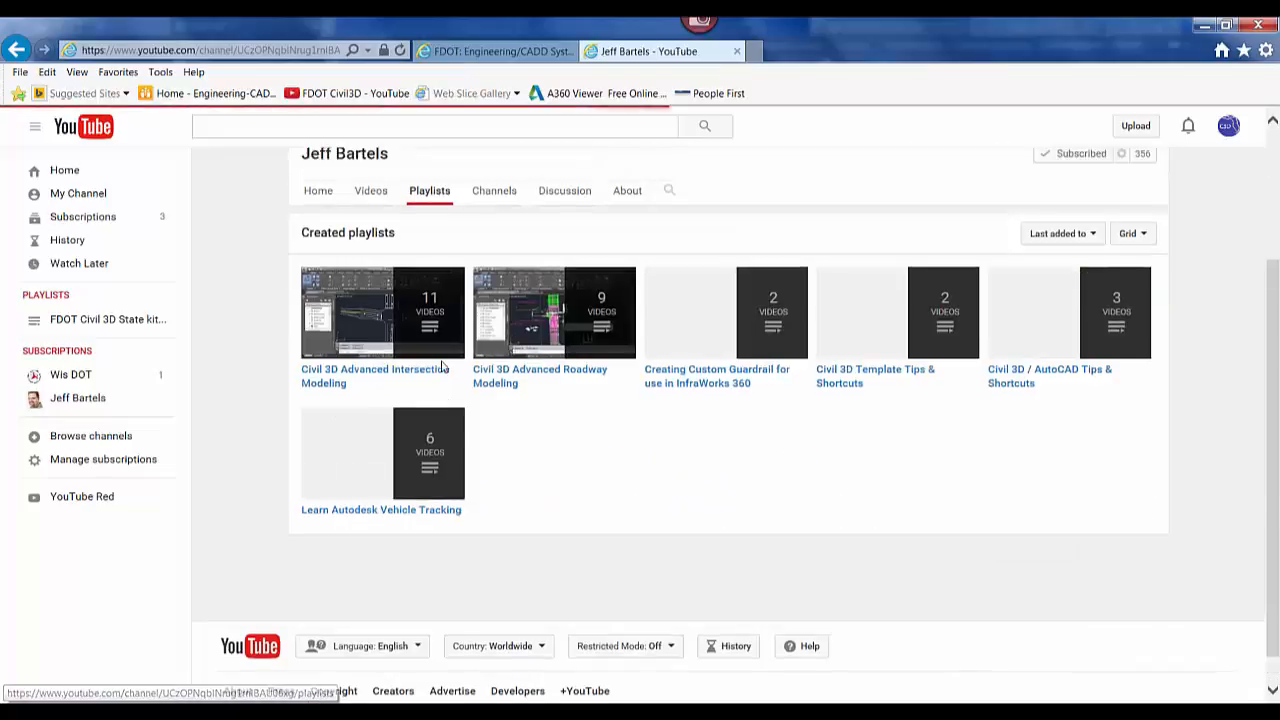
left_click(448, 311)
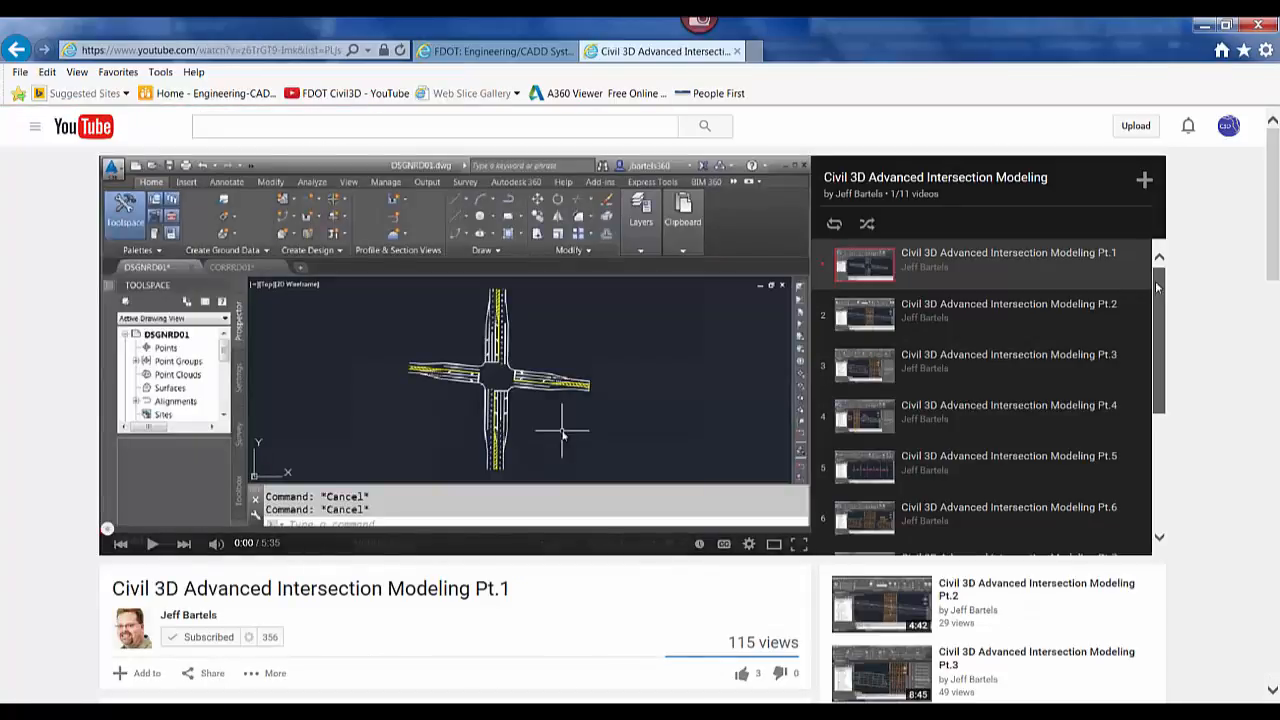
Scroll through the playlist's parts and close the YouTube tab.
scroll(1168, 362, "down", 1)
left_click_drag(1168, 362, 1171, 449)
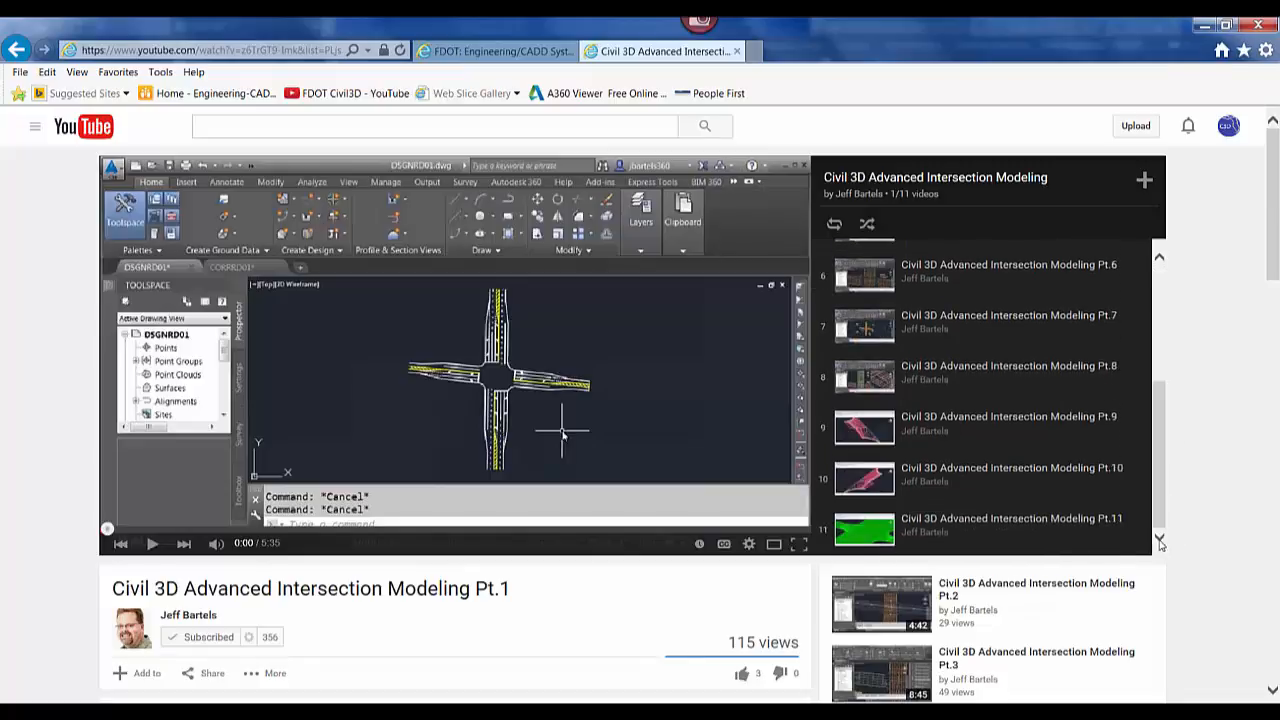
left_click_drag(1157, 519, 1157, 381)
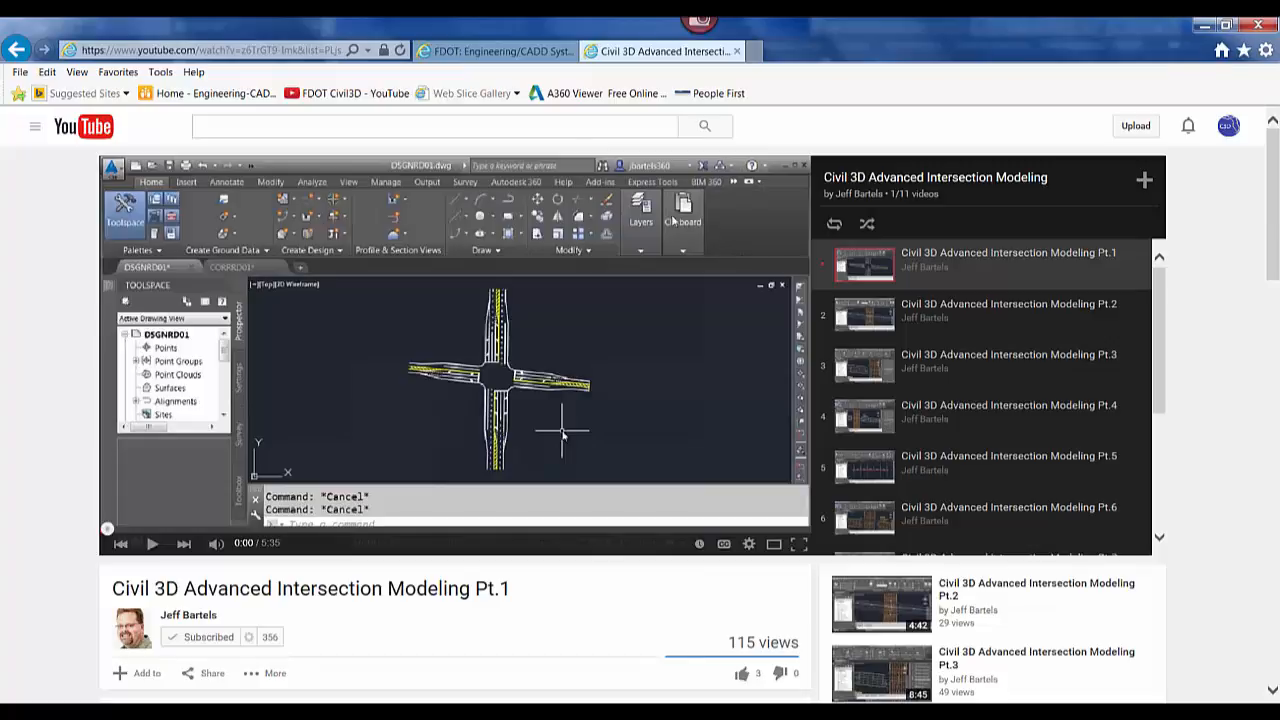
left_click(738, 52)
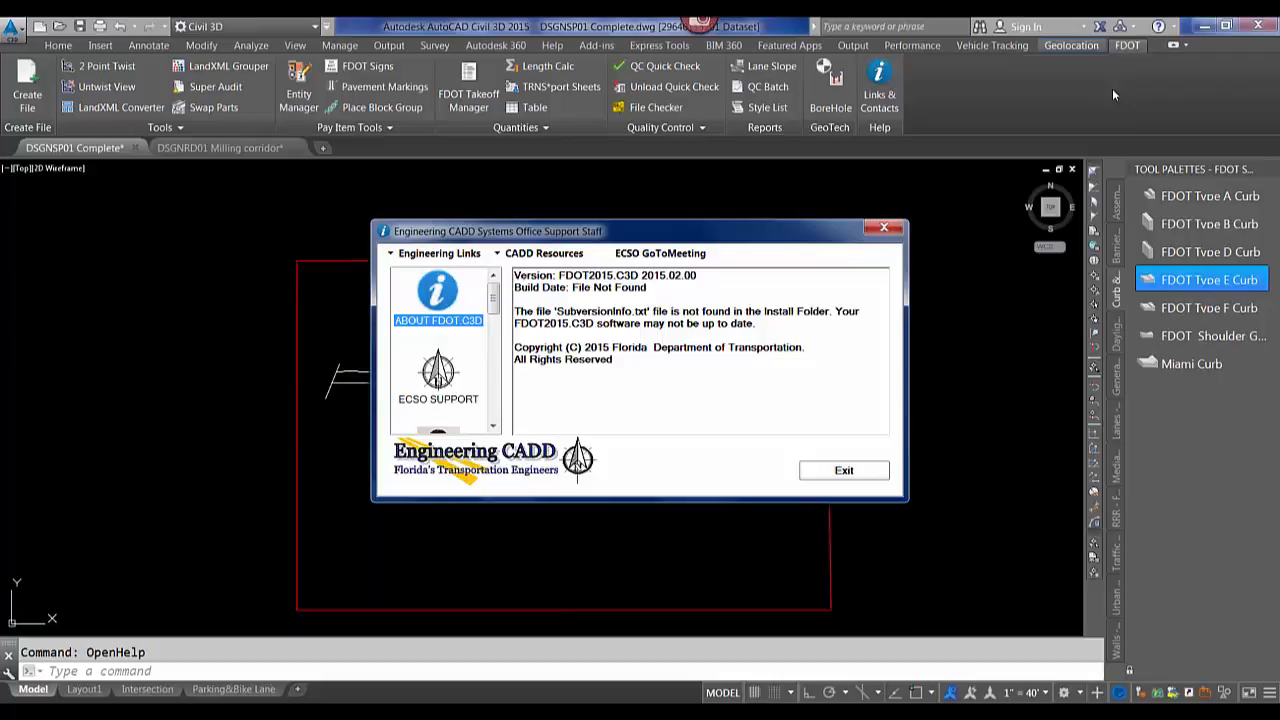
Exit the support dialog and open the FDOT Entity Manager palette beside the drawing.
left_click(844, 470)
left_click(287, 82)
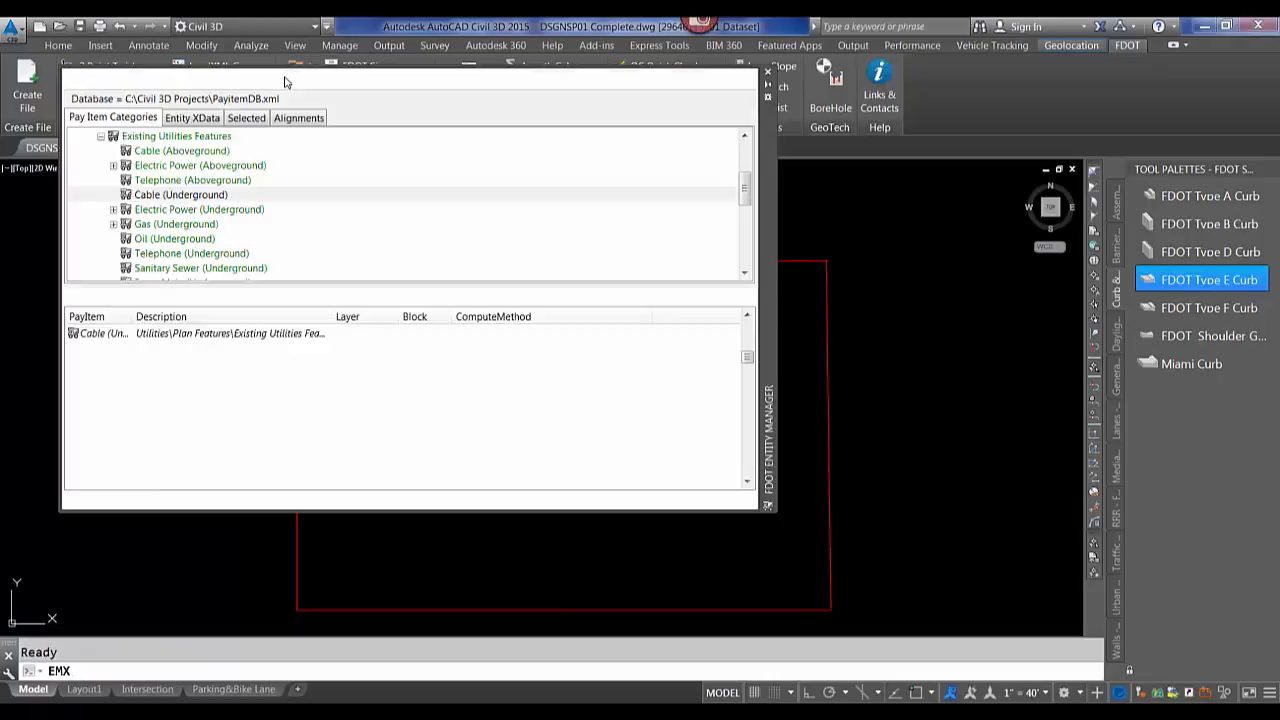
left_click_drag(770, 204, 1213, 167)
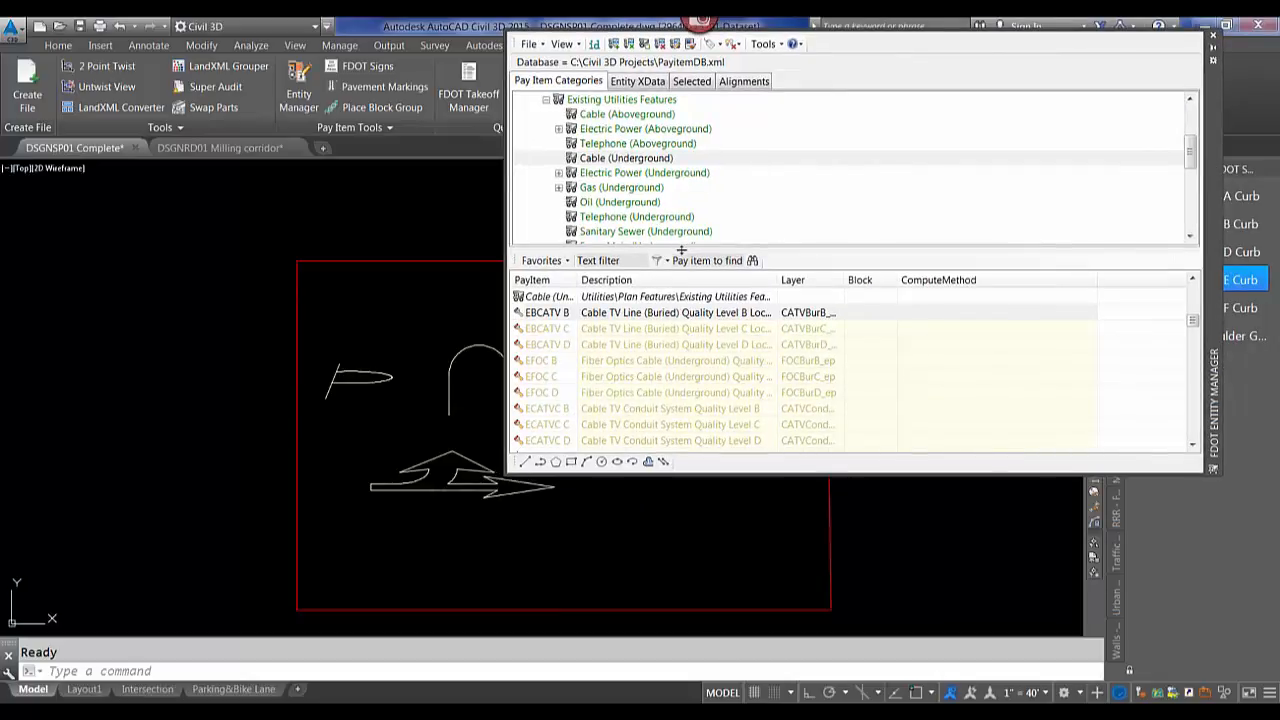
Use the Entity Manager's Match Properties to copy a short dashed stripe's pay item properties onto the long line near station 60.
left_click(342, 303)
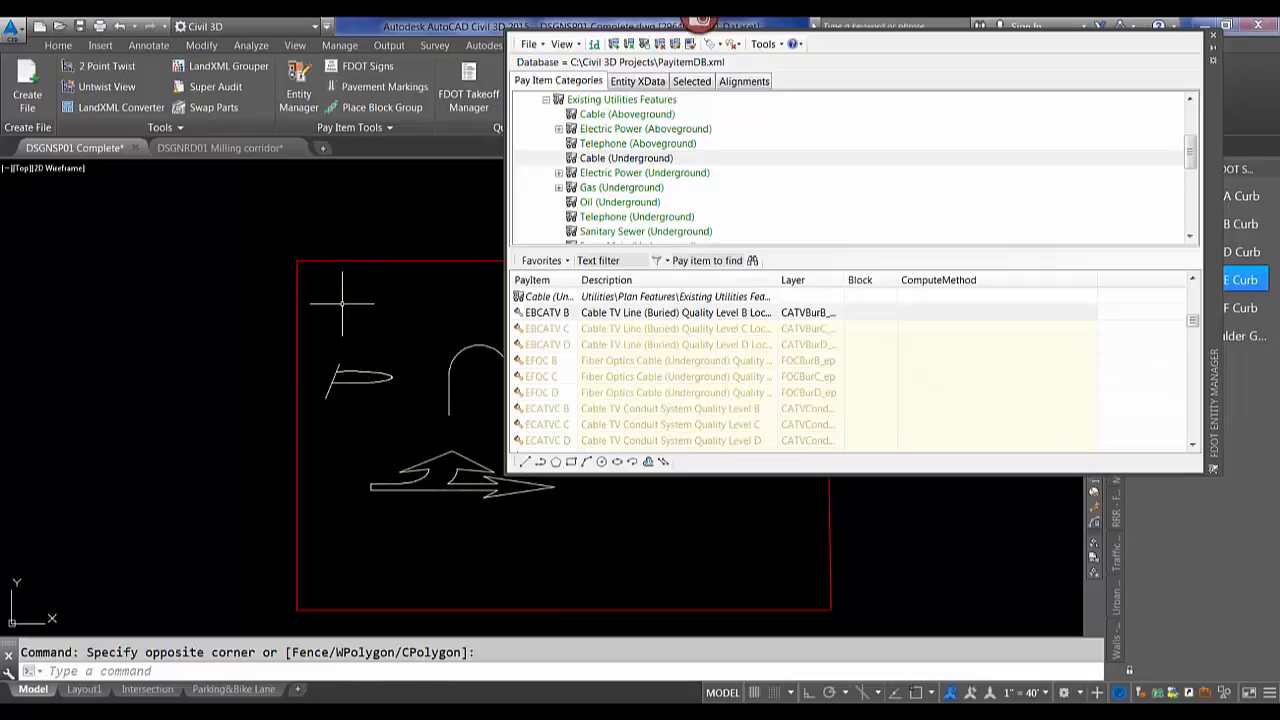
scroll(342, 303, "down", 8)
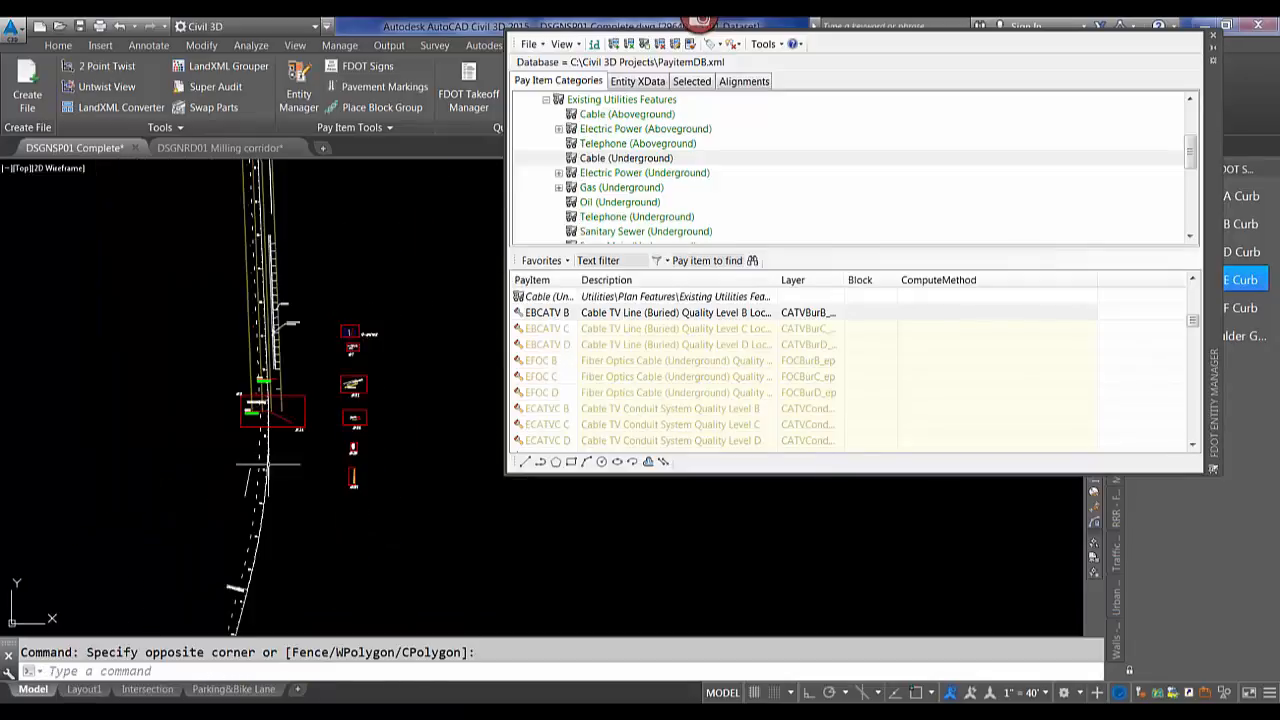
scroll(268, 464, "up", 10)
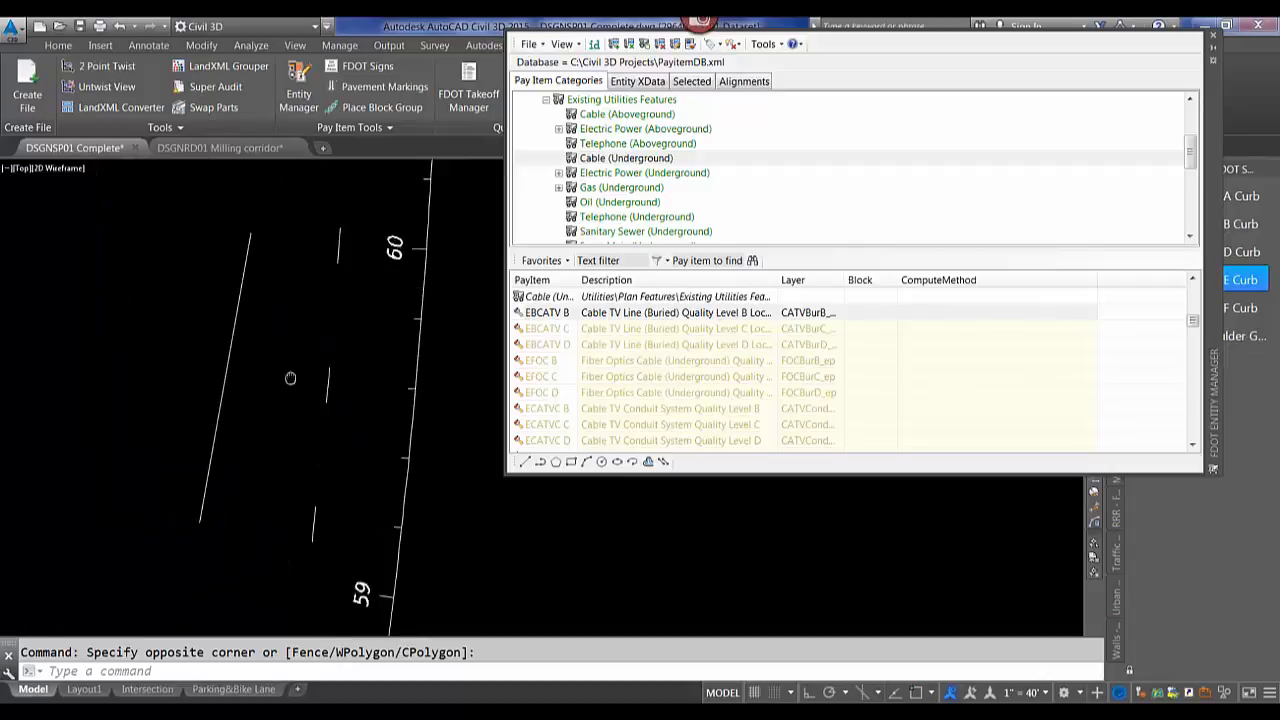
middle_click_drag(290, 378, 287, 387)
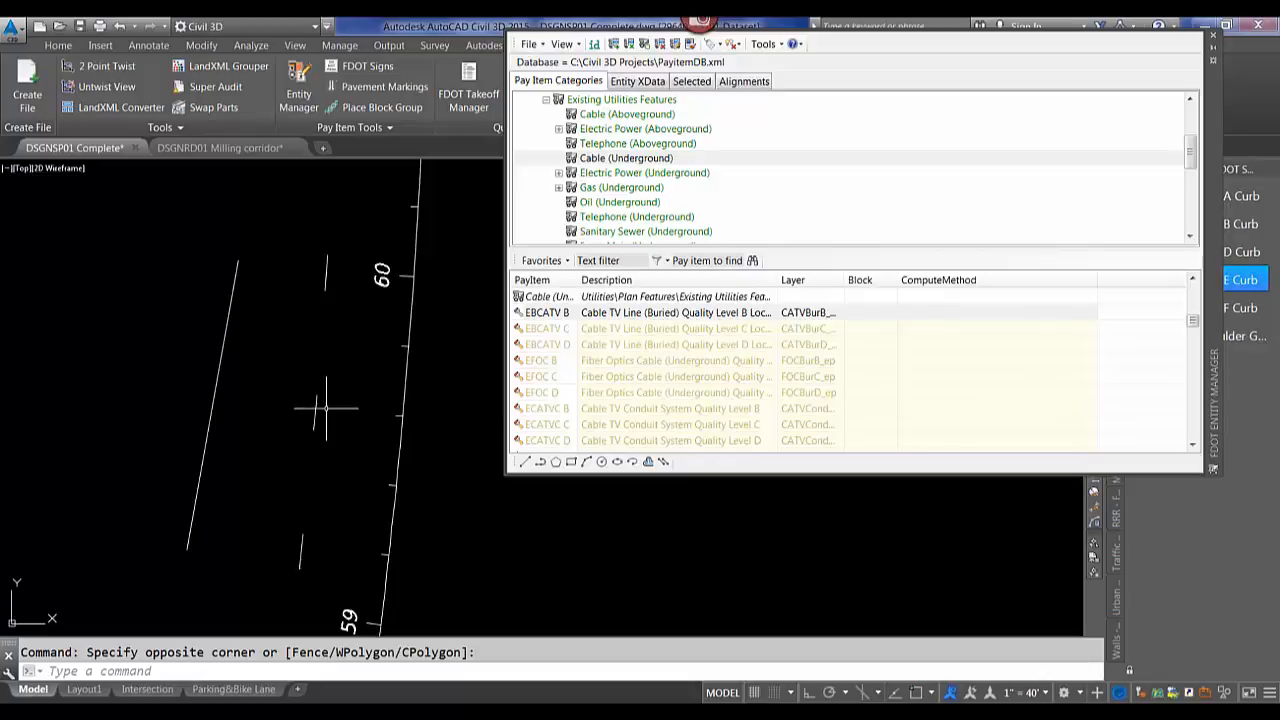
left_click(611, 346)
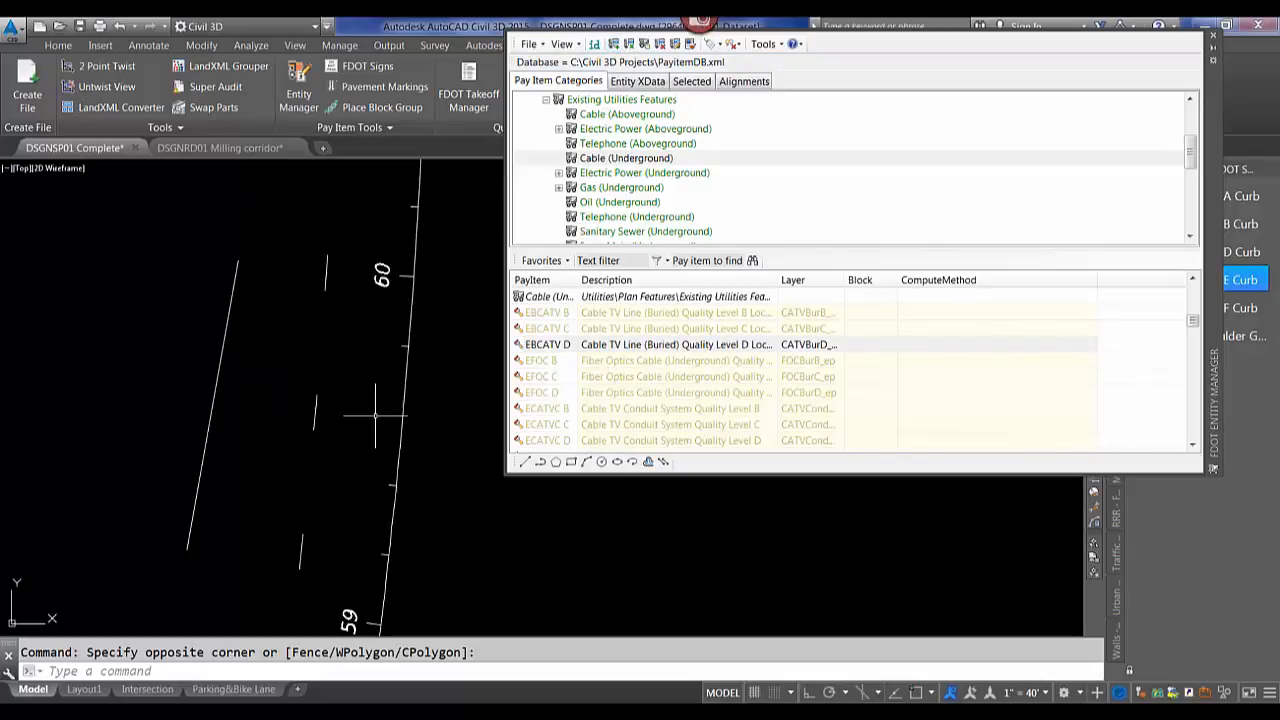
left_click(690, 45)
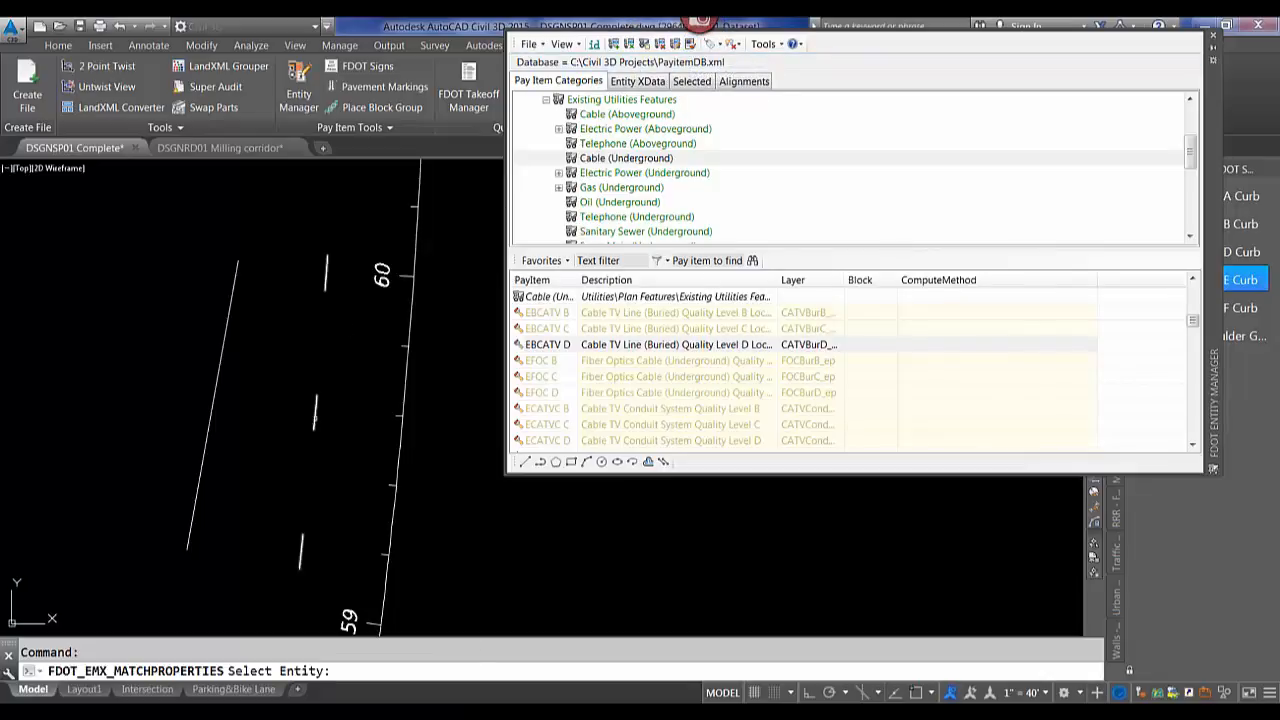
left_click(315, 414)
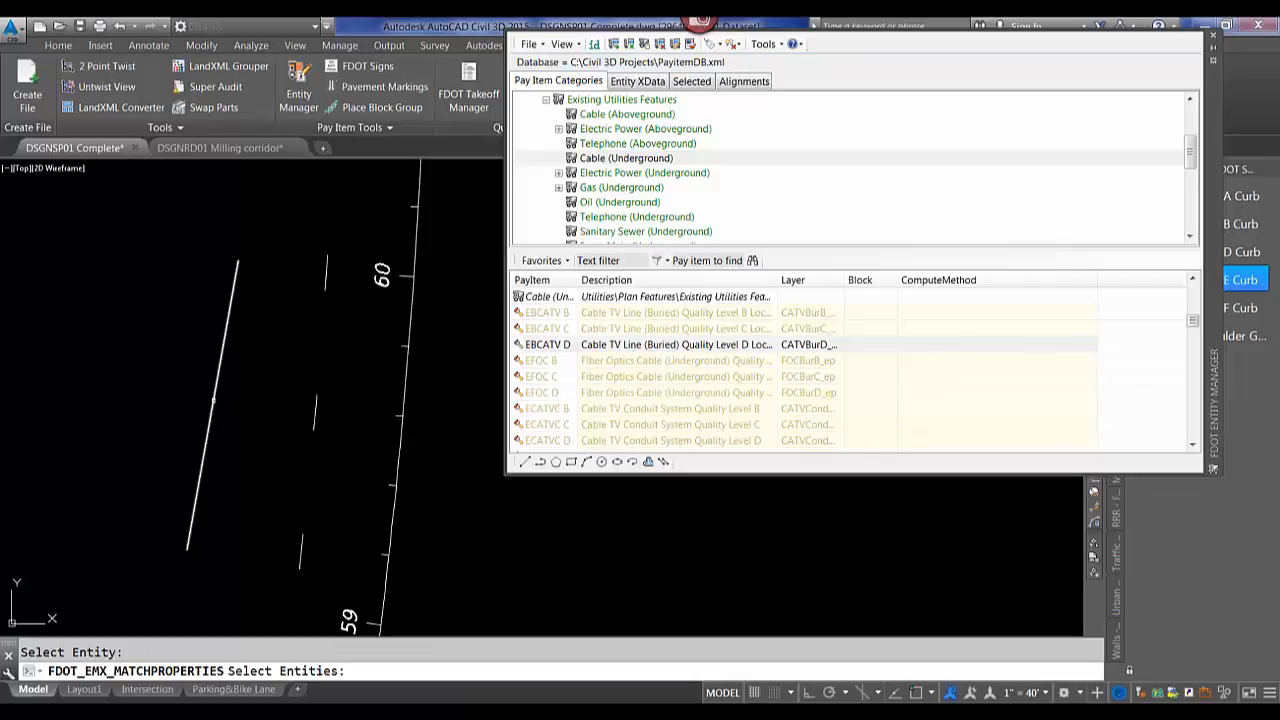
left_click(214, 398)
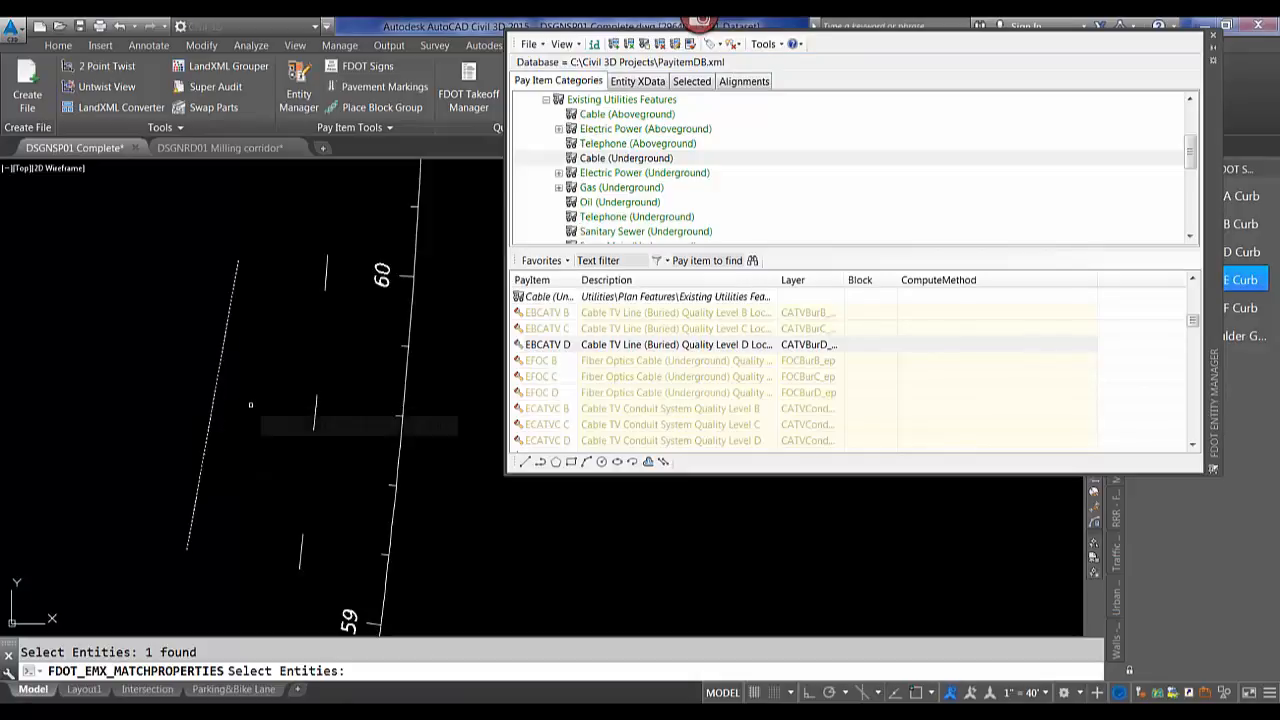
key("Return")
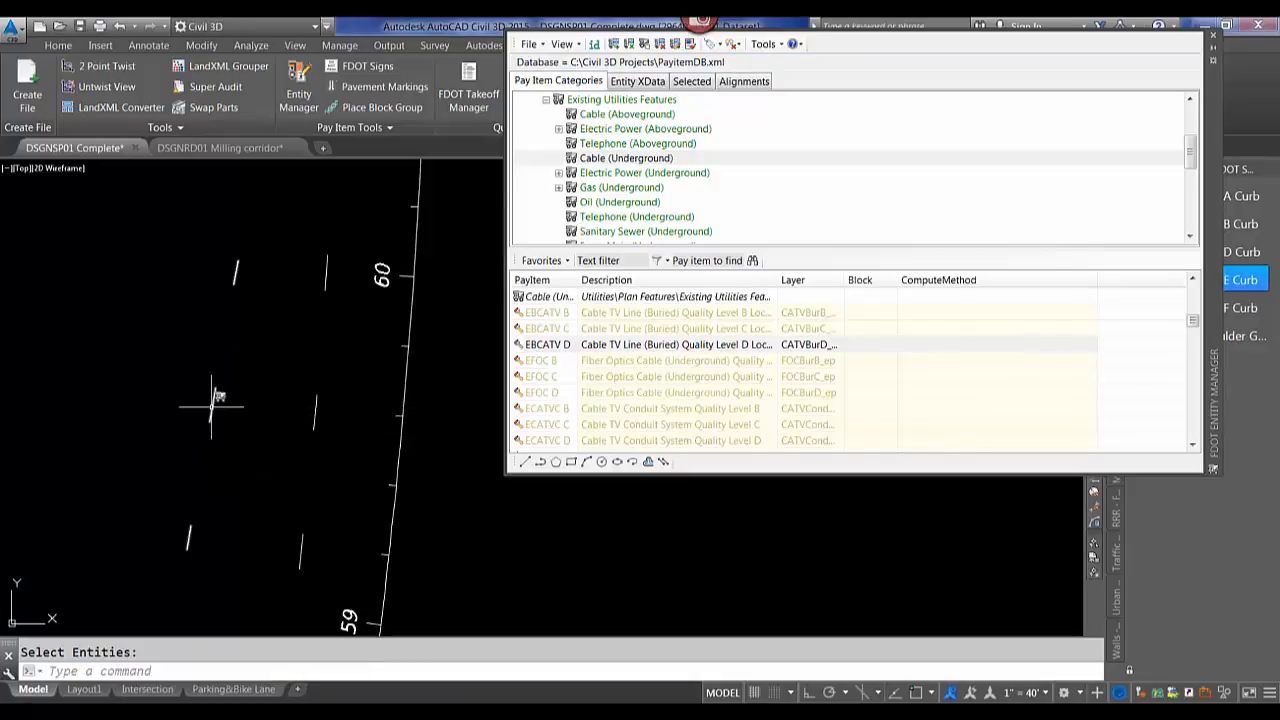
Add the Utilities Existing Utilities Features category Cable (Aboveground) to the Entity Manager favorites.
mouse_move(214, 400)
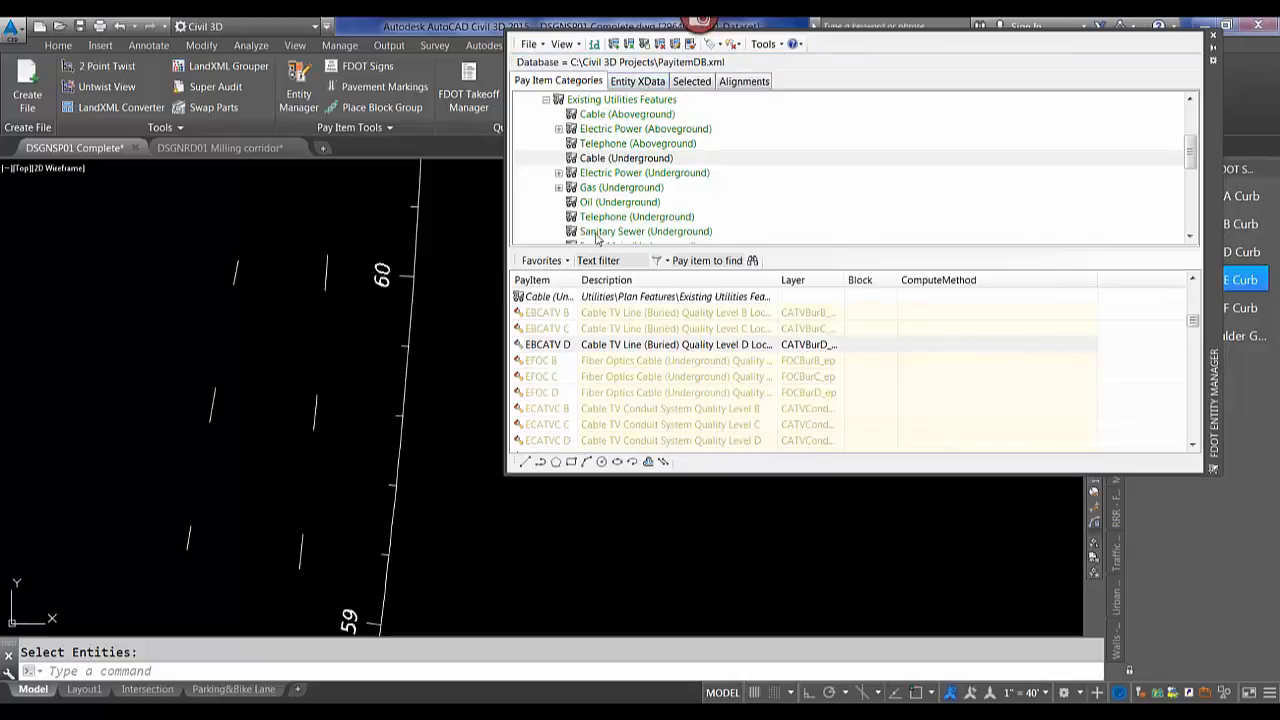
left_click(546, 100)
scroll(532, 190, "up", 3)
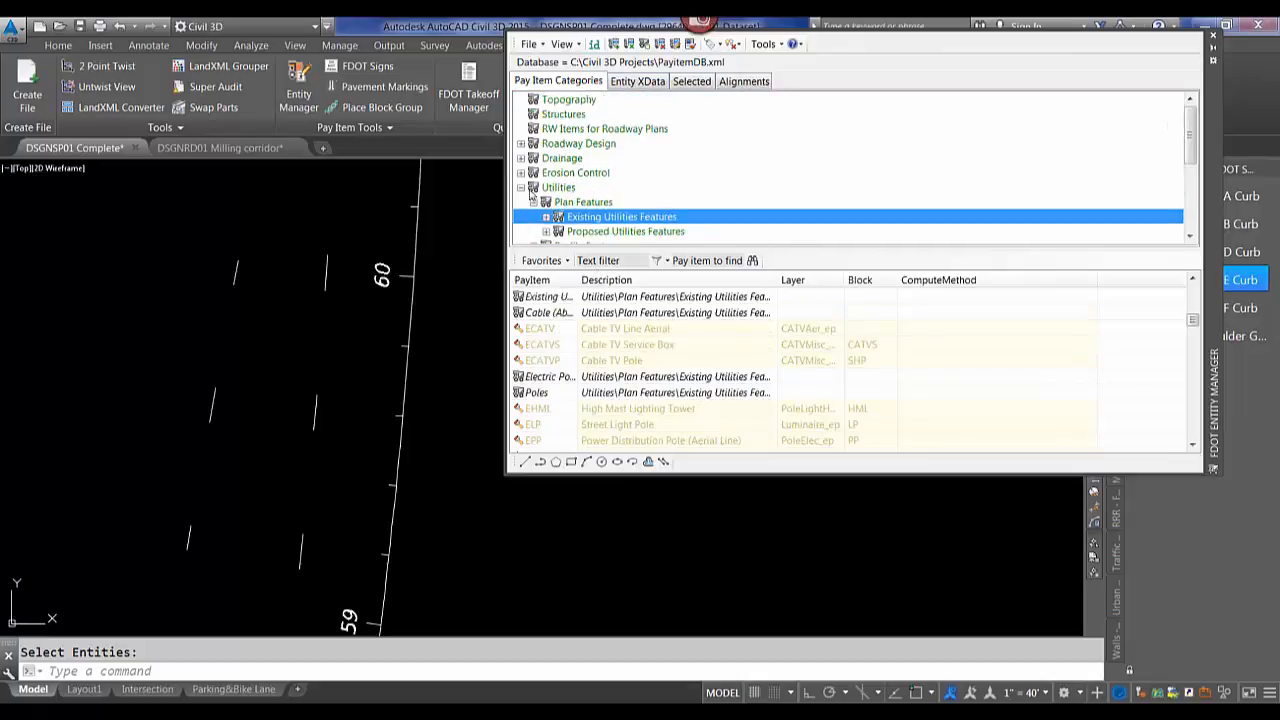
left_click(521, 188)
left_click(521, 188)
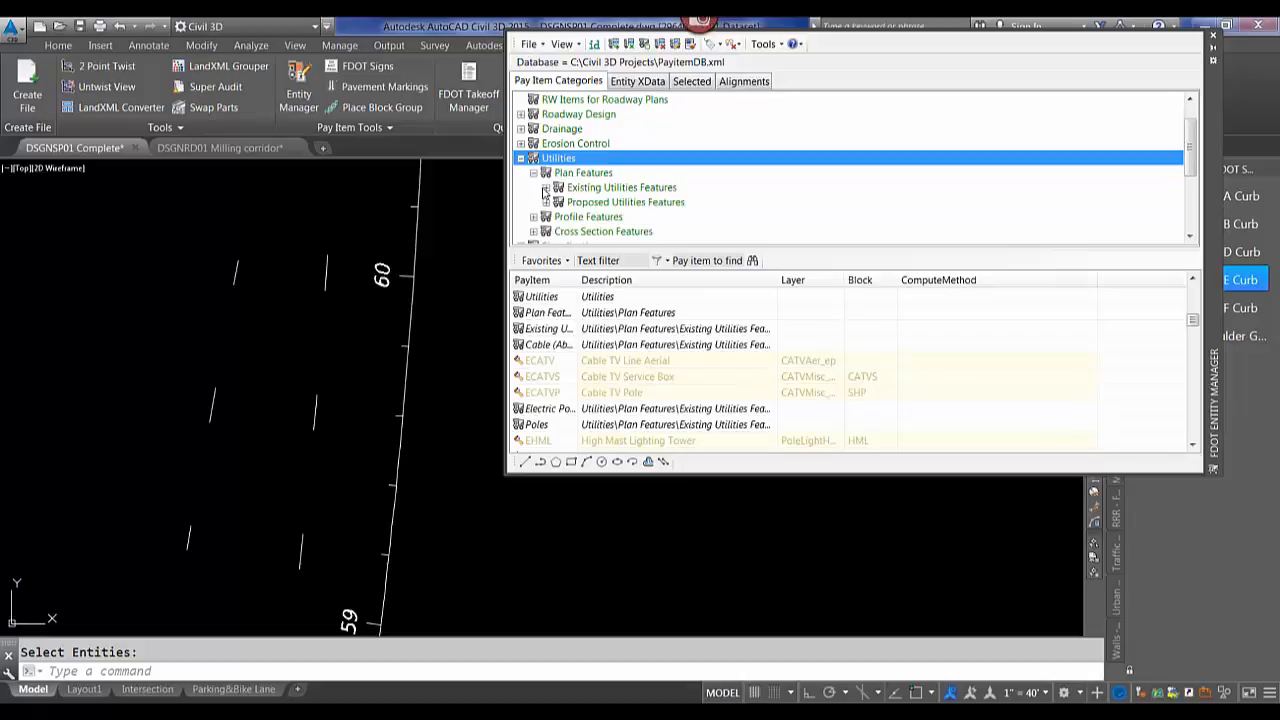
left_click(546, 188)
left_click(615, 115)
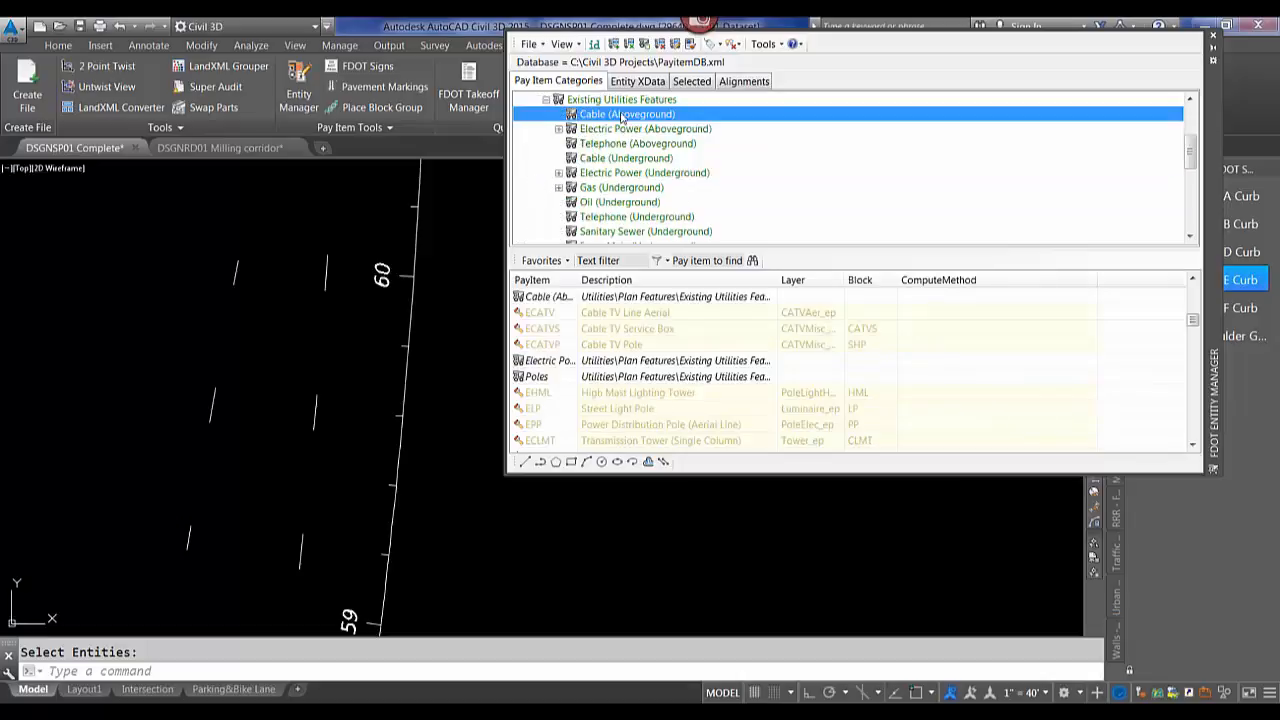
right_click(622, 118)
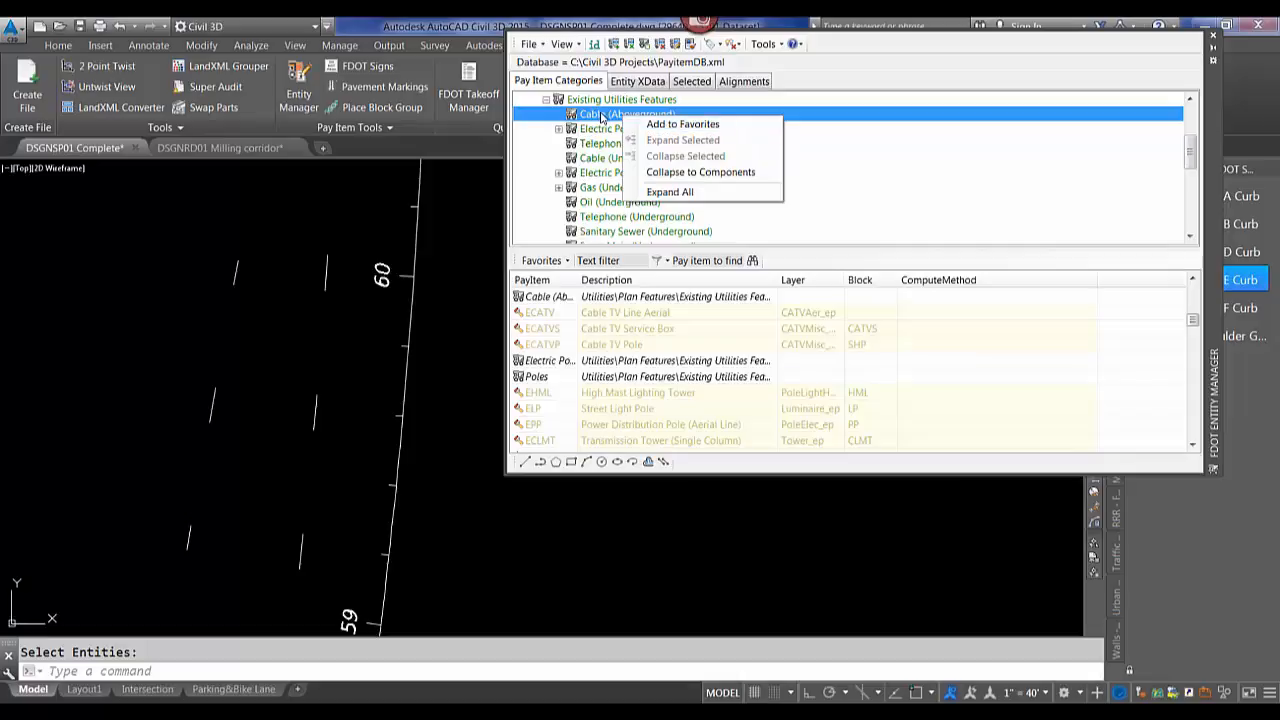
left_click(663, 126)
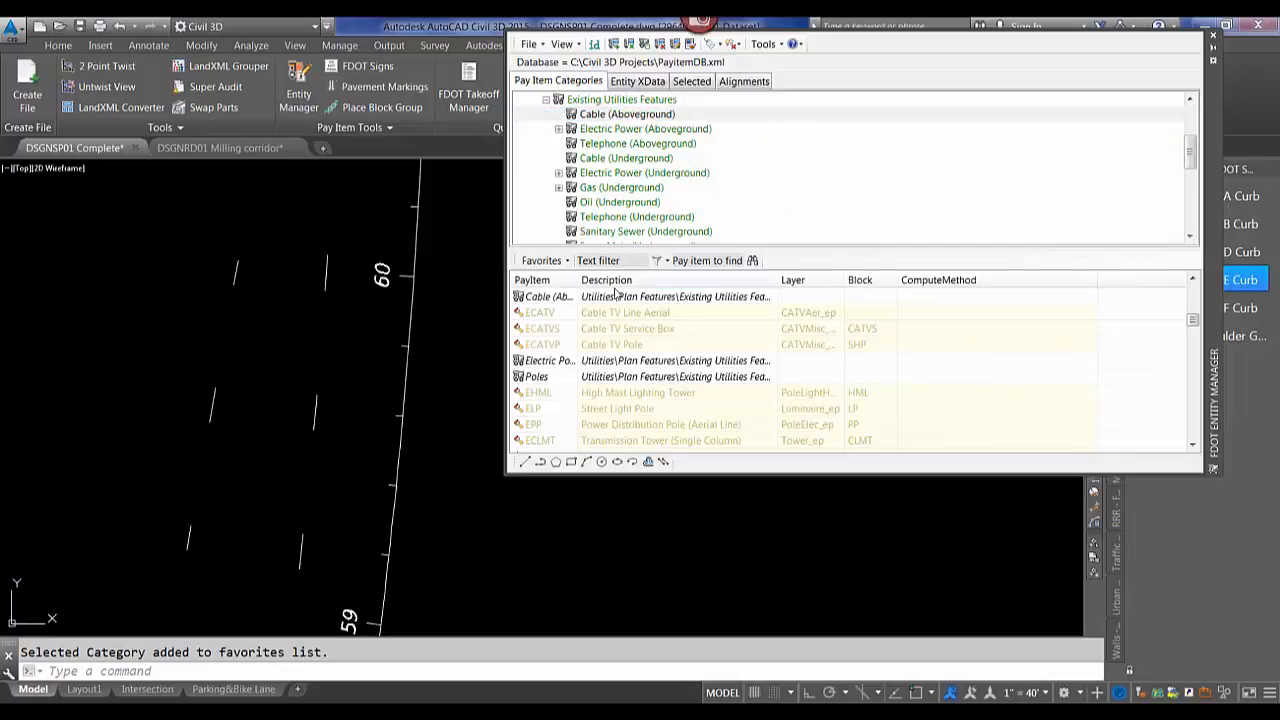
Jump to the favorite pay item 0711 14123 Thermoplastic, Preformed, White, Solid, 12".
left_click(566, 261)
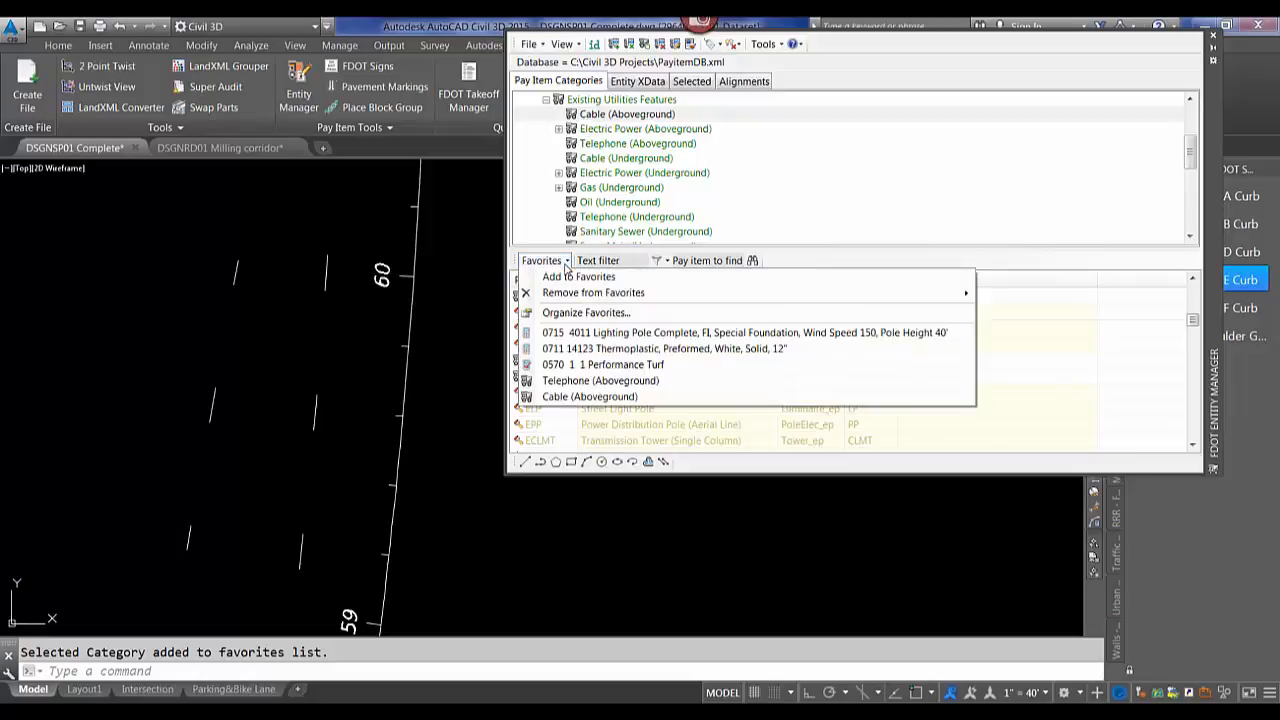
left_click(575, 350)
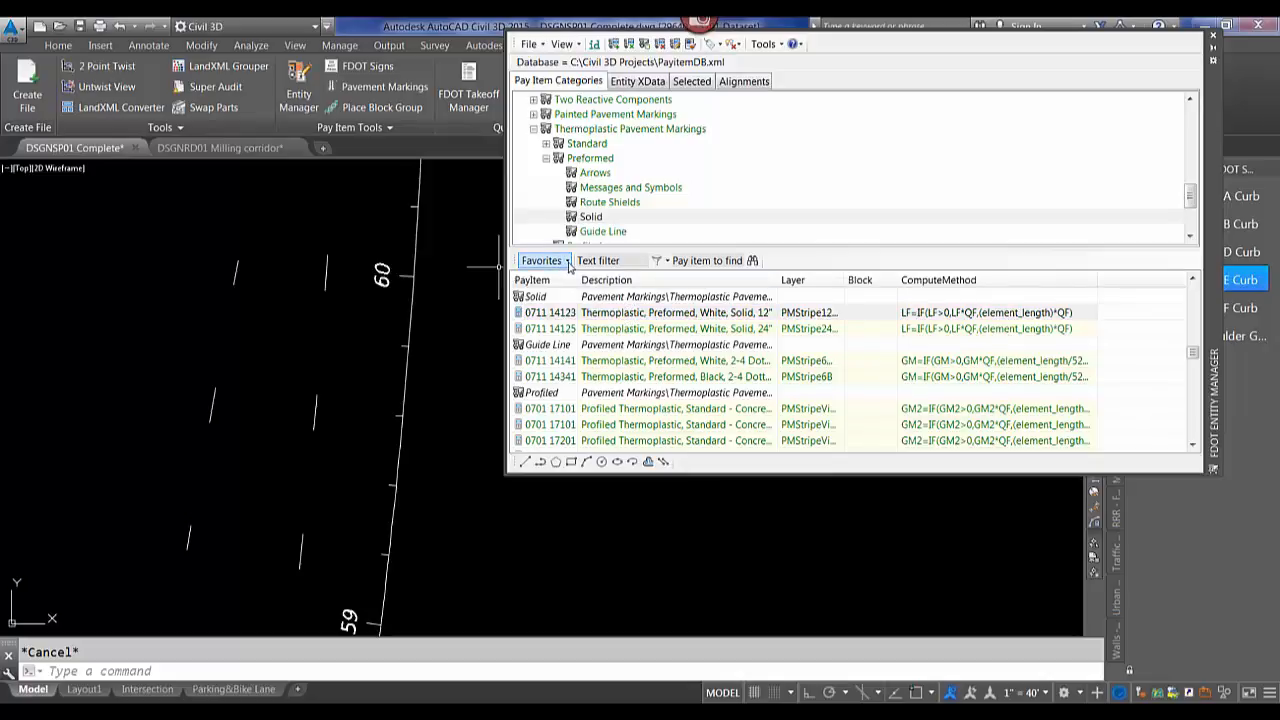
In the Entity Manager's Selected list, check the three listed pay items, then close the palette.
left_click(690, 82)
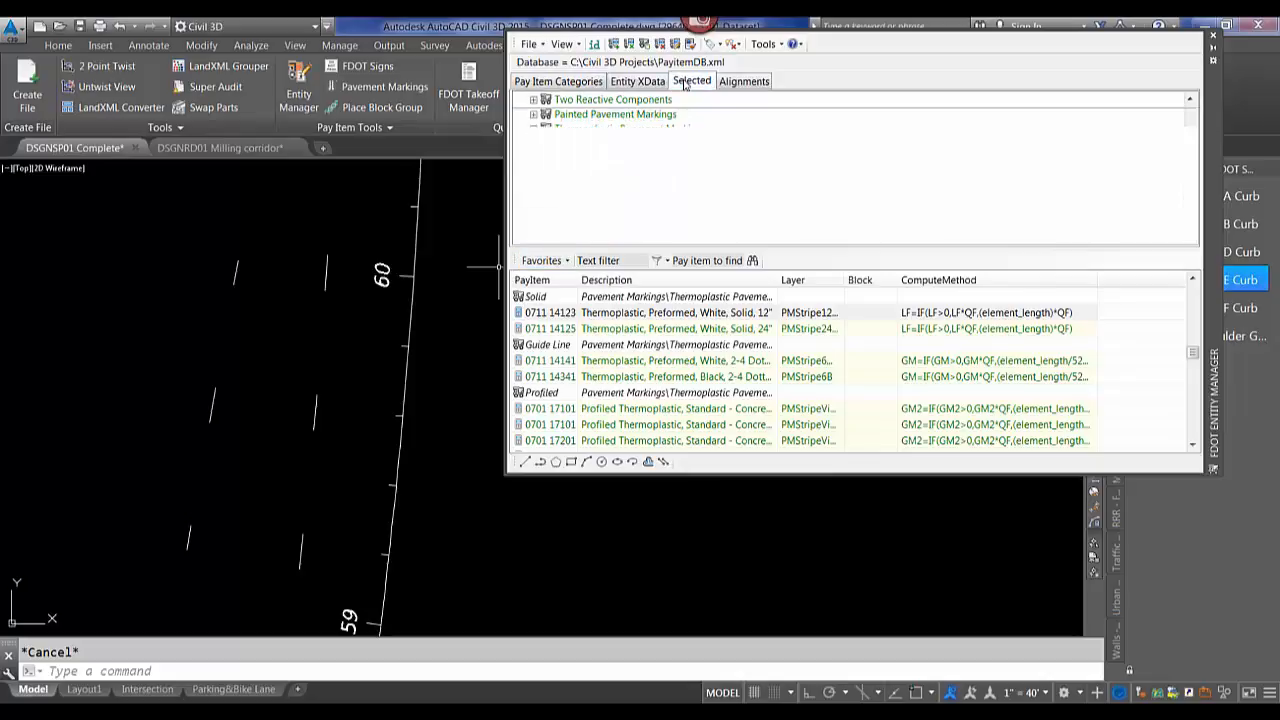
right_click(602, 316)
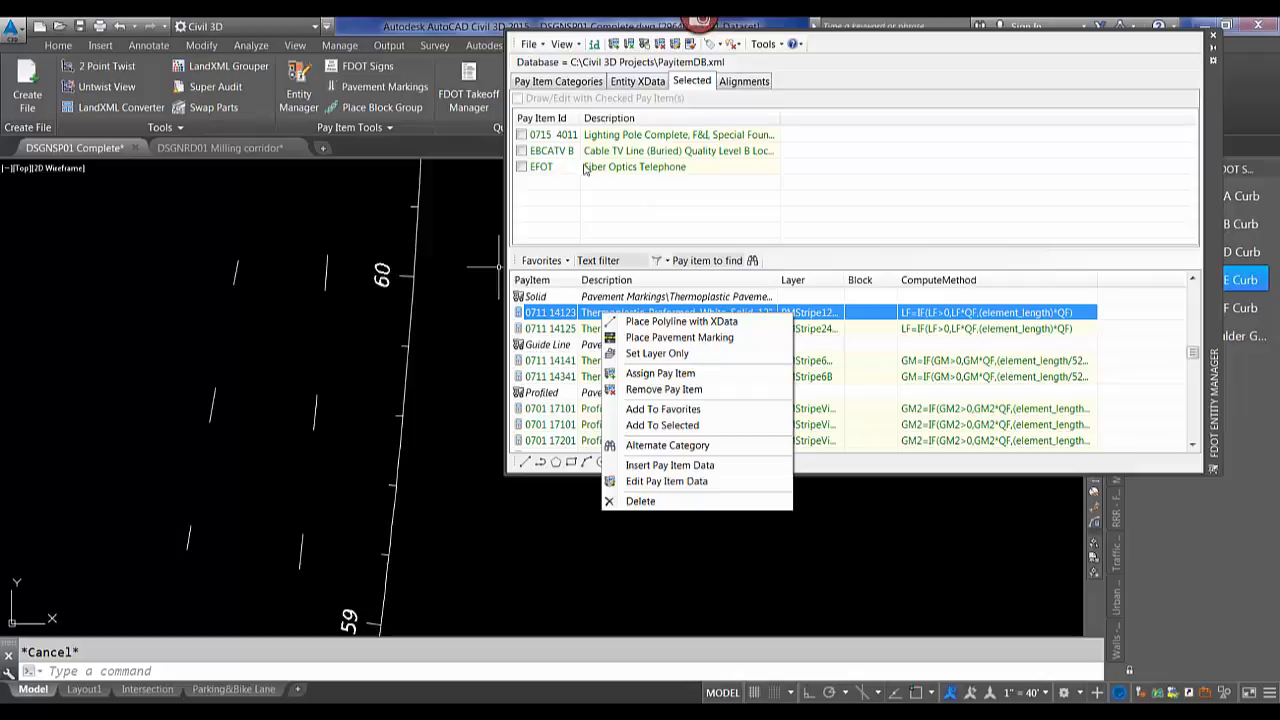
left_click(521, 135)
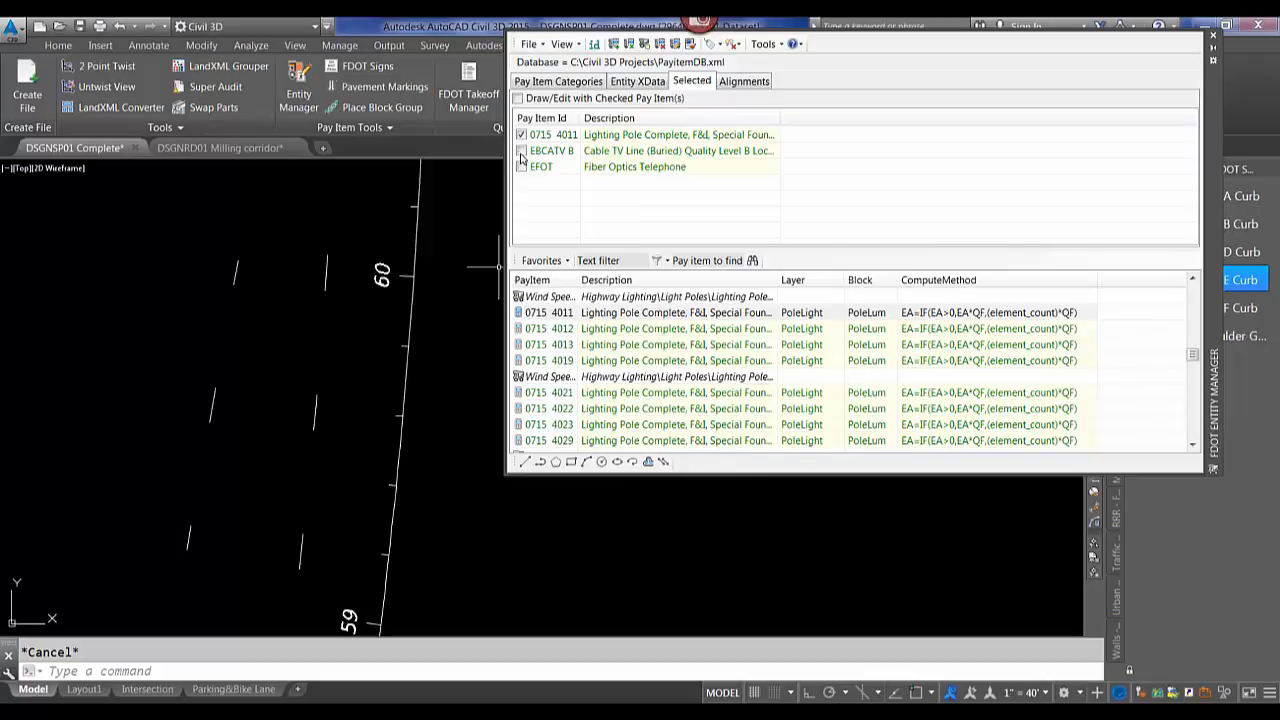
left_click(521, 151)
left_click(521, 167)
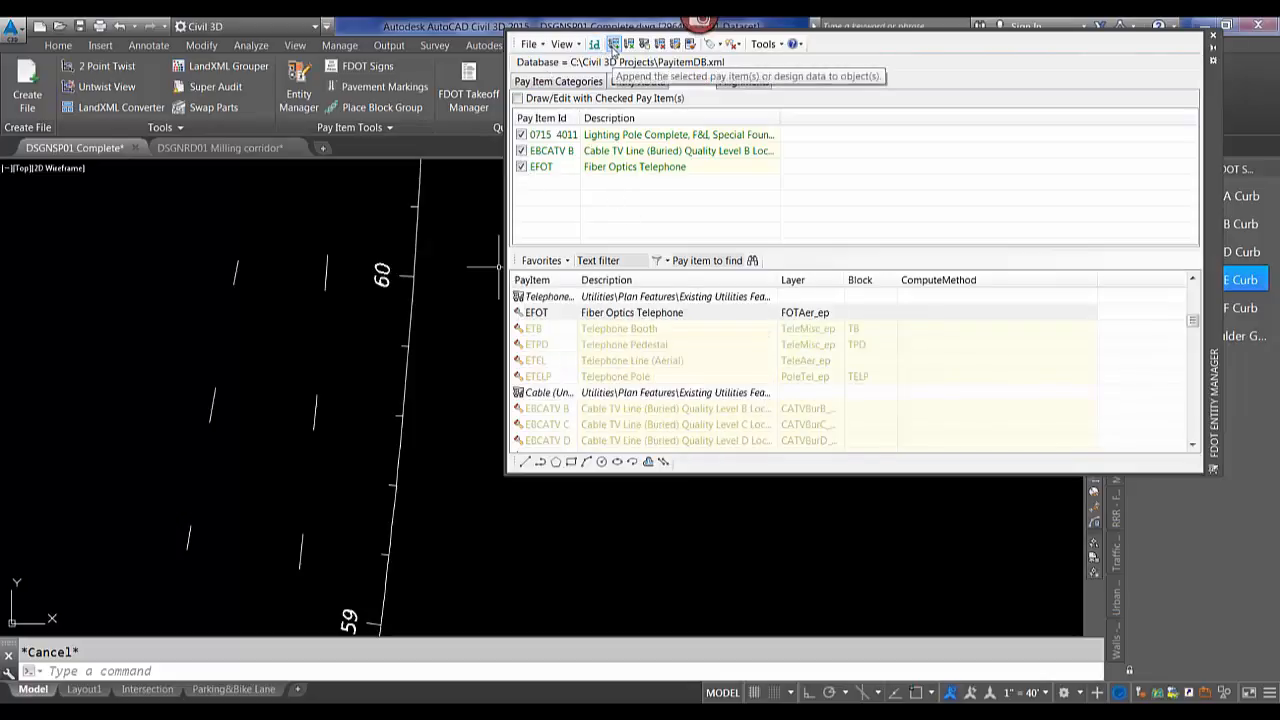
left_click(613, 46)
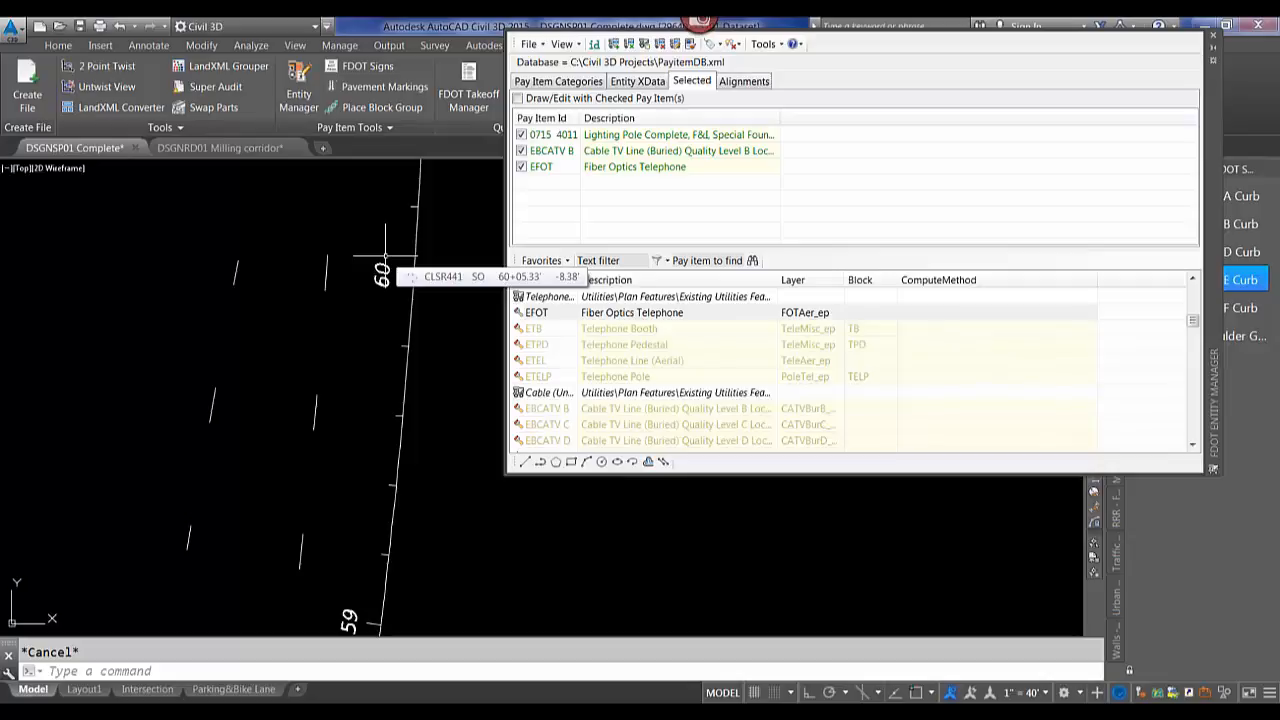
left_click(1213, 42)
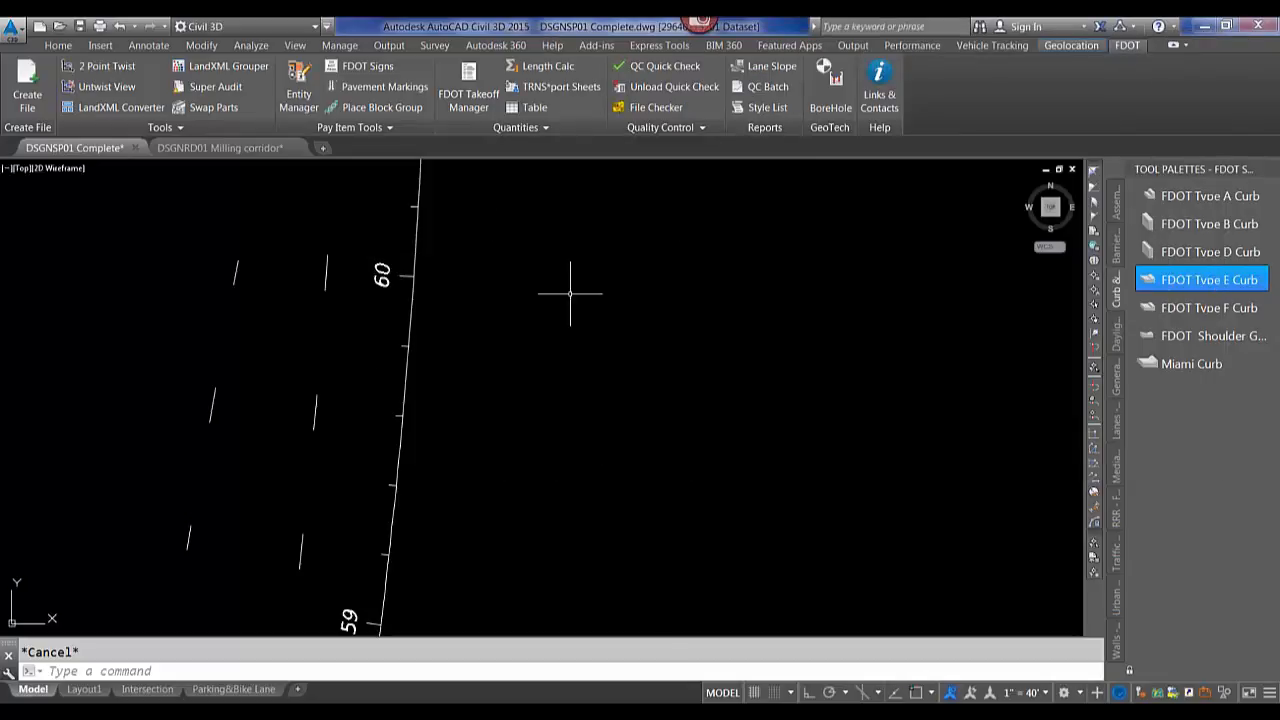
Select the lower "Rotated Text" mtext beside the yellow stripe and open its properties.
scroll(515, 400, "down", 10)
scroll(537, 305, "up", 10)
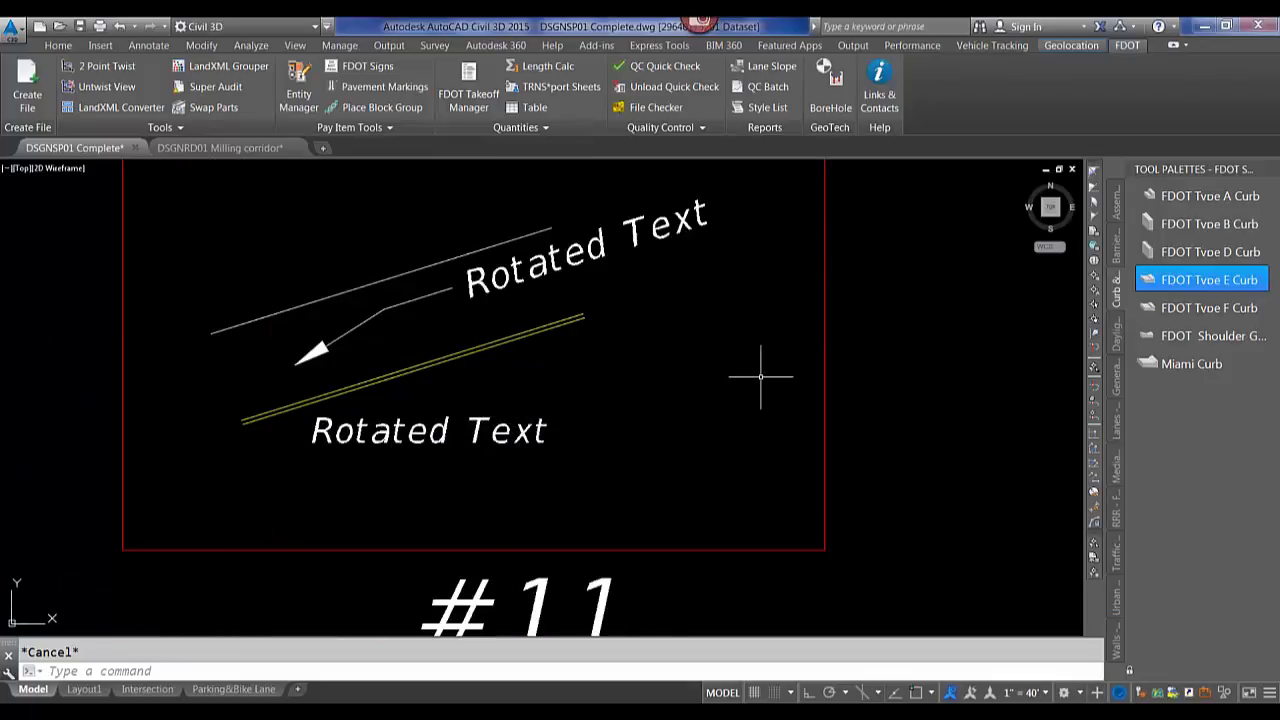
scroll(580, 394, "down", 2)
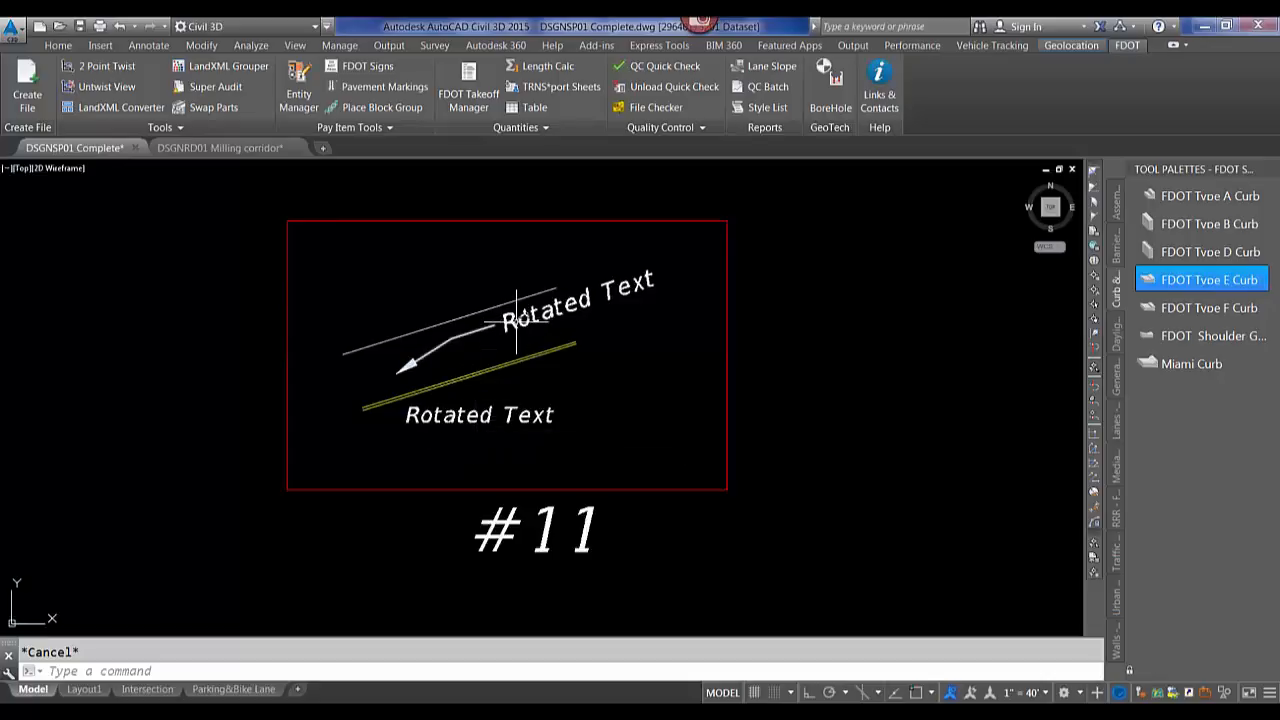
left_click(480, 428)
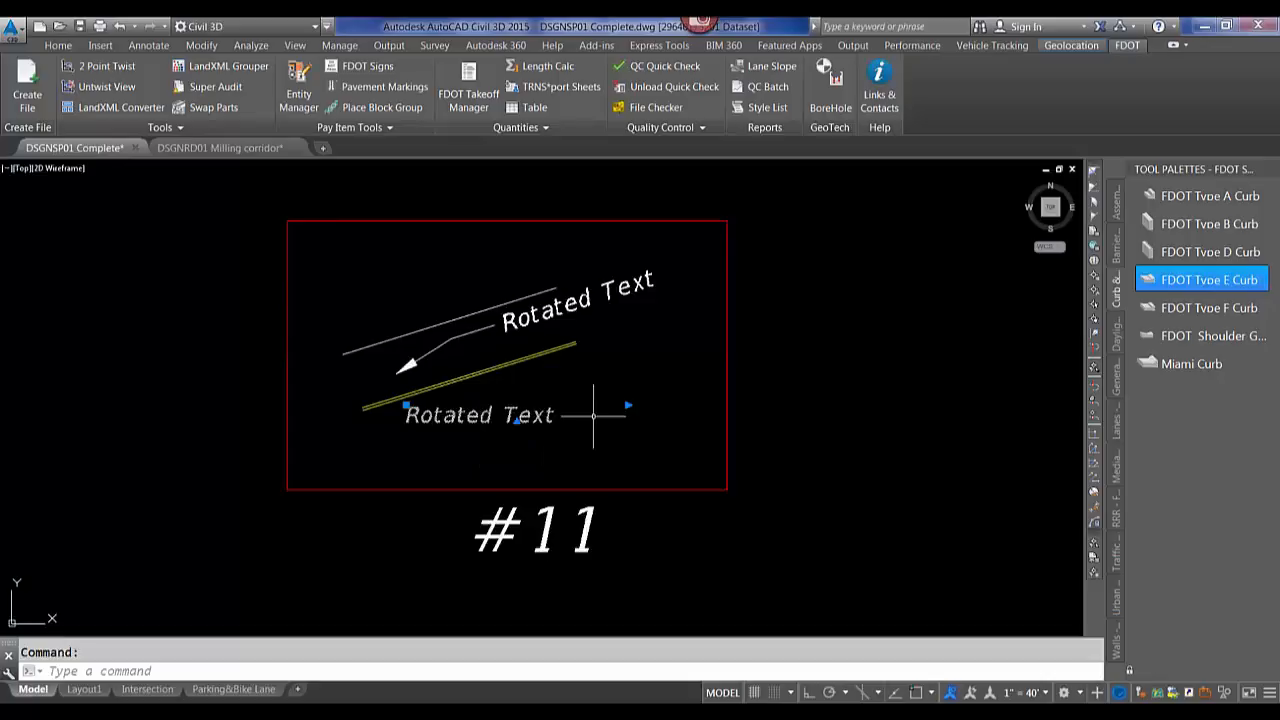
right_click(593, 356)
left_click(644, 490)
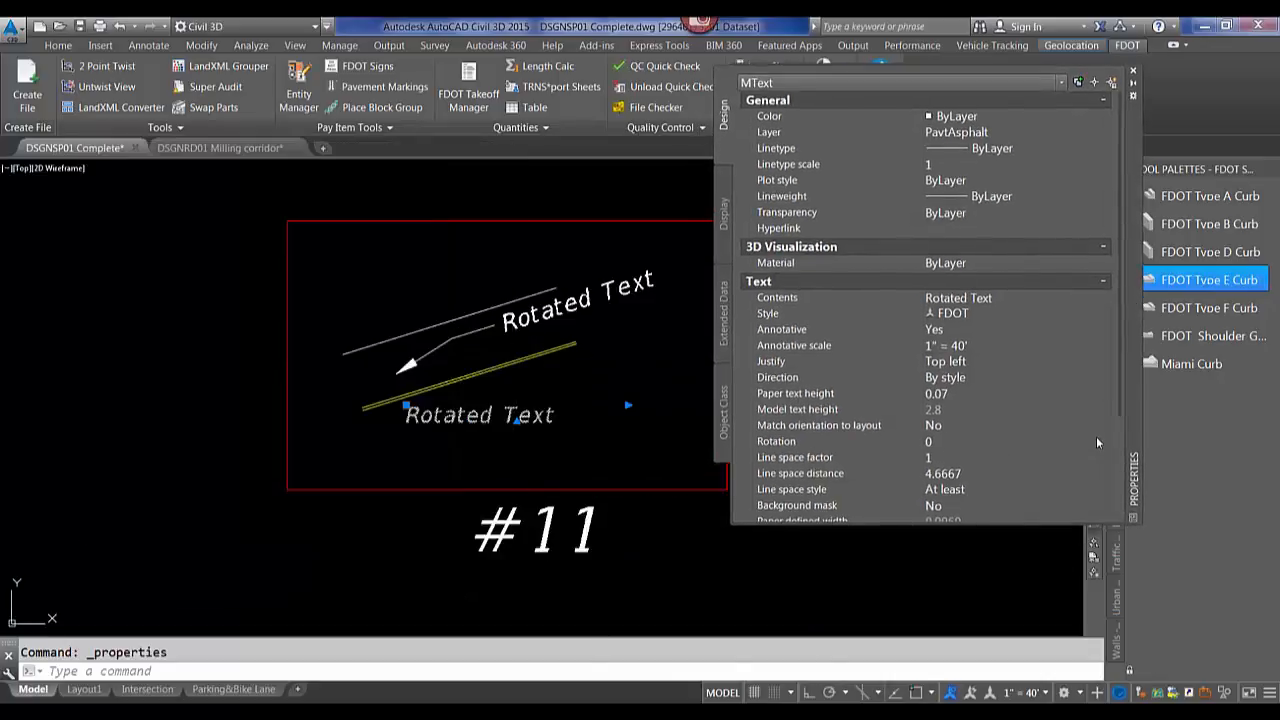
Set the text's rotation with QuickCalc's angle between two points along the yellow stripe, then close the Properties palette.
left_click(990, 441)
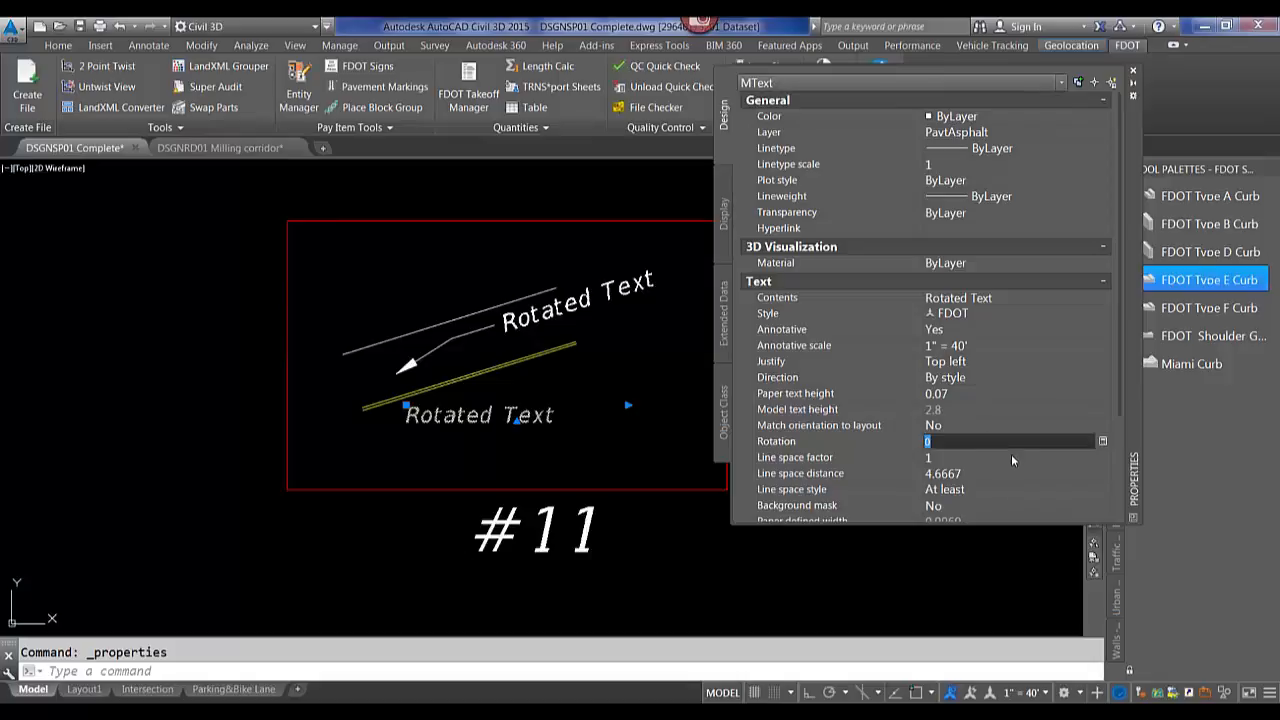
left_click(1103, 442)
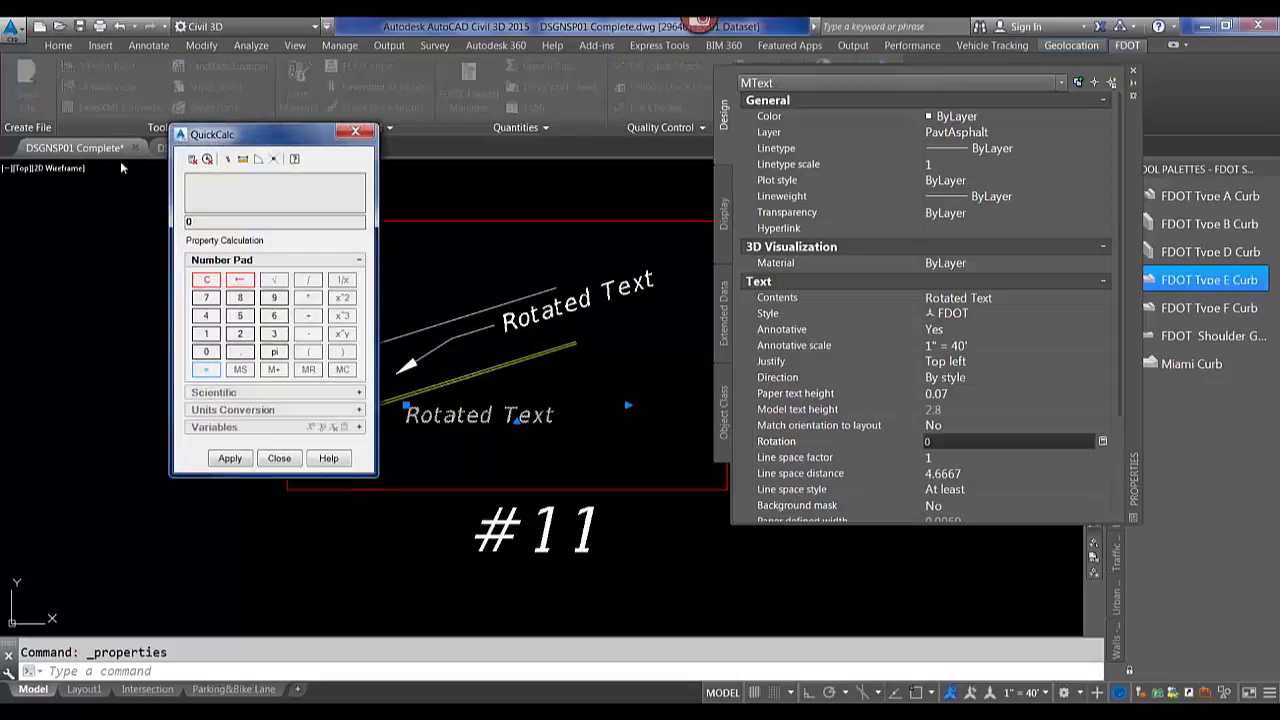
left_click_drag(228, 137, 78, 141)
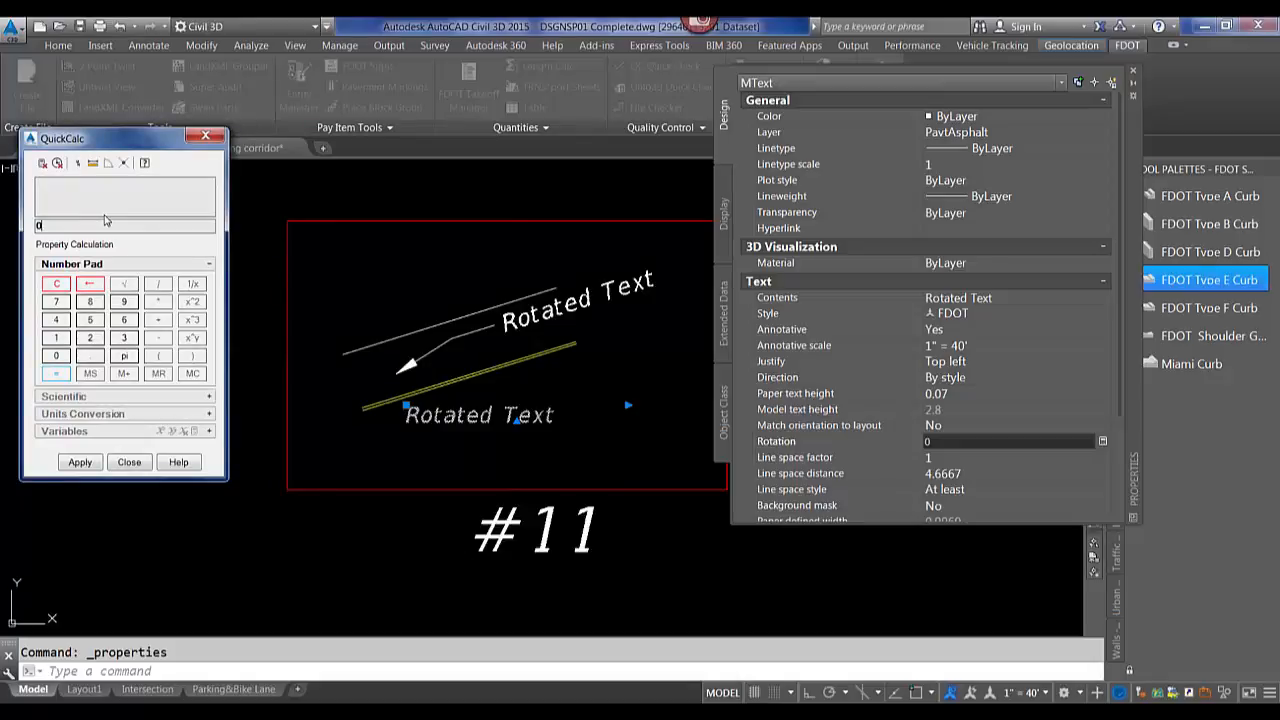
left_click(110, 166)
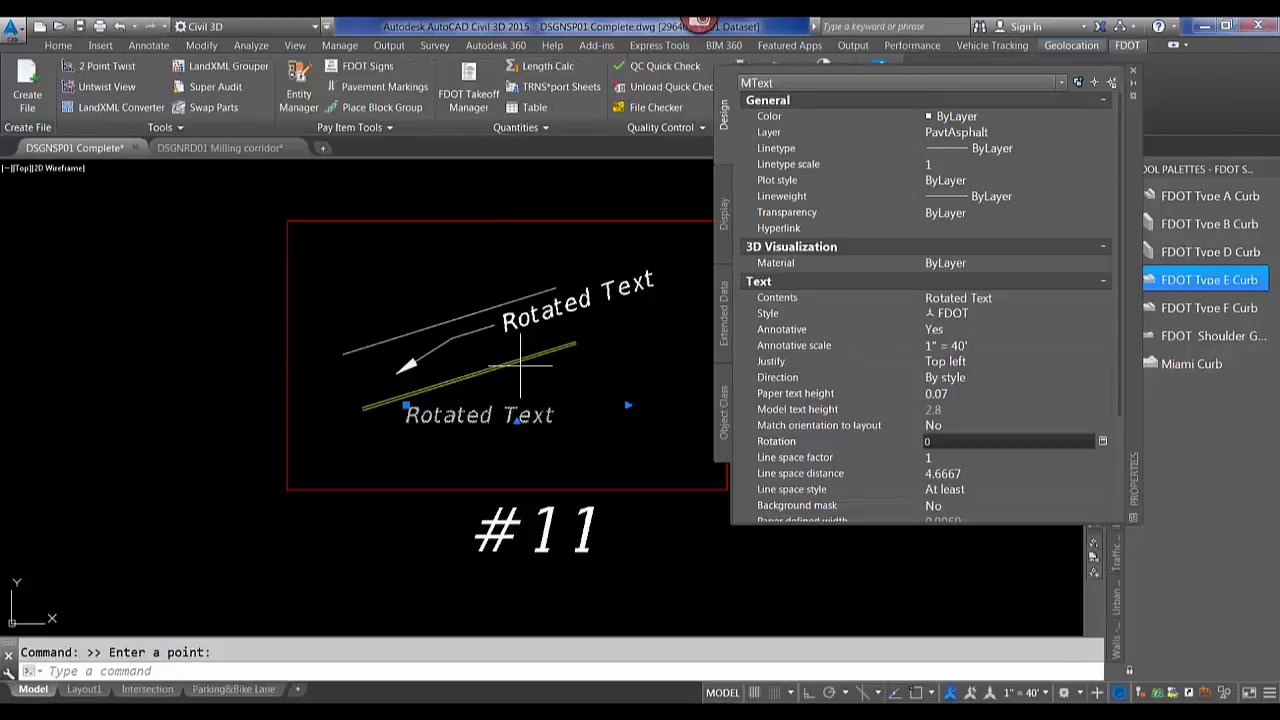
left_click(363, 406)
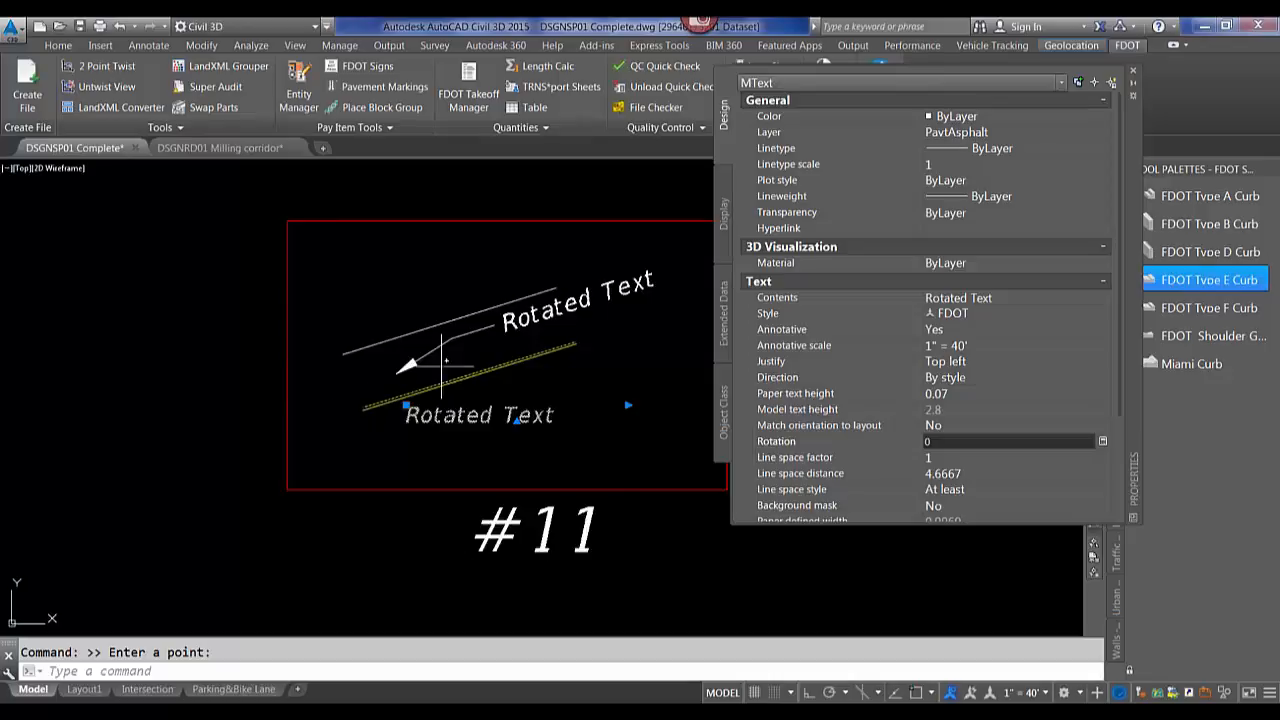
left_click(575, 343)
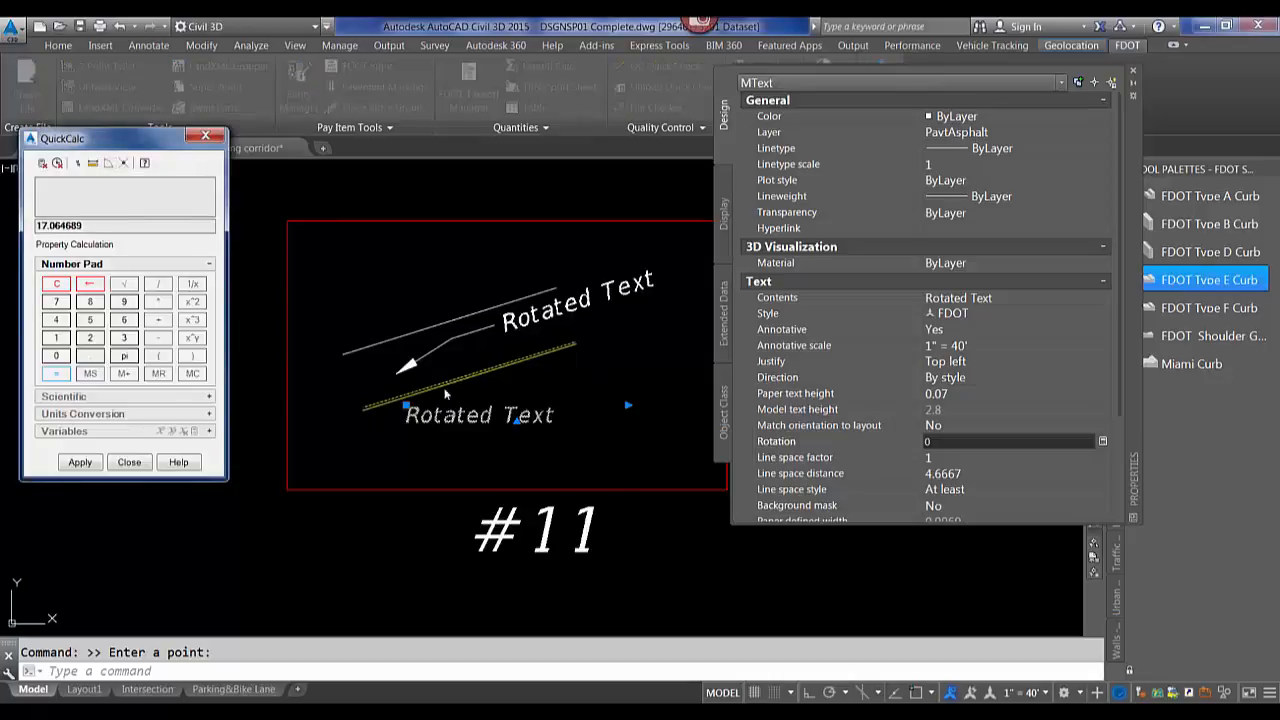
left_click(79, 463)
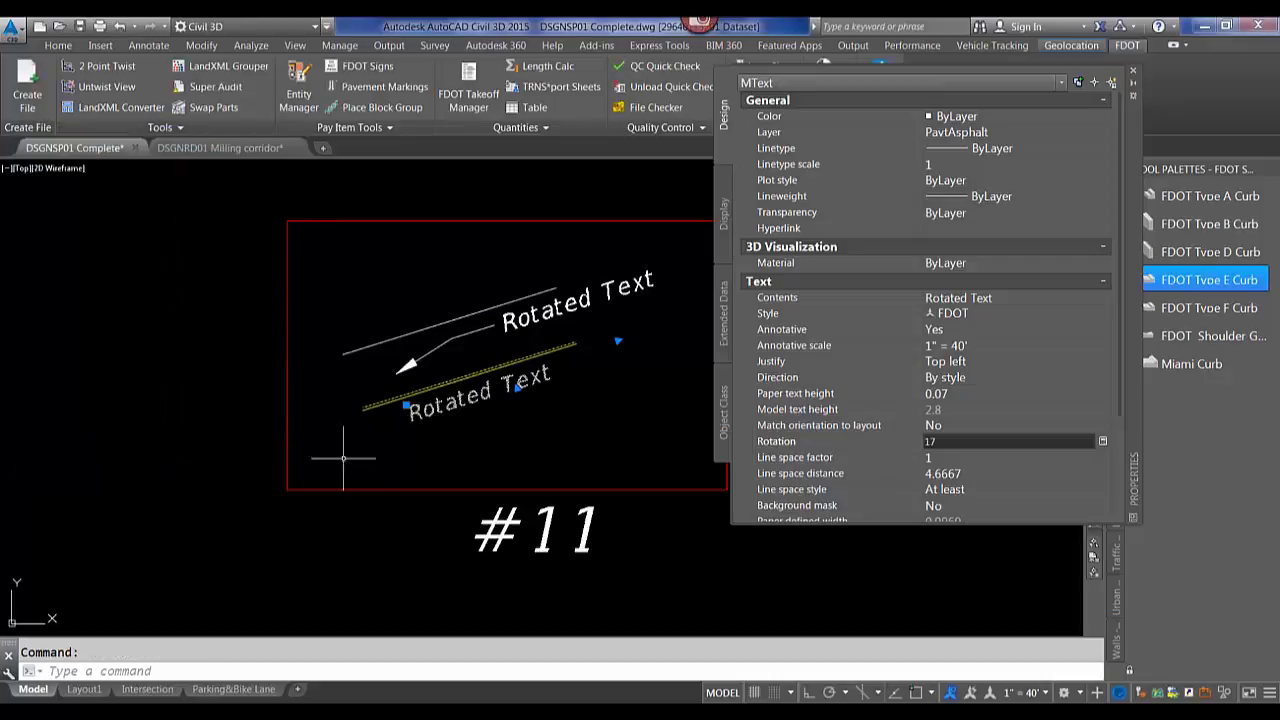
key("Escape")
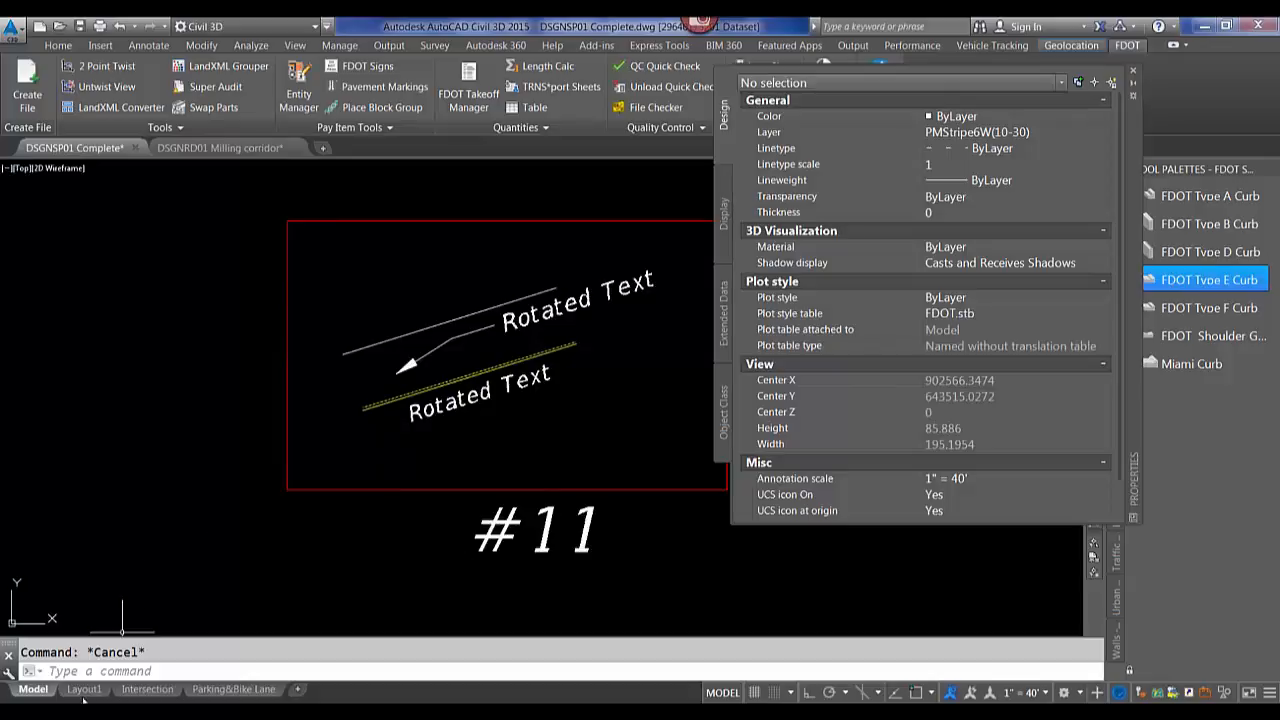
mouse_move(240, 697)
left_click(1133, 73)
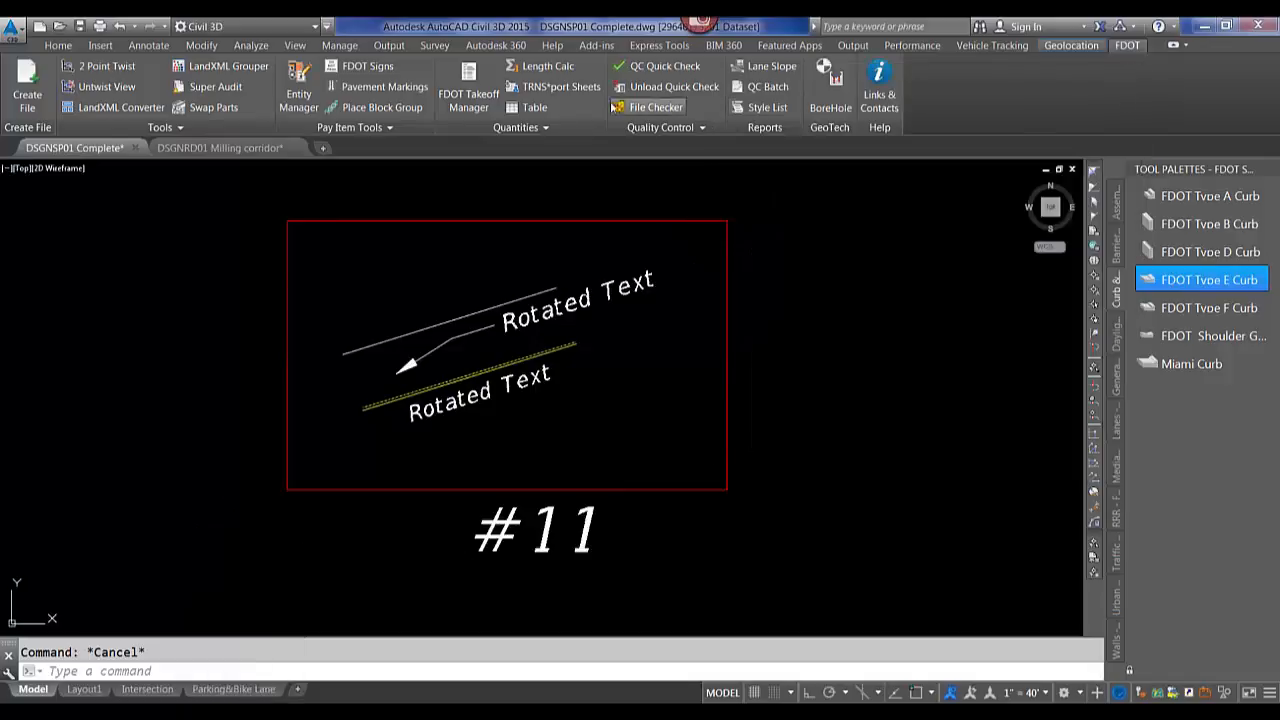
Reopen the Entity Manager palette, move it over the drawing, and switch to Pay Item Categories.
left_click(309, 91)
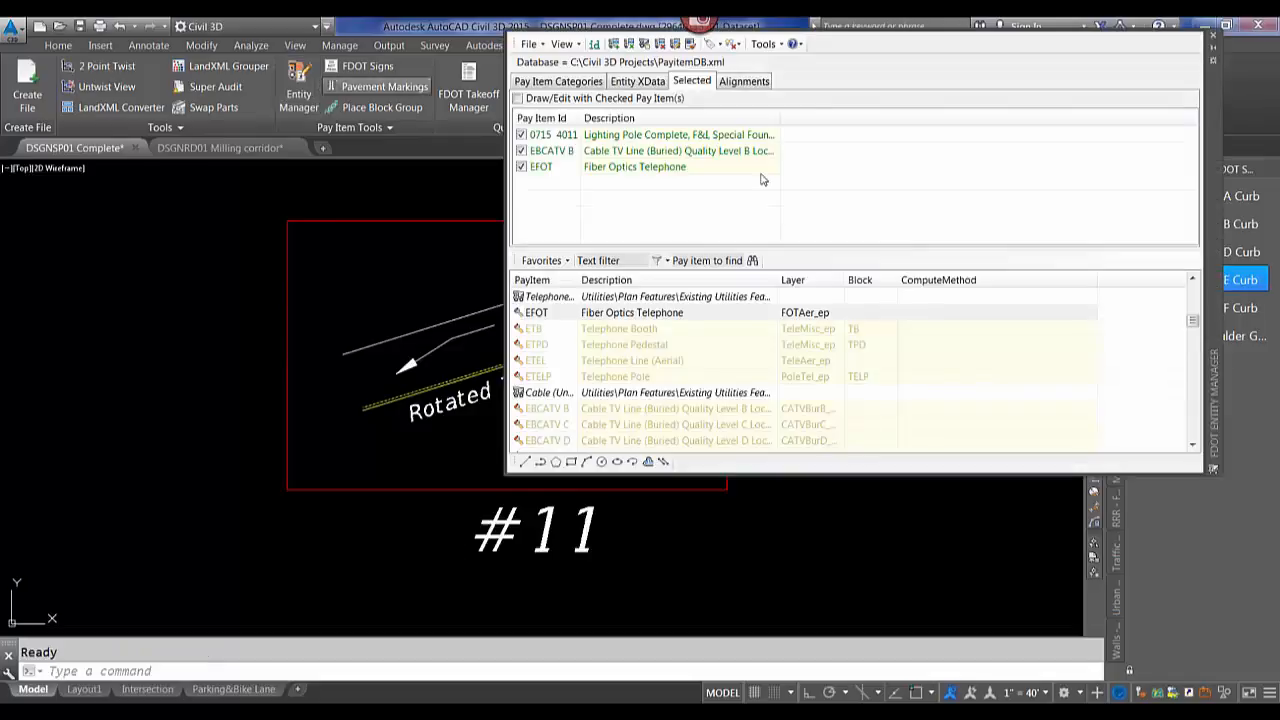
left_click_drag(1208, 251, 807, 364)
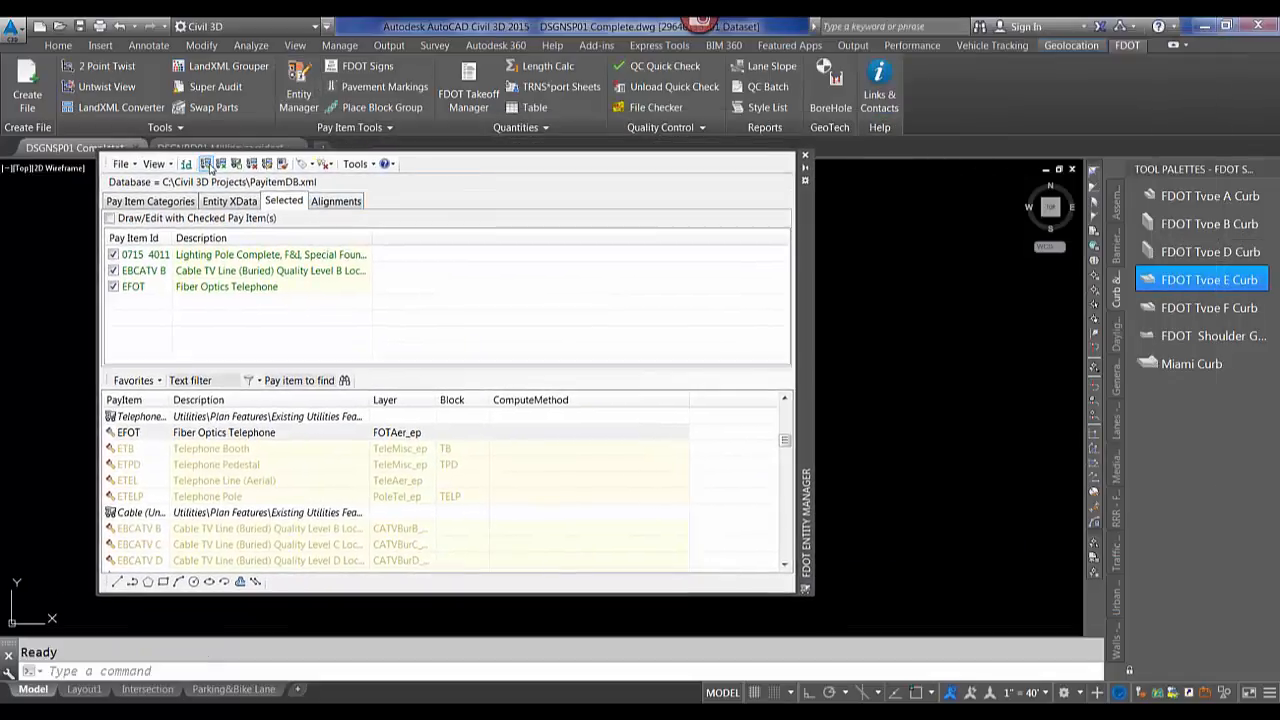
left_click(133, 204)
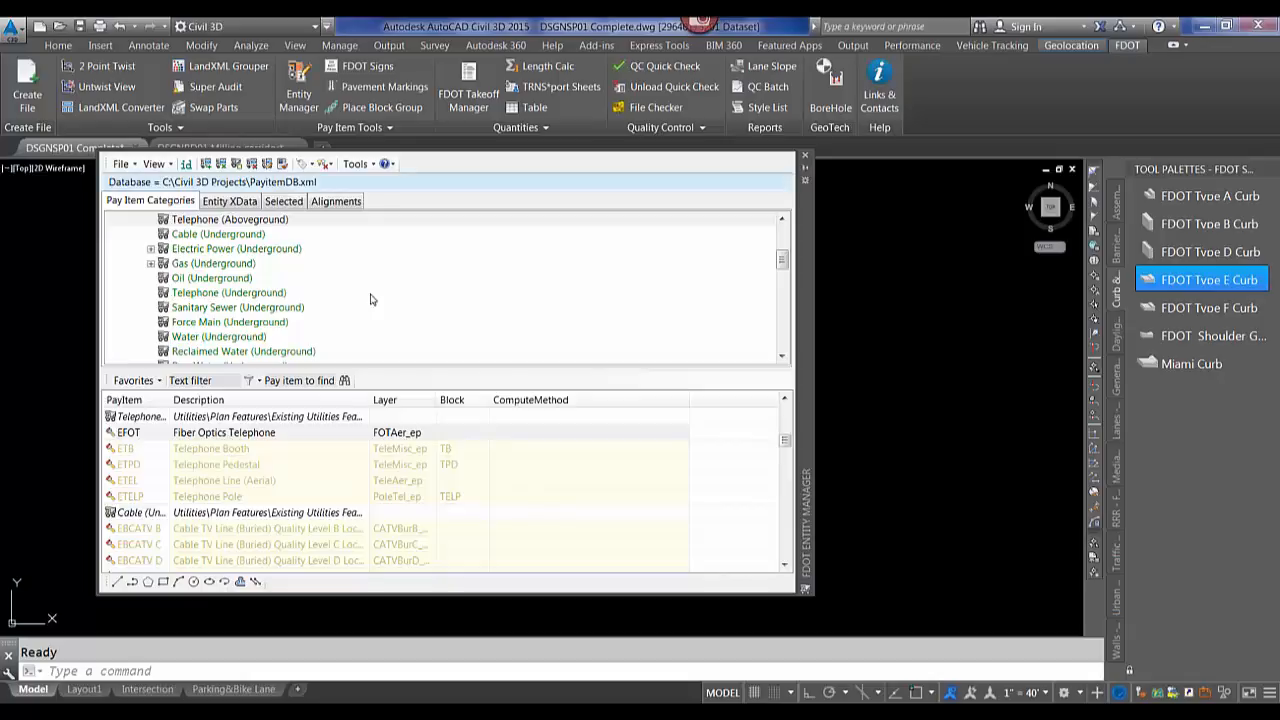
Set the Entity Manager palette's transparency to 43% opacity.
right_click(807, 250)
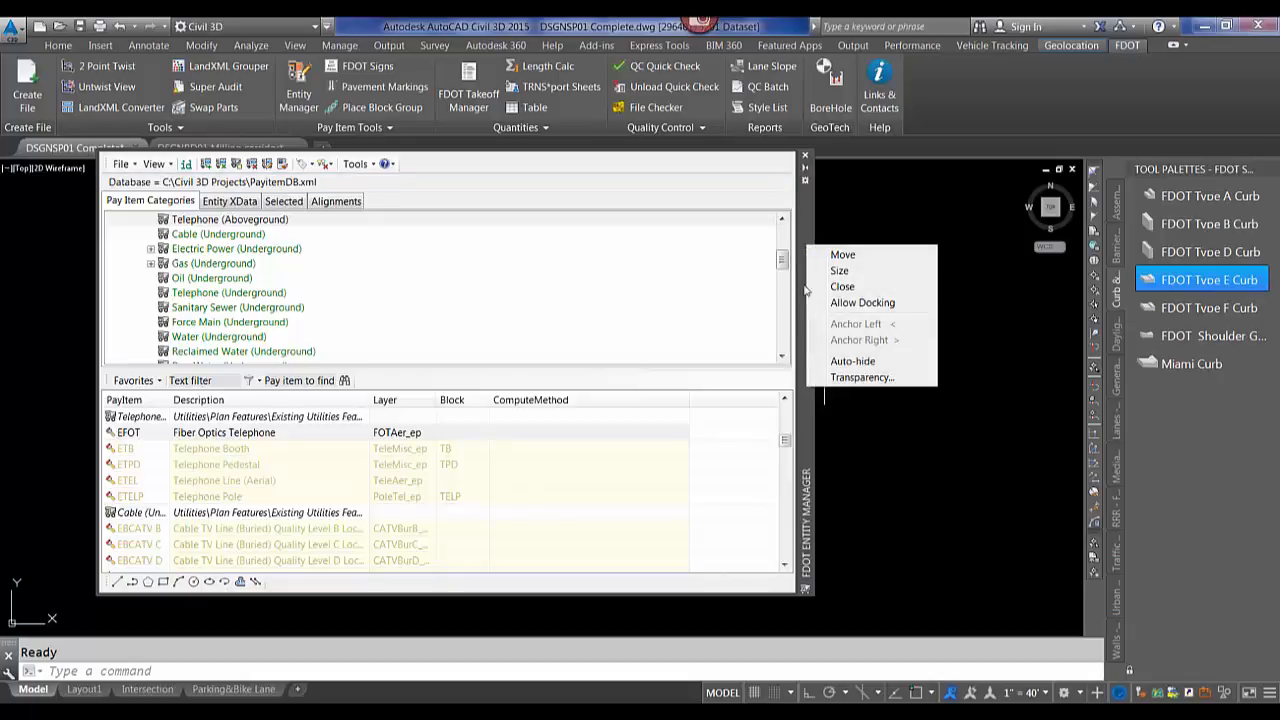
left_click(853, 379)
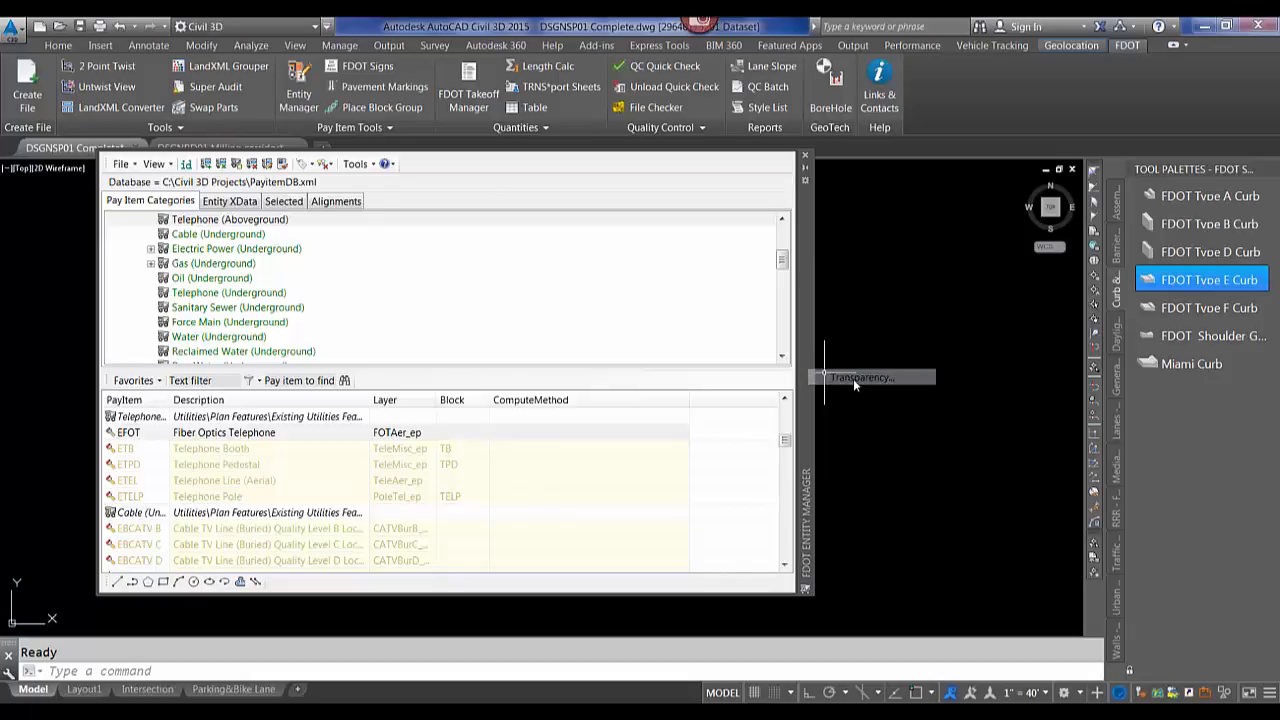
left_click_drag(716, 283, 619, 291)
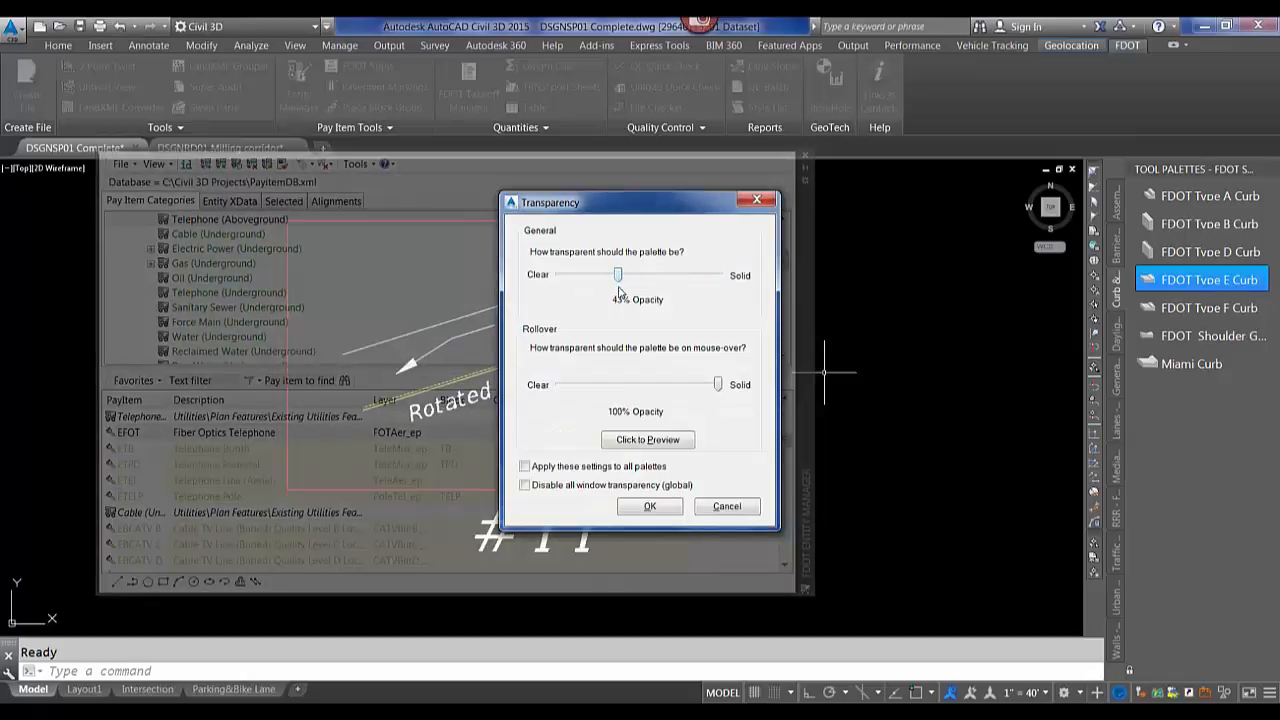
left_click(647, 507)
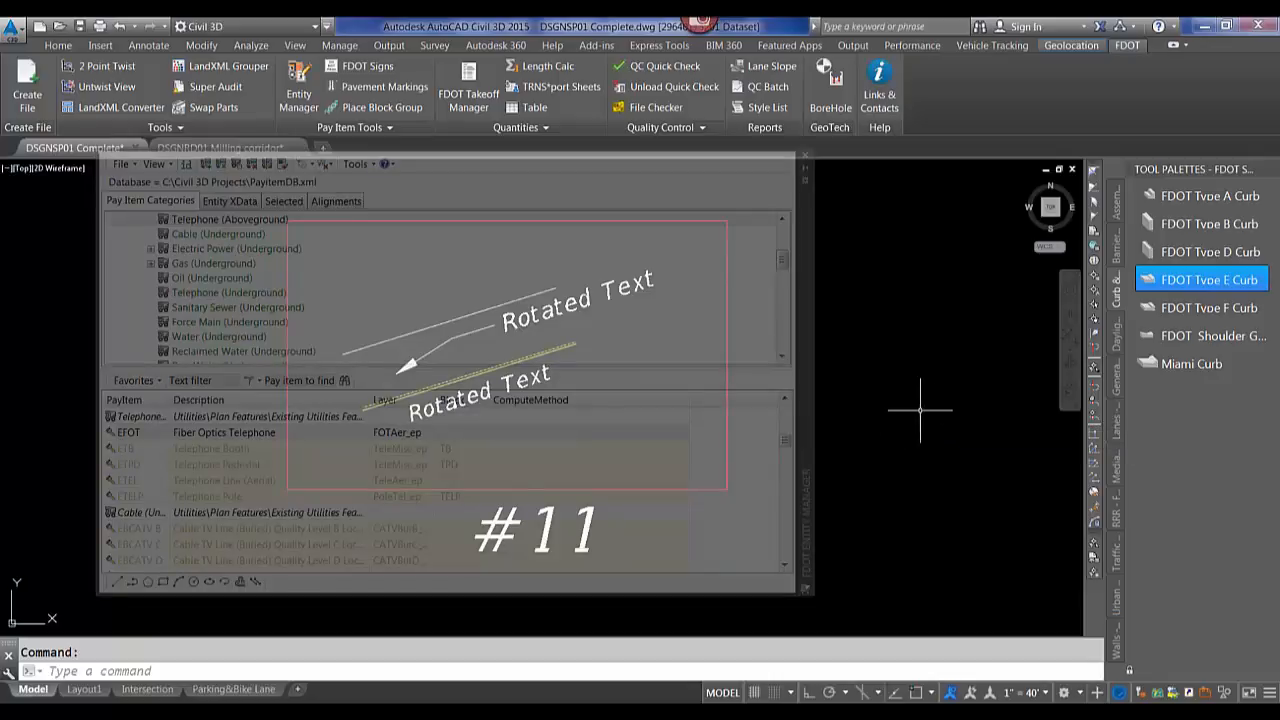
Set the Entity Manager palette's transparency back to fully solid.
mouse_move(920, 409)
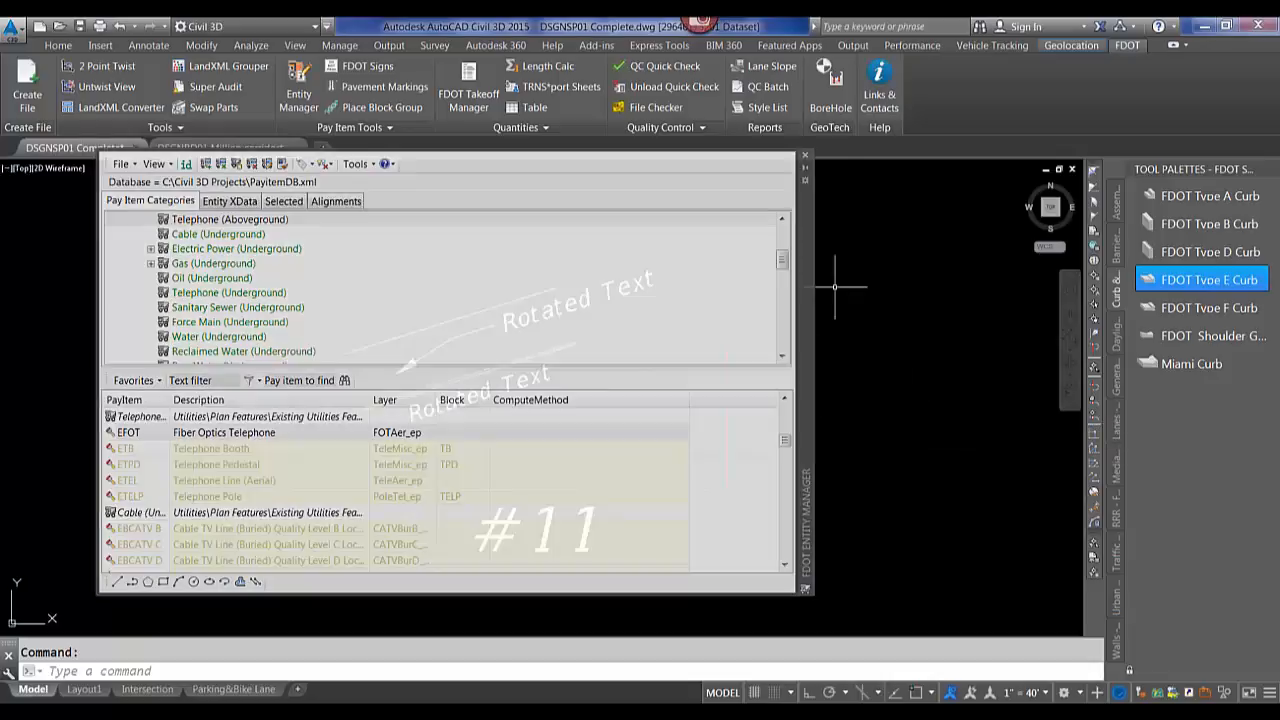
right_click(806, 285)
left_click(850, 416)
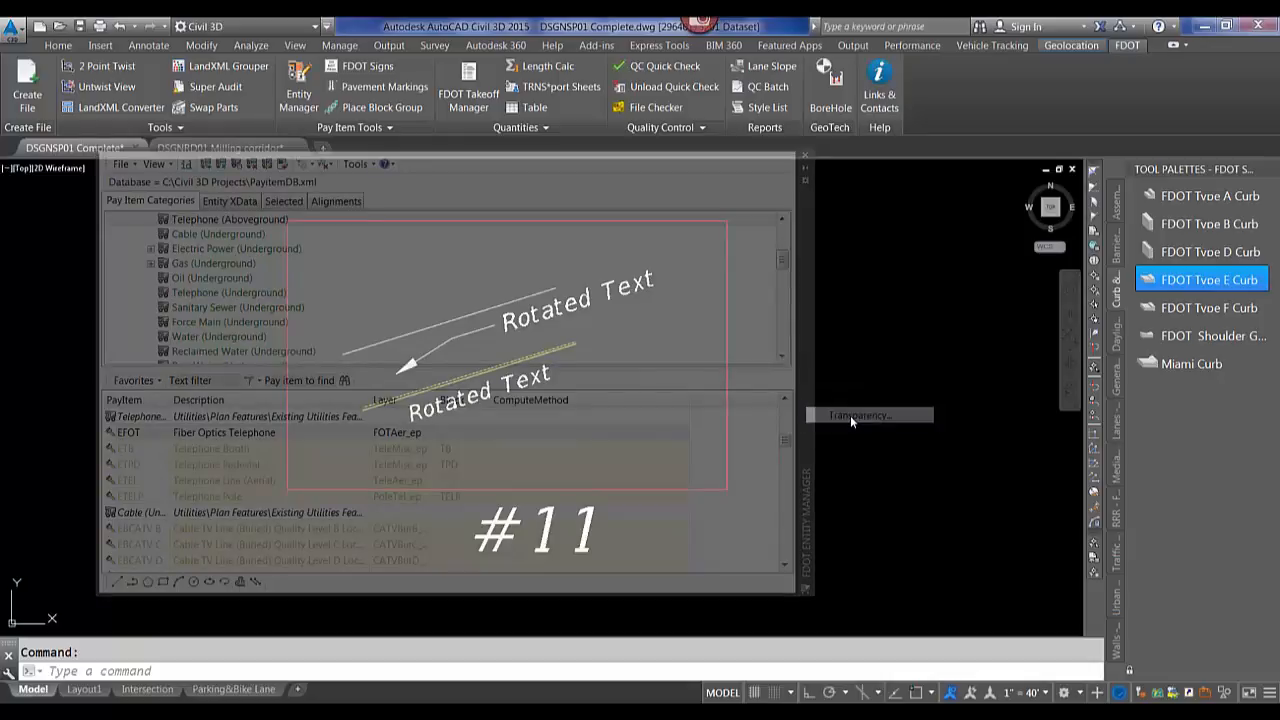
left_click_drag(620, 280, 1053, 427)
left_click(622, 510)
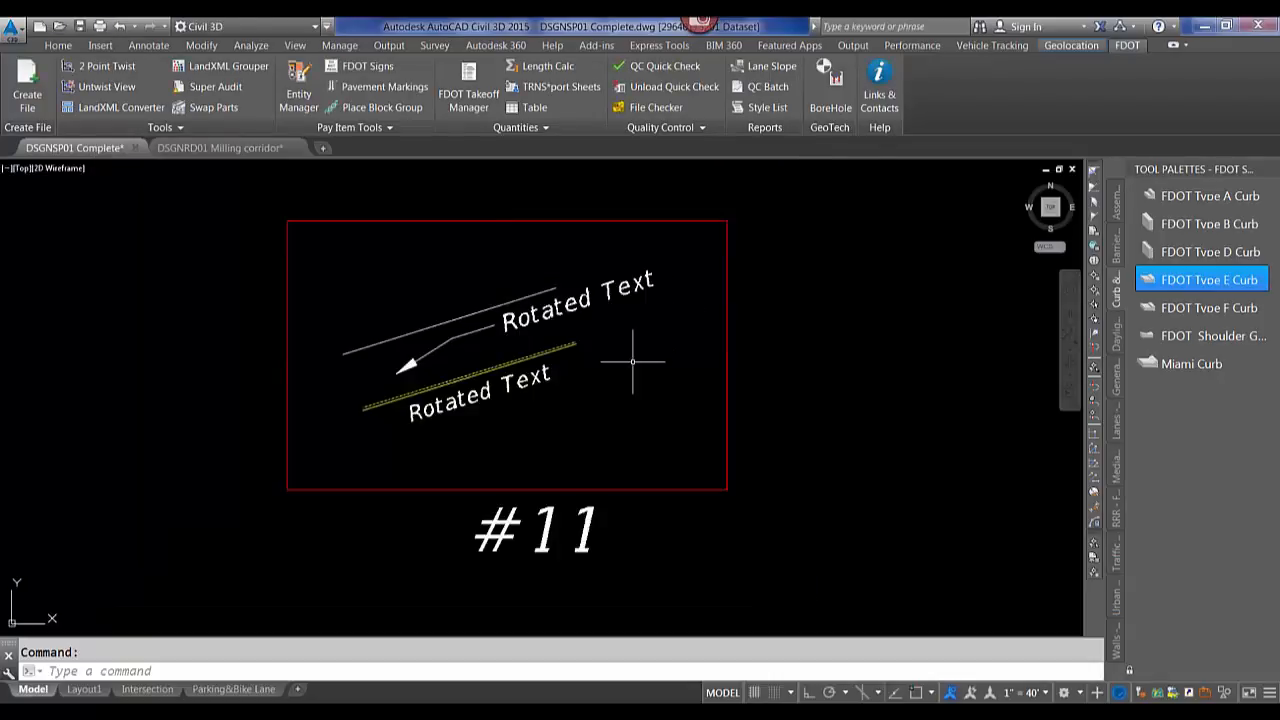
Switch to the DSGNRD01 Milling corridor drawing.
left_click(214, 149)
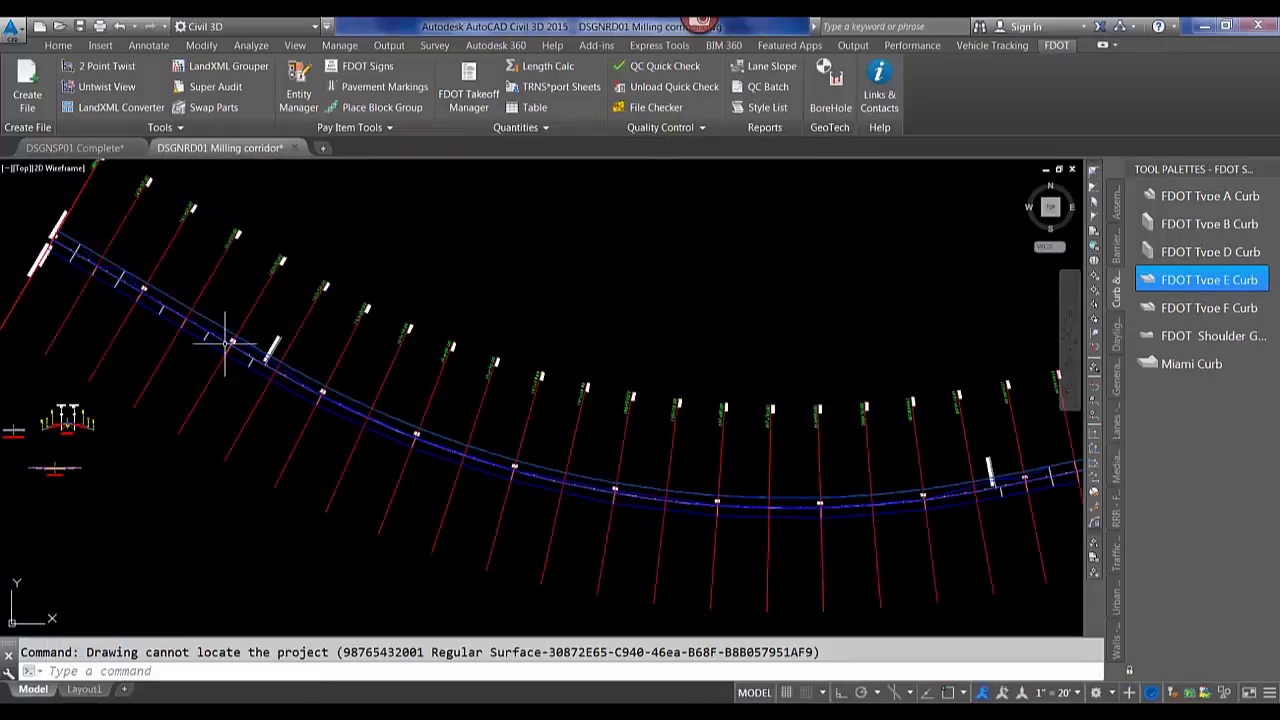
scroll(228, 348, "up", 10)
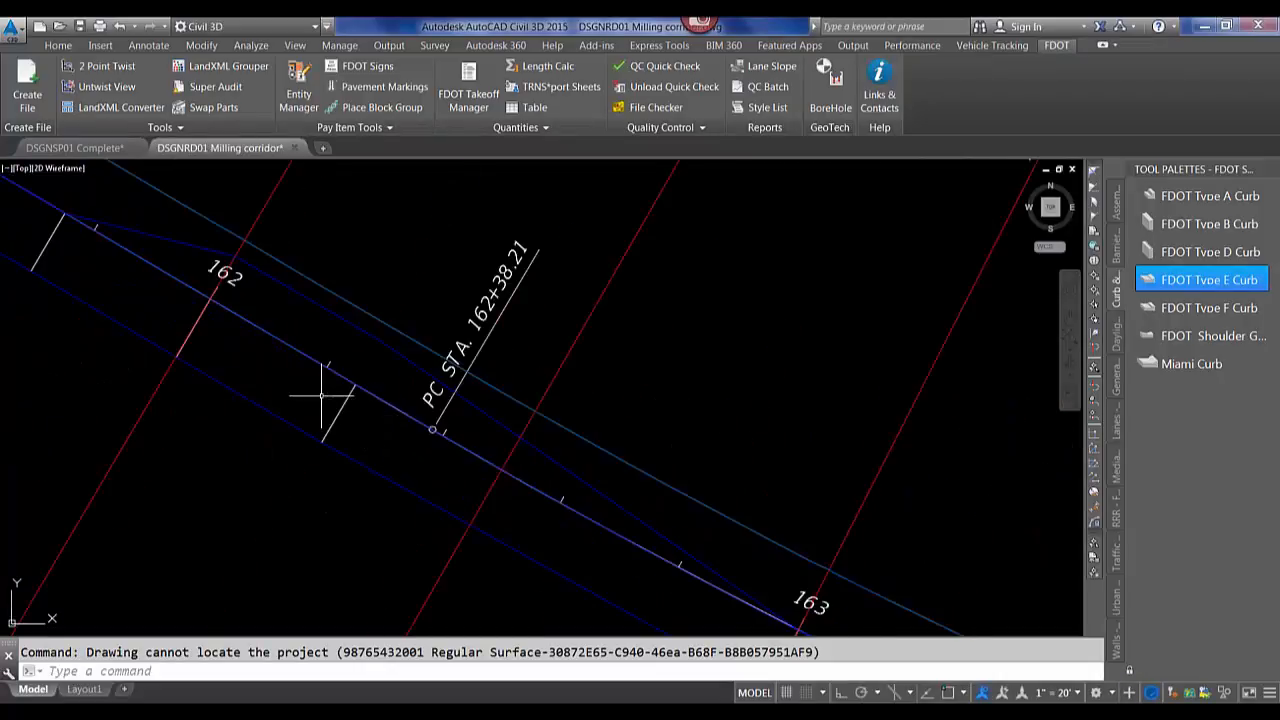
scroll(360, 405, "down", 3)
scroll(350, 384, "up", 1)
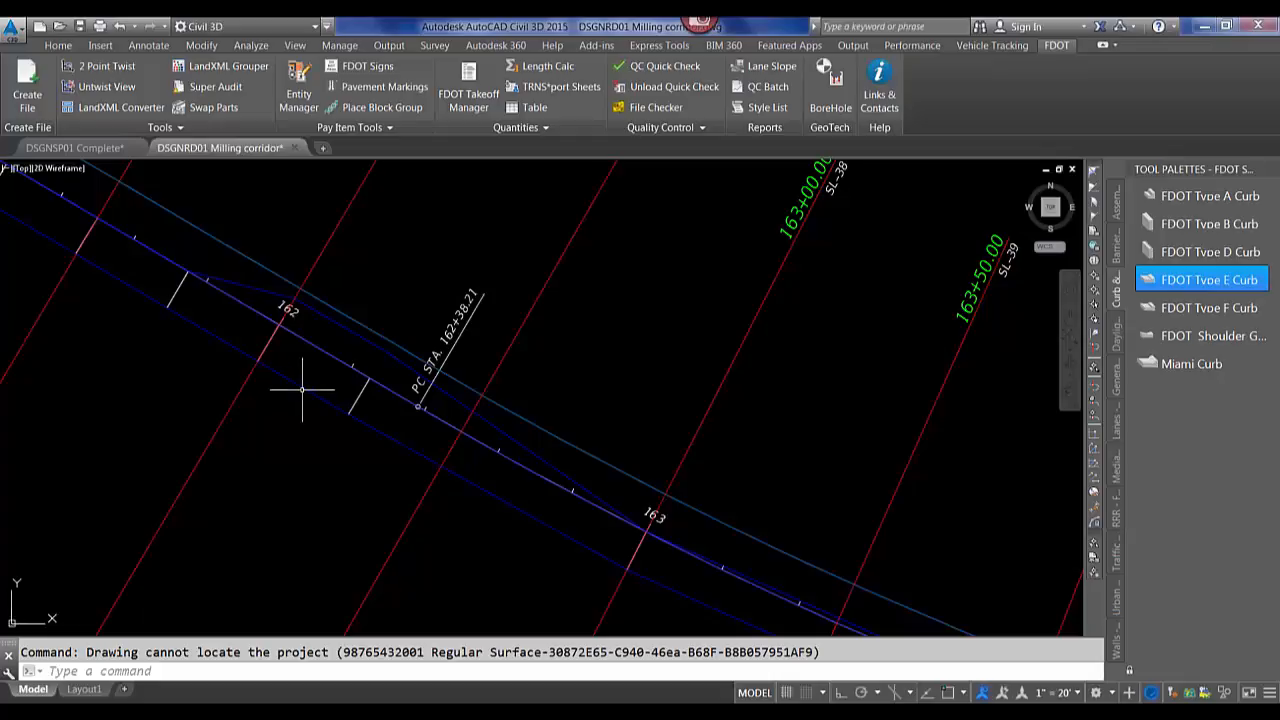
left_click(297, 394)
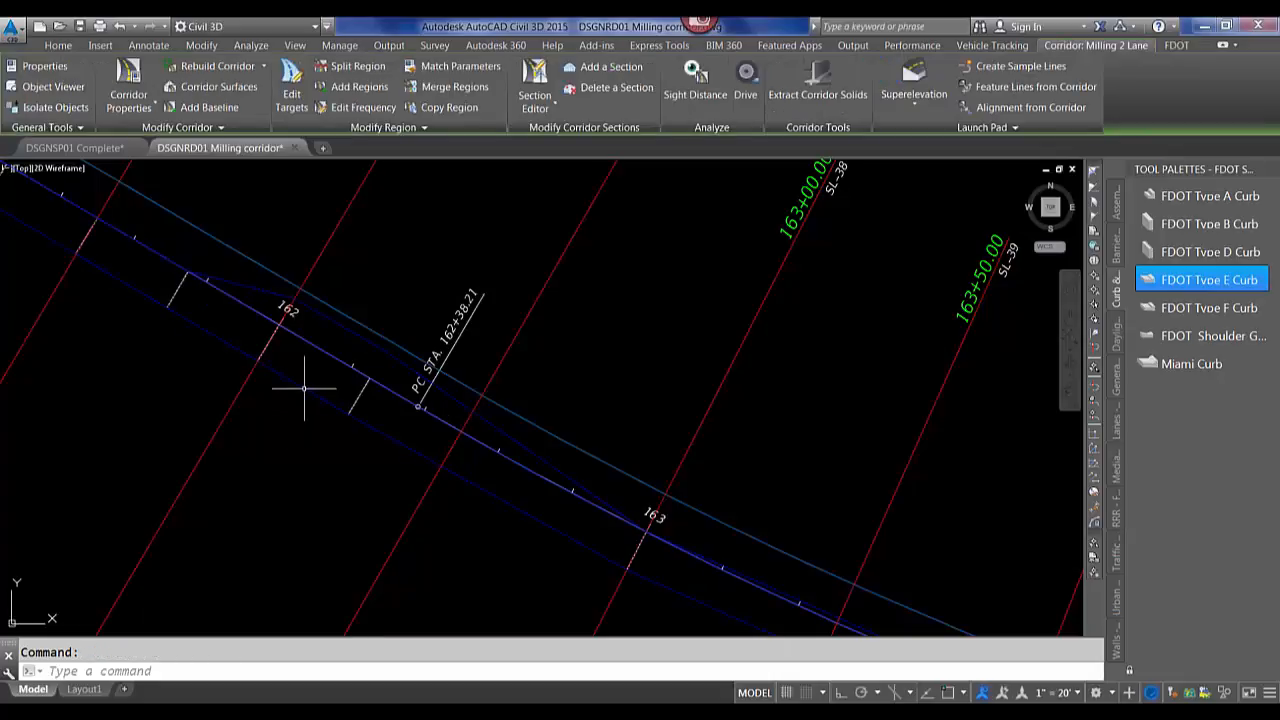
mouse_move(303, 389)
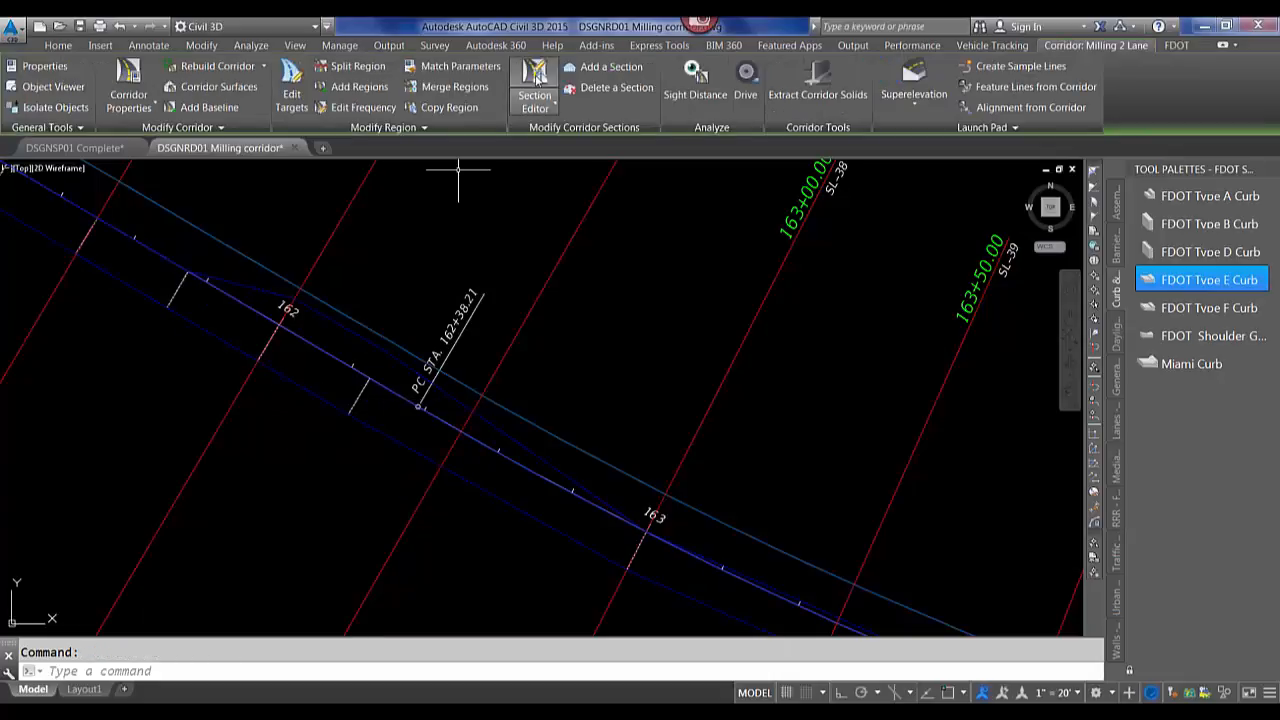
left_click(530, 84)
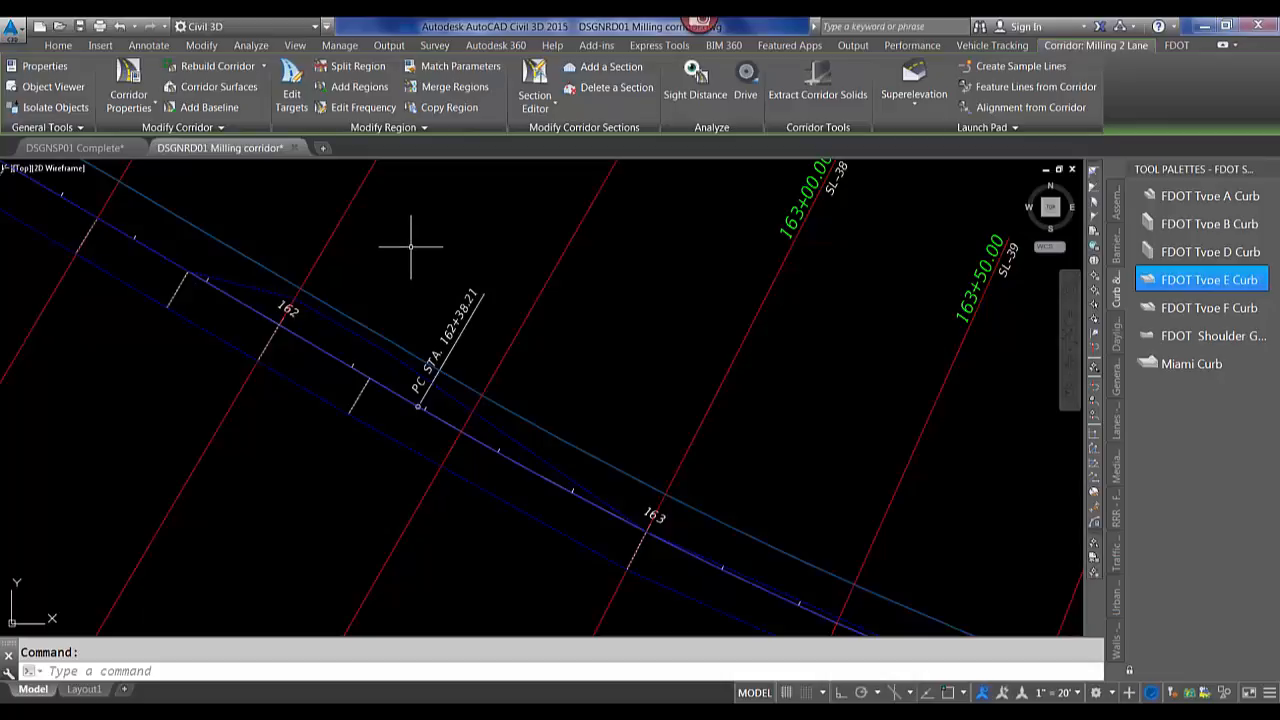
mouse_move(410, 245)
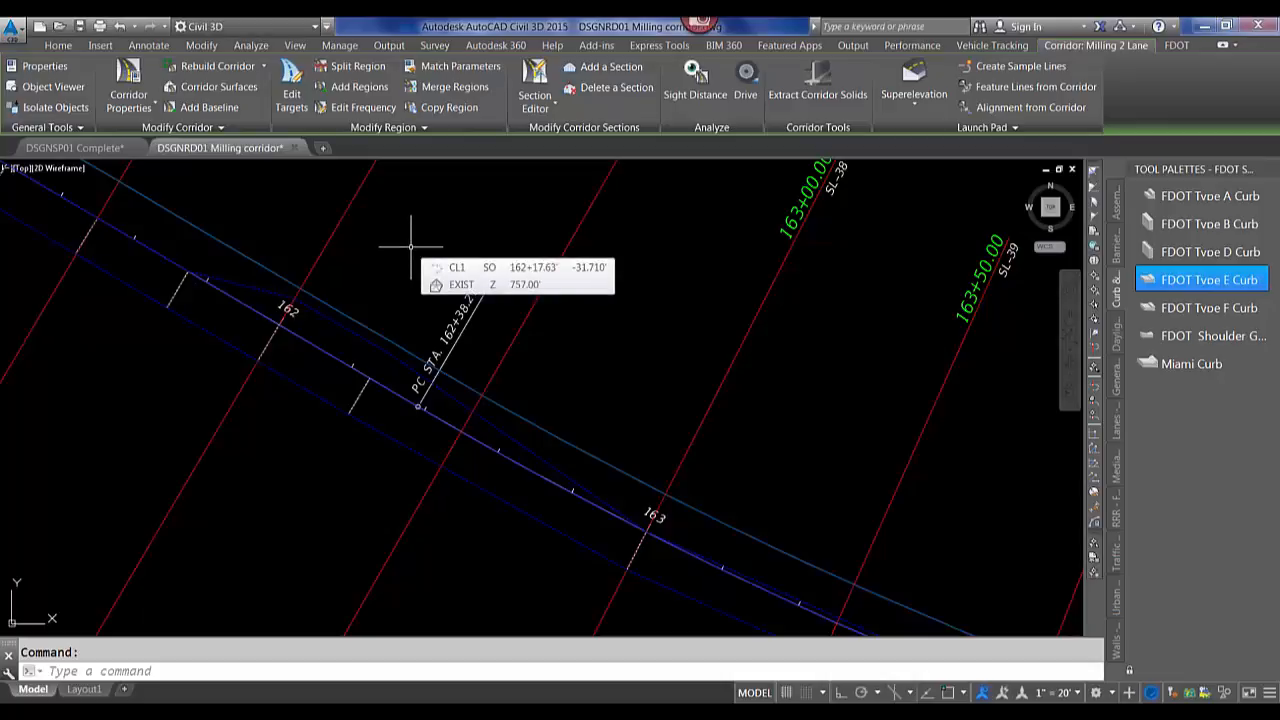
key("Escape")
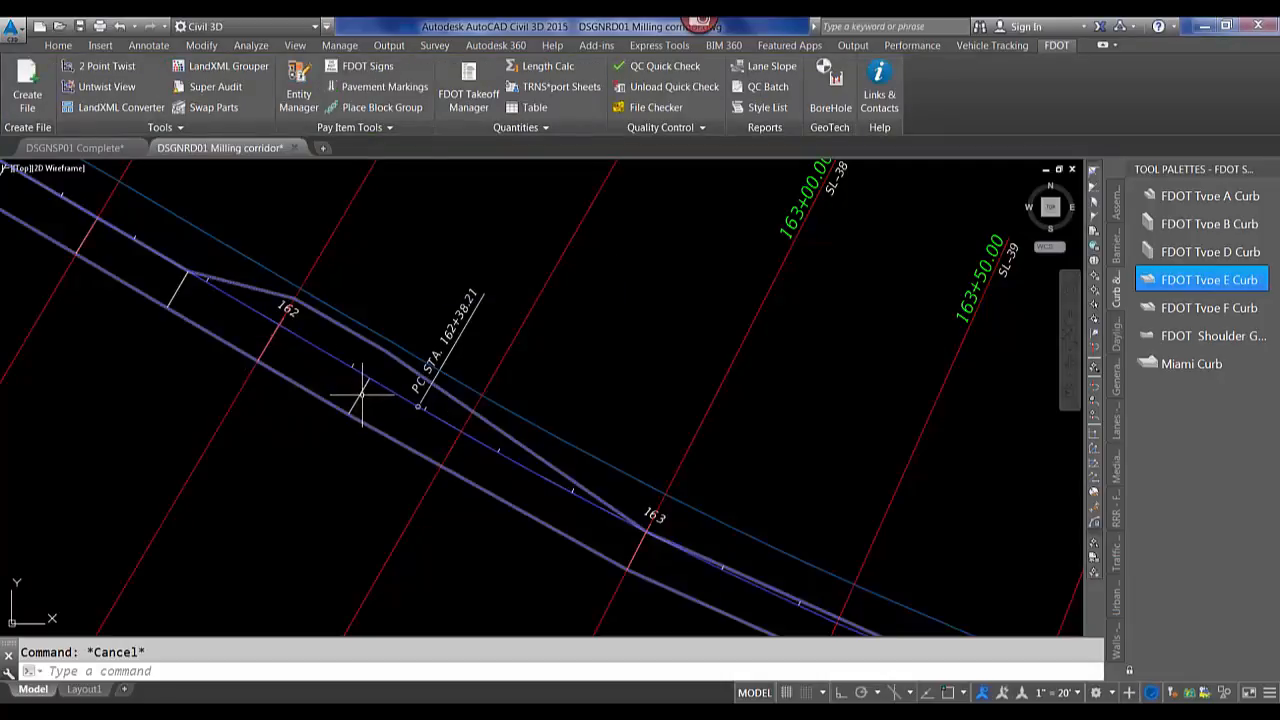
Select the Milling 2 Lane corridor and open it in the Section Editor.
mouse_move(362, 393)
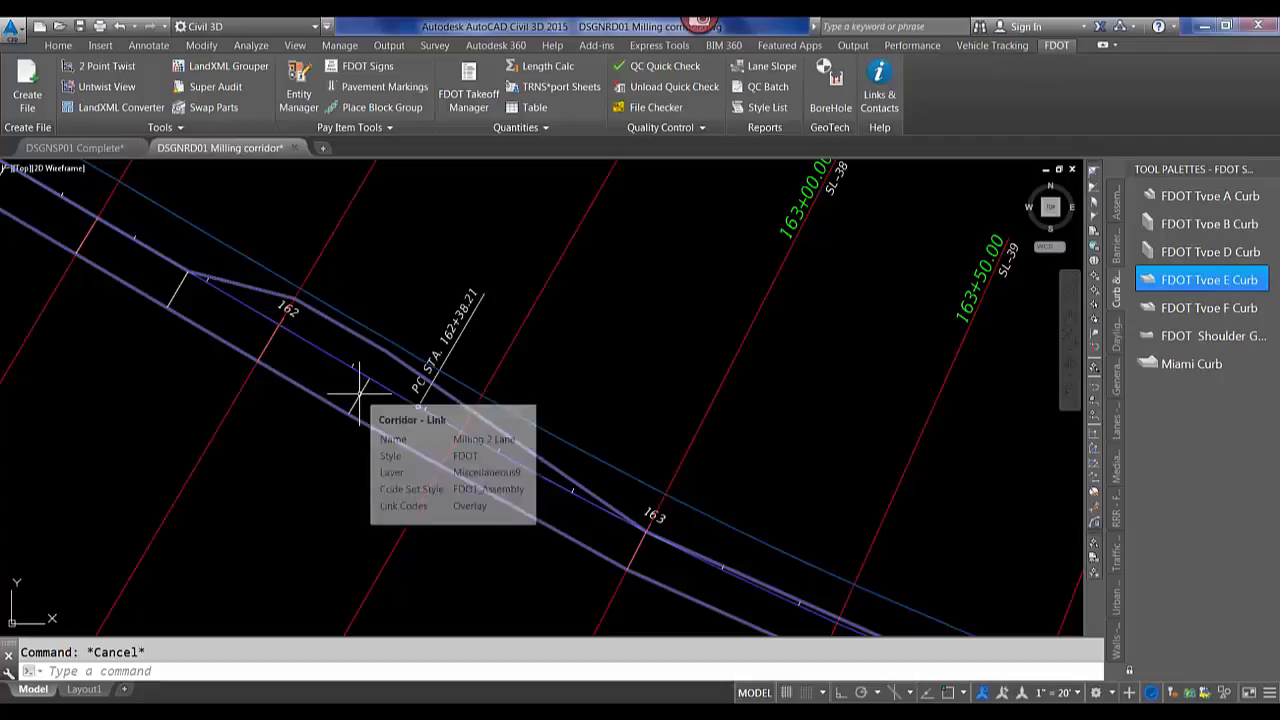
left_click(358, 394)
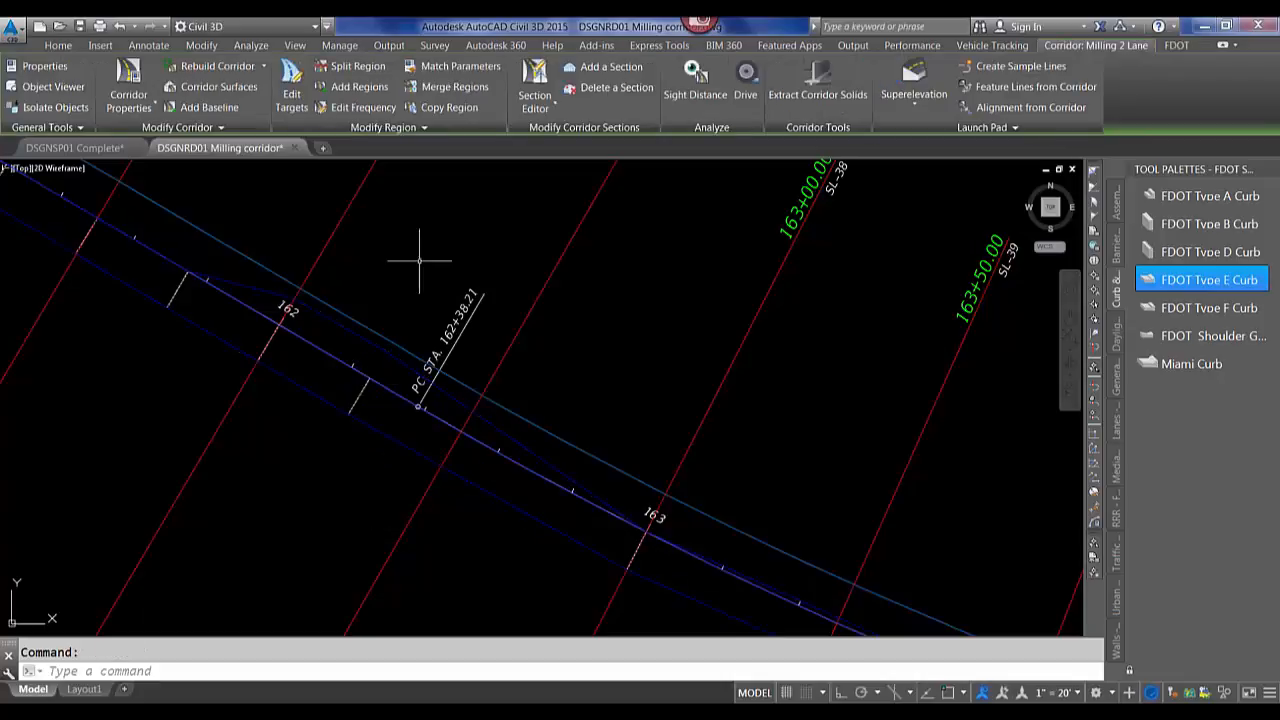
left_click(527, 76)
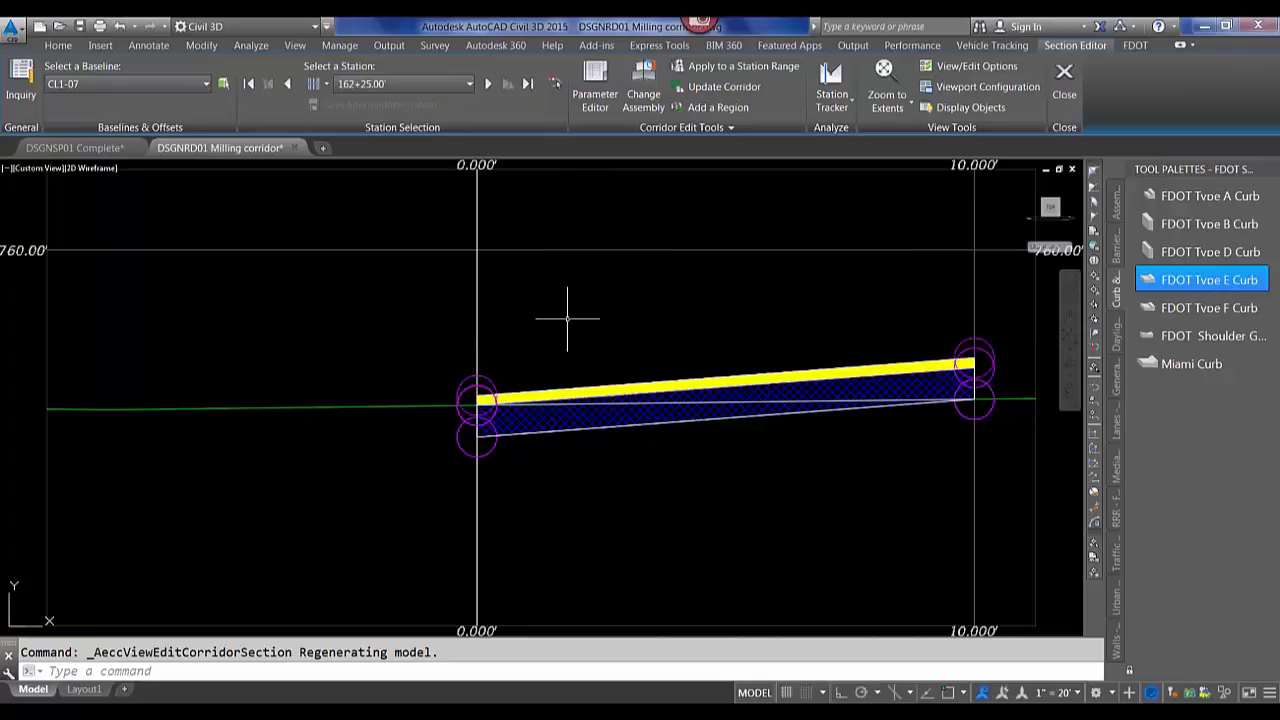
Set the Section Editor's zoom mode to Zoom to an Offset and Elevation.
scroll(677, 340, "down", 7)
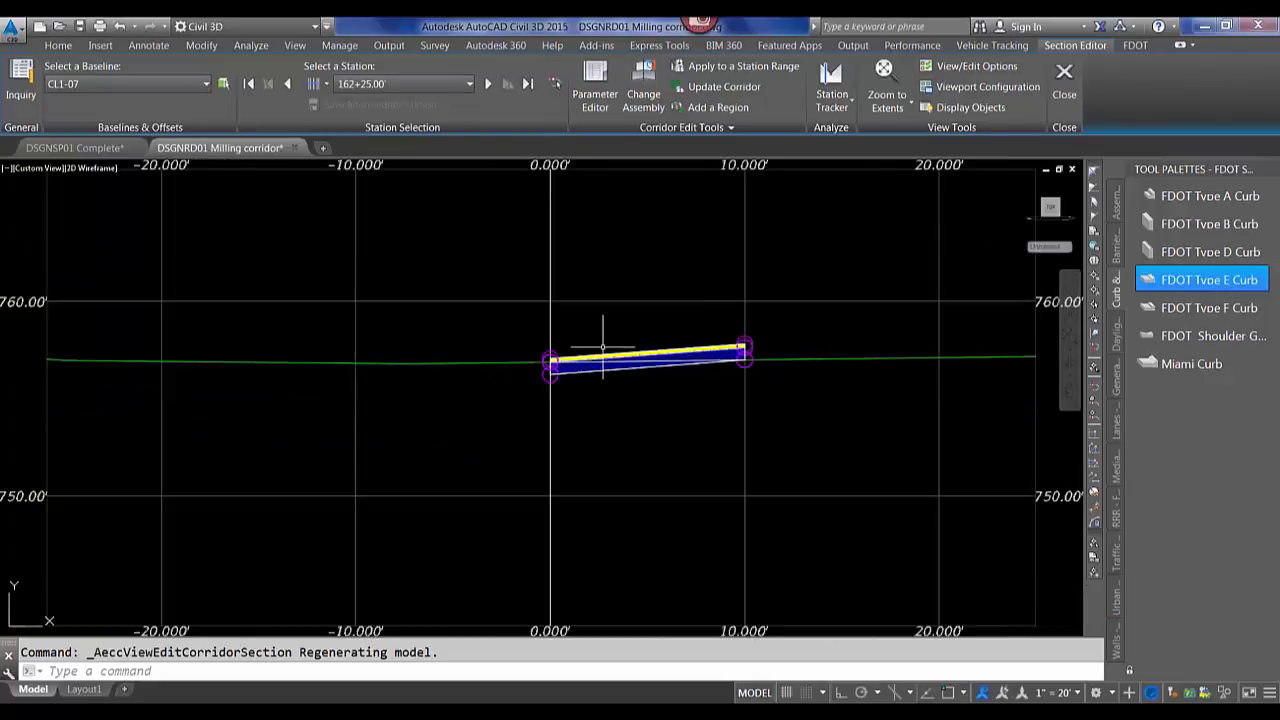
scroll(605, 355, "up", 10)
scroll(610, 355, "down", 12)
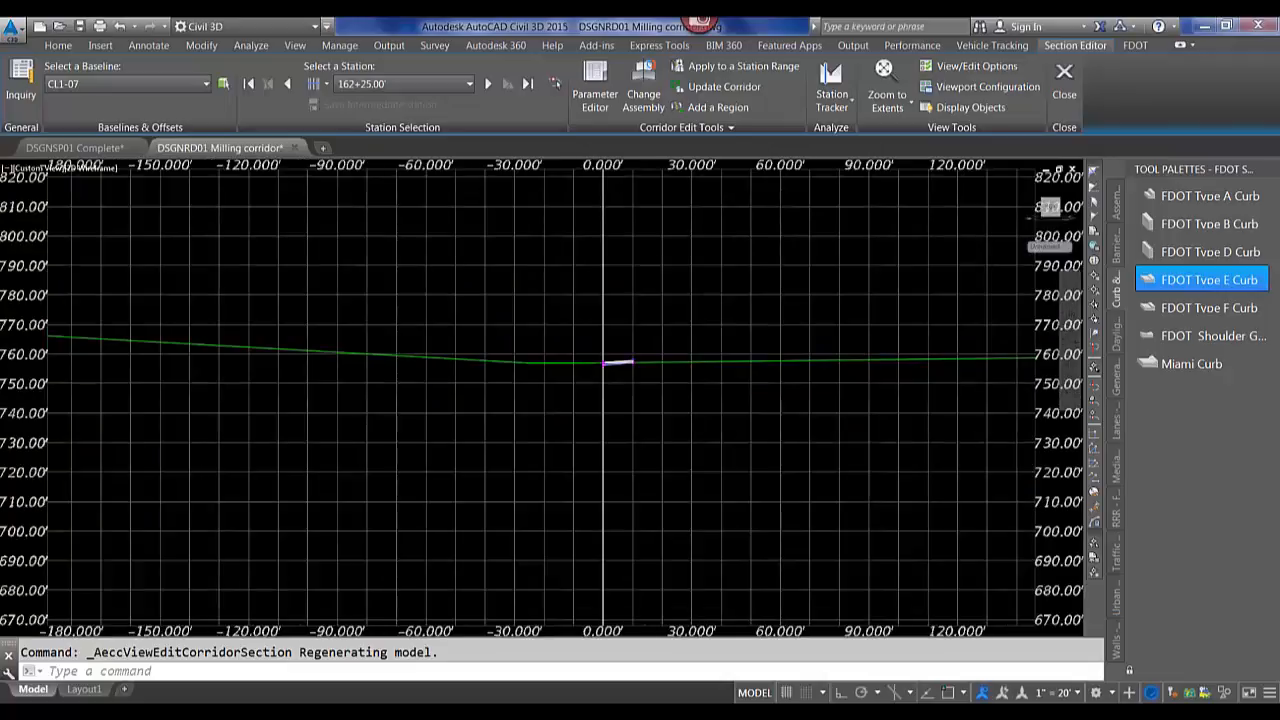
scroll(596, 380, "up", 8)
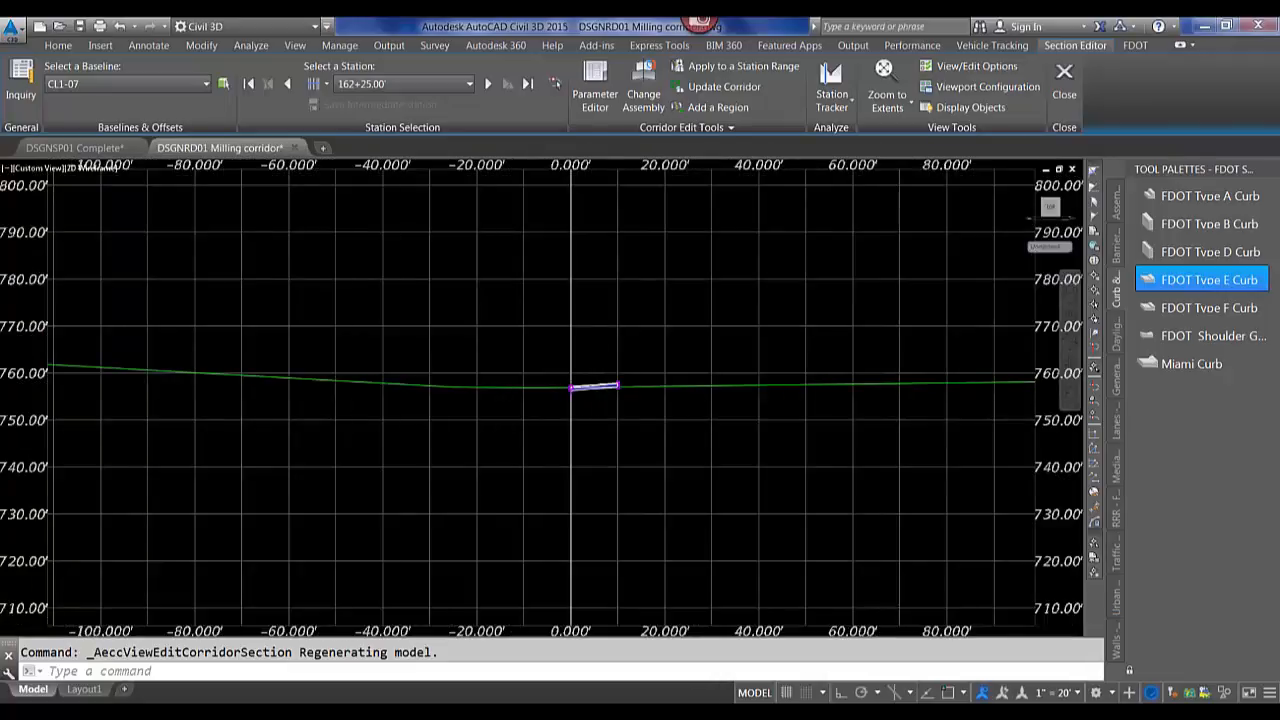
scroll(595, 384, "up", 3)
scroll(593, 384, "up", 2)
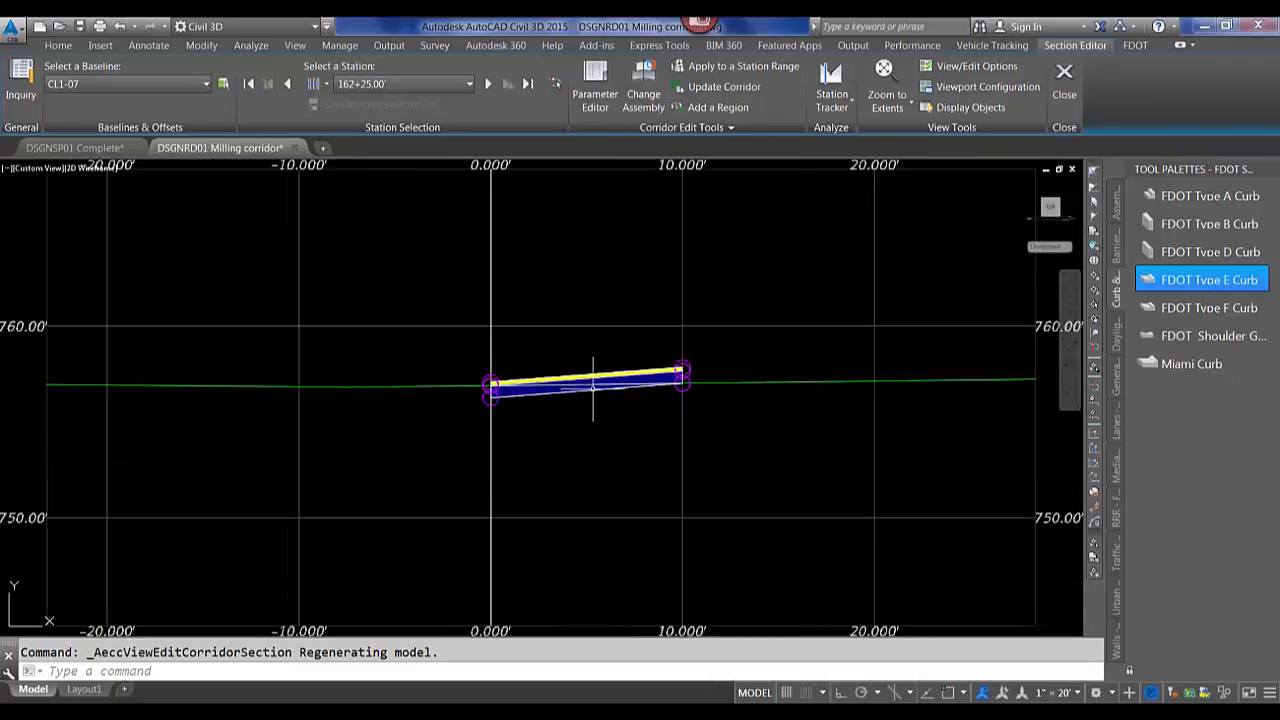
scroll(593, 384, "up", 2)
scroll(449, 418, "down", 2)
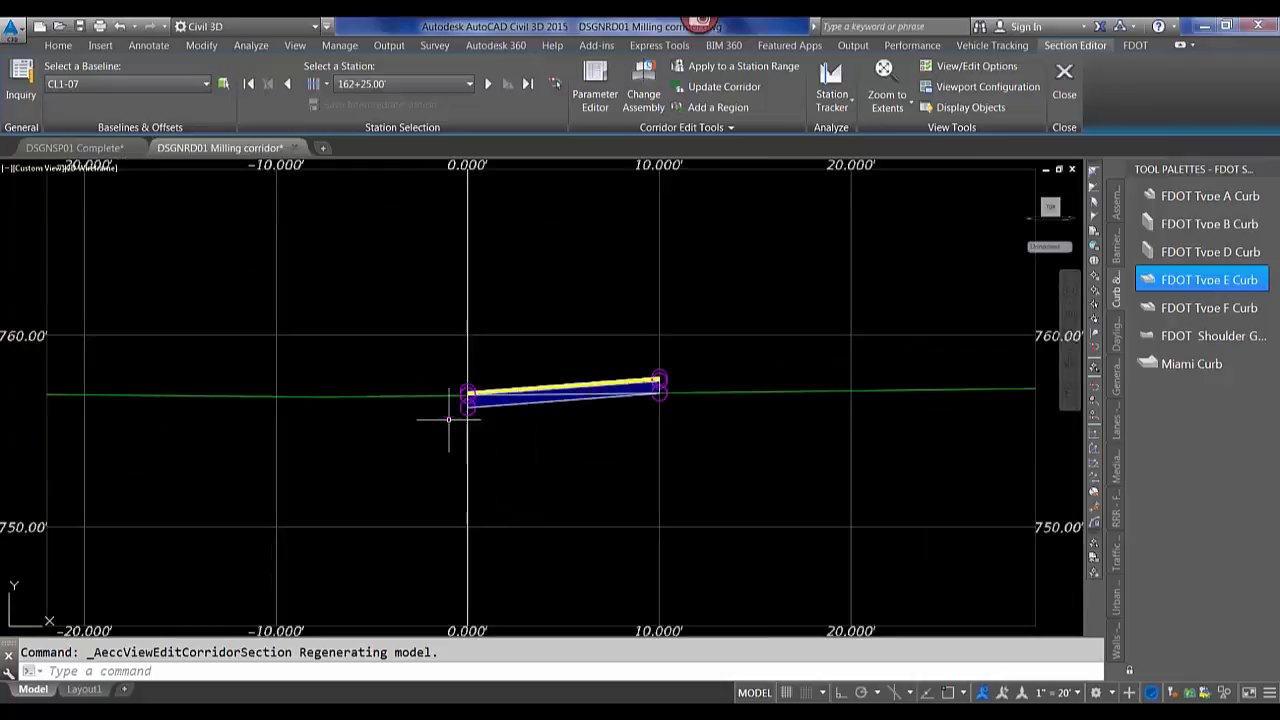
scroll(470, 422, "down", 3)
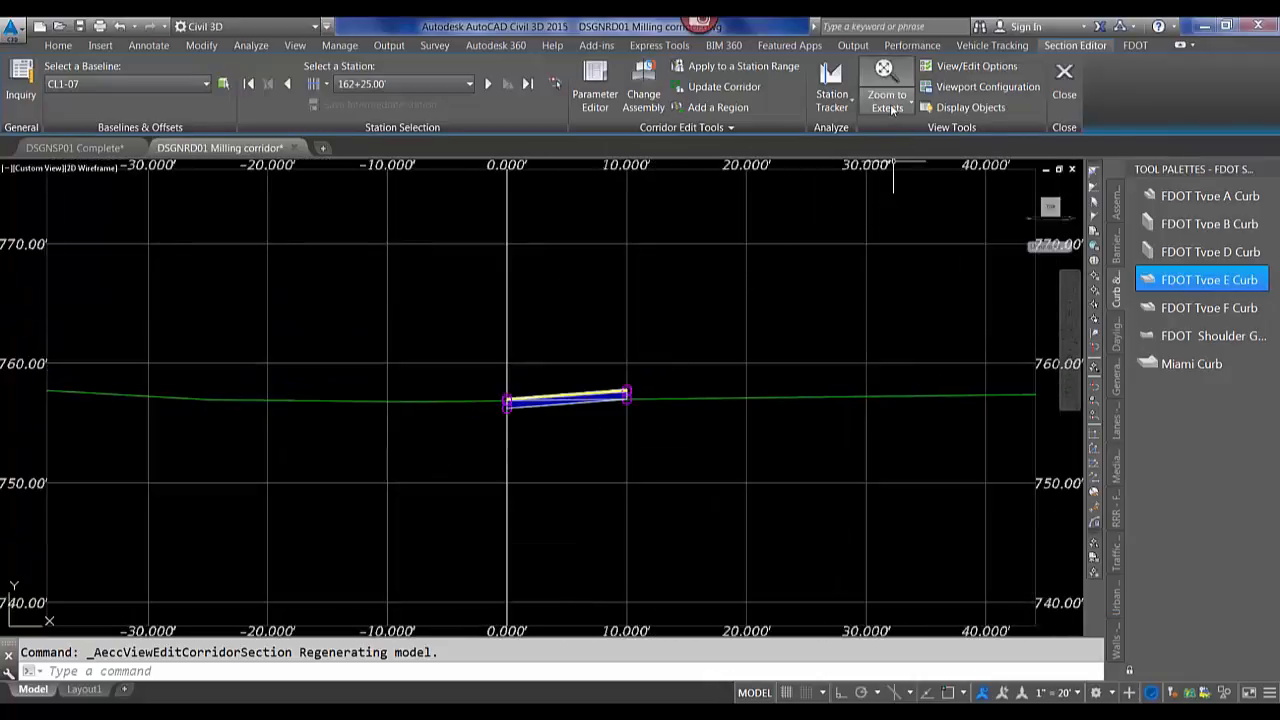
left_click(893, 107)
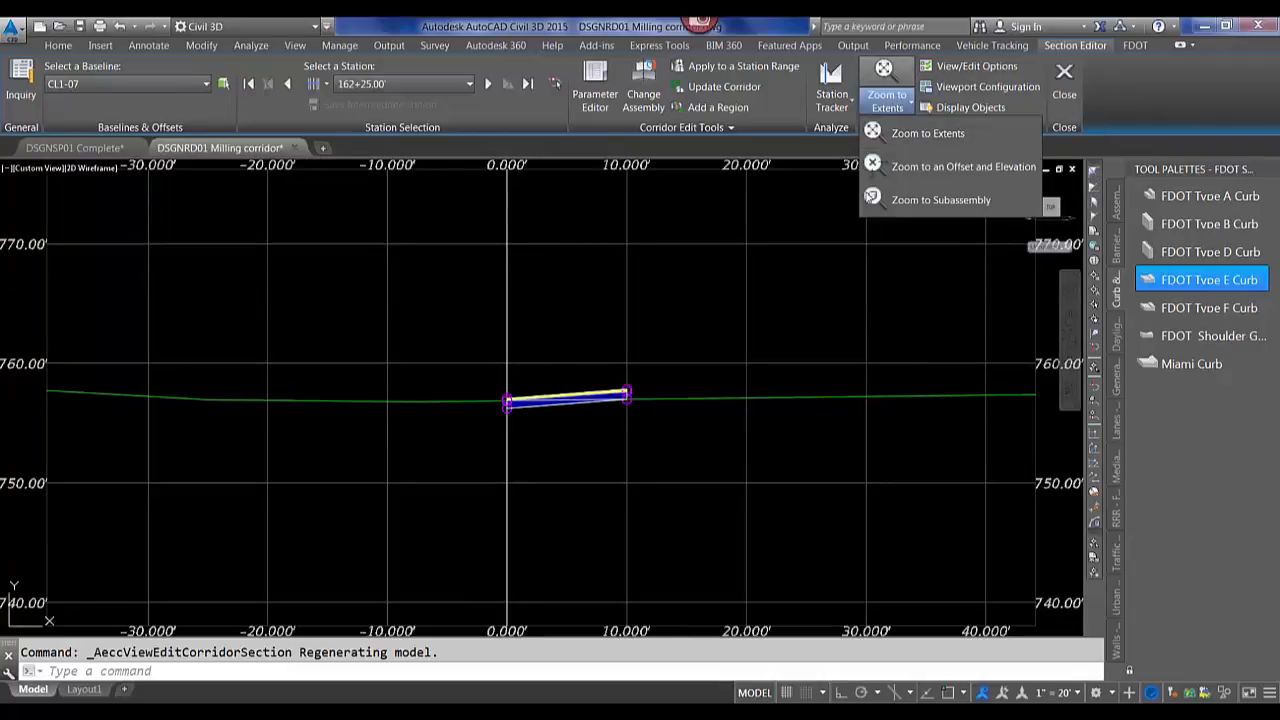
left_click(915, 170)
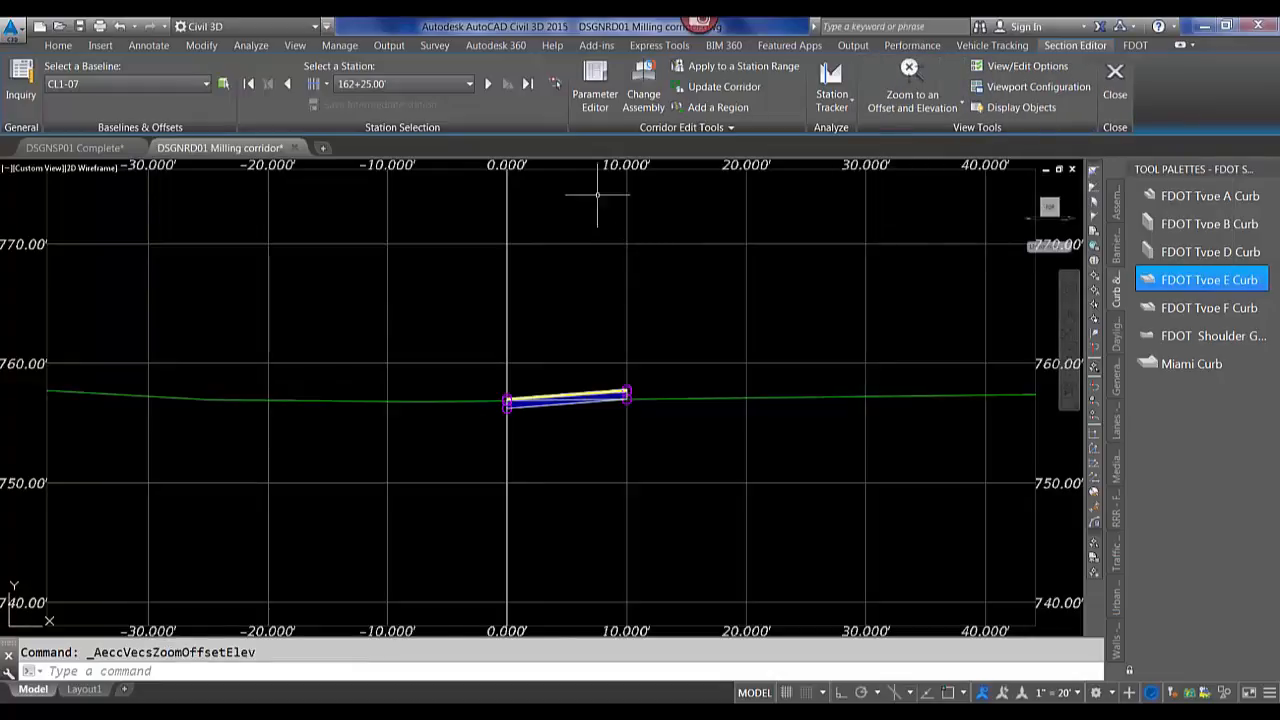
Step forward to stations 163+00.00 and 164+00.00, then close the Section Editor.
left_click(488, 84)
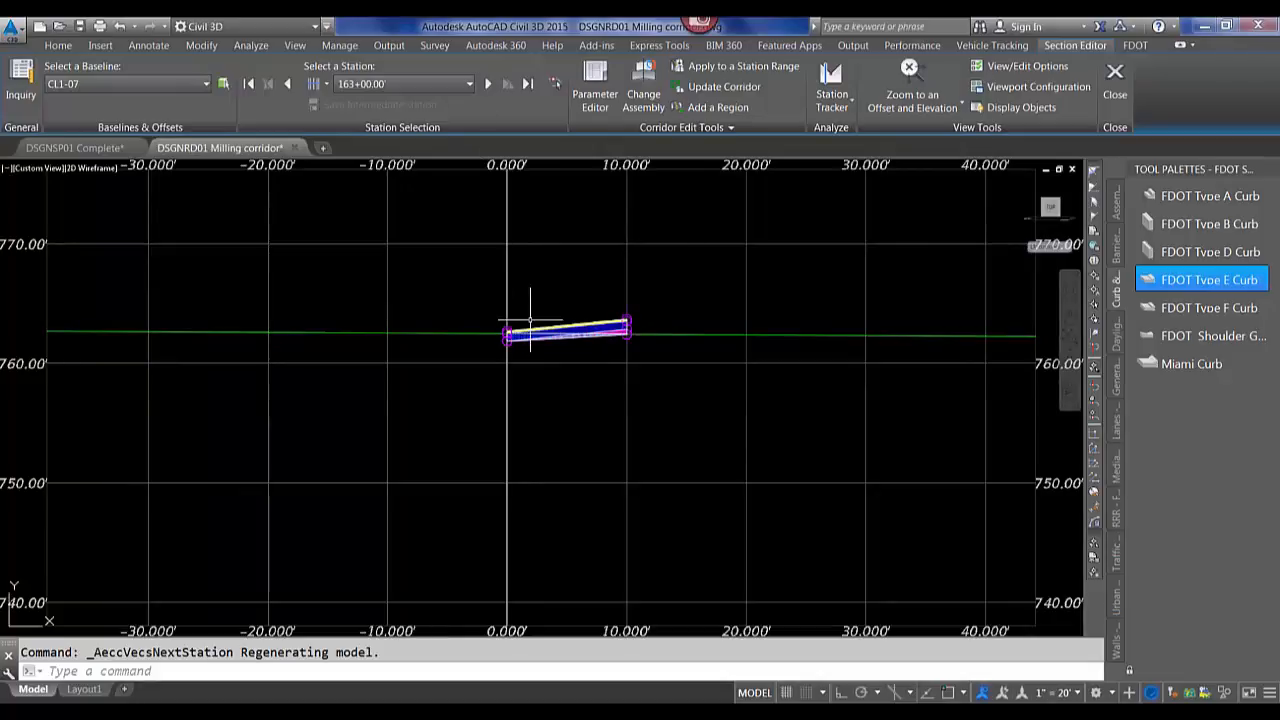
scroll(553, 318, "down", 8)
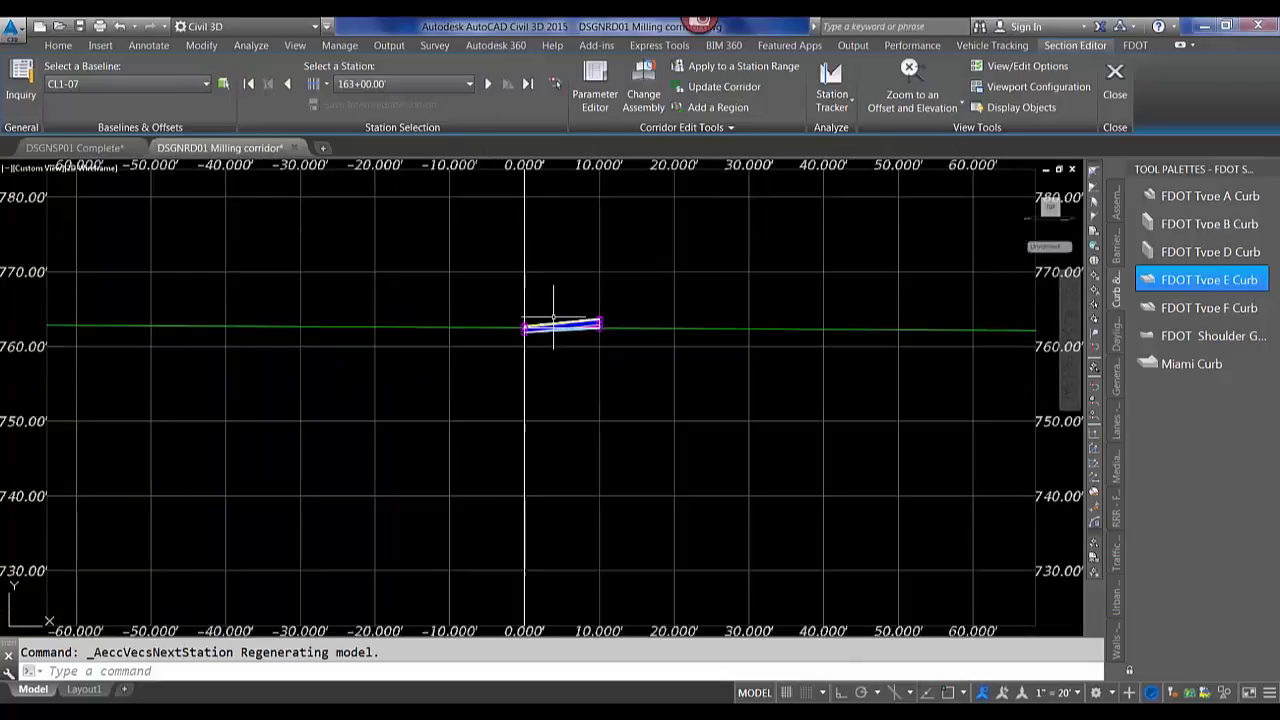
scroll(553, 320, "down", 3)
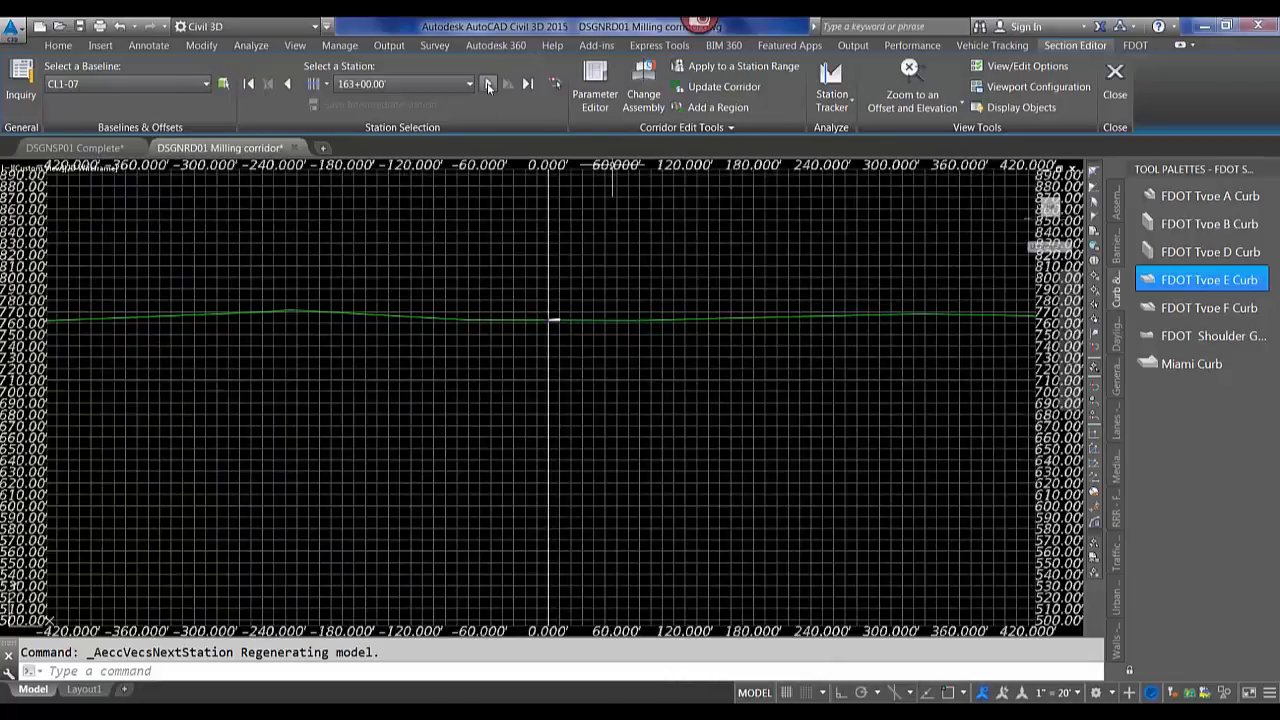
left_click(488, 86)
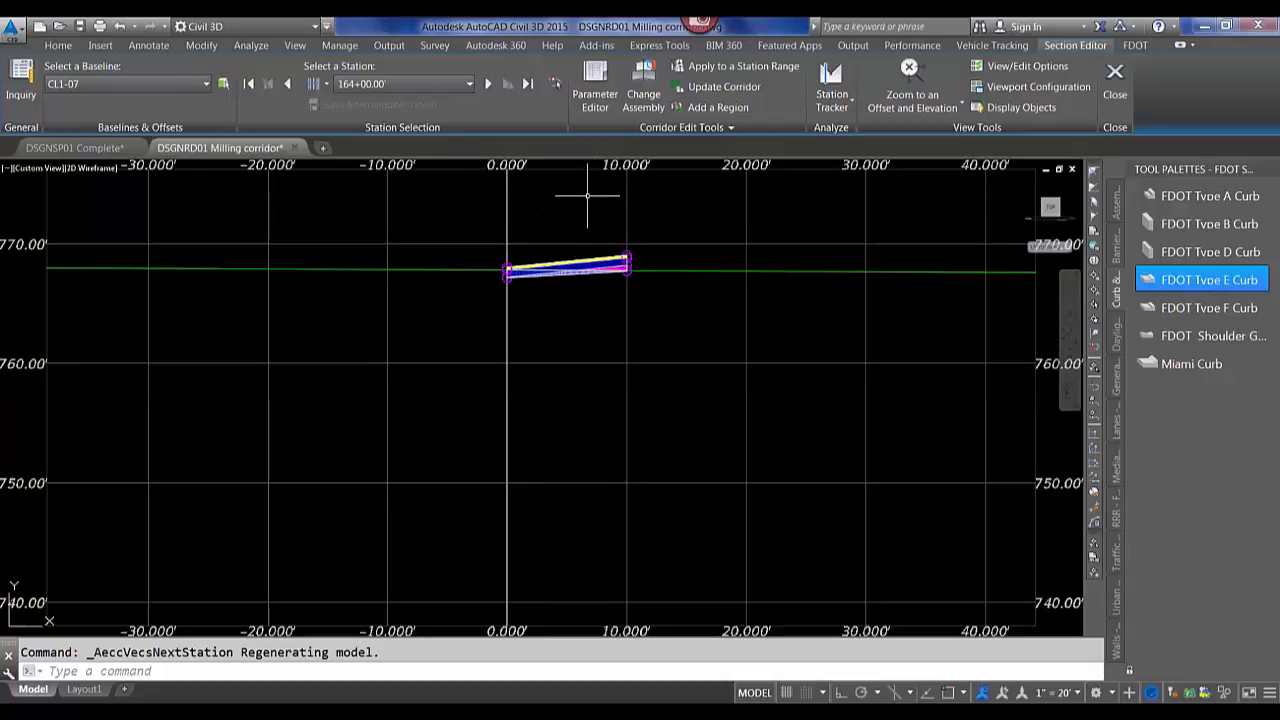
left_click(1115, 80)
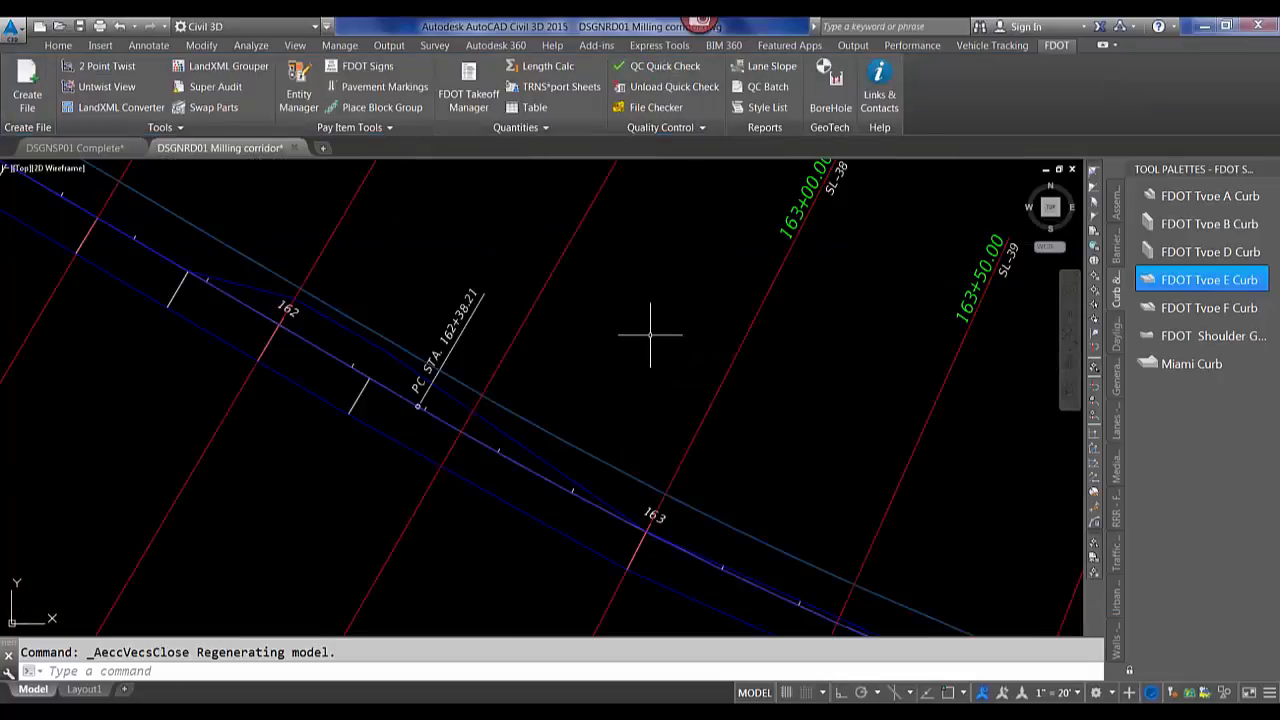
Run the LISTAVAILABLEPOINTNUMBERS command in the milling drawing.
scroll(597, 353, "down", 4)
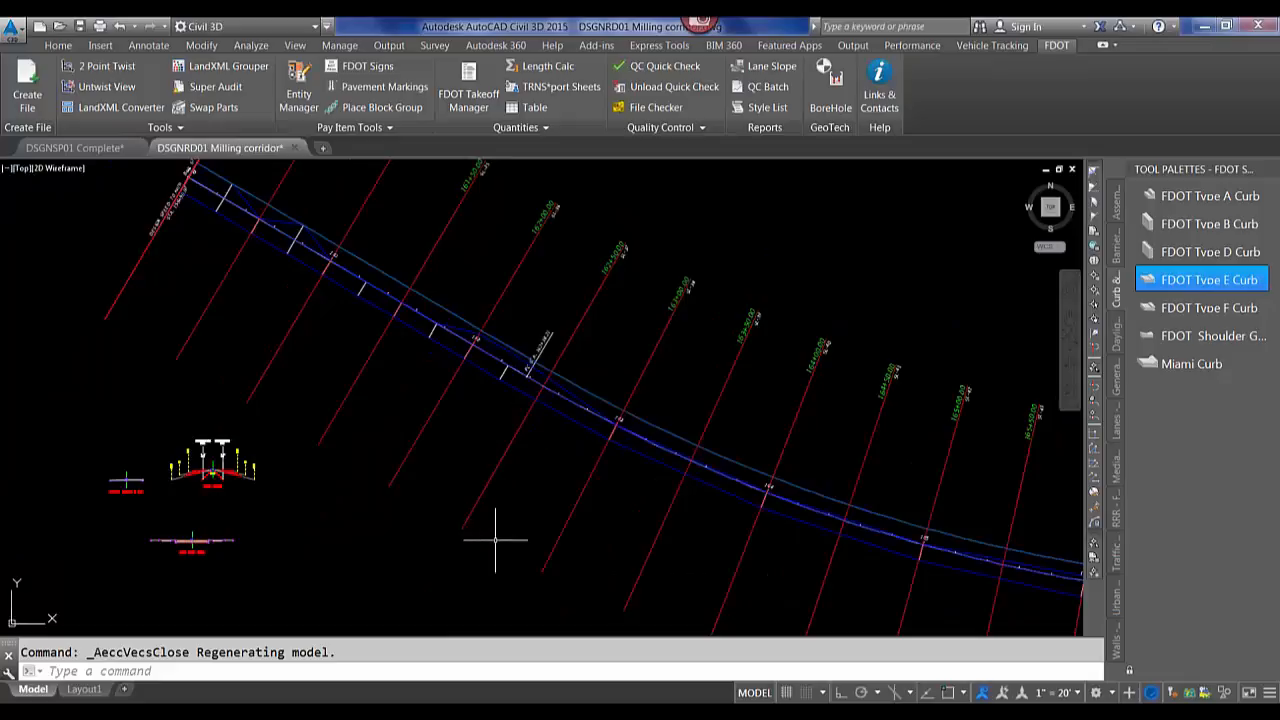
mouse_move(495, 540)
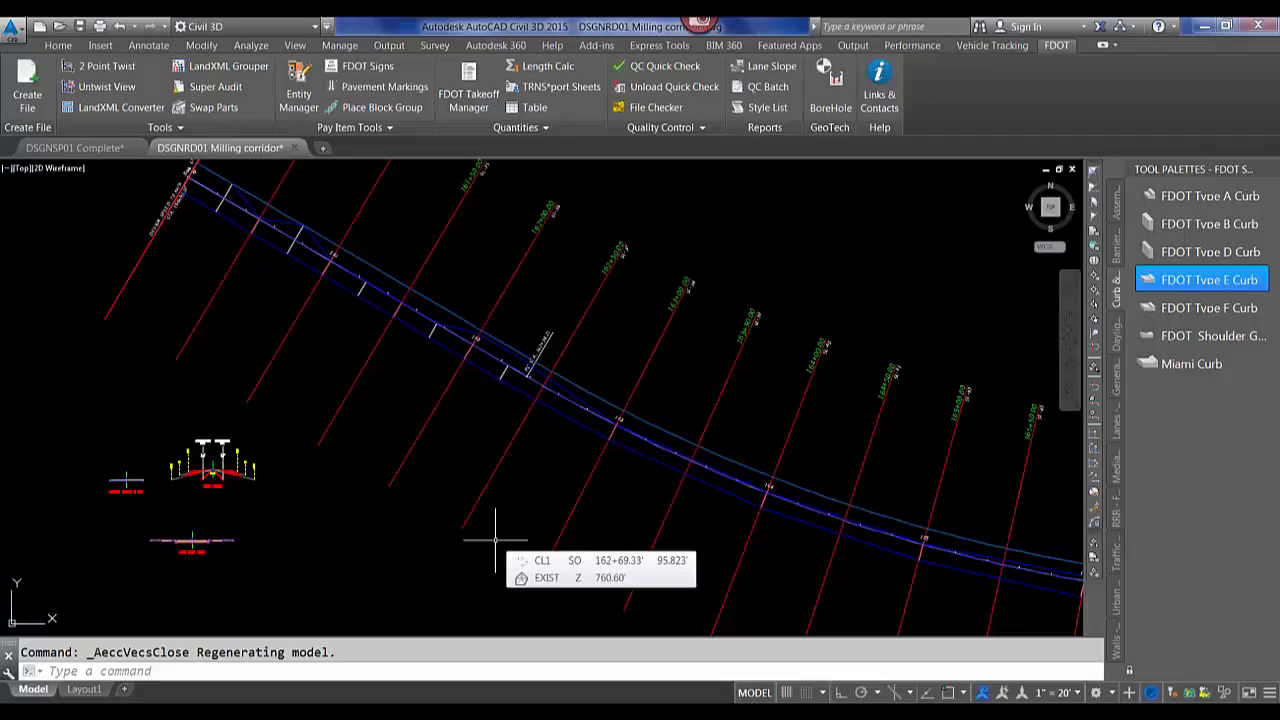
type("list")
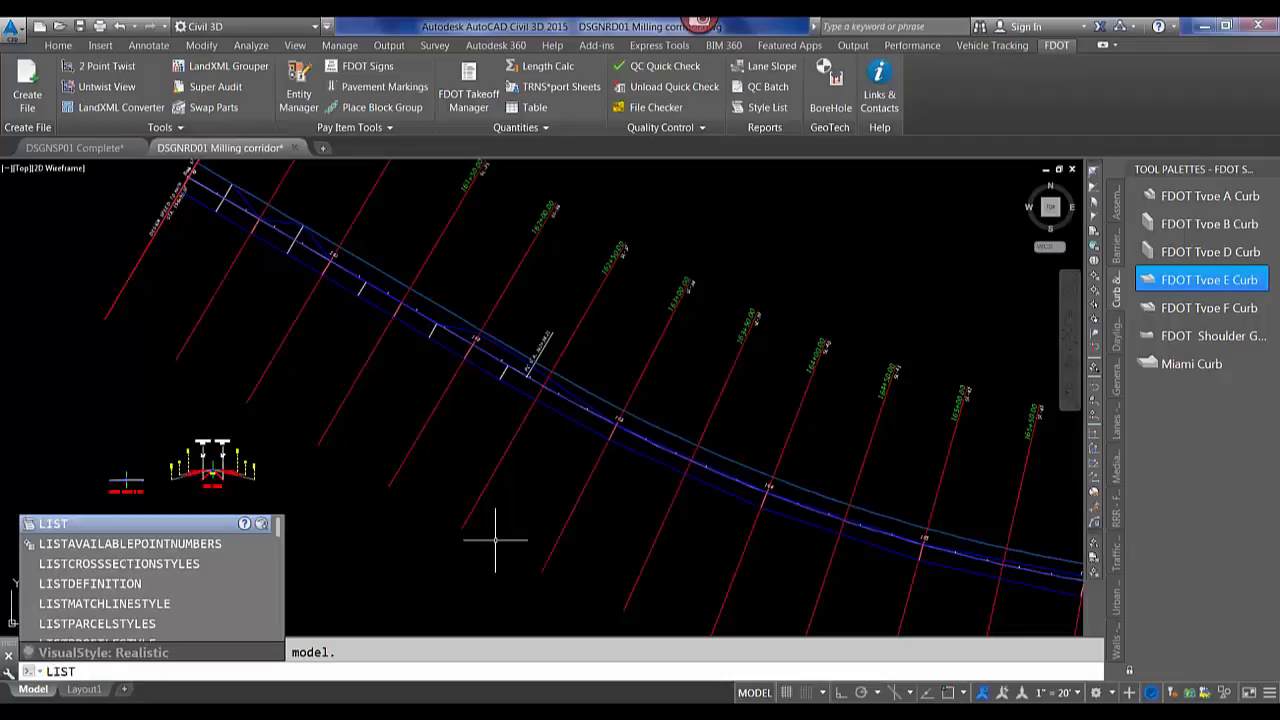
type("ava")
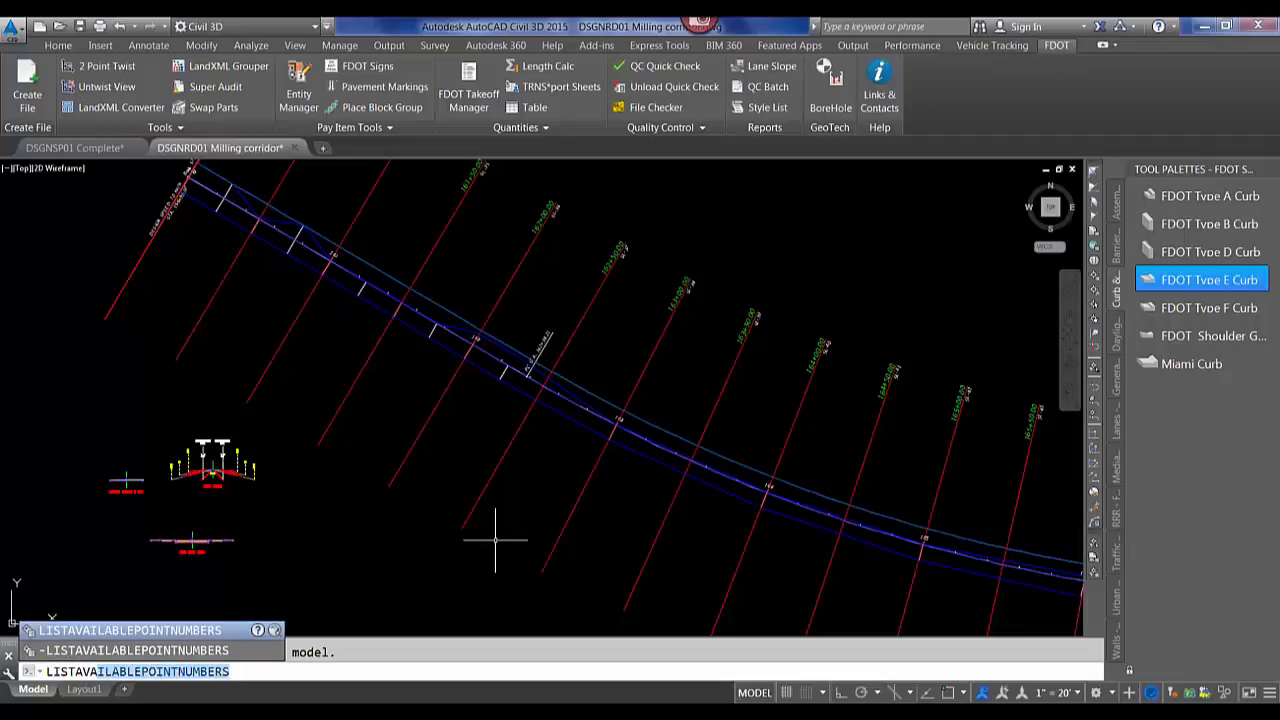
key("Return")
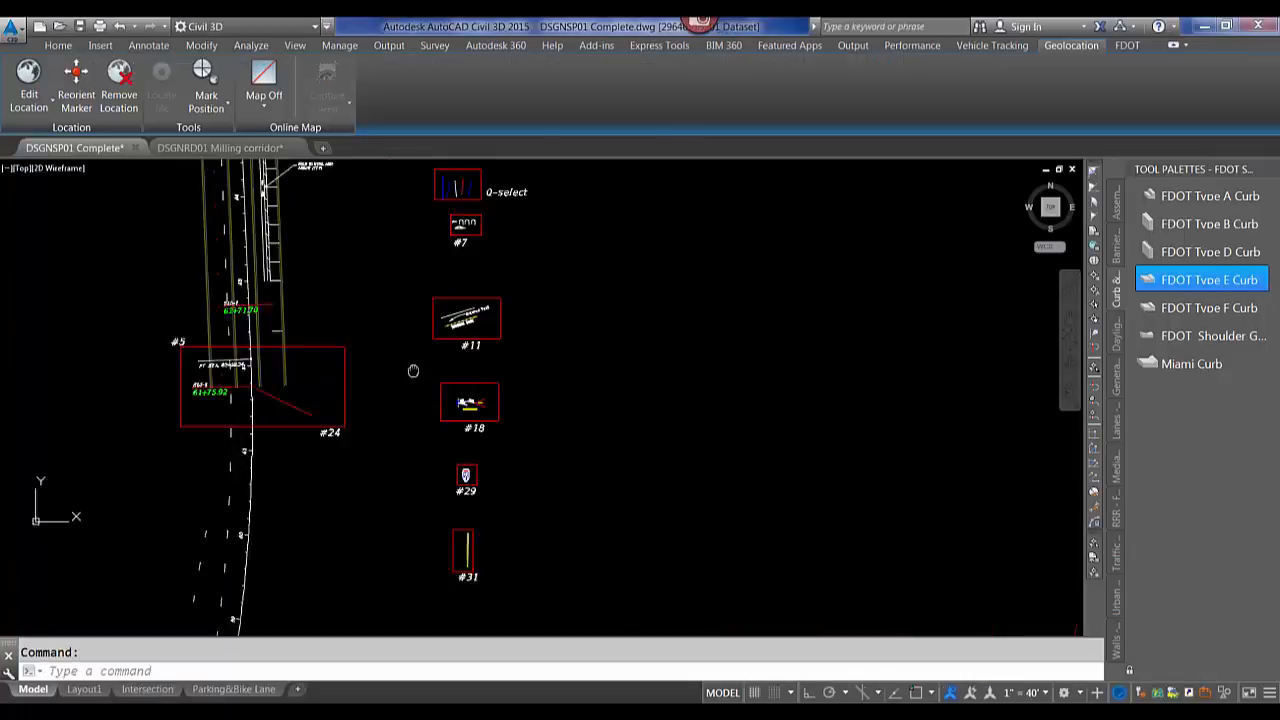
In the DSGNSP01 Complete drawing, start Match Properties with the SLG-1 station label as source and open its Settings.
middle_click_drag(413, 373, 422, 350)
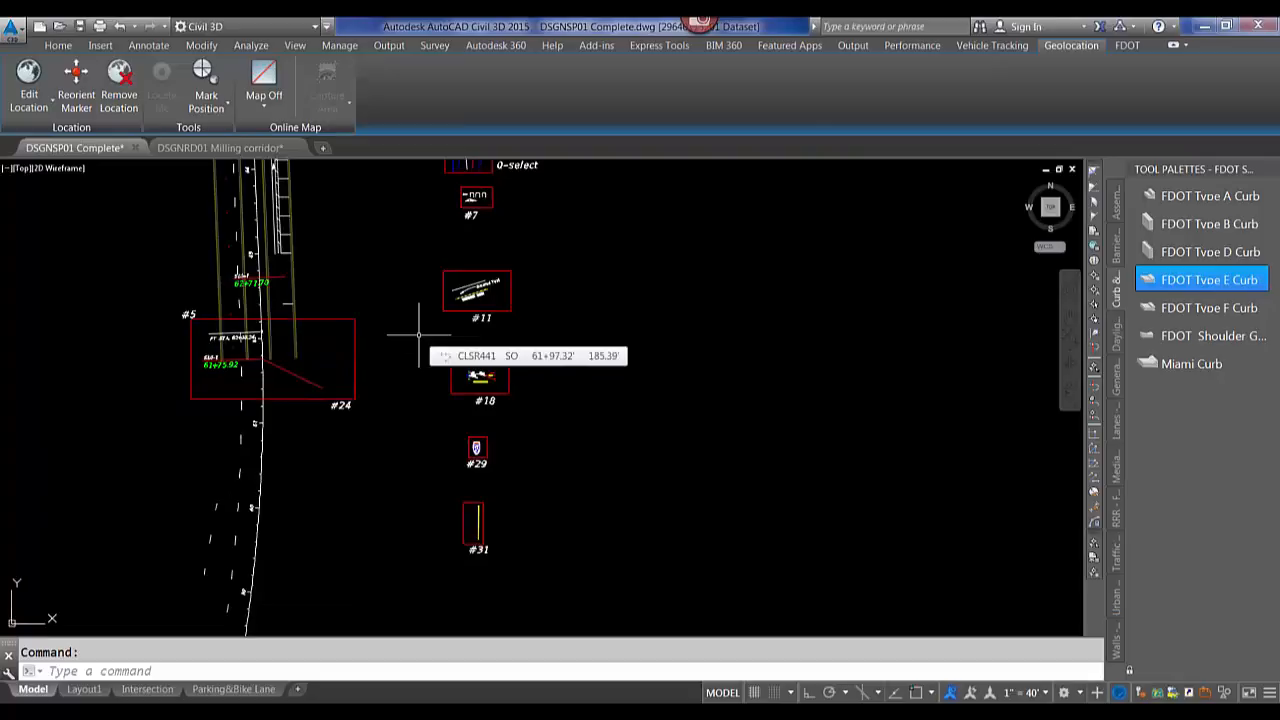
scroll(217, 320, "up", 5)
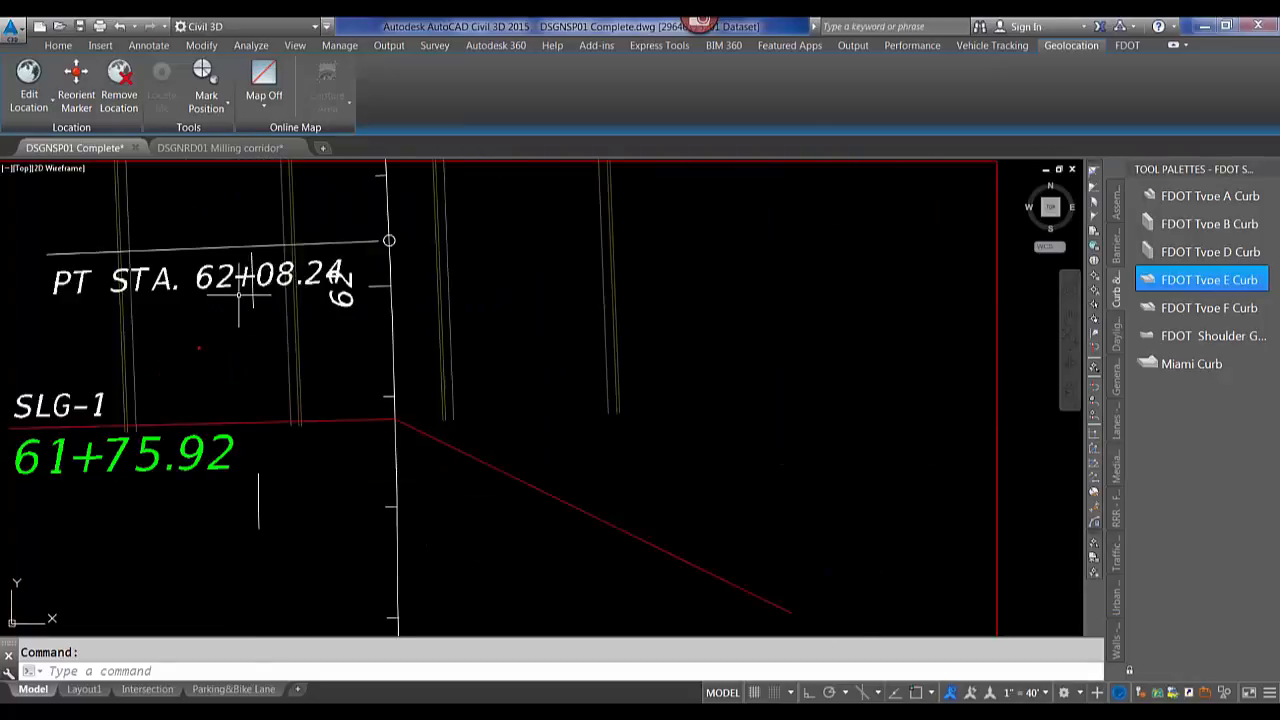
scroll(360, 457, "down", 3)
mouse_move(597, 292)
middle_mouse_down()
mouse_move(569, 377)
mouse_move(574, 450)
middle_mouse_up()
left_click(58, 45)
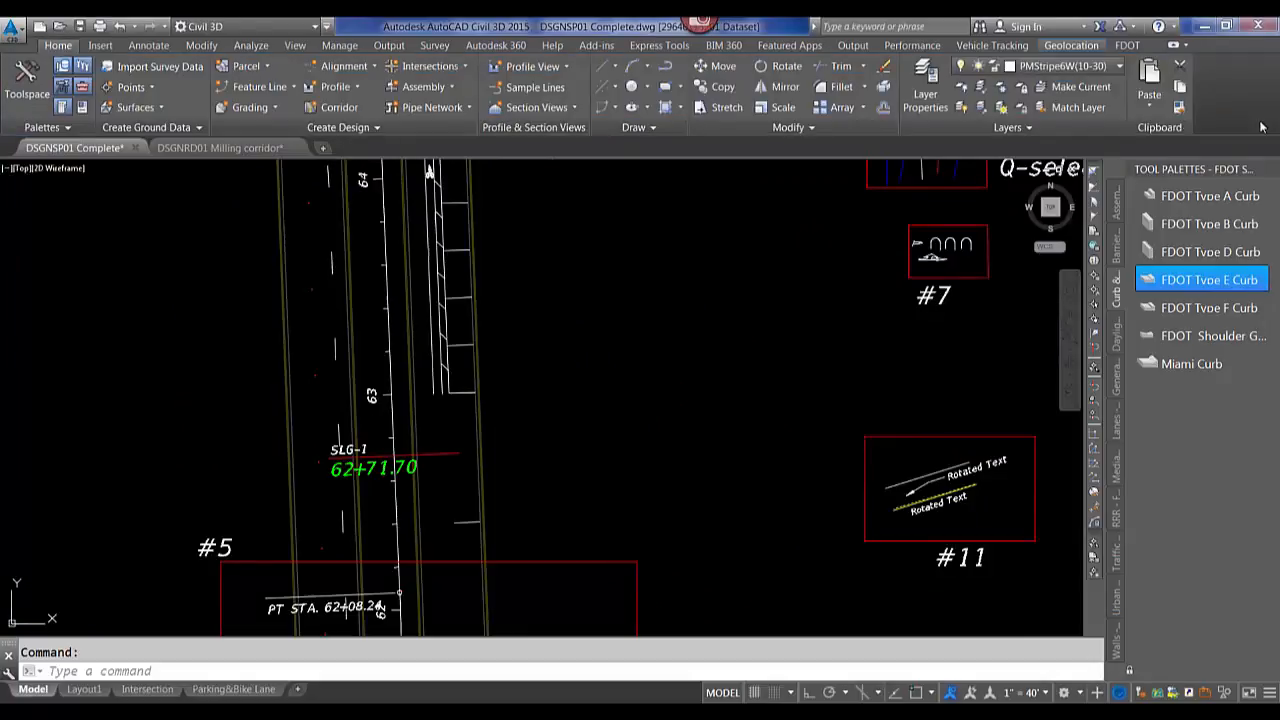
left_click(1178, 108)
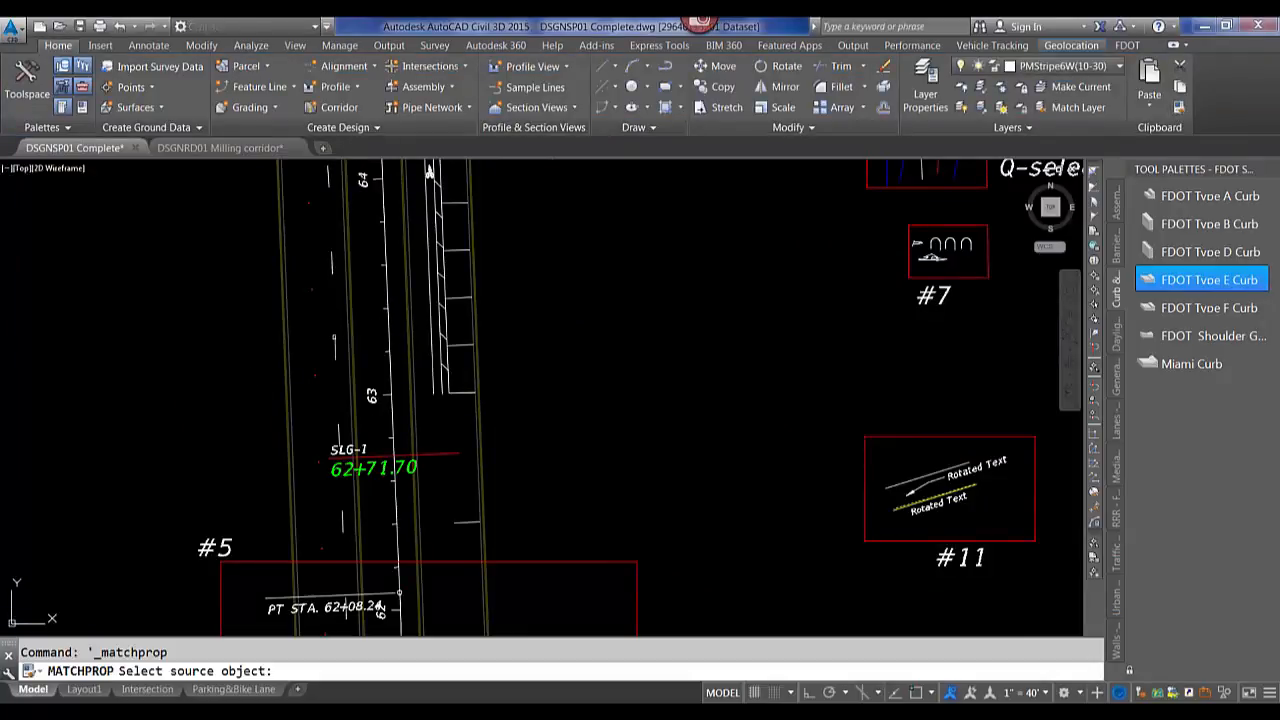
left_click(335, 344)
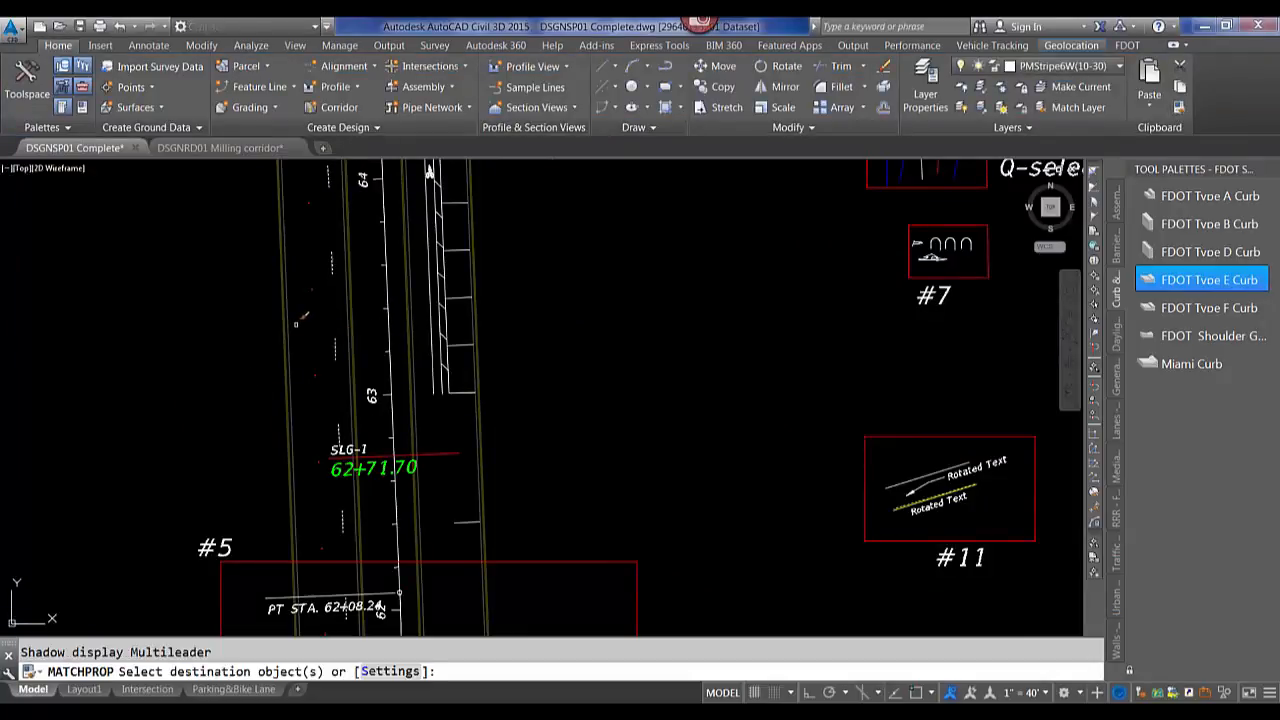
type("s")
key("Return")
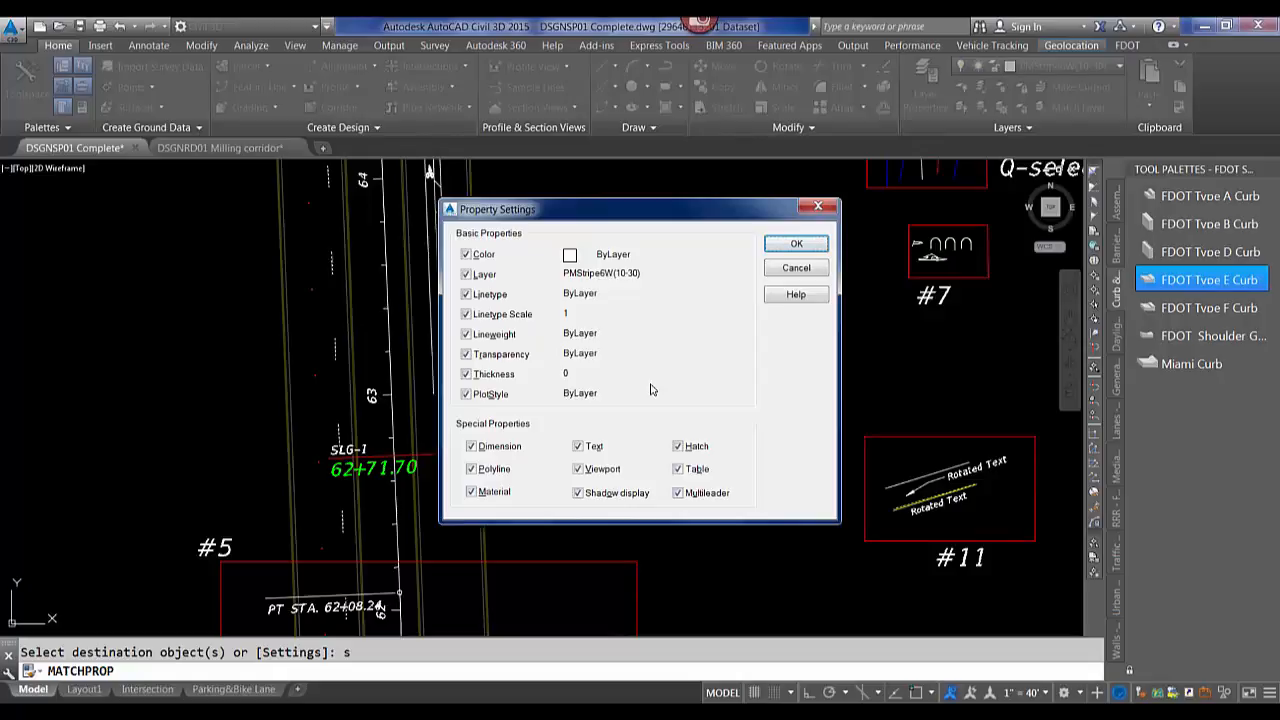
Cancel the Property Settings dialog and exit the Match Properties command.
left_click(796, 270)
mouse_move(115, 713)
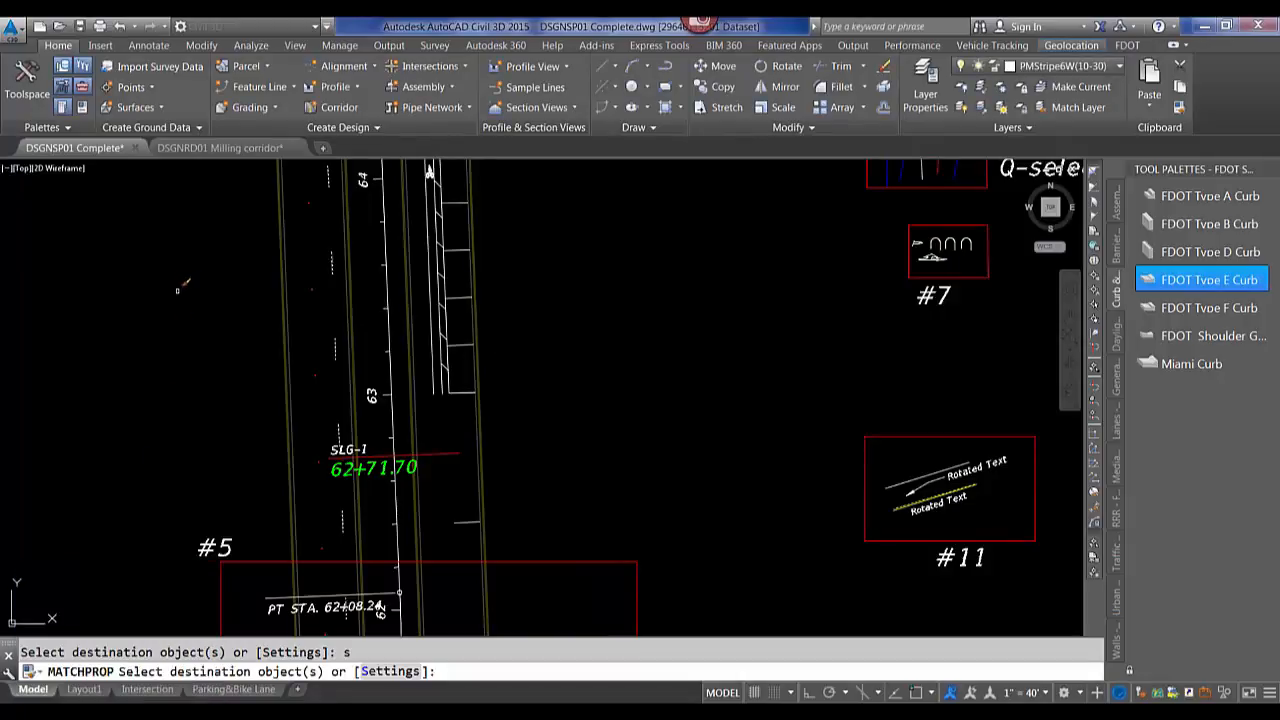
key("Escape")
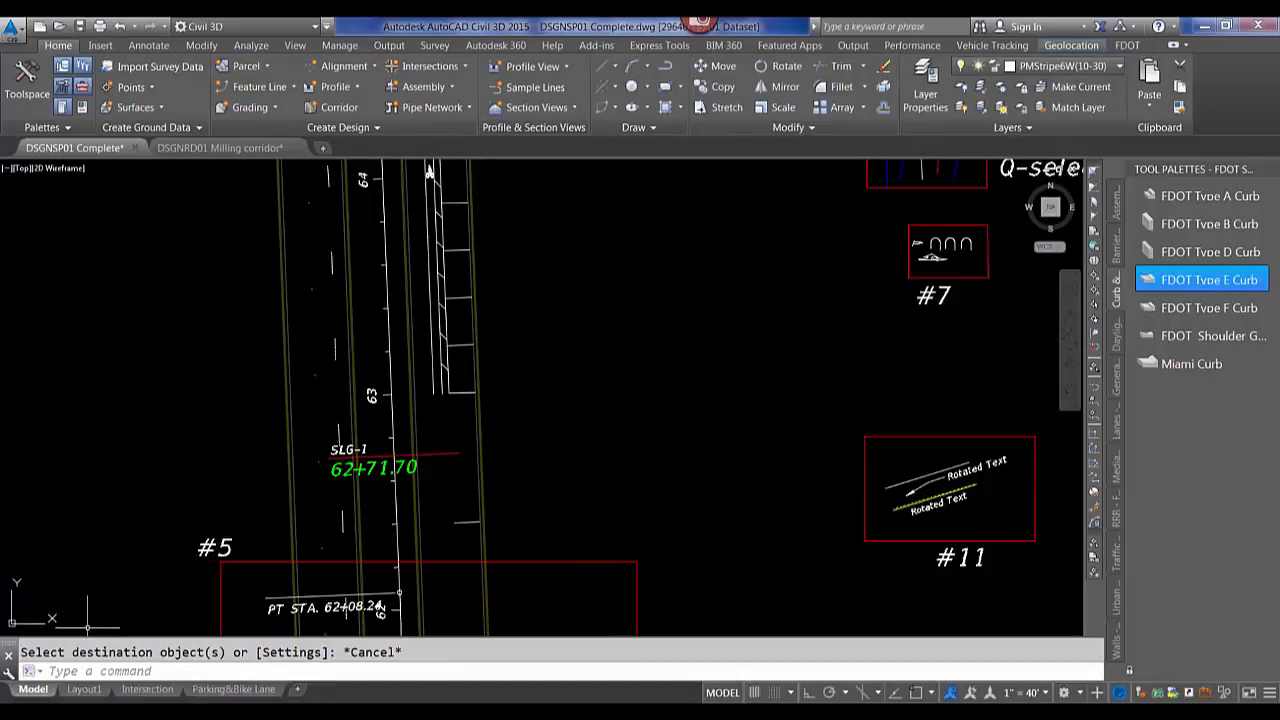
Switch to the Civil 3D 2016 drawing and start entering the CLOSEALL command, then cancel it.
left_click(90, 712)
left_click(354, 337)
left_click(354, 337)
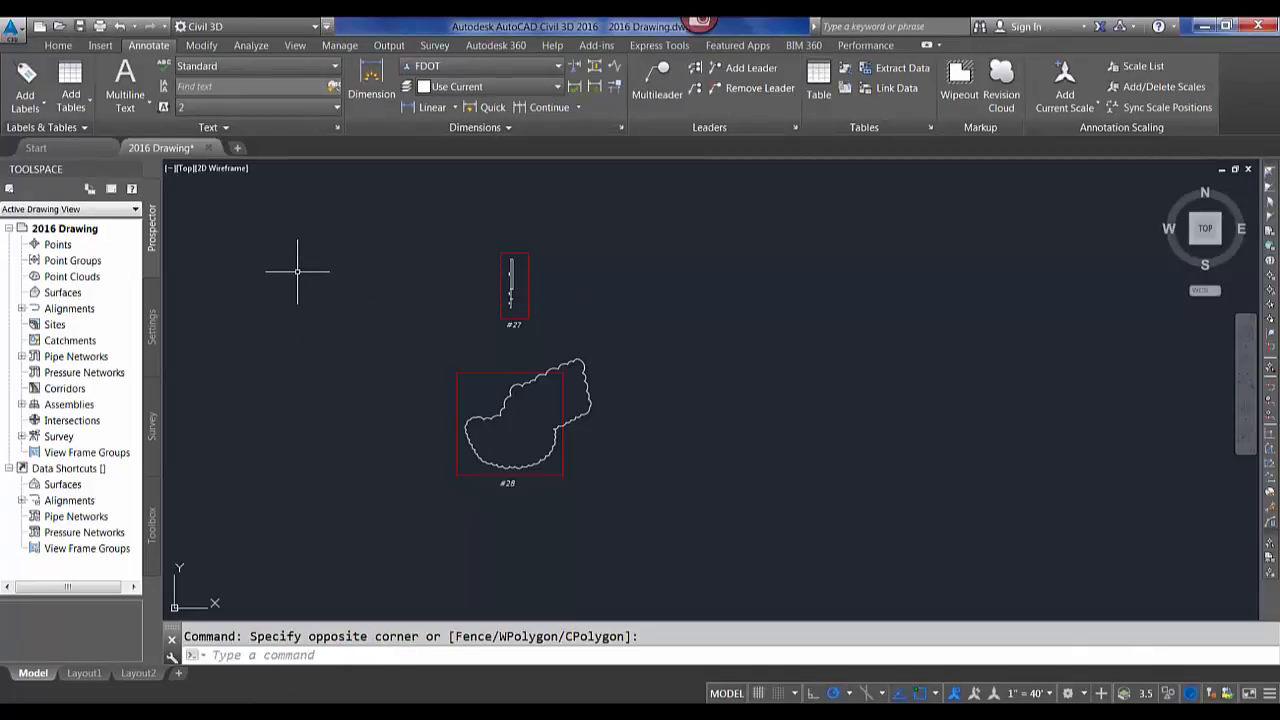
type("closea")
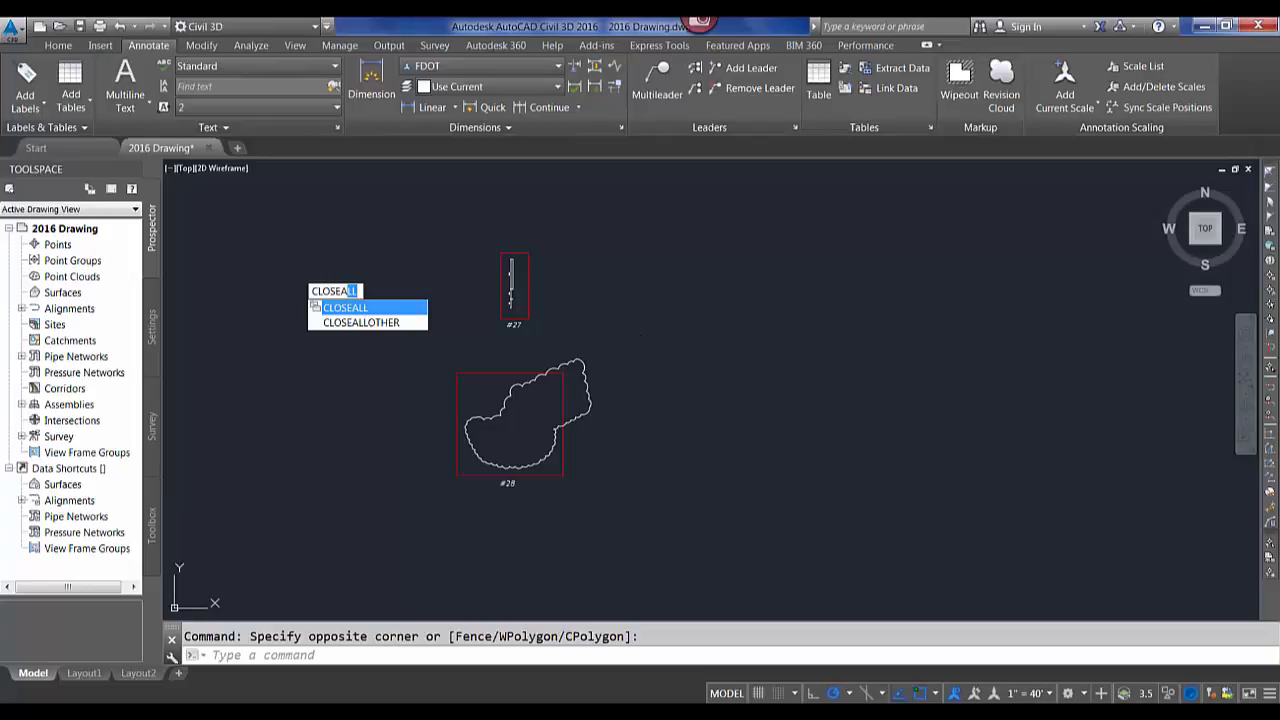
key("Escape")
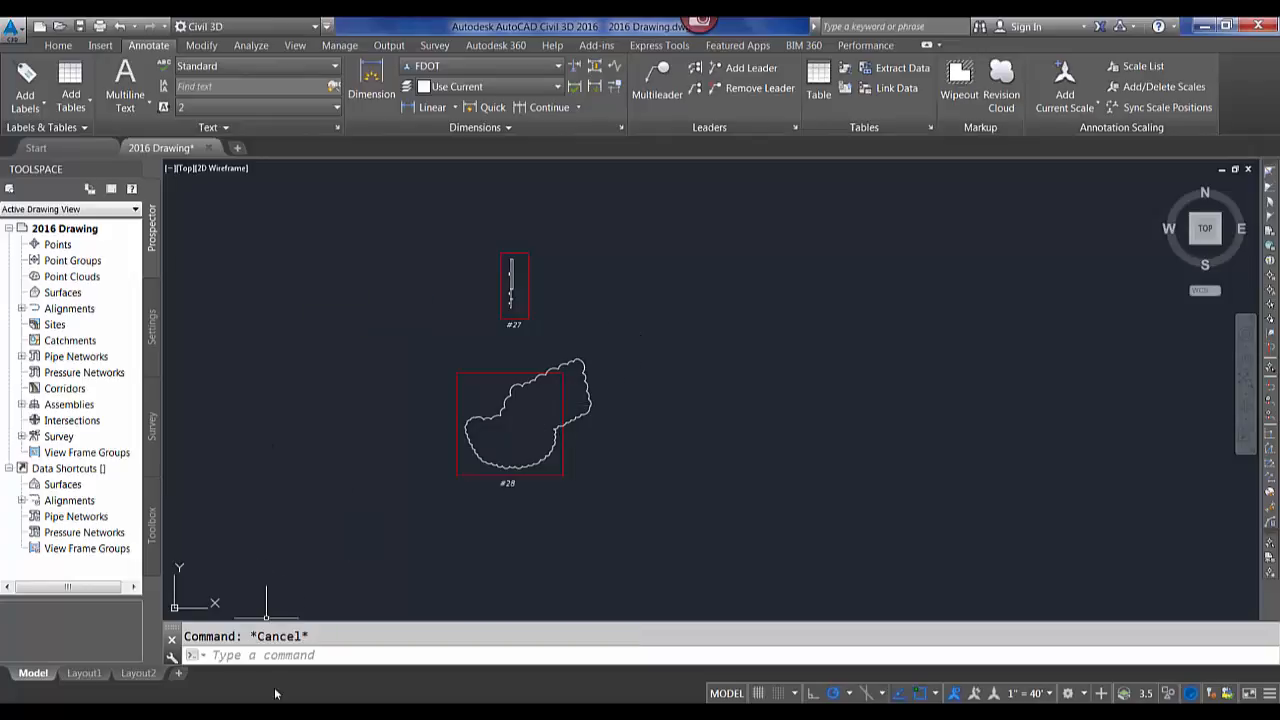
Return to the DSGNSP01 Complete drawing, open Help and search it for qselect.
mouse_move(511, 648)
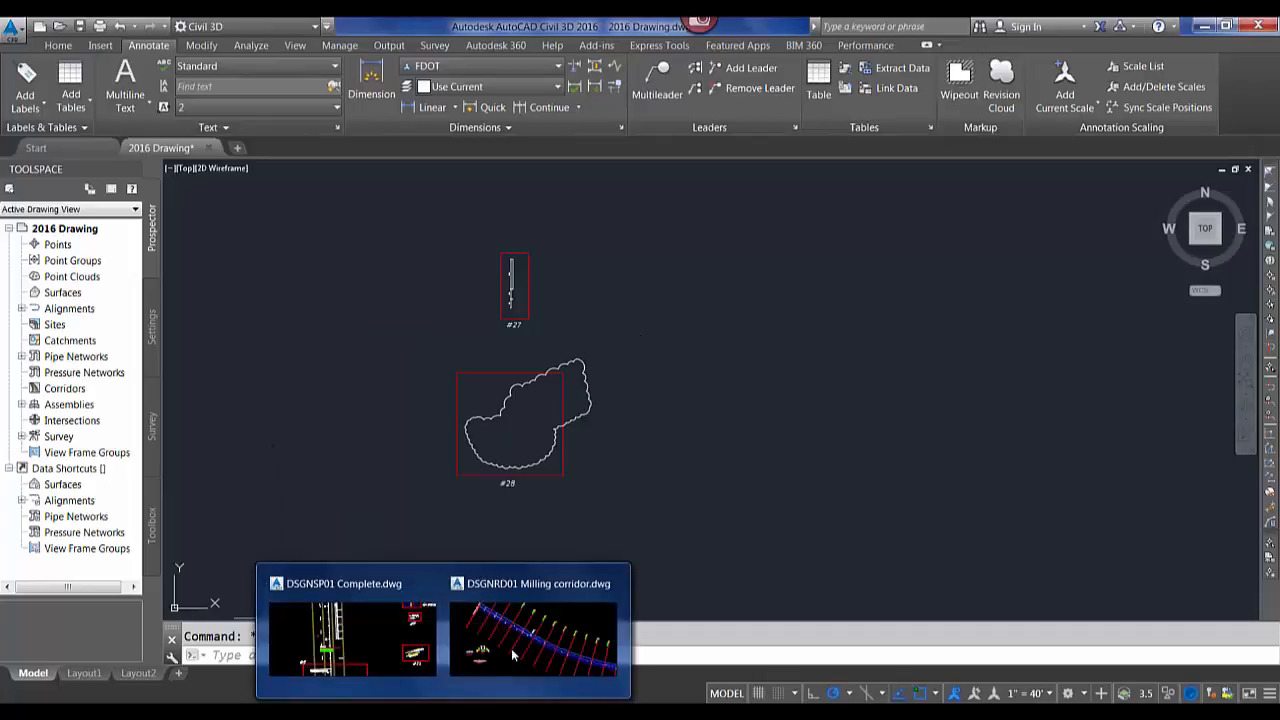
left_click(368, 632)
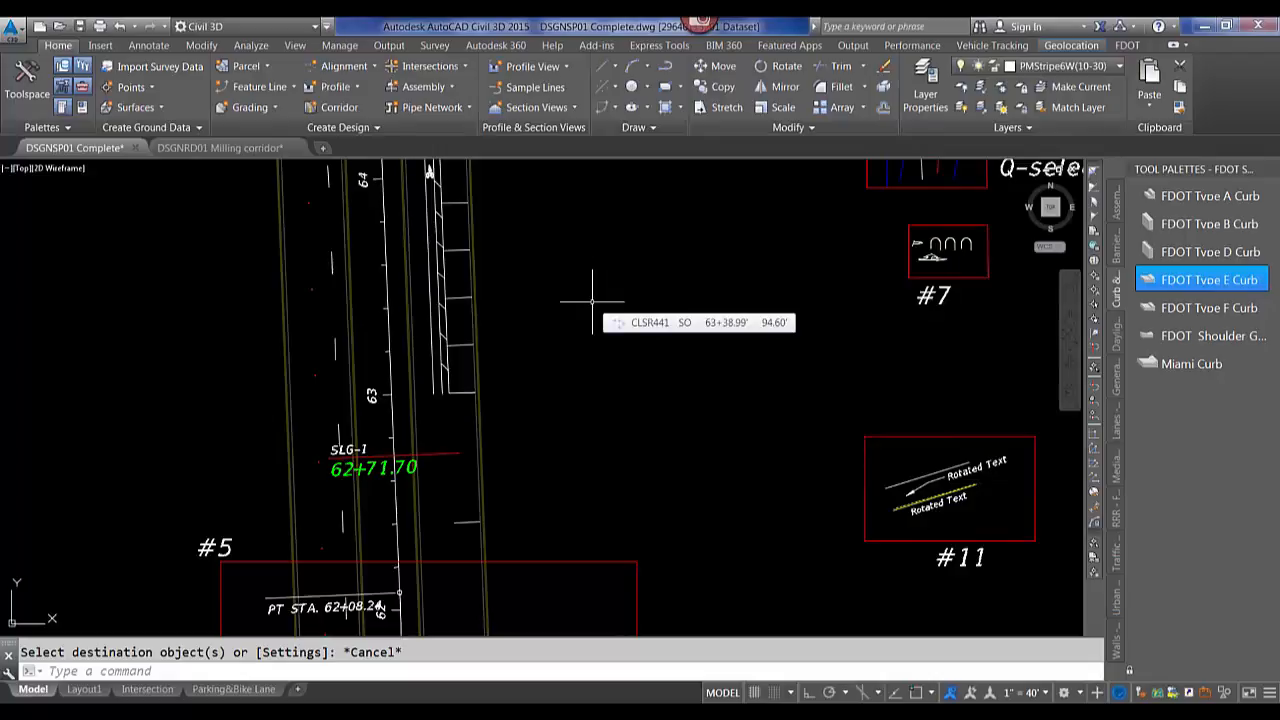
key("F1")
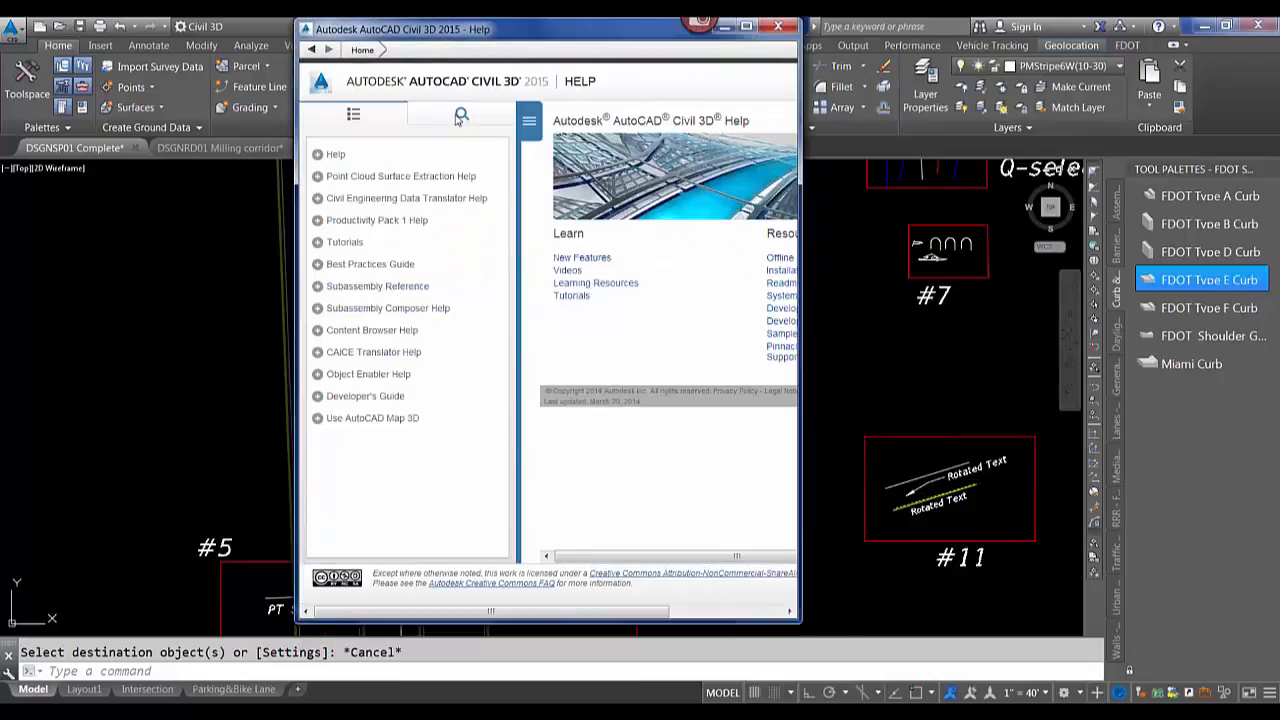
left_click(458, 116)
type("qselect")
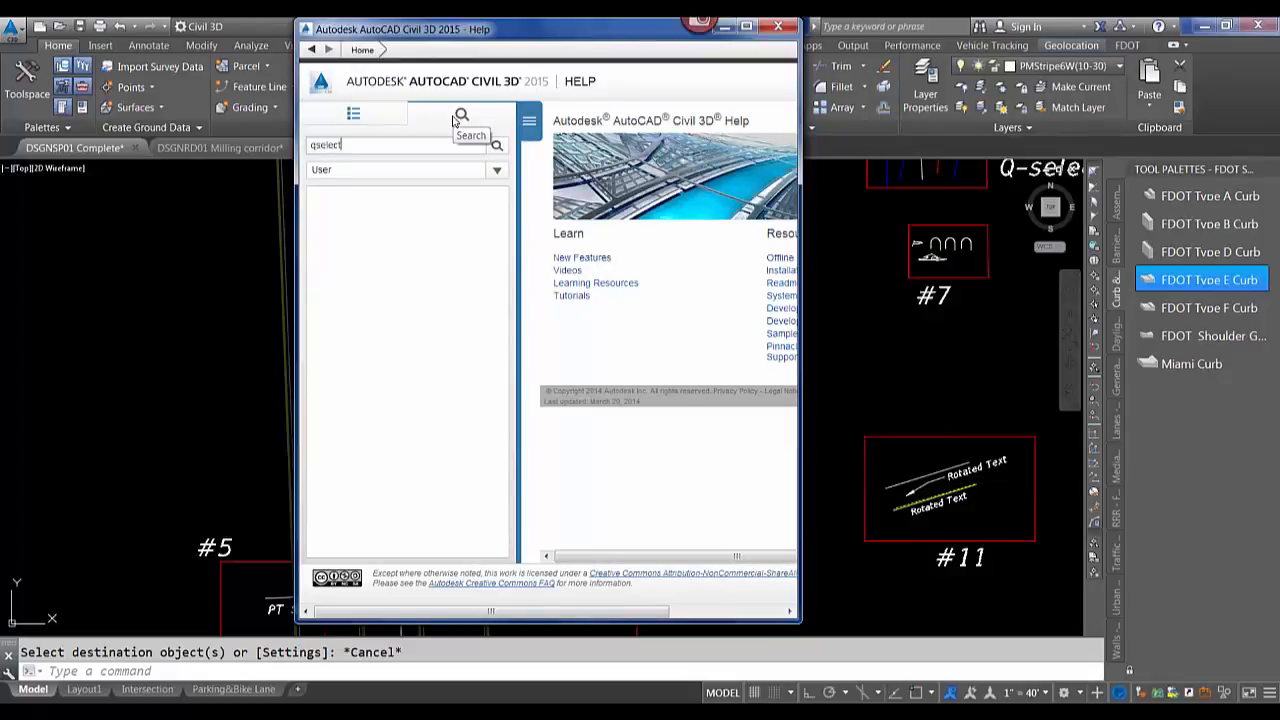
key("Return")
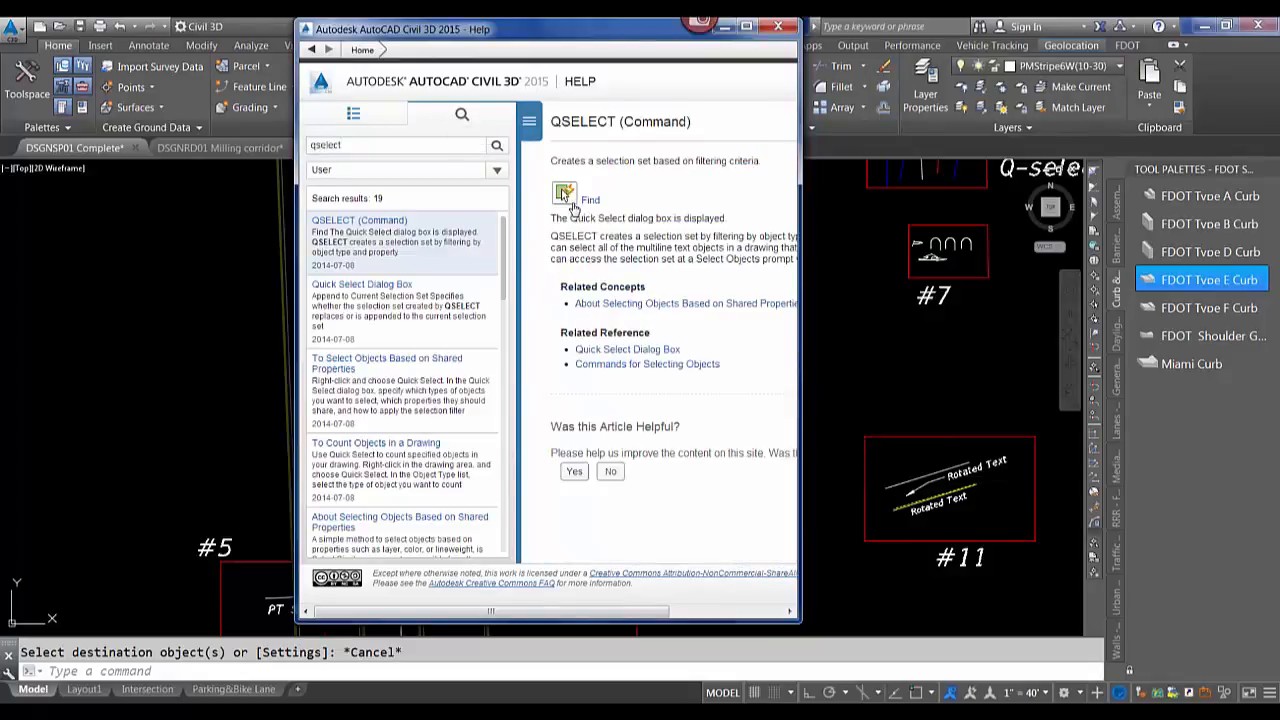
Use the help topic's Find link to locate the Quick Select command, then close Help.
mouse_move(617, 34)
left_mouse_down()
mouse_move(725, 97)
mouse_move(960, 123)
mouse_move(952, 153)
mouse_move(828, 201)
mouse_move(624, 226)
left_mouse_up()
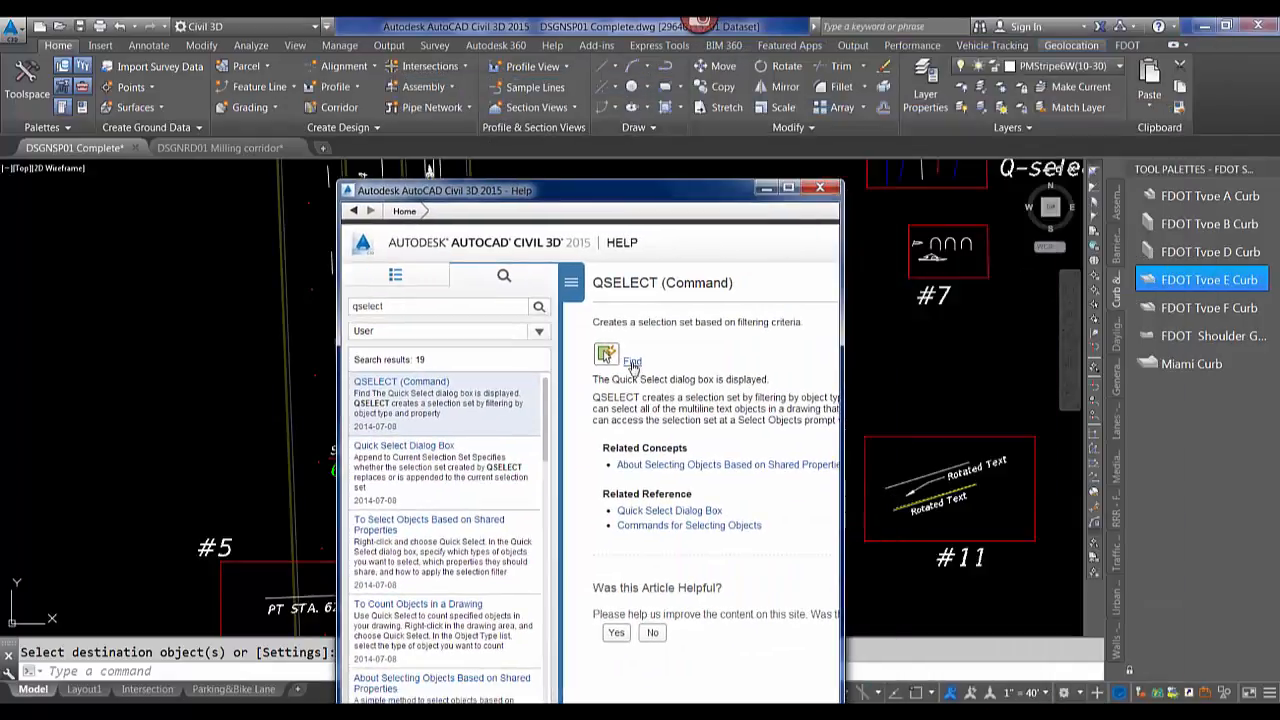
left_click(631, 362)
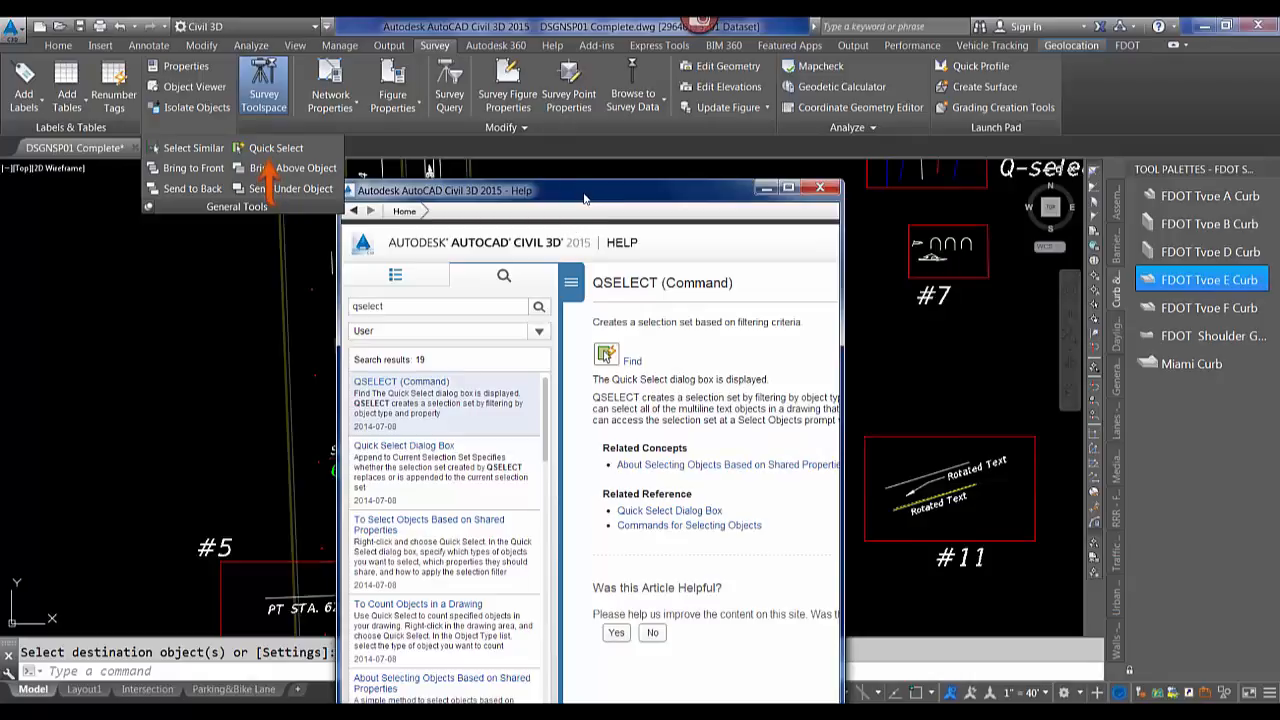
left_click(818, 189)
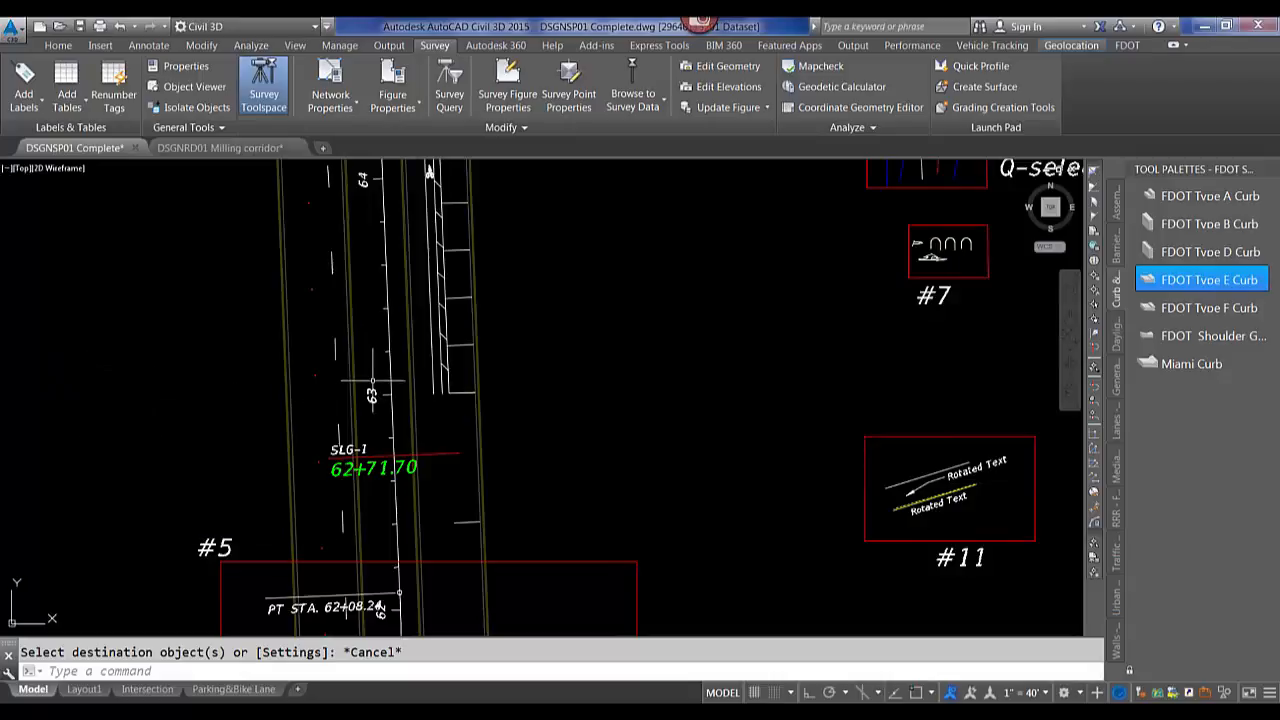
Create a new tool palette named Webinar.
scroll(372, 381, "down", 5)
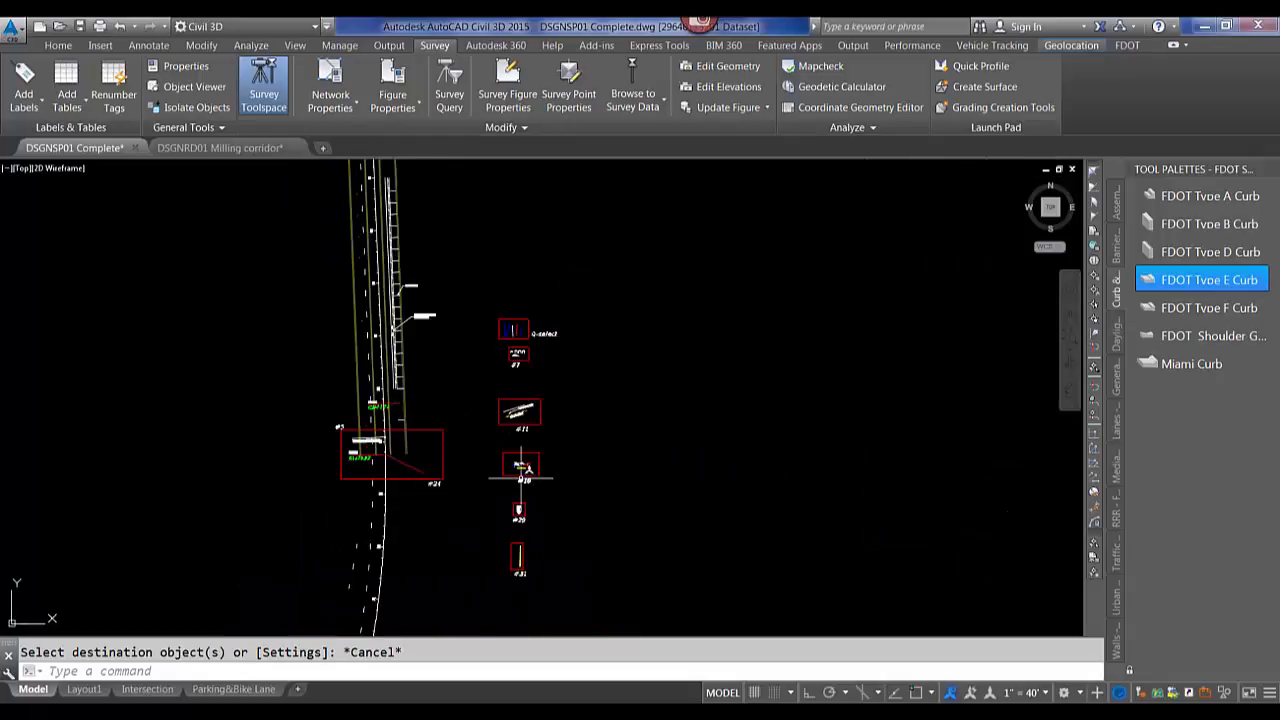
mouse_move(627, 463)
scroll(541, 470, "up", 5)
scroll(583, 423, "down", 3)
scroll(577, 423, "up", 5)
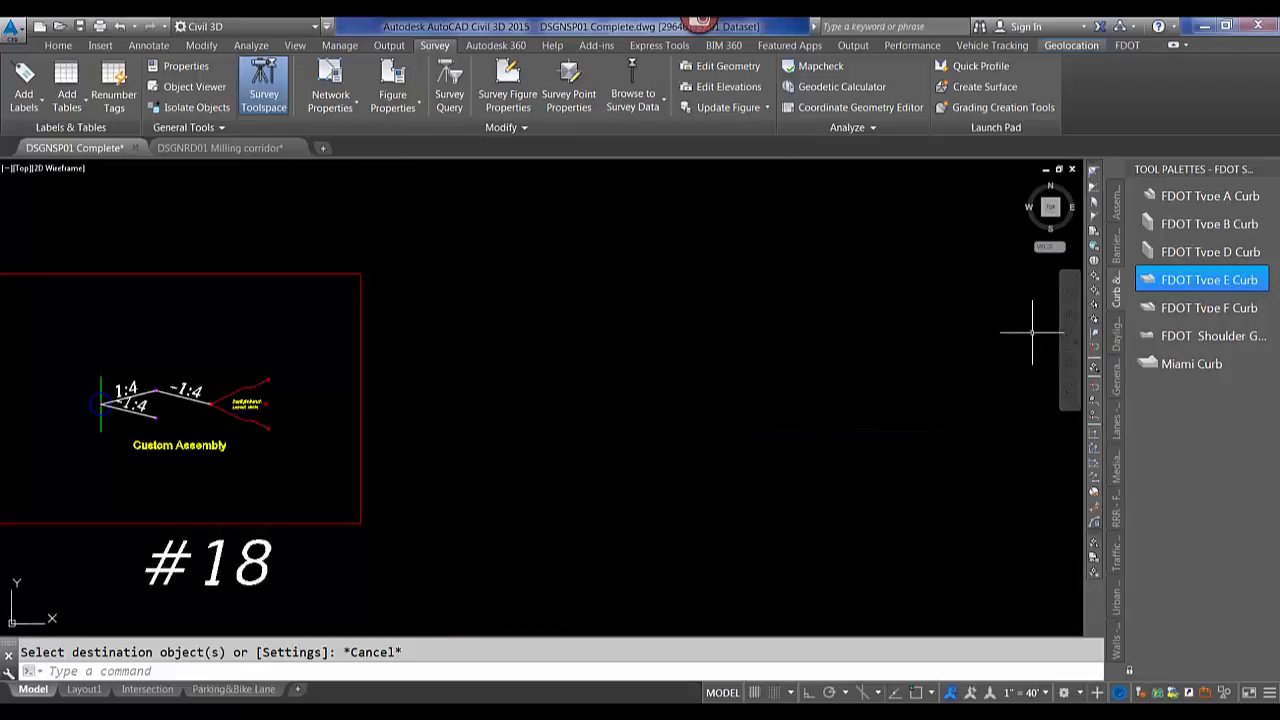
right_click(1116, 294)
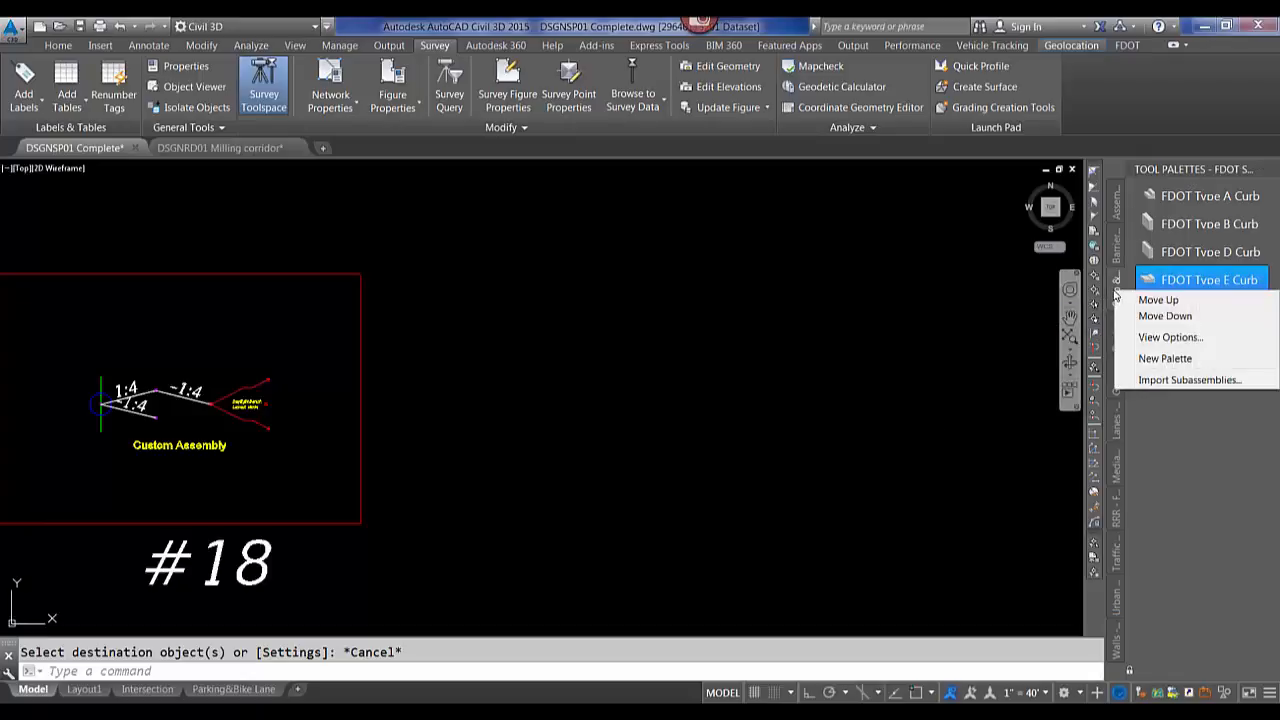
left_click(1163, 359)
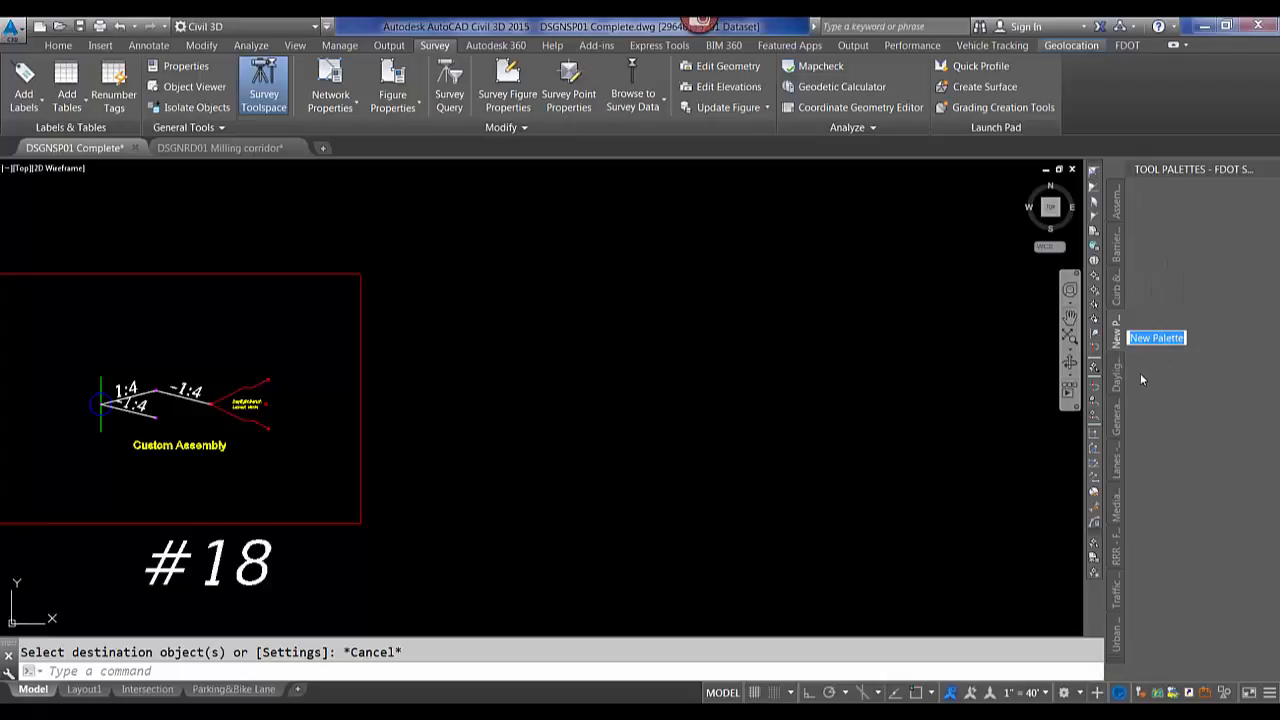
type("Webinar")
key("Return")
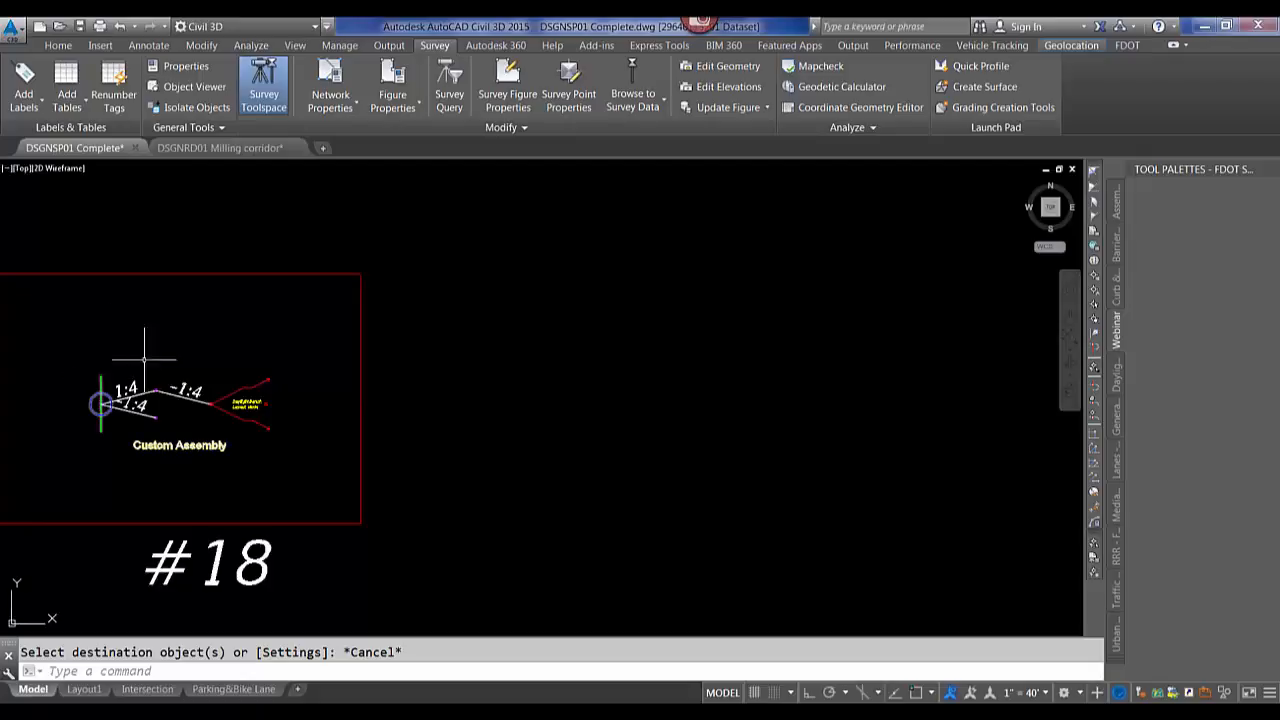
Add the Custom Assembly from the drawing to the Webinar tool palette.
left_click(104, 378)
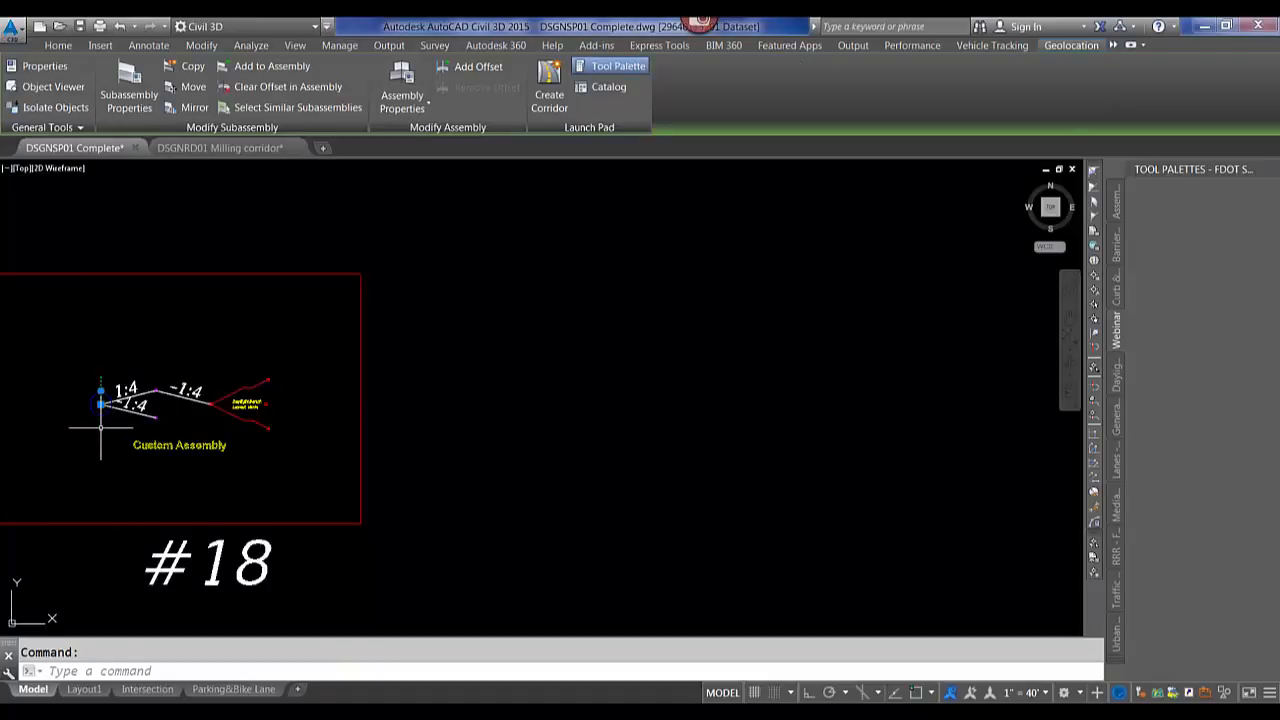
mouse_move(100, 427)
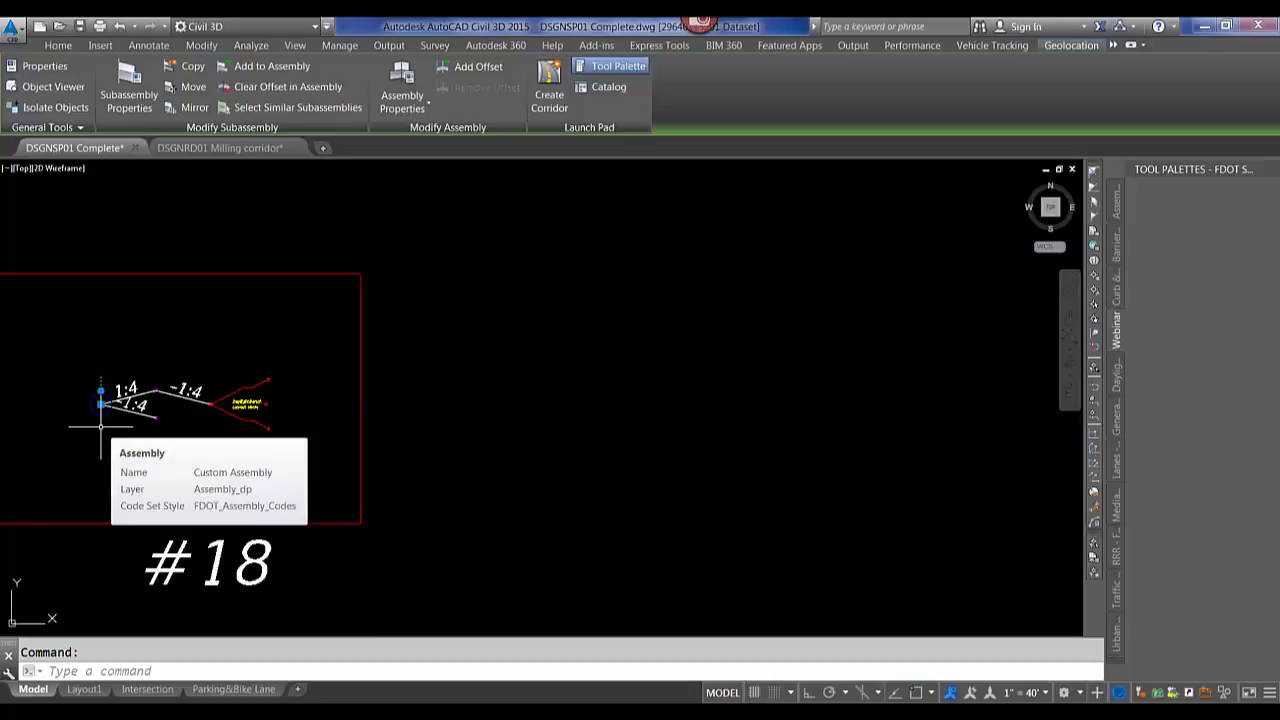
key("Escape")
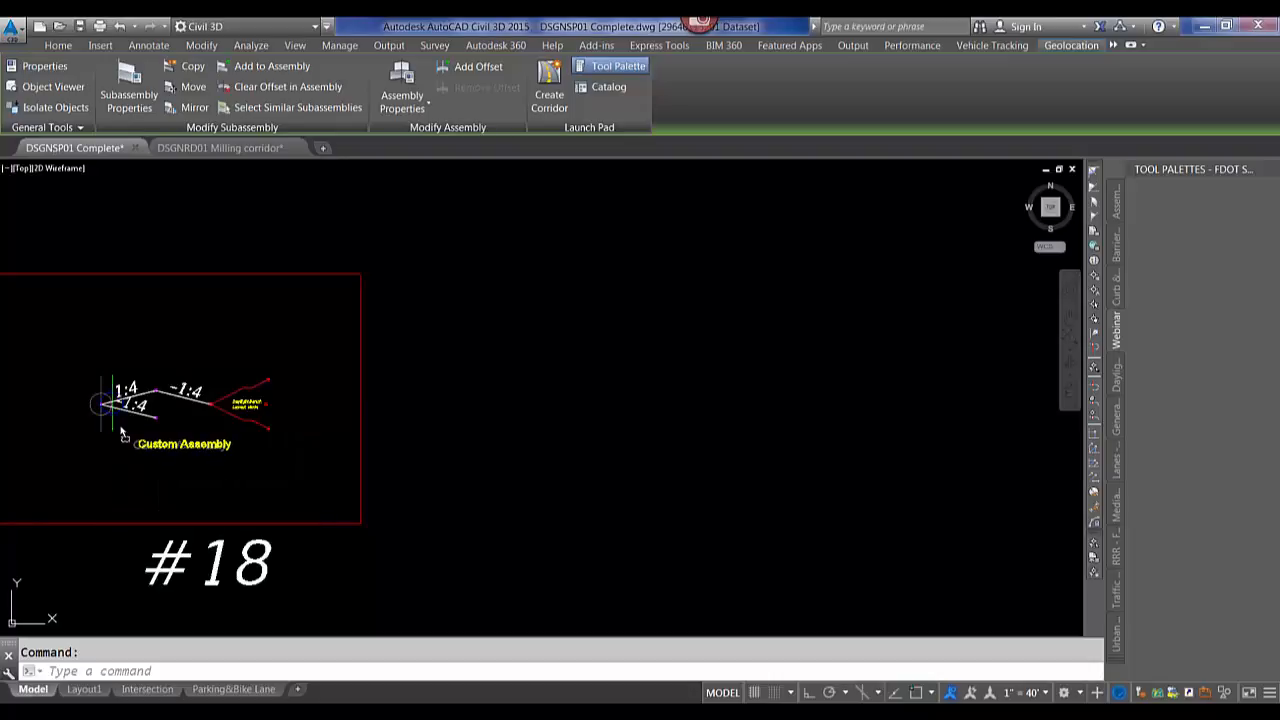
mouse_move(243, 414)
left_mouse_down()
mouse_move(694, 410)
mouse_move(726, 426)
mouse_move(1163, 279)
left_mouse_up()
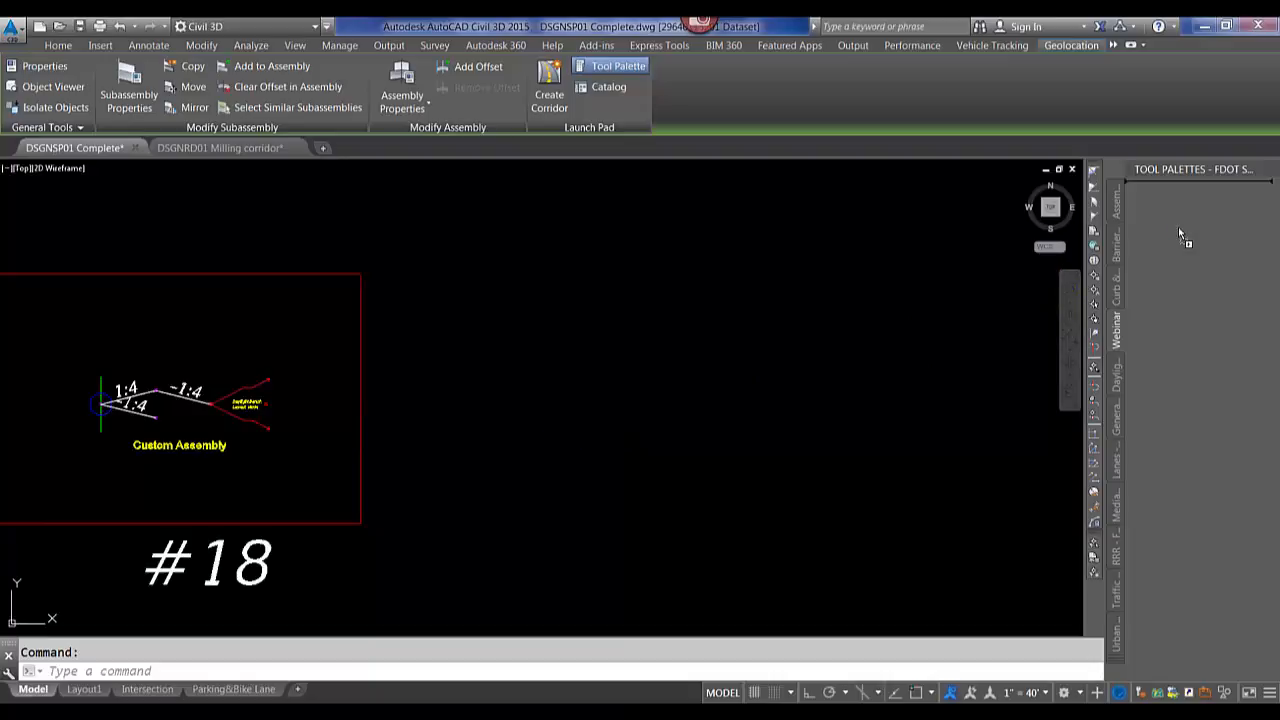
left_click_drag(1179, 229, 1180, 228)
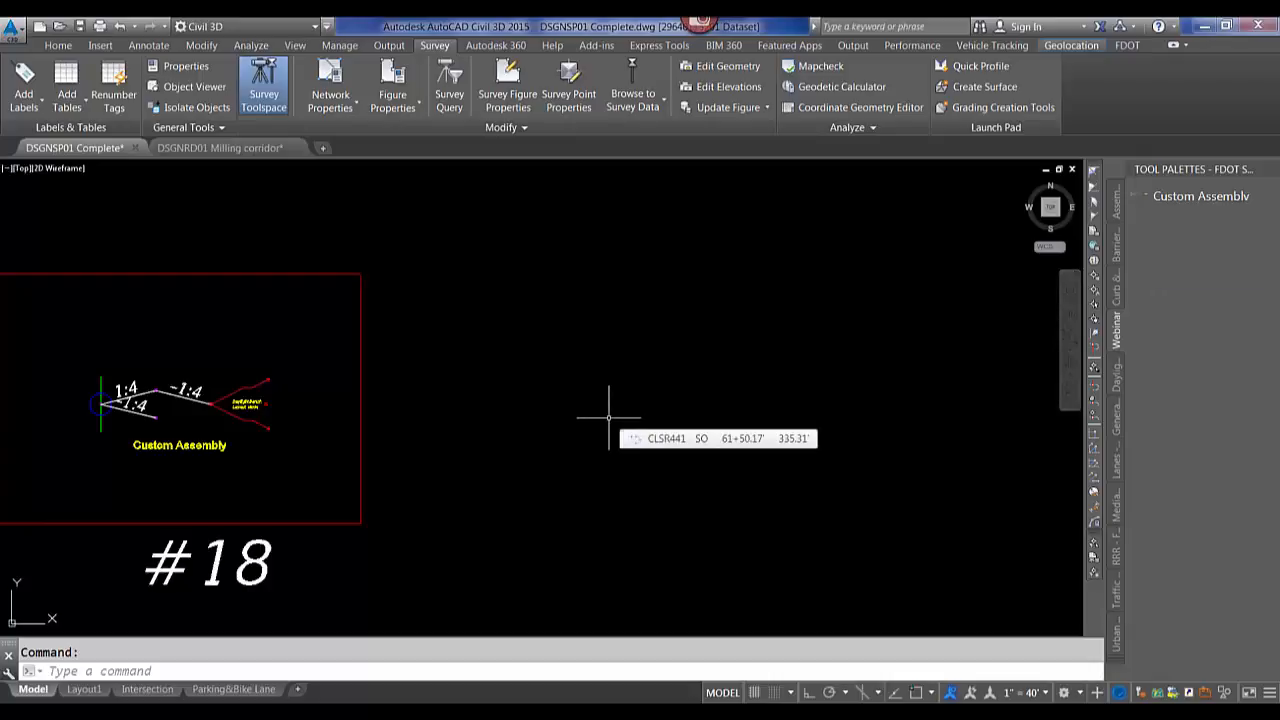
Open Toolspace's Settings tab and expand the drawing's Multipurpose Styles down to the Link Styles.
left_click(58, 45)
left_click(22, 95)
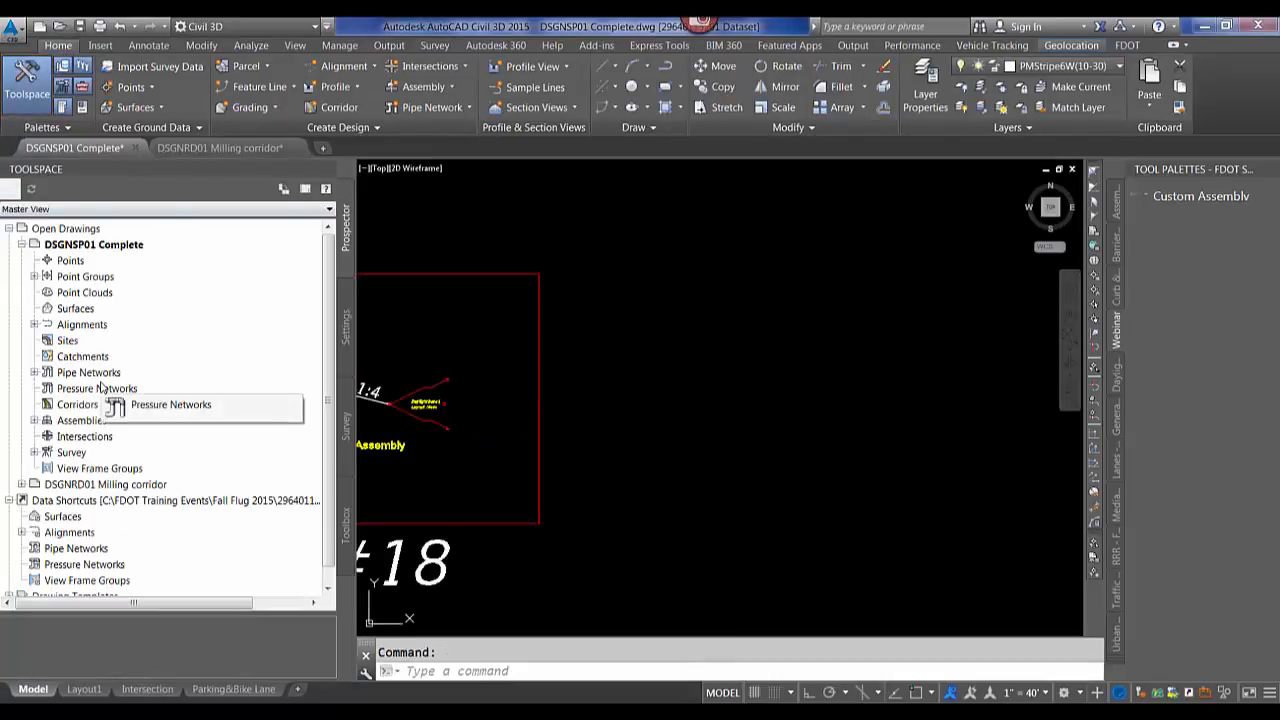
left_click(347, 328)
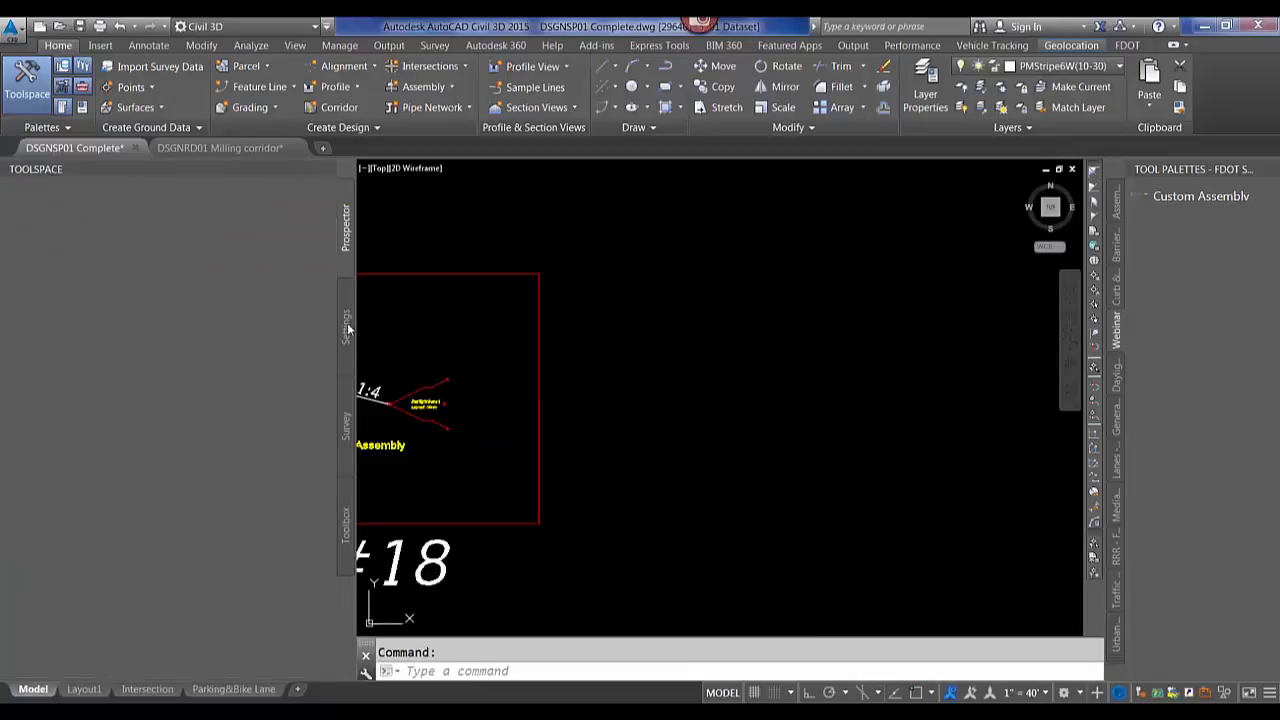
left_click(22, 246)
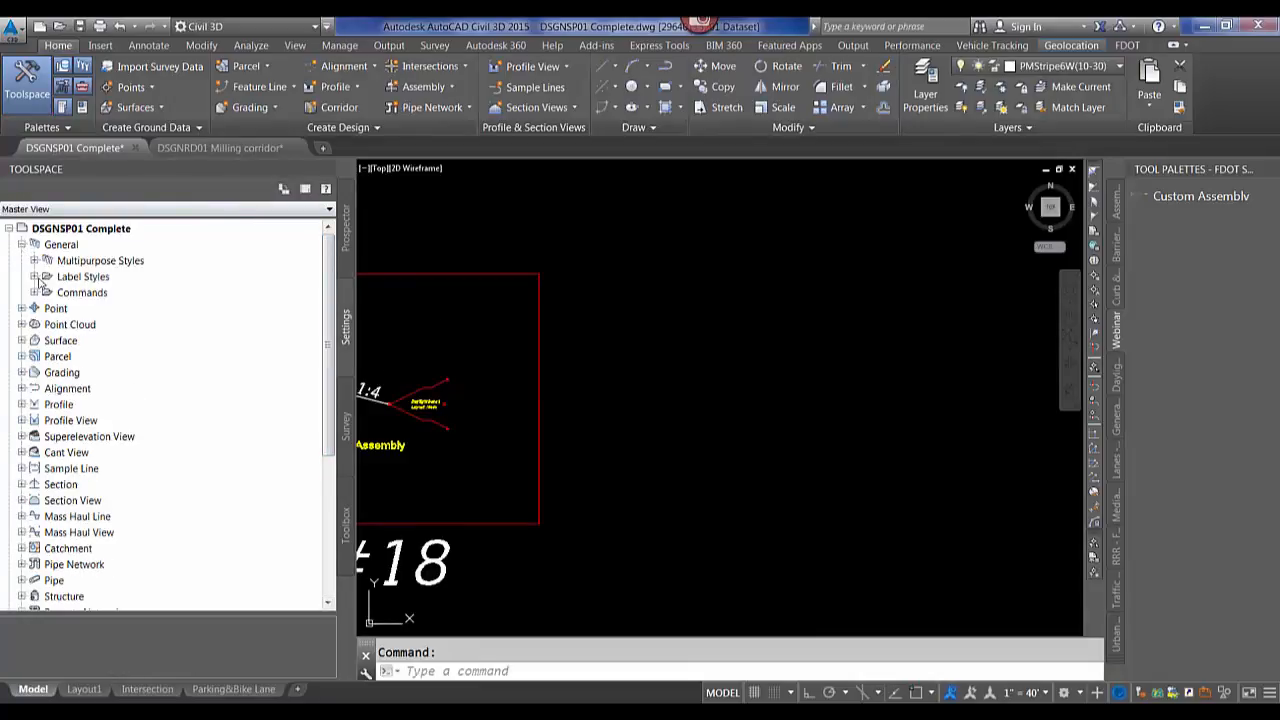
left_click(34, 260)
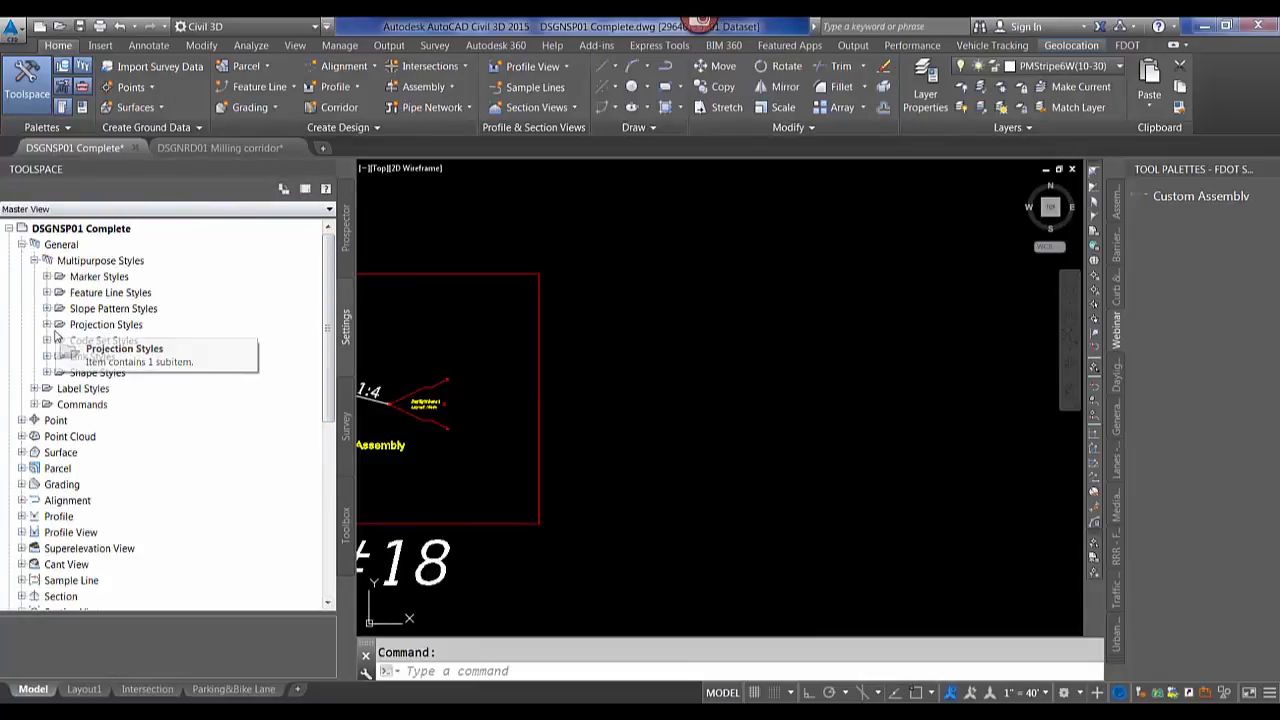
left_click(47, 356)
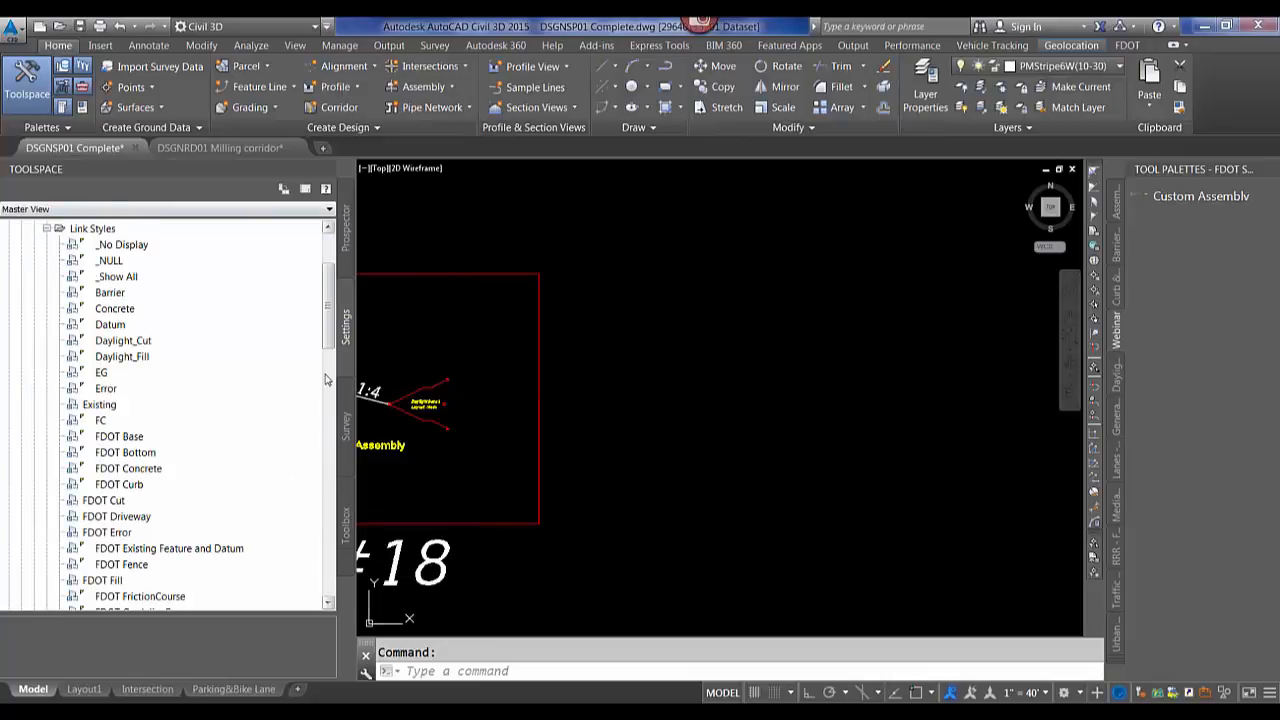
Find references to the FDOT Railing link style.
left_click_drag(327, 337, 315, 383)
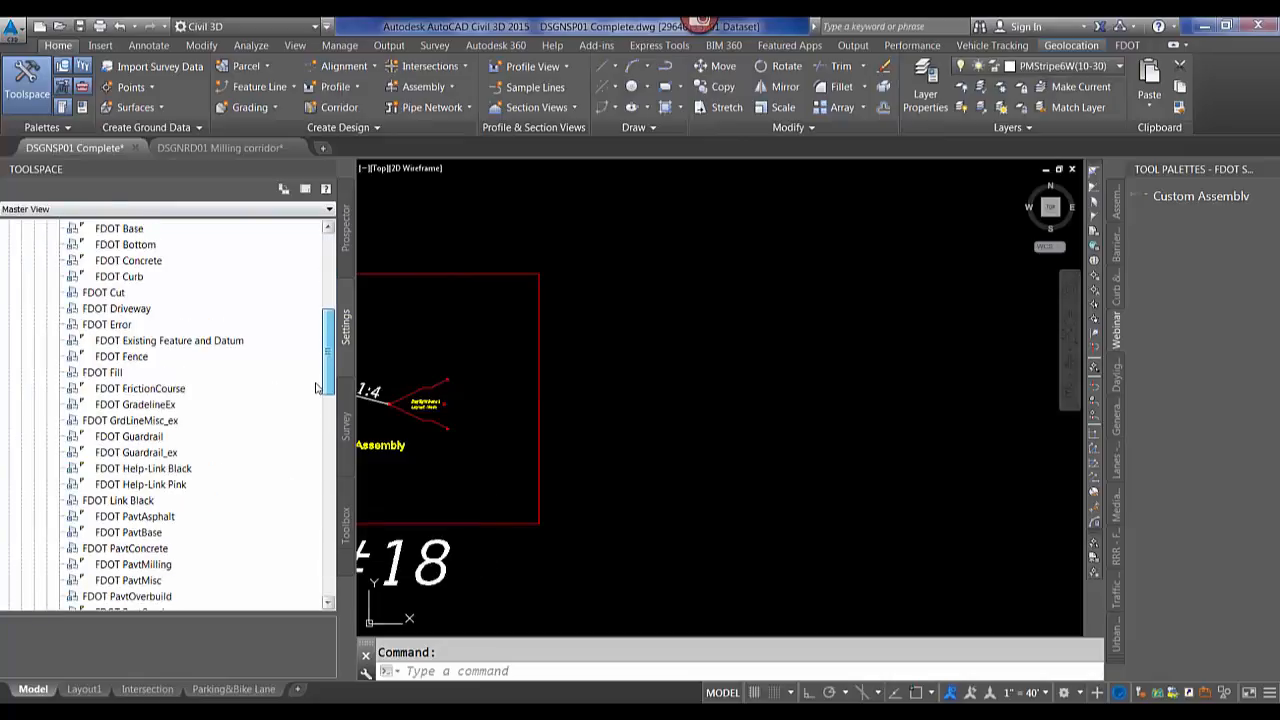
scroll(167, 474, "down", 4)
left_click(125, 468)
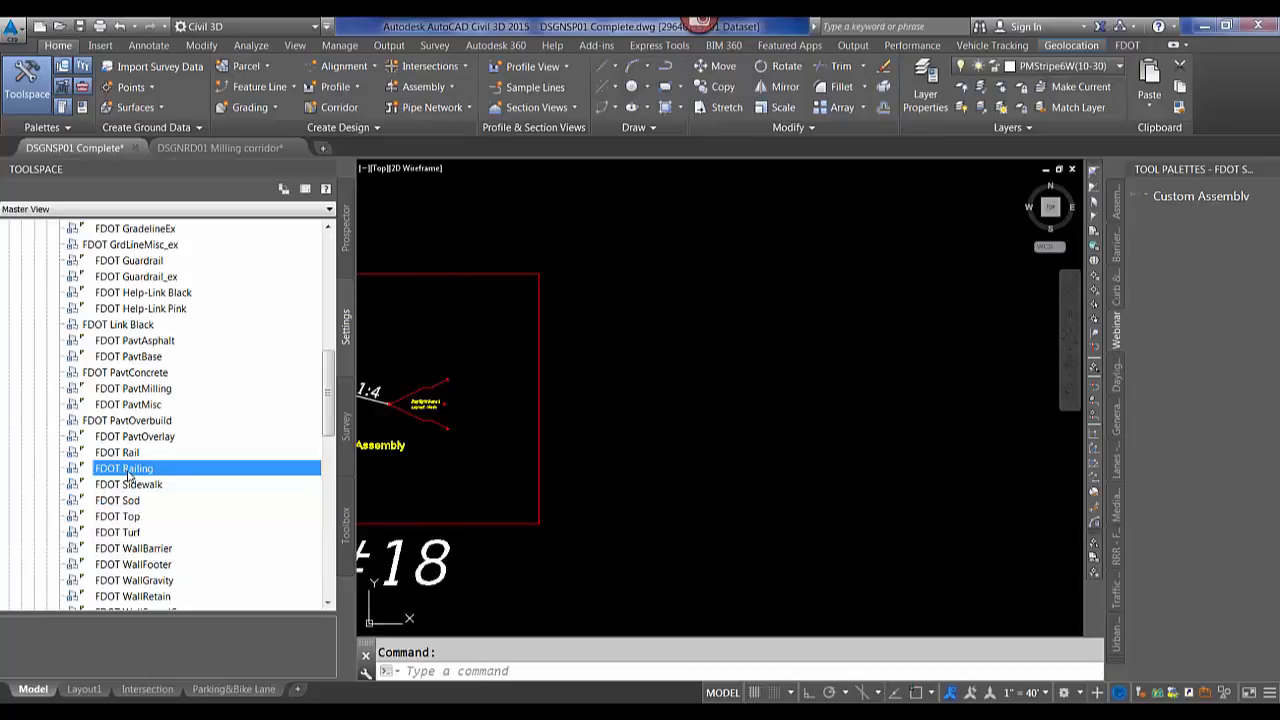
right_click(130, 472)
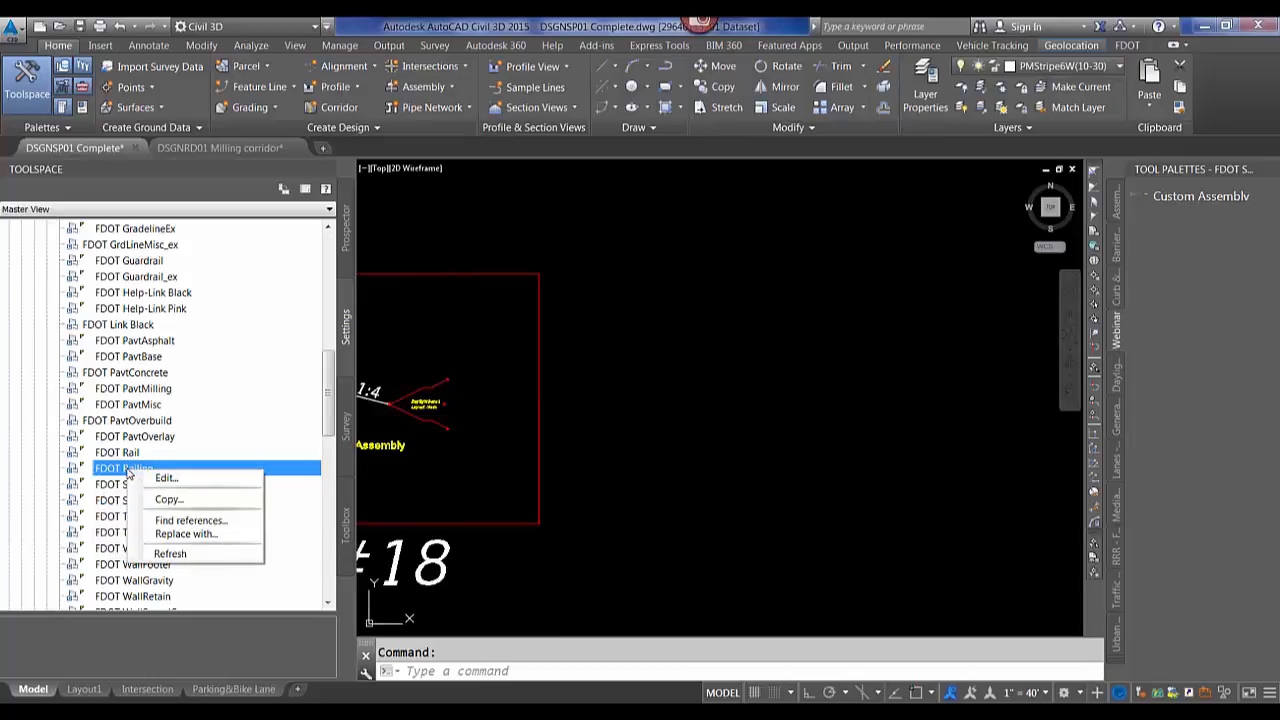
left_click(190, 520)
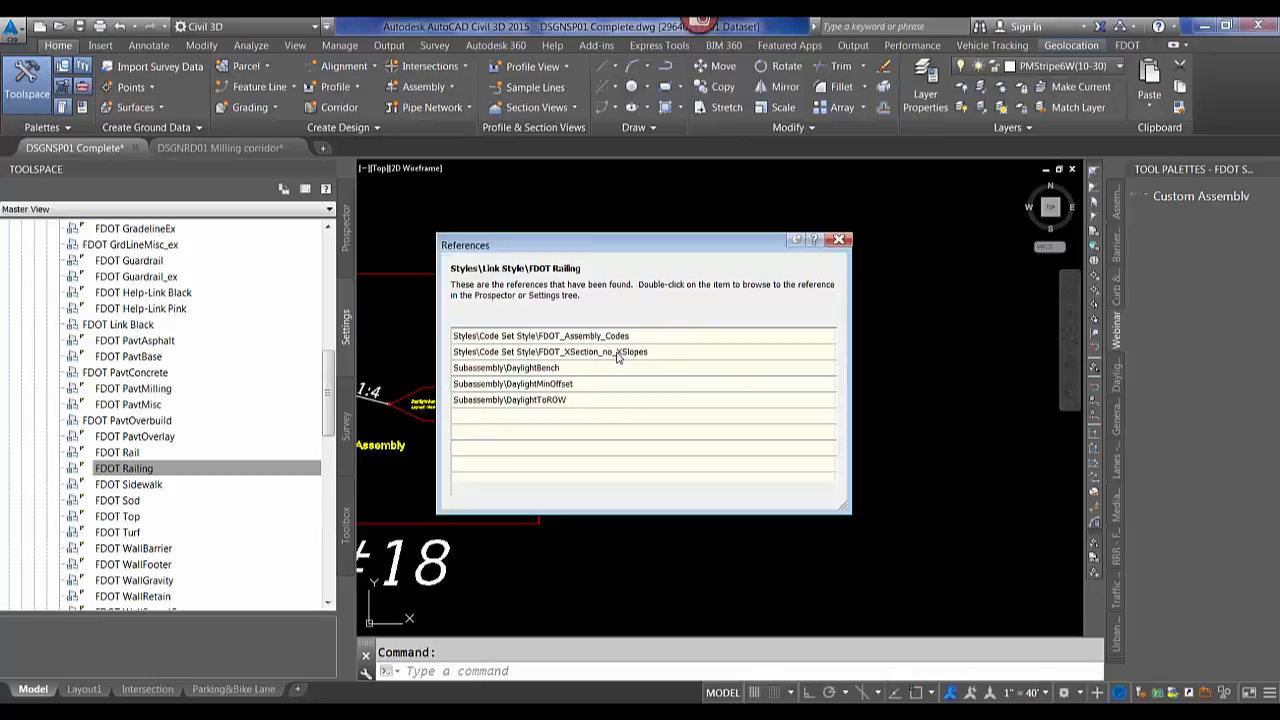
Examine the options for the DaylightToROW subassembly reference in the References dialog.
left_click(557, 402)
right_click(557, 402)
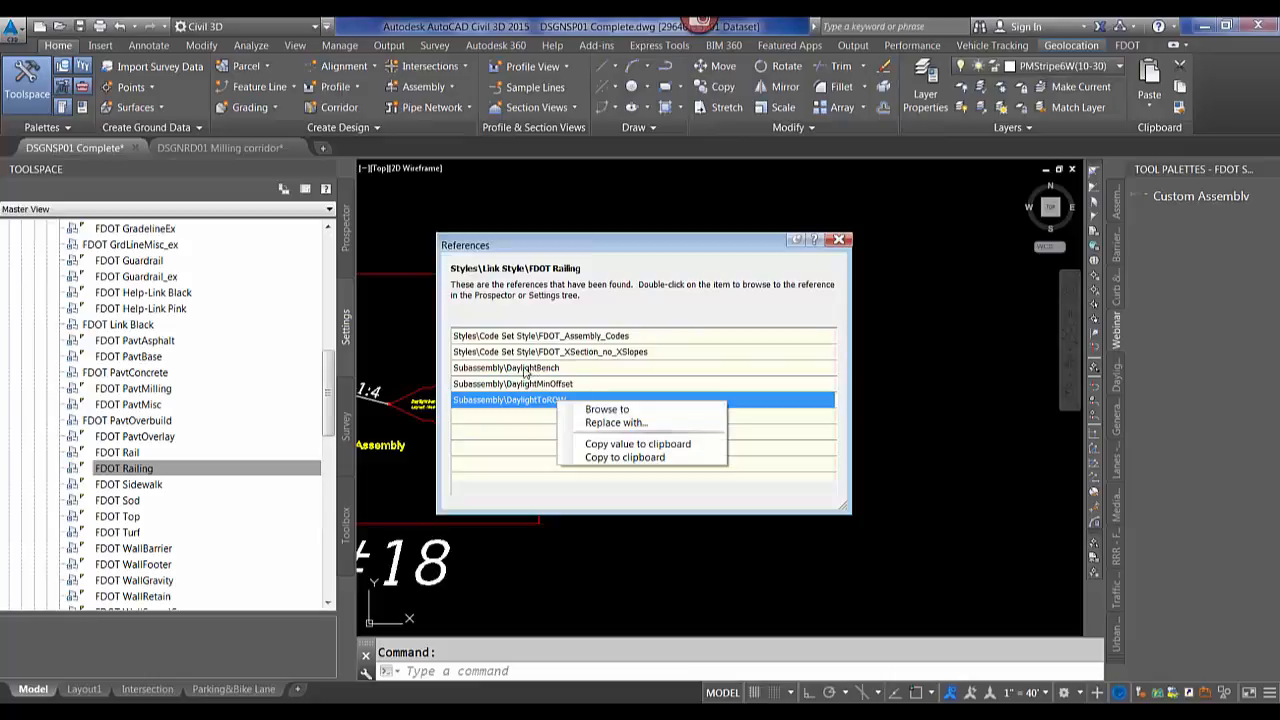
left_click_drag(620, 245, 630, 204)
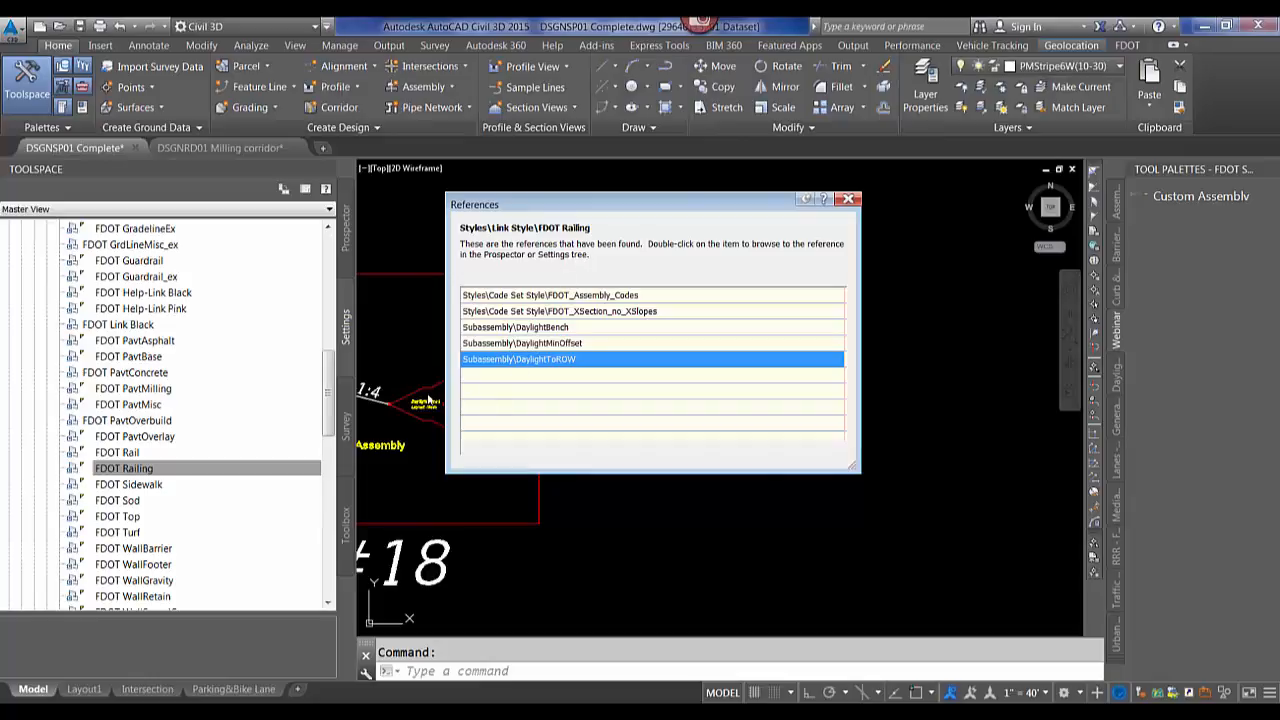
left_click_drag(663, 205, 702, 221)
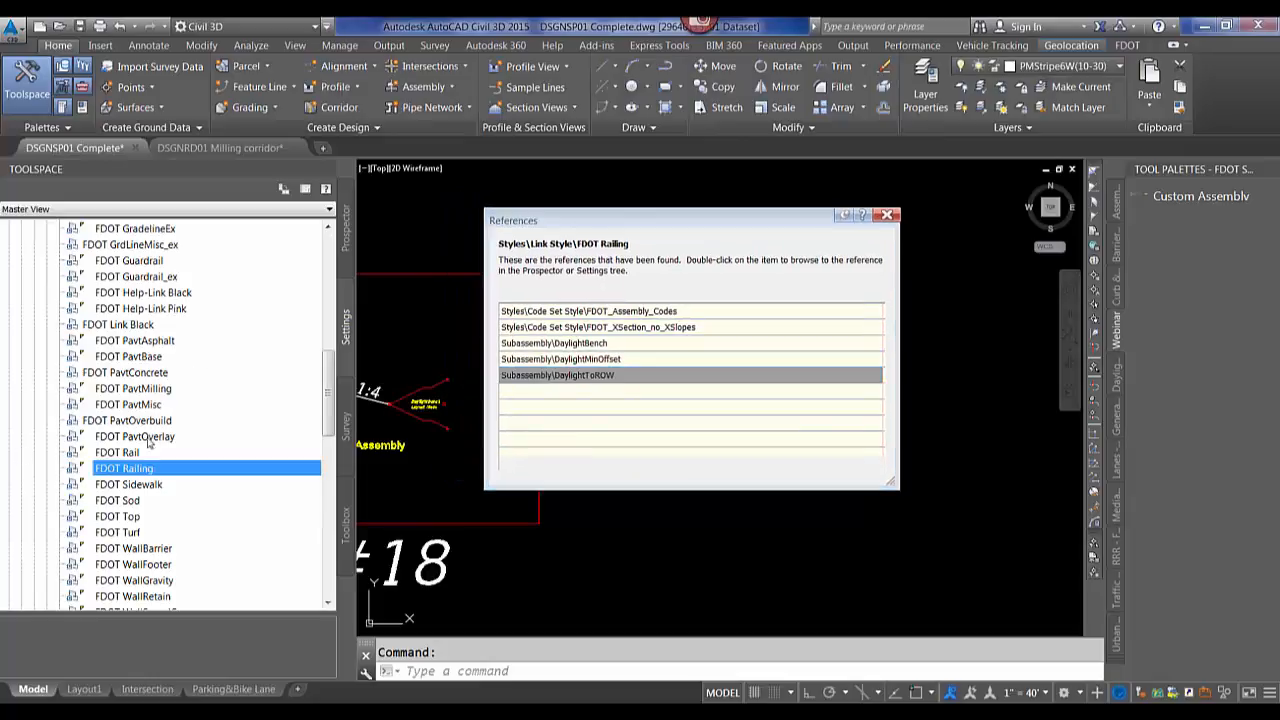
Open the replacement style choice for the FDOT Railing link style, browse the available styles, and cancel without replacing.
left_click(888, 217)
right_click(117, 469)
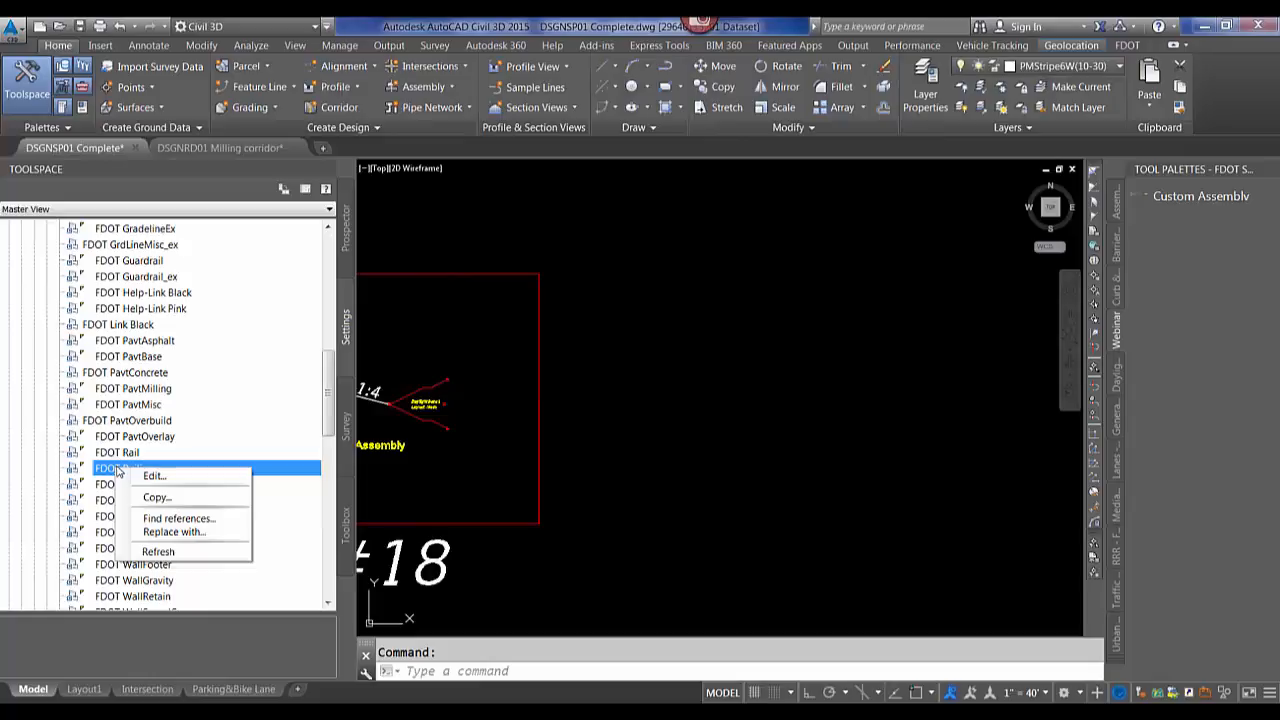
left_click(165, 538)
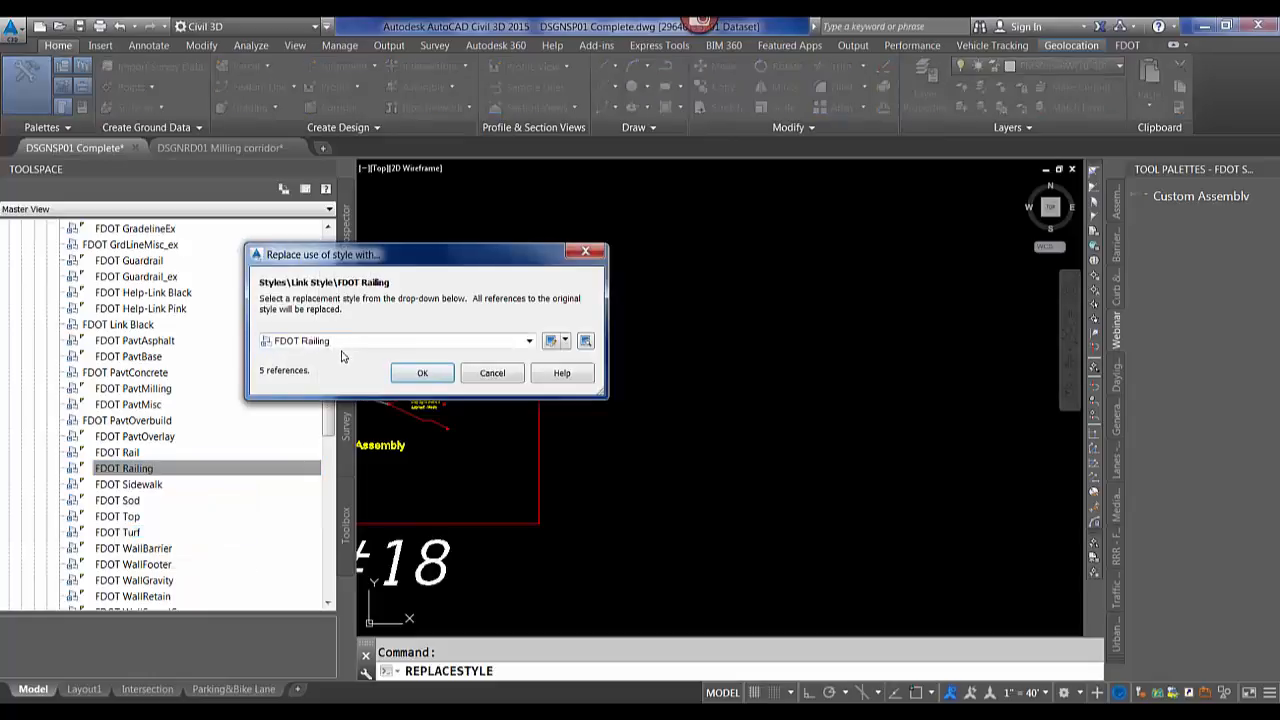
left_click(529, 341)
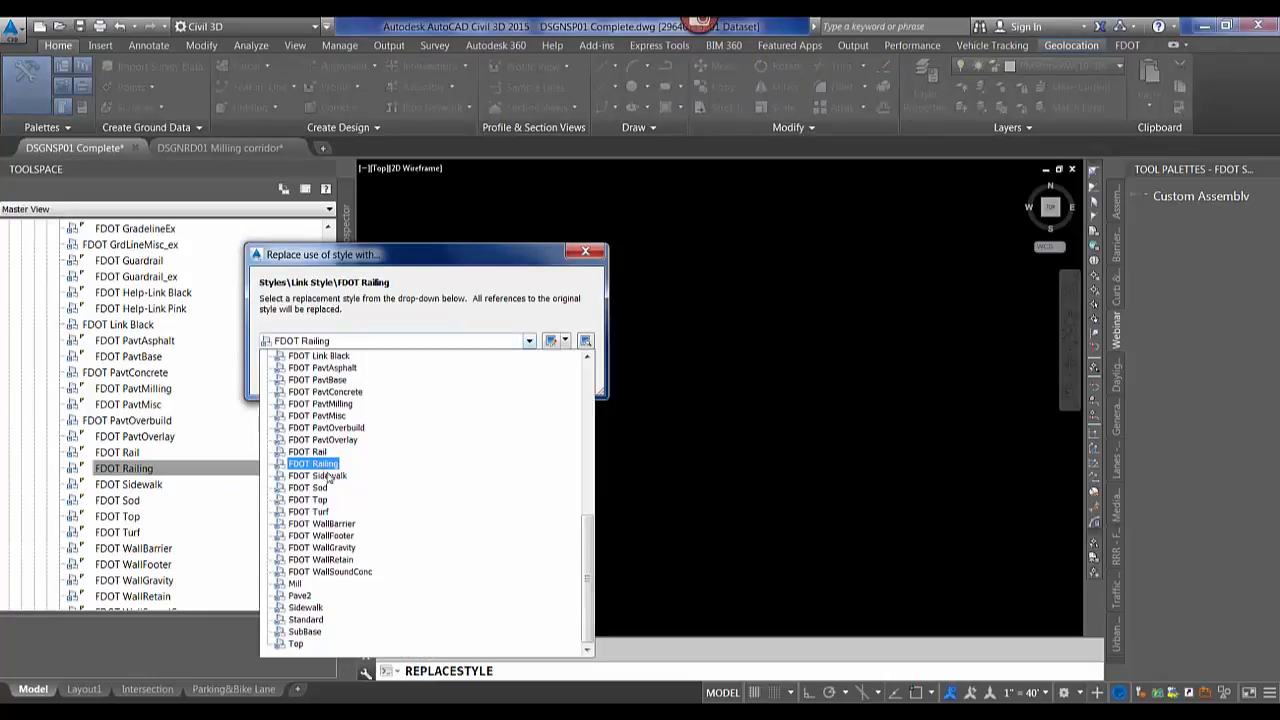
left_click(463, 276)
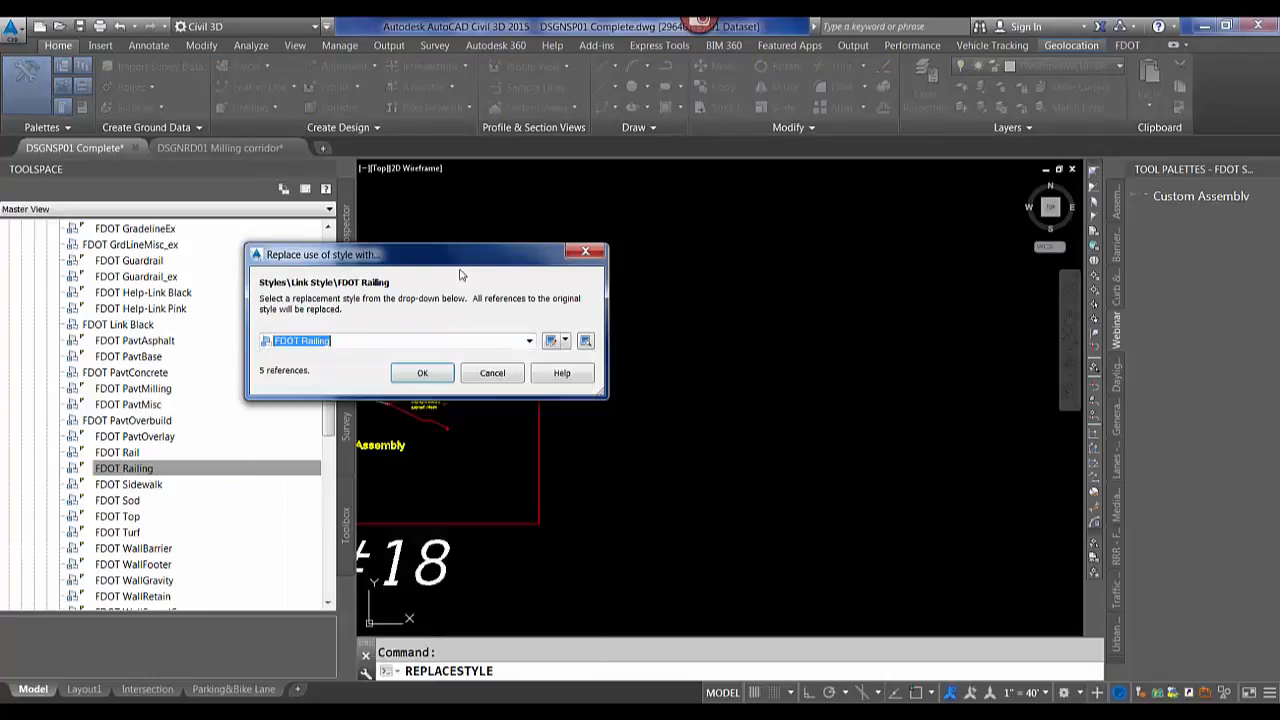
left_click(492, 373)
left_click(645, 379)
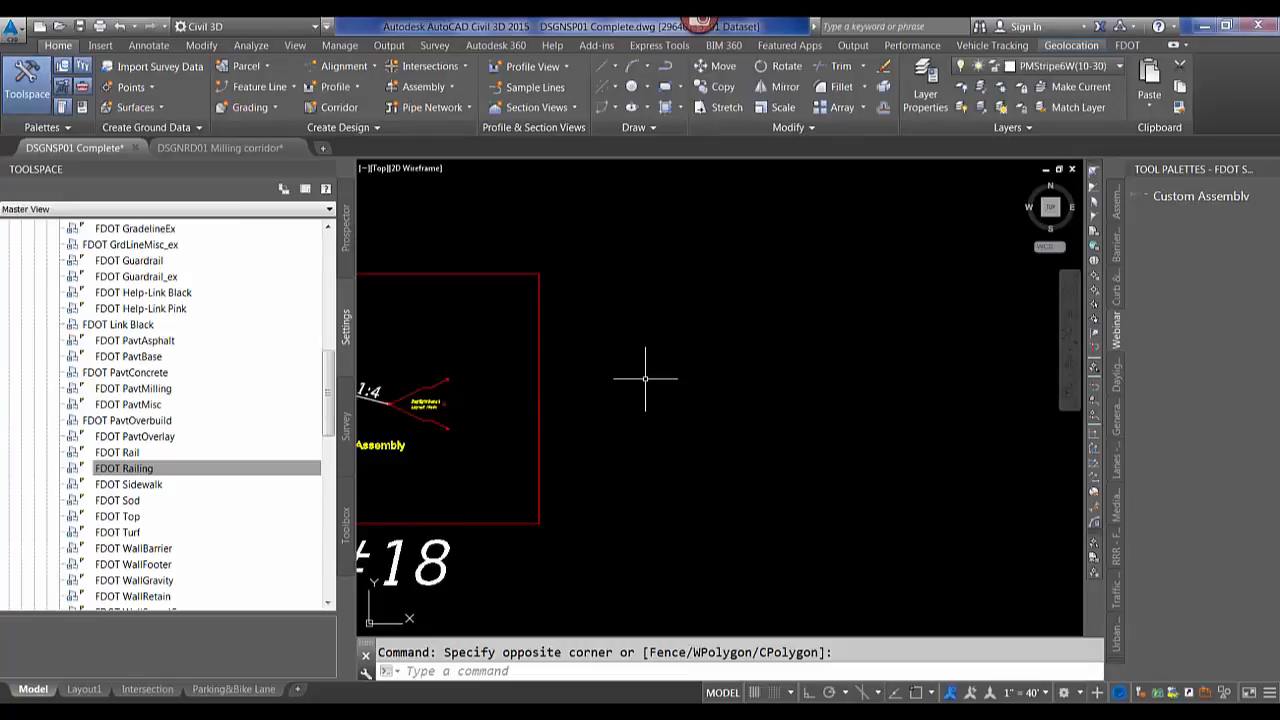
Close the Toolspace palette.
scroll(630, 388, "down", 4)
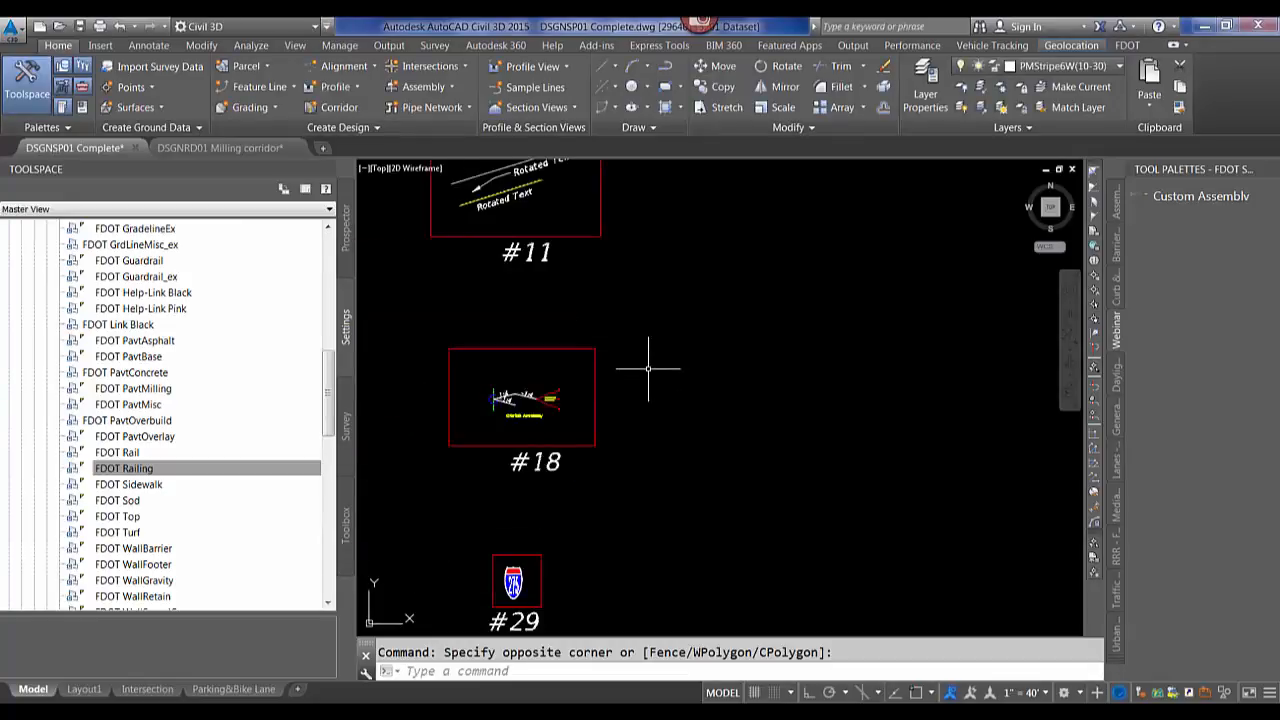
scroll(648, 369, "down", 6)
middle_click_drag(486, 378, 655, 494)
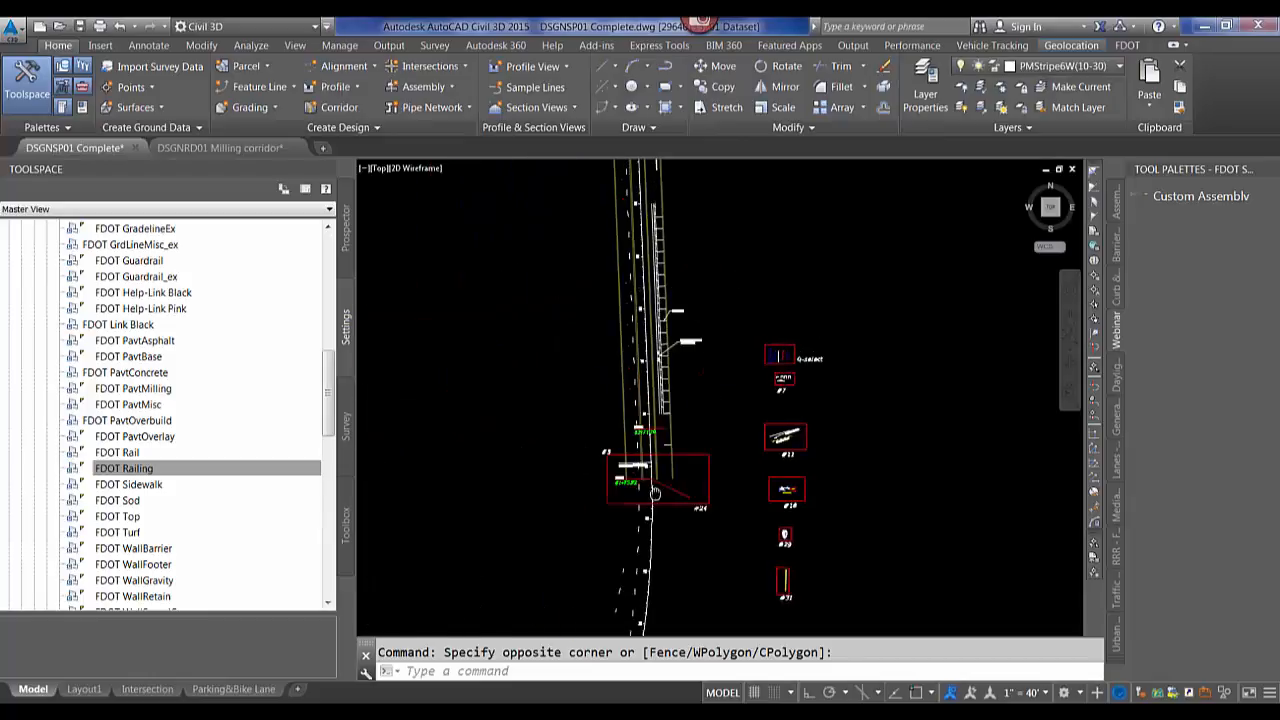
scroll(655, 494, "up", 10)
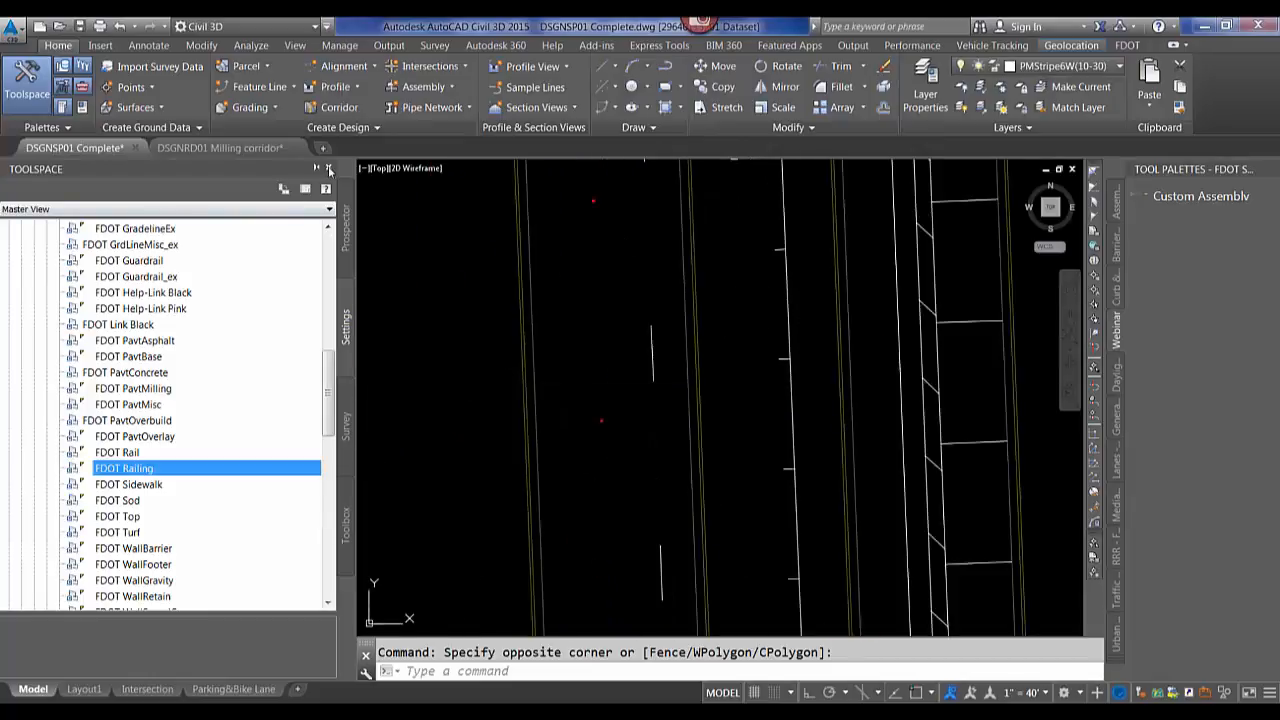
left_click(330, 170)
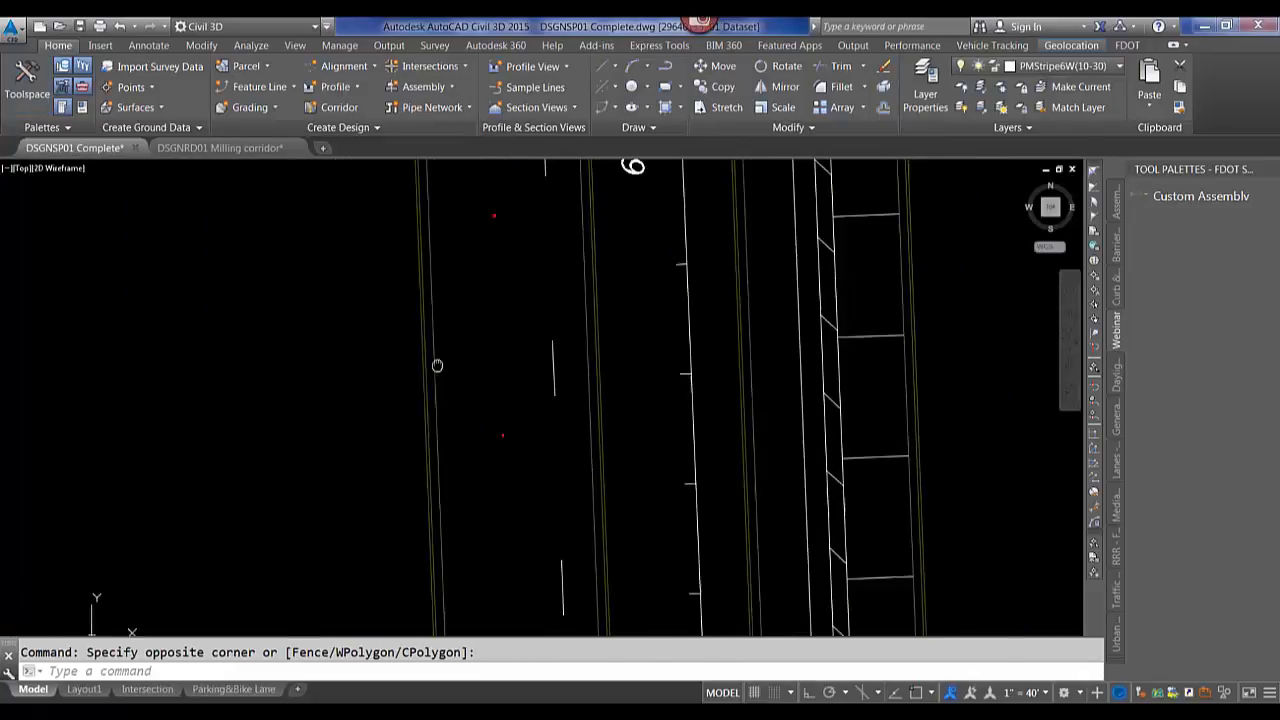
Start Create Alignment from Objects, choose its Xref selection option, and cancel the command.
left_click(339, 67)
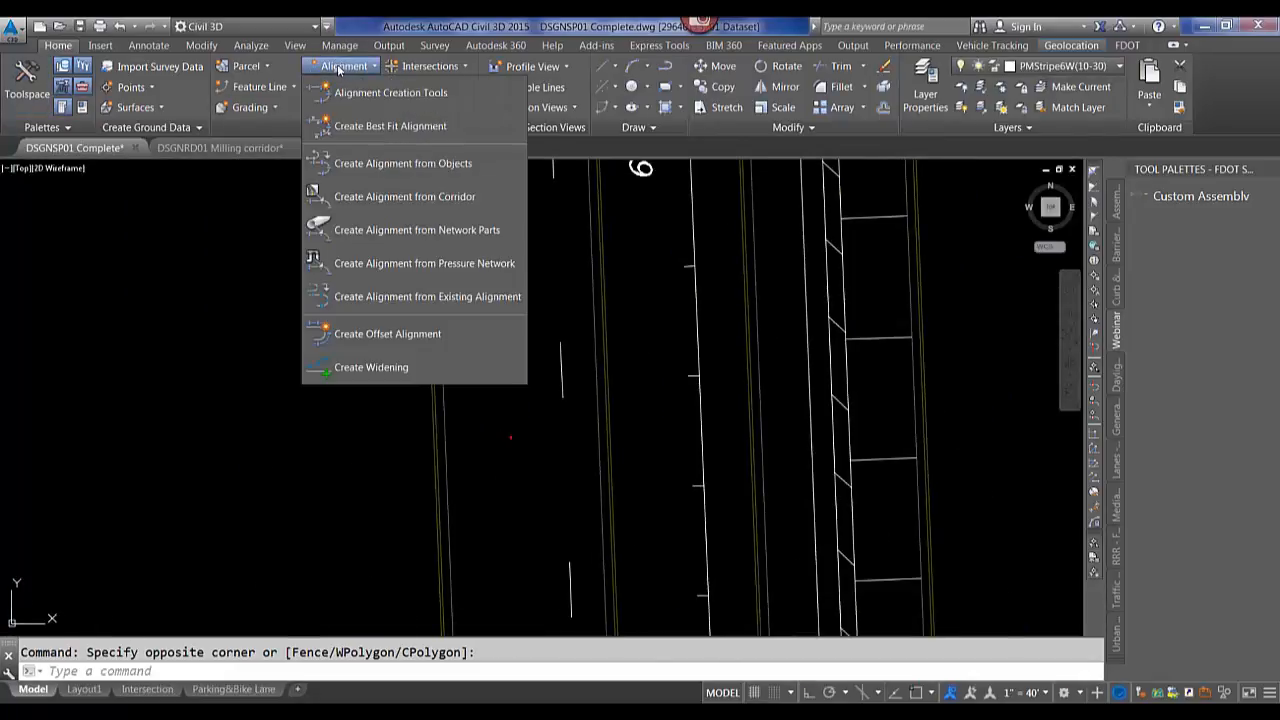
left_click(369, 165)
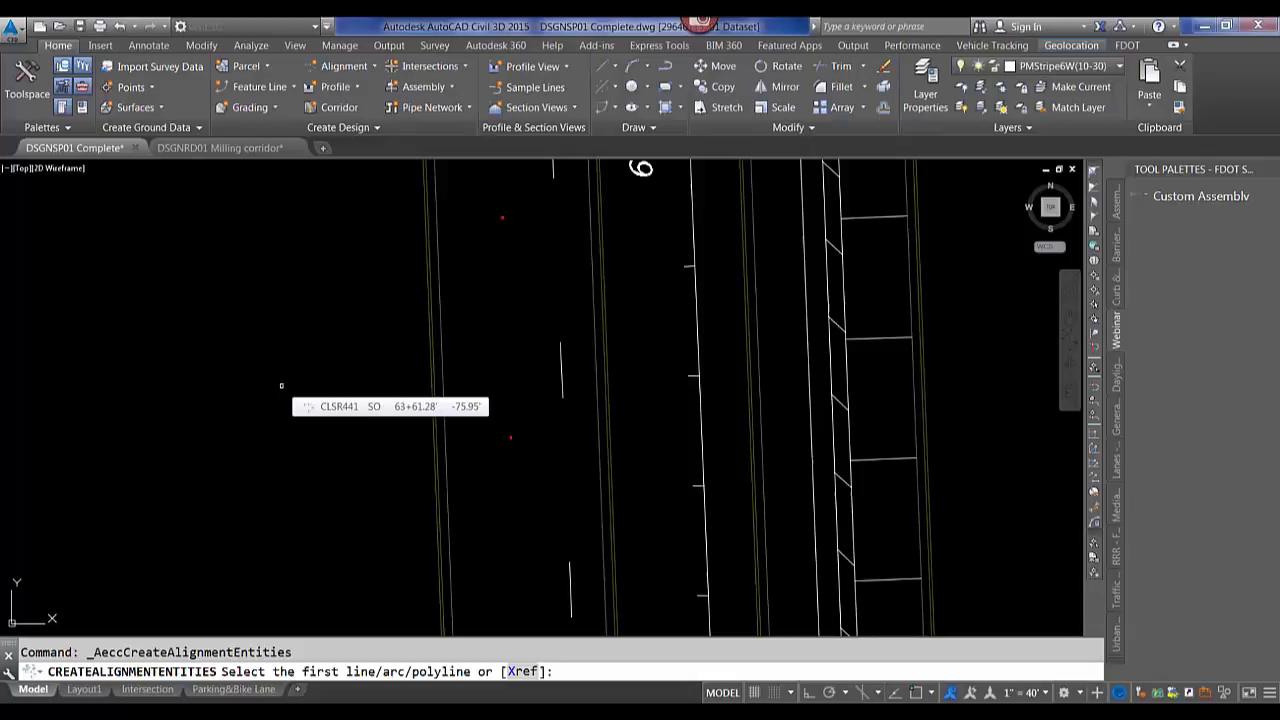
type("x")
key("Return")
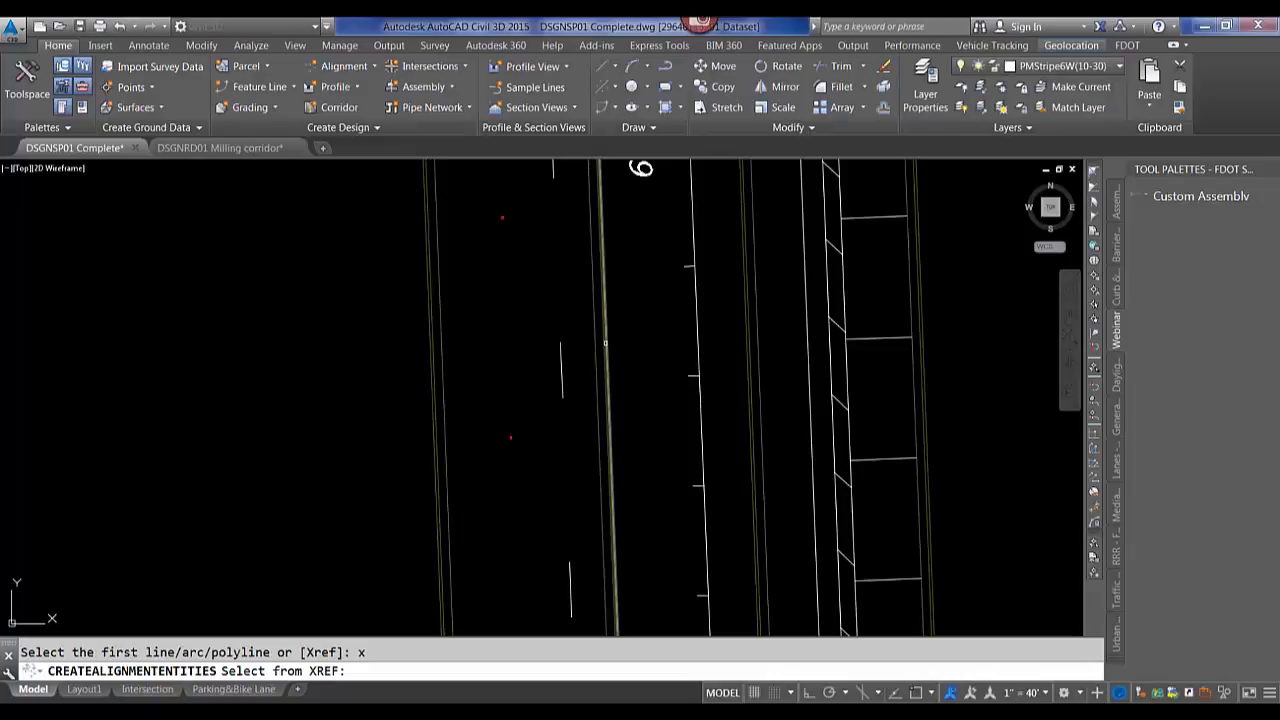
key("Escape")
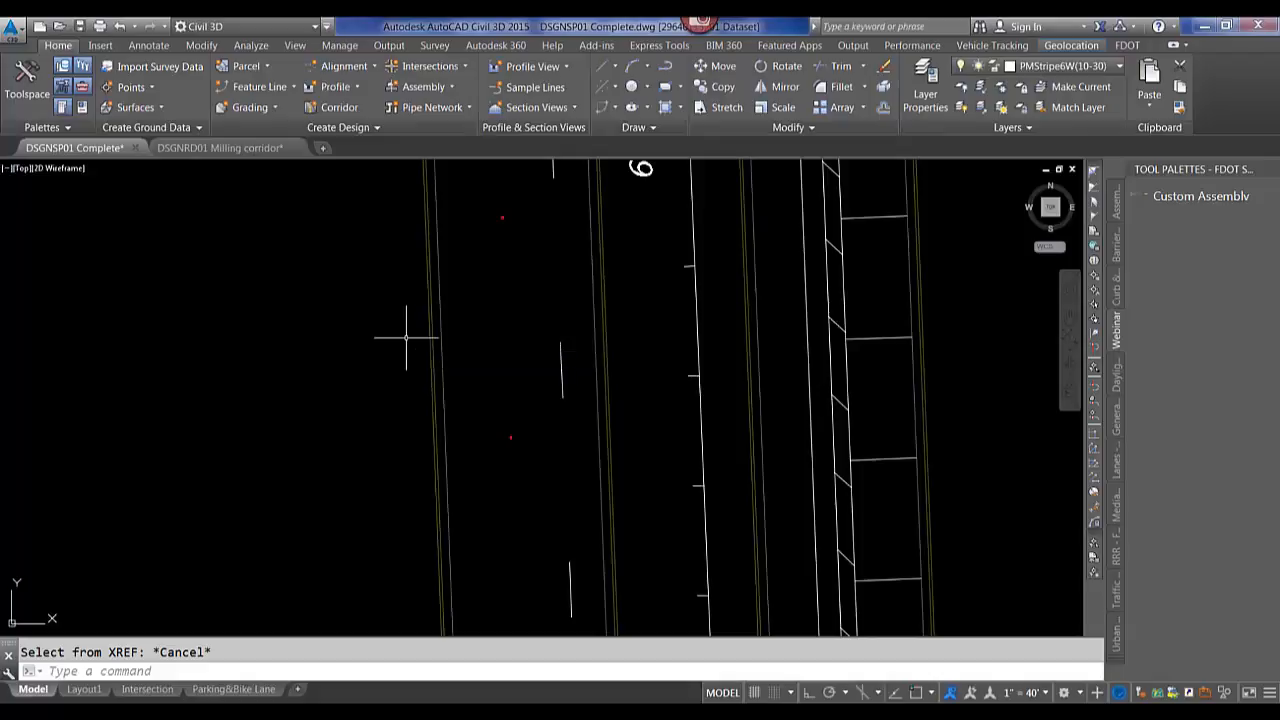
Switch to the DSGNRD01 Milling corridor drawing and start the SELECTIONEFFECT variable, cancelling without a new value.
left_click(213, 148)
left_click(461, 336)
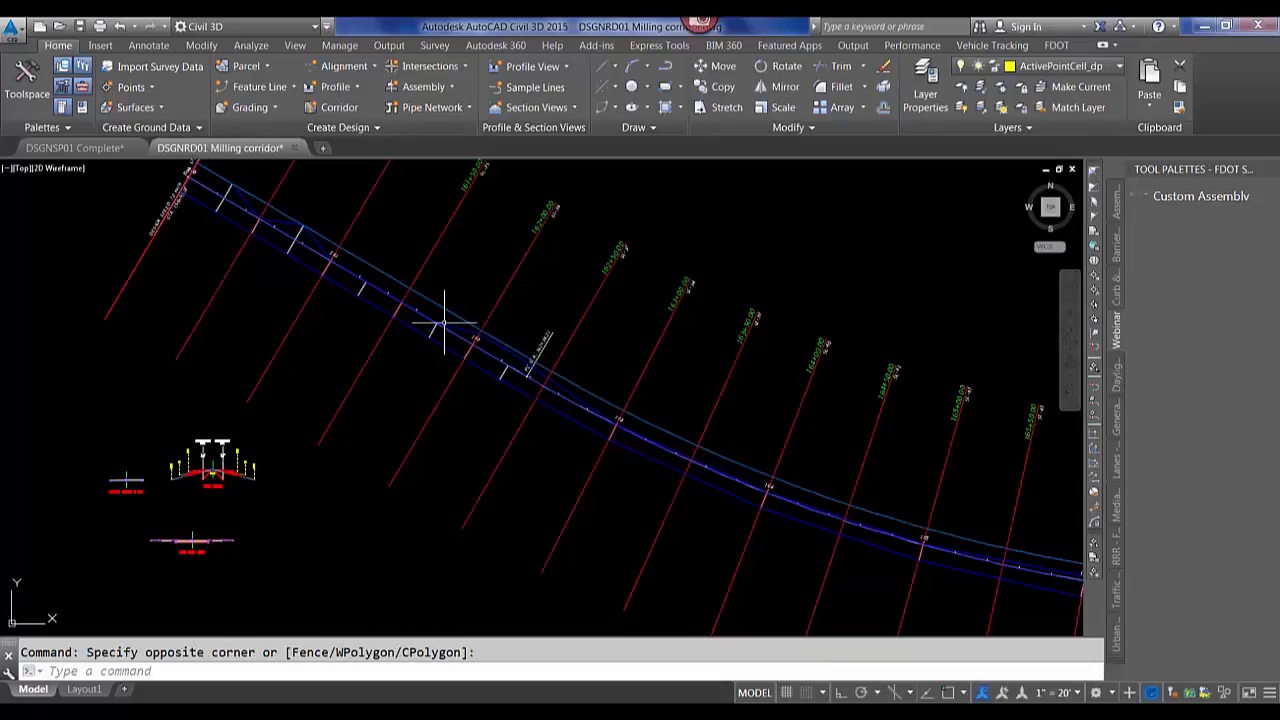
type("SEl")
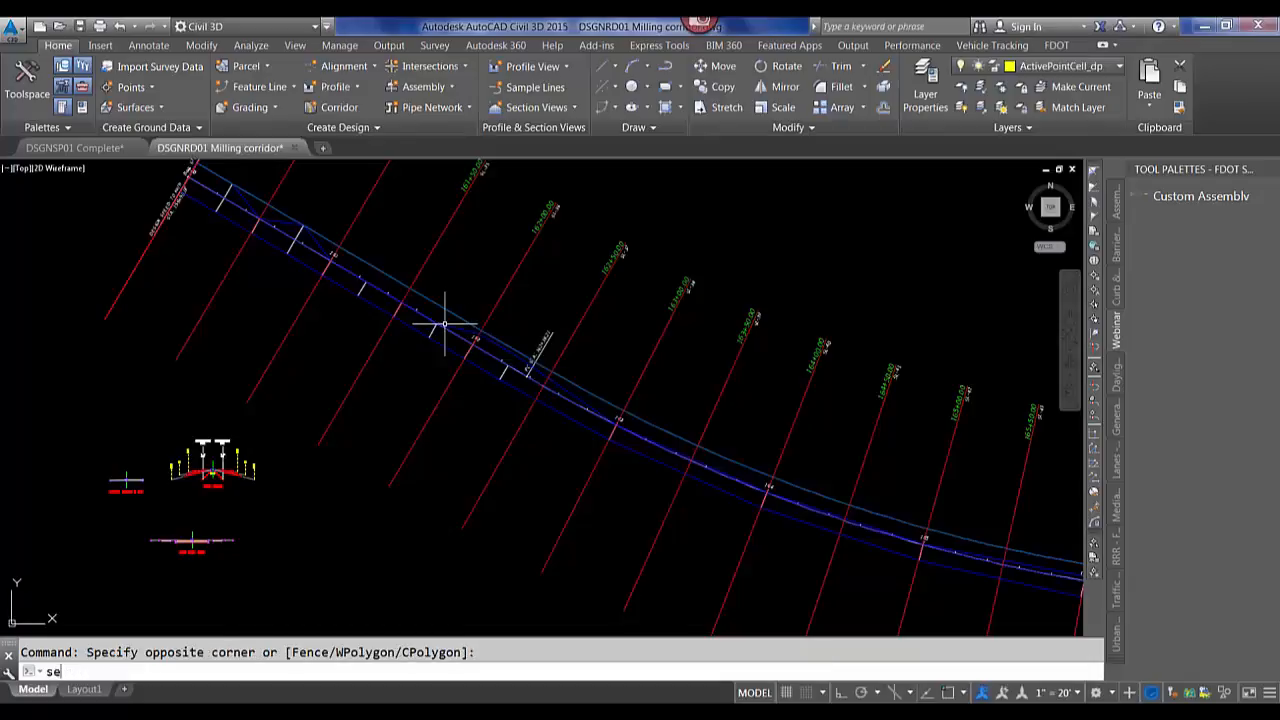
type("ectioneffect")
key("Return")
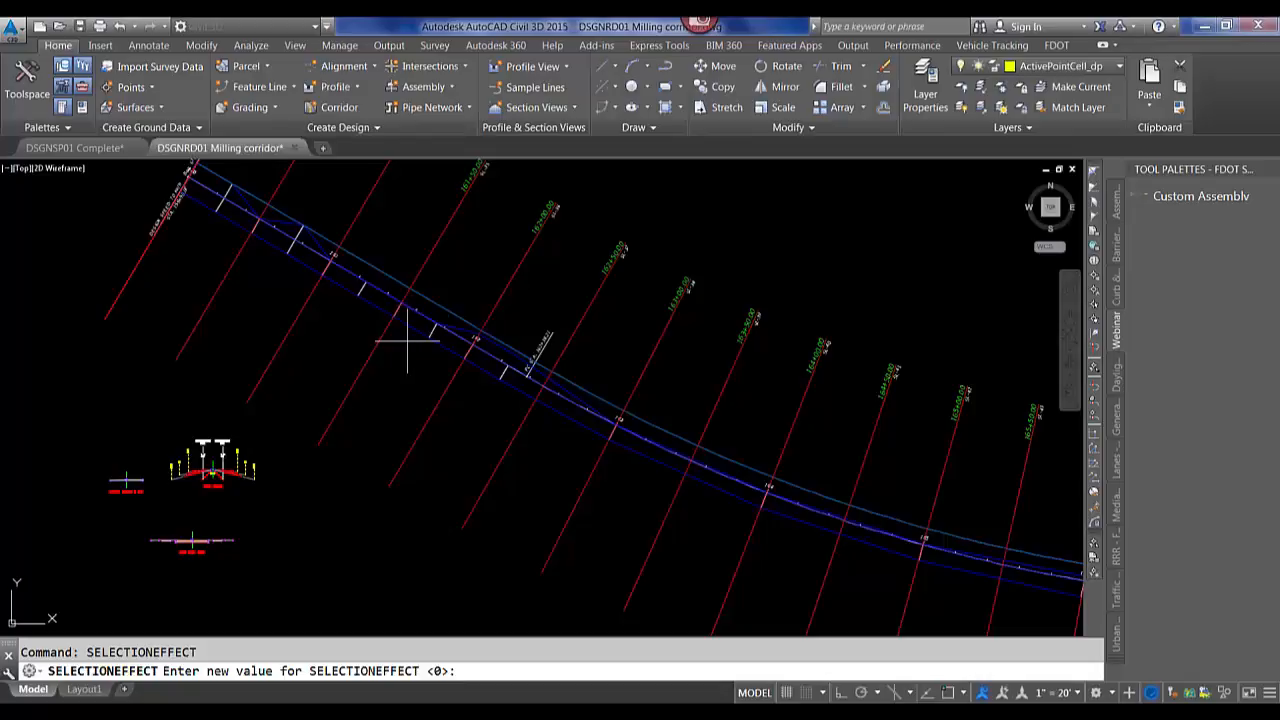
key("Escape")
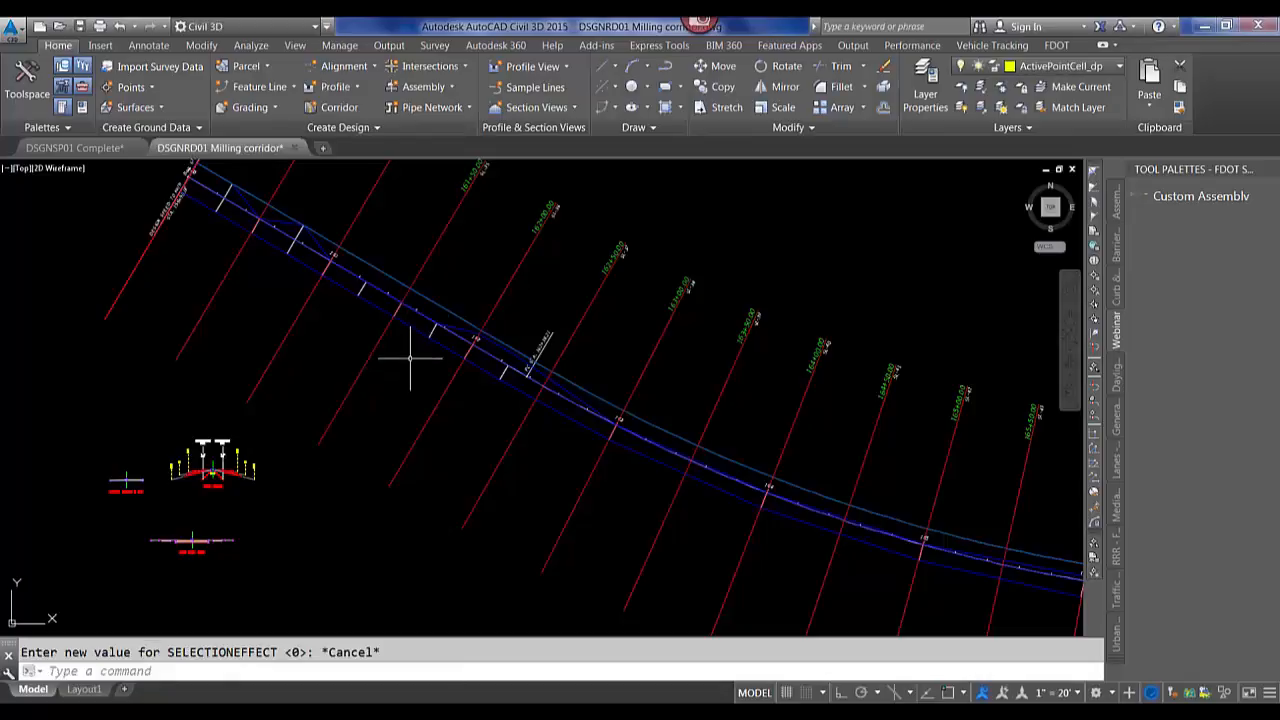
Regenerate the whole model with REGENALL.
left_click(485, 370)
left_click(472, 389)
type("rea")
key("Return")
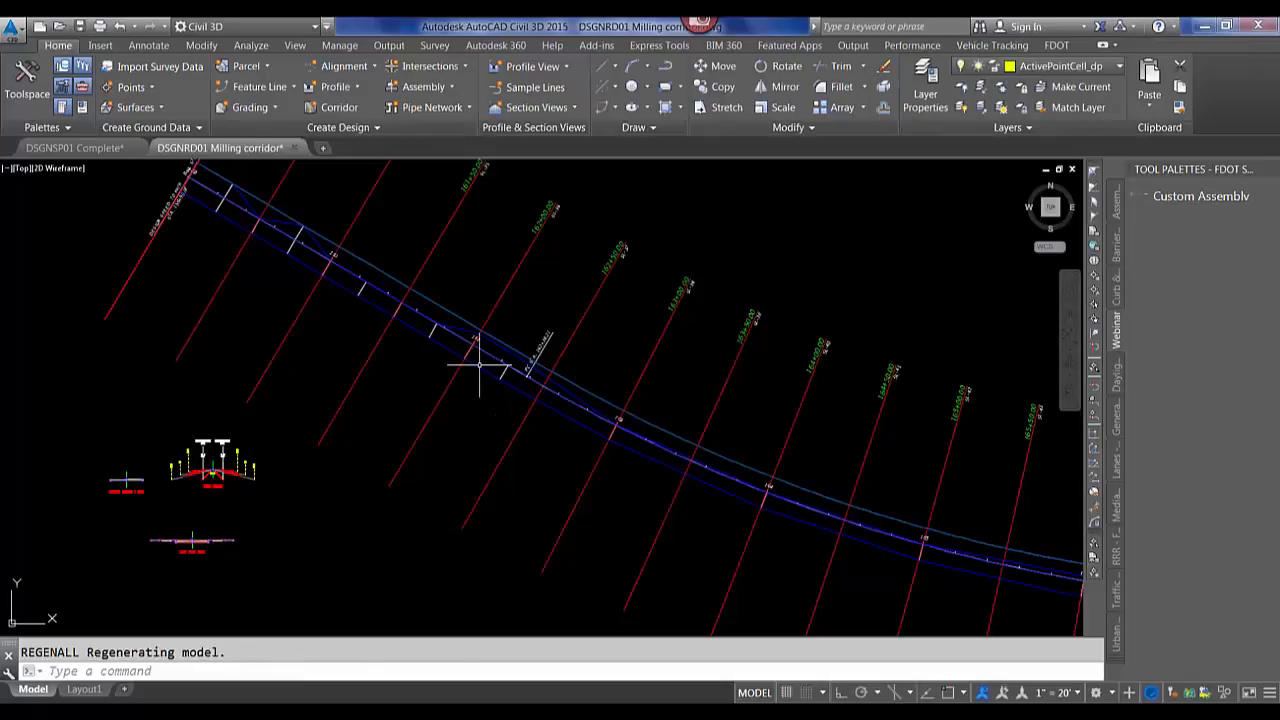
Select the corridor and start Edit Targets, then switch back to the DSGNSP01 Complete drawing and cancel.
left_click(486, 363)
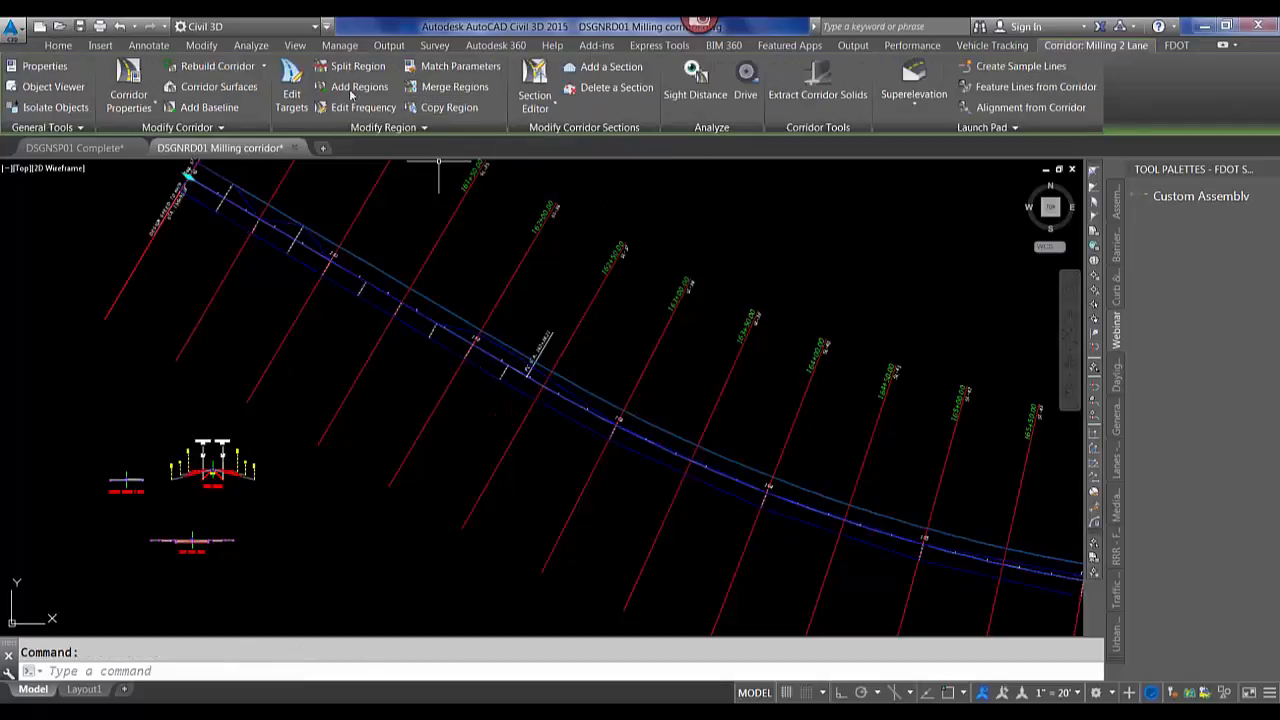
left_click(292, 80)
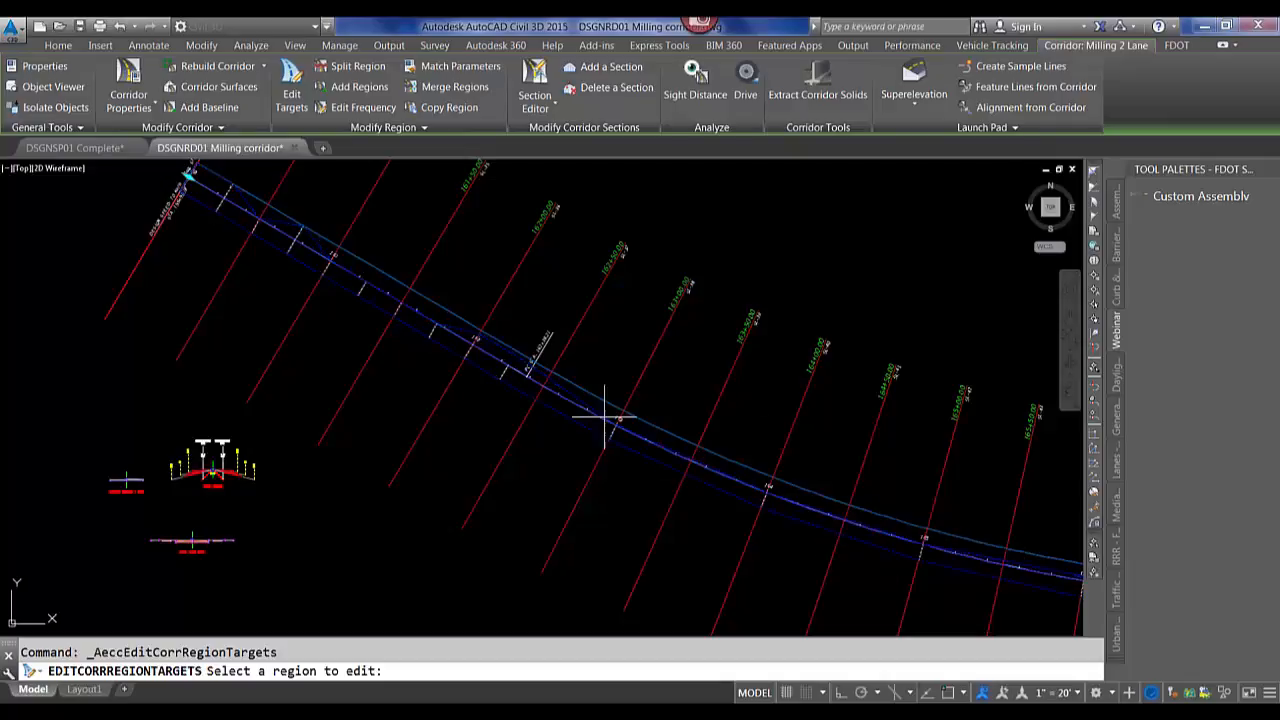
key("ctrl+Tab")
middle_click_drag(749, 434, 500, 408)
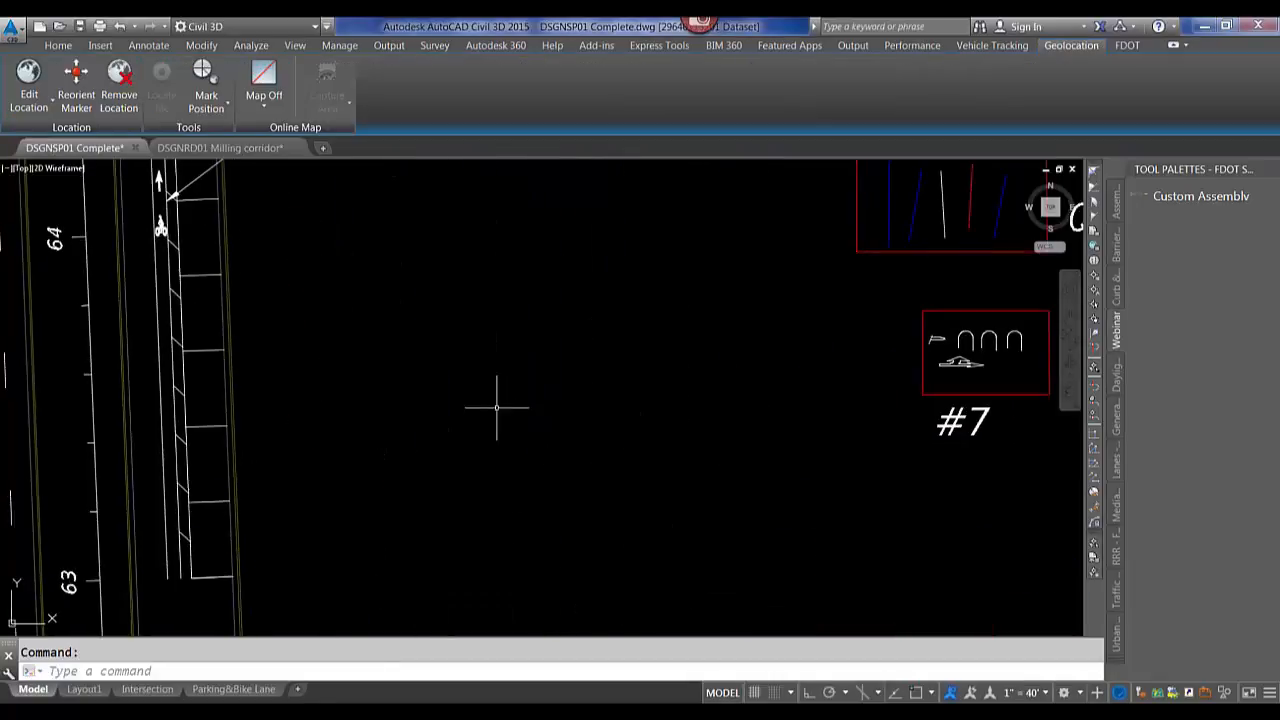
key("Escape")
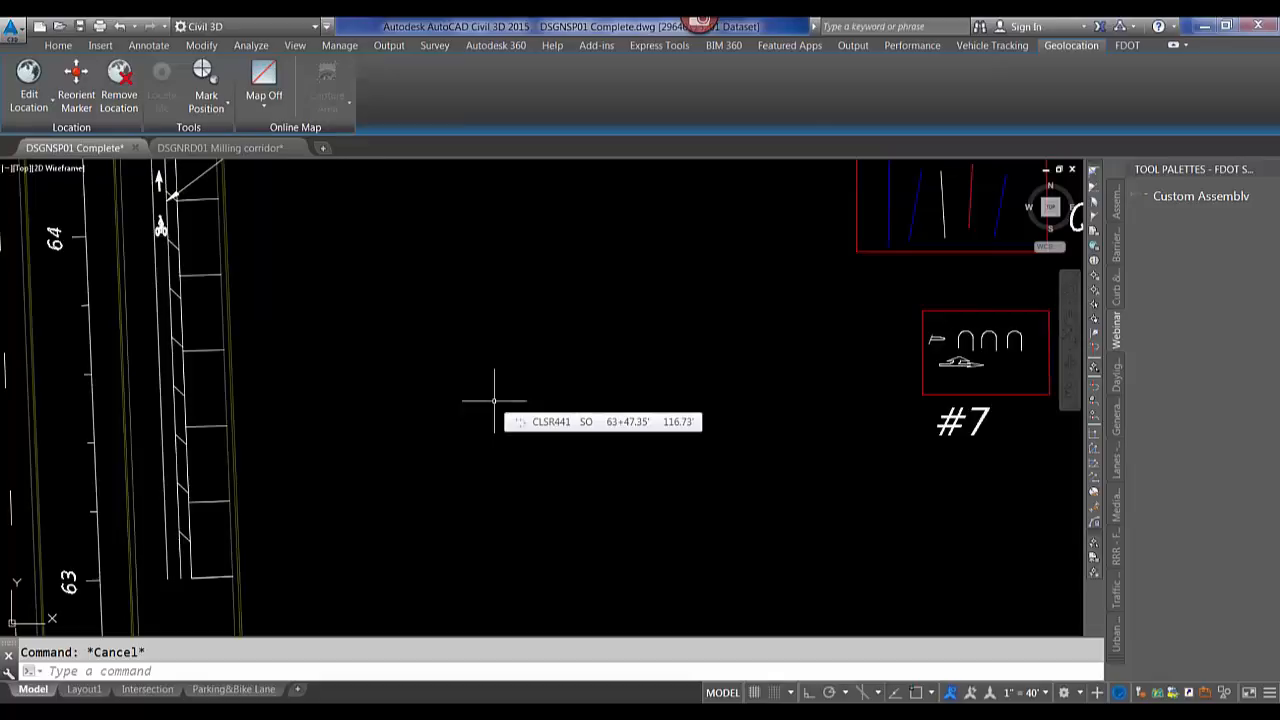
Open the REPORTSURFACEVOLUME panorama, reposition it, and close it.
type("report")
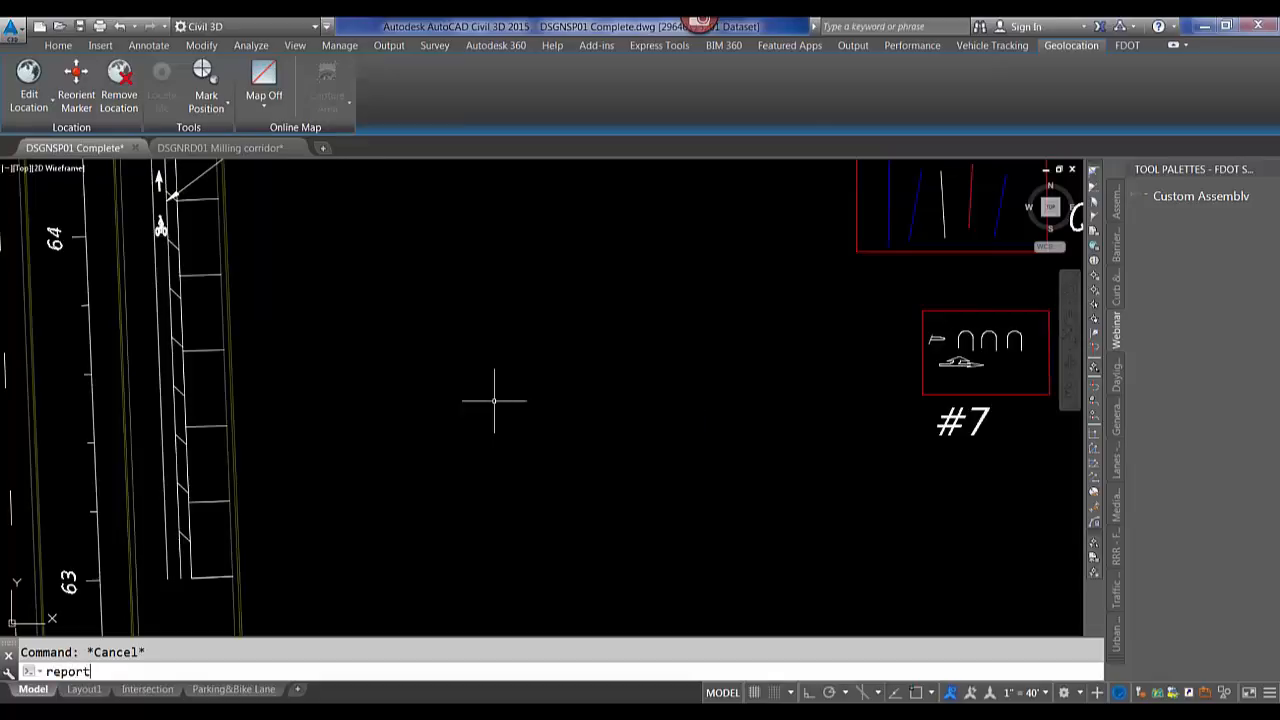
type("su")
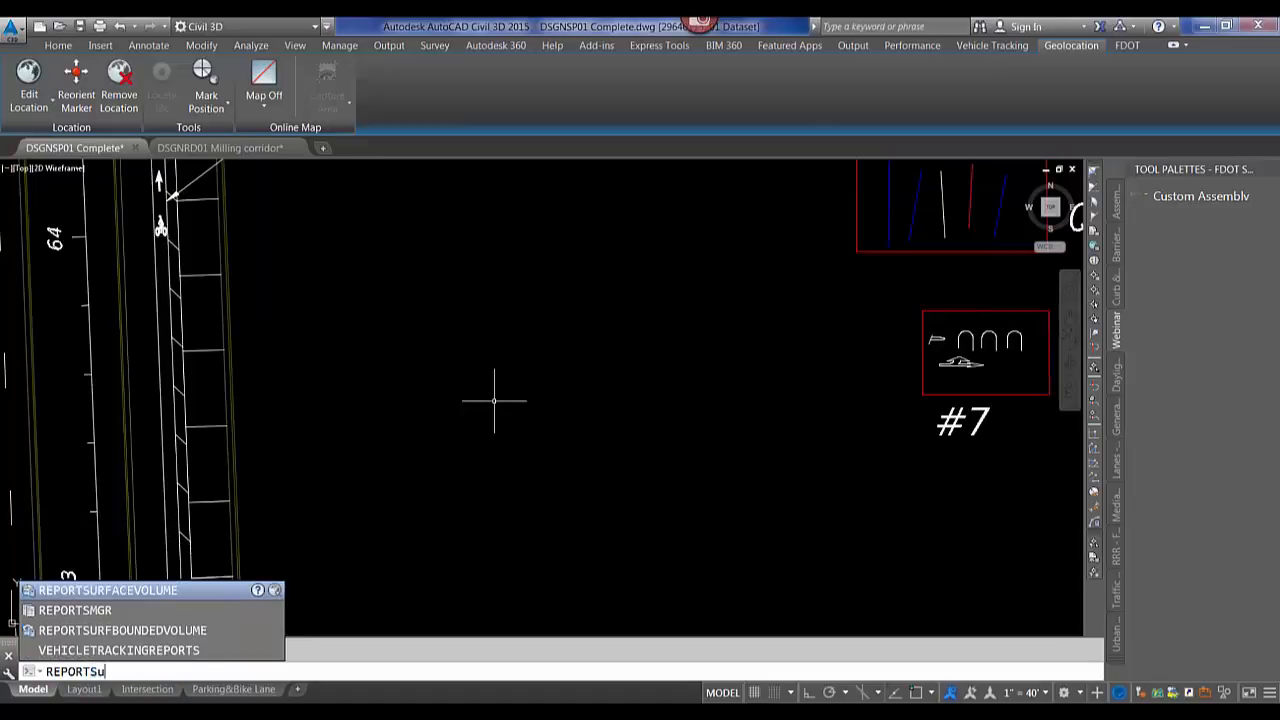
key("Return")
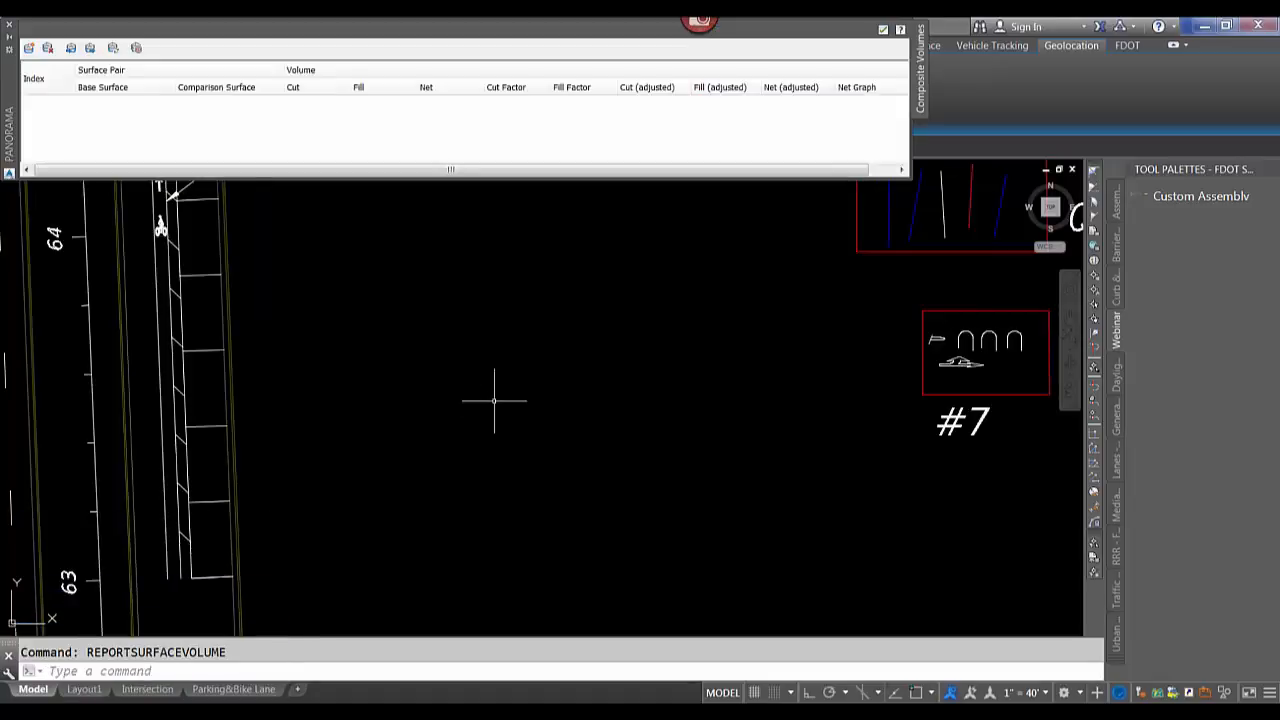
mouse_move(10, 100)
left_mouse_down()
mouse_move(97, 208)
mouse_move(156, 251)
mouse_move(136, 263)
left_mouse_up()
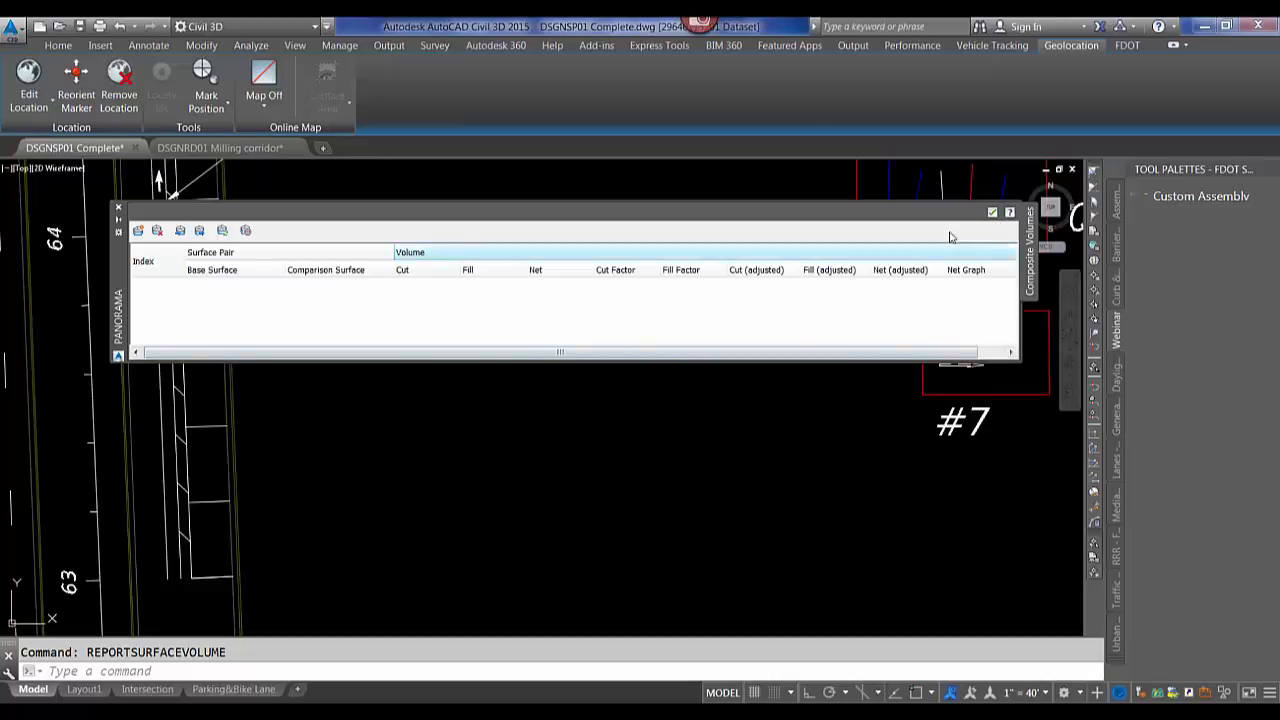
left_click(992, 212)
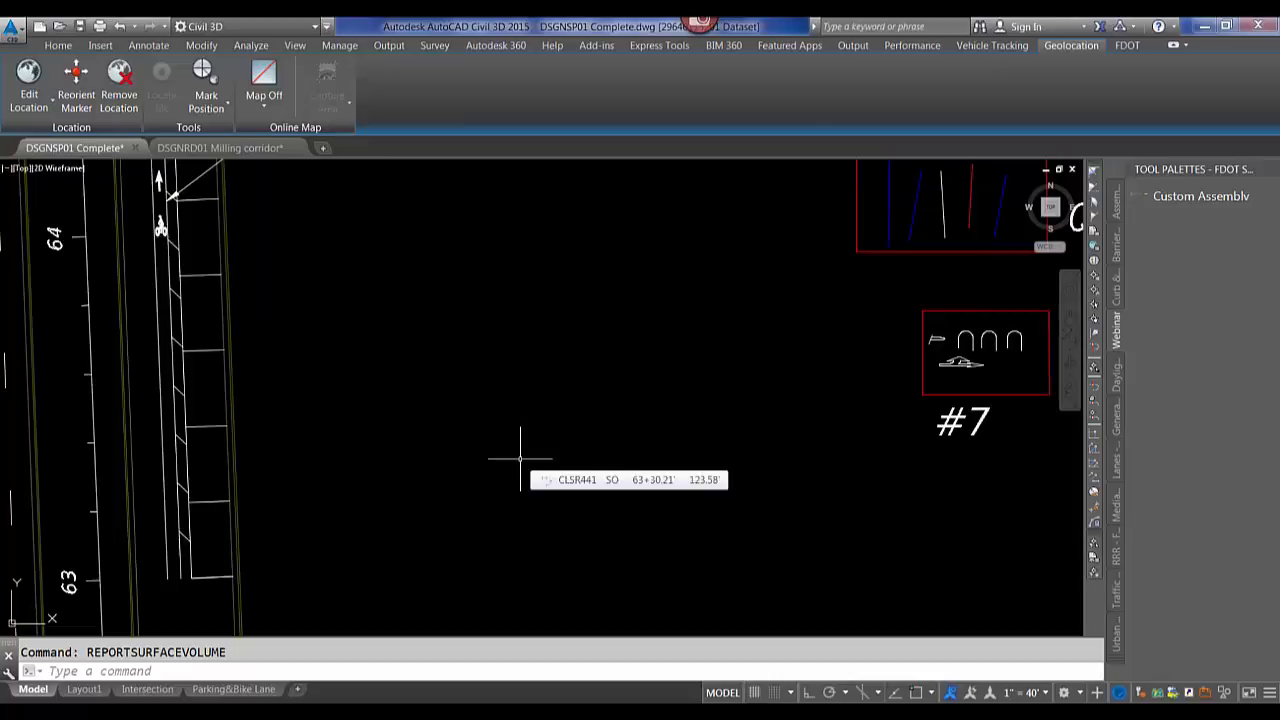
Open Create Surface from GIS Data, advance to the Connect to Data page, and cancel the dialog.
type("cre")
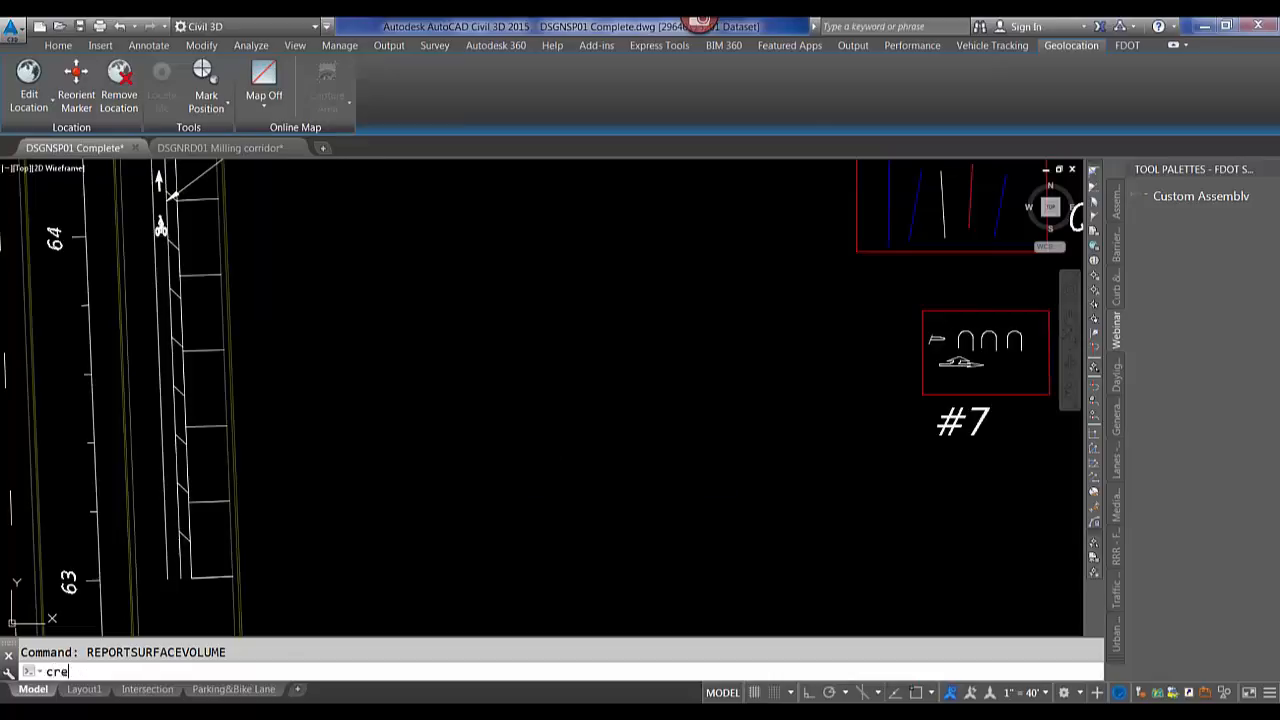
type("atesurface")
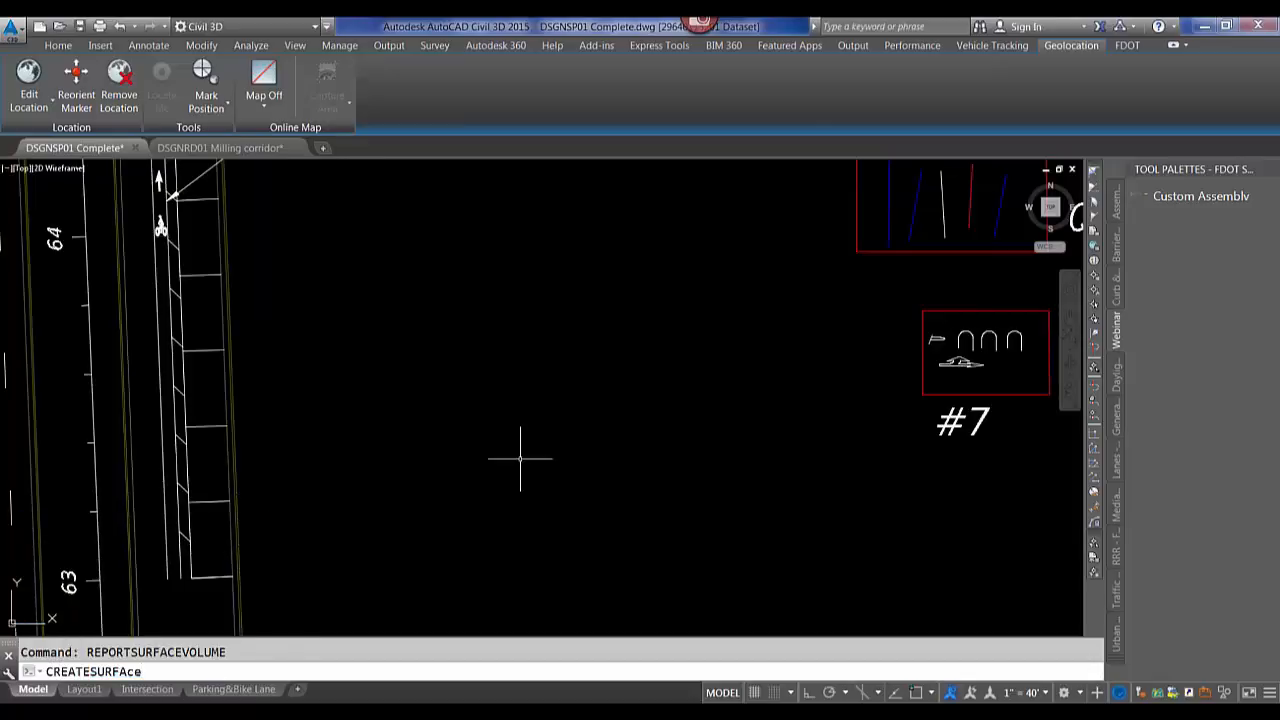
key("BackSpace")
key("BackSpace")
key("Return")
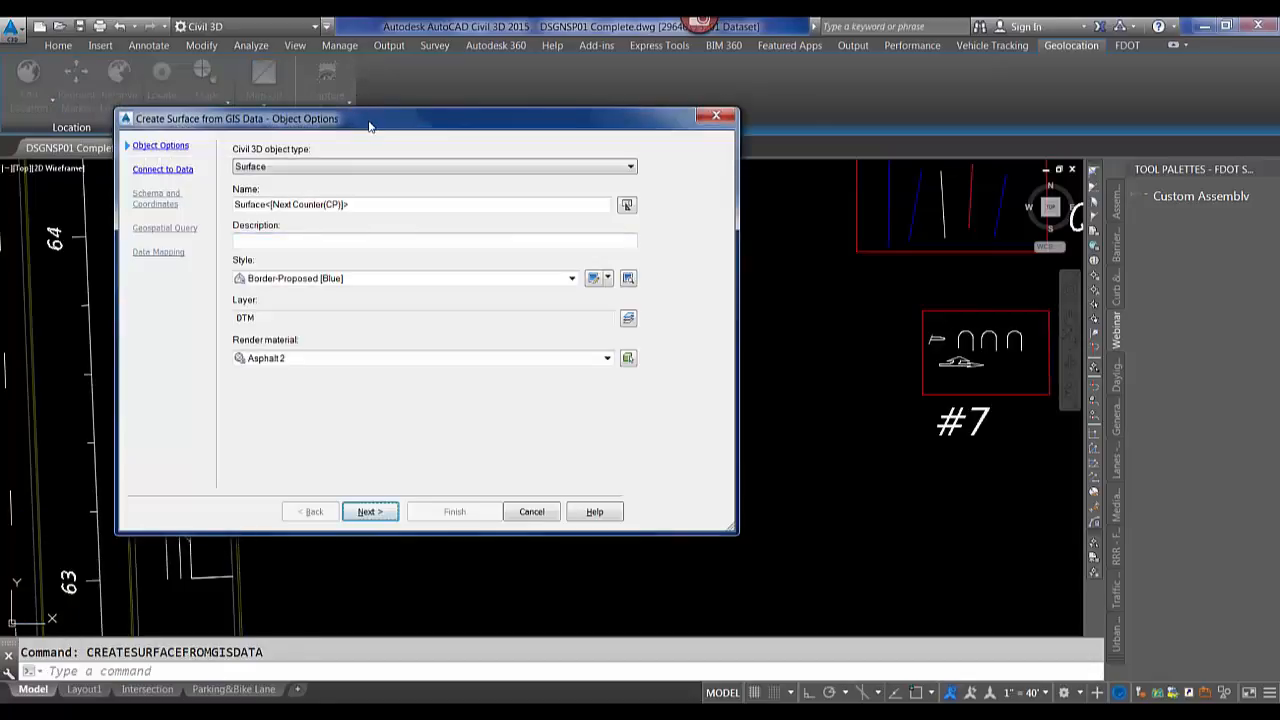
left_click_drag(368, 123, 475, 132)
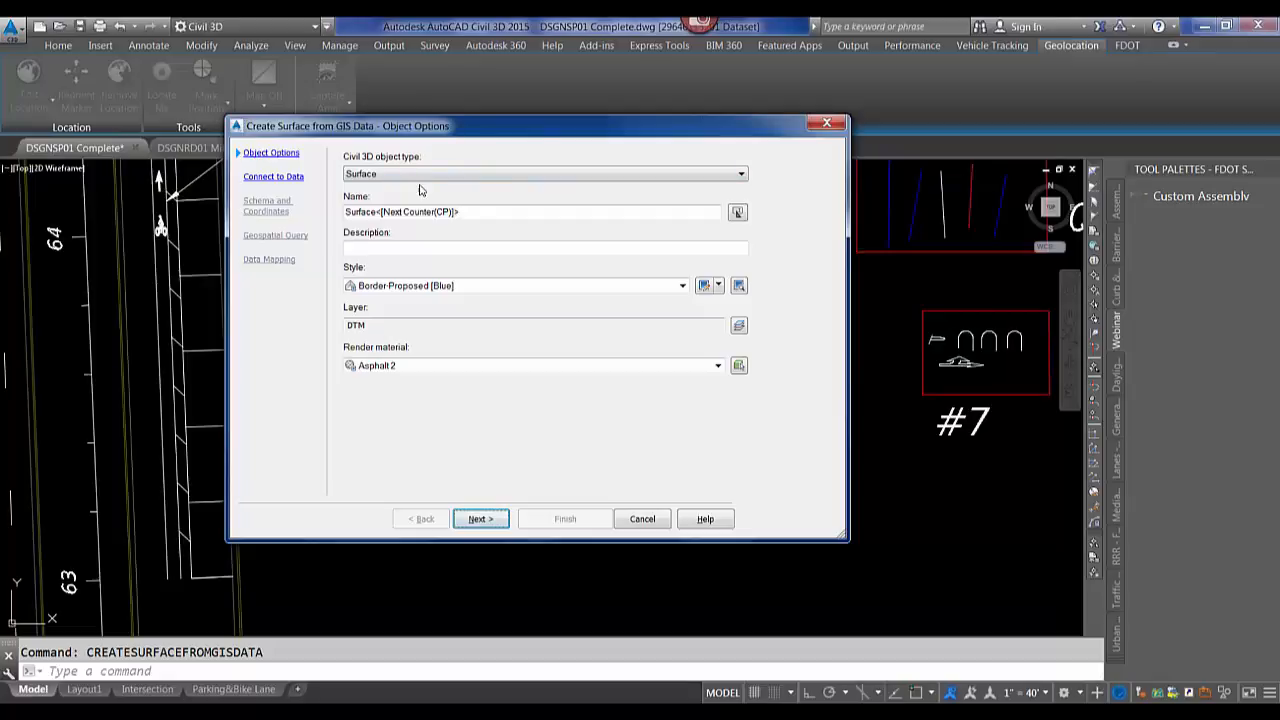
left_click(478, 521)
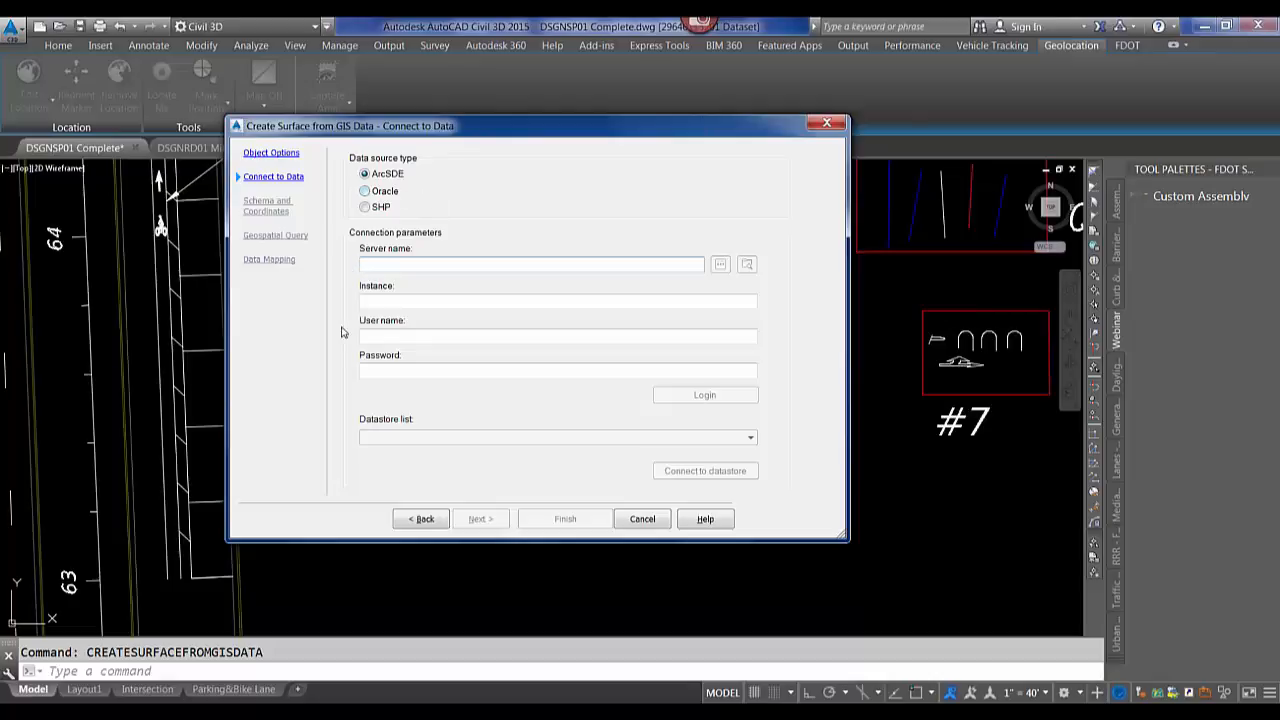
left_click(640, 519)
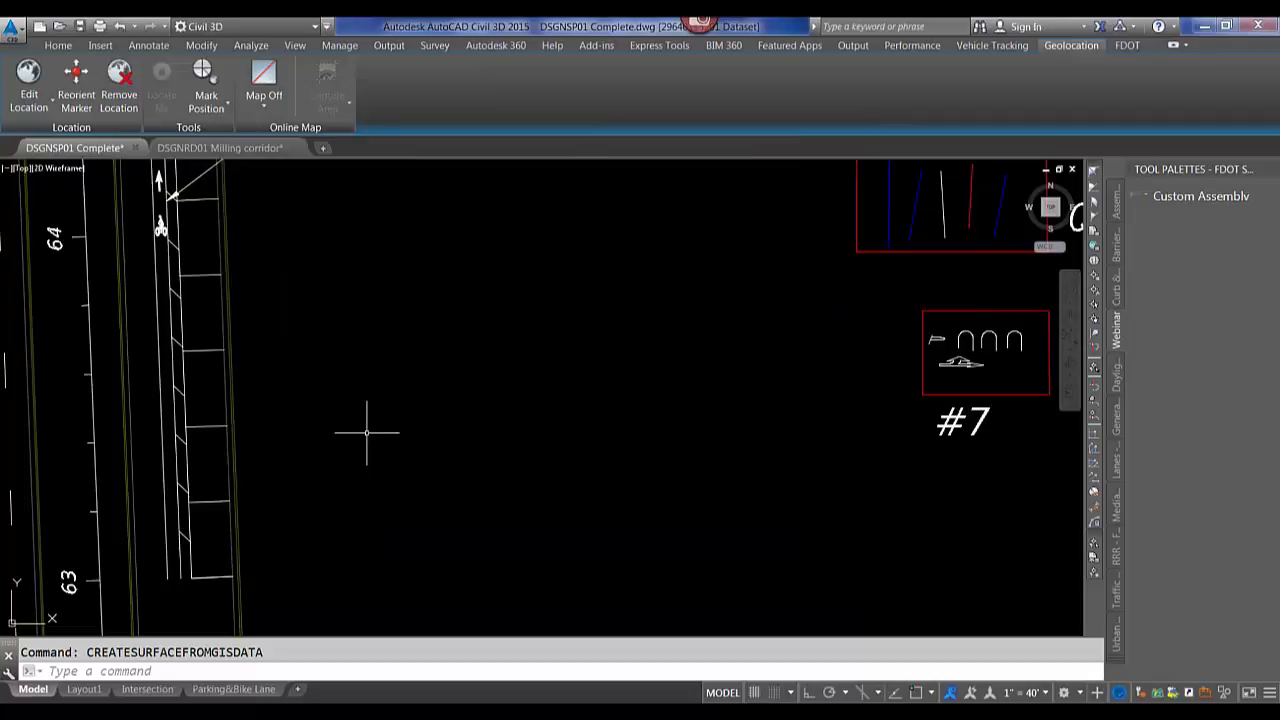
scroll(366, 429, "down", 4)
middle_click_drag(384, 369, 442, 243)
scroll(317, 476, "up", 4)
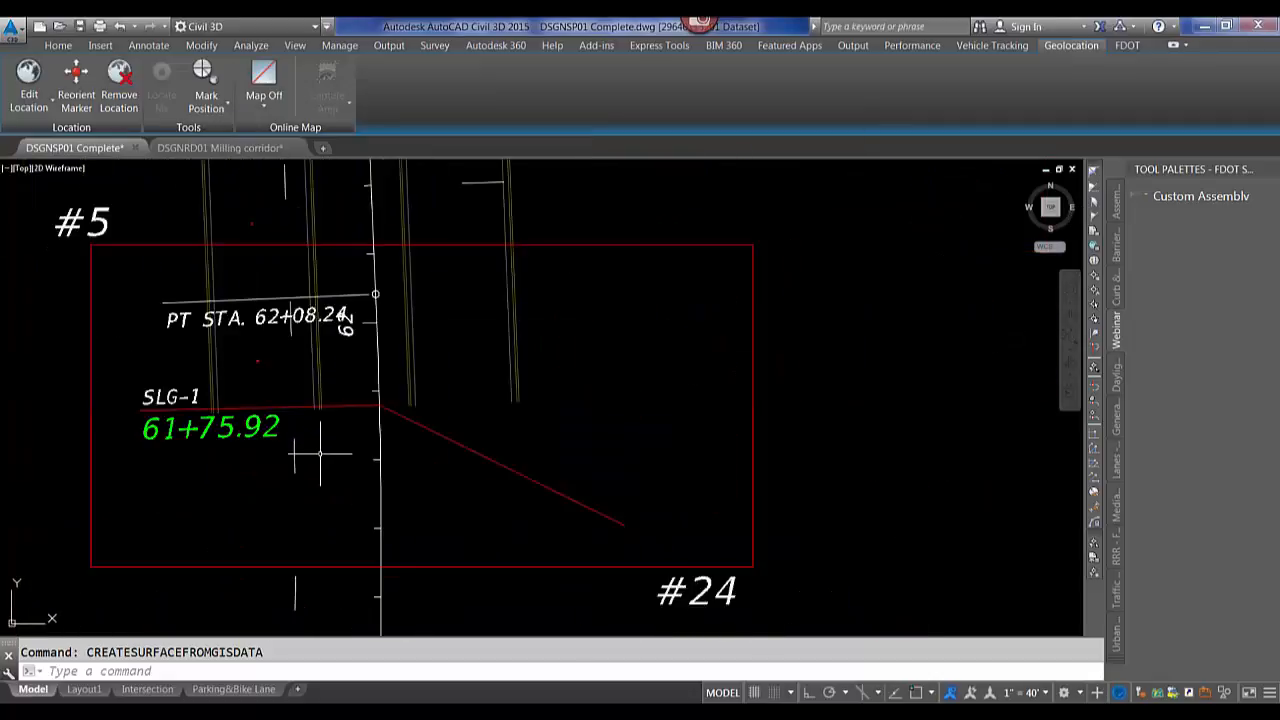
middle_click_drag(318, 451, 366, 471)
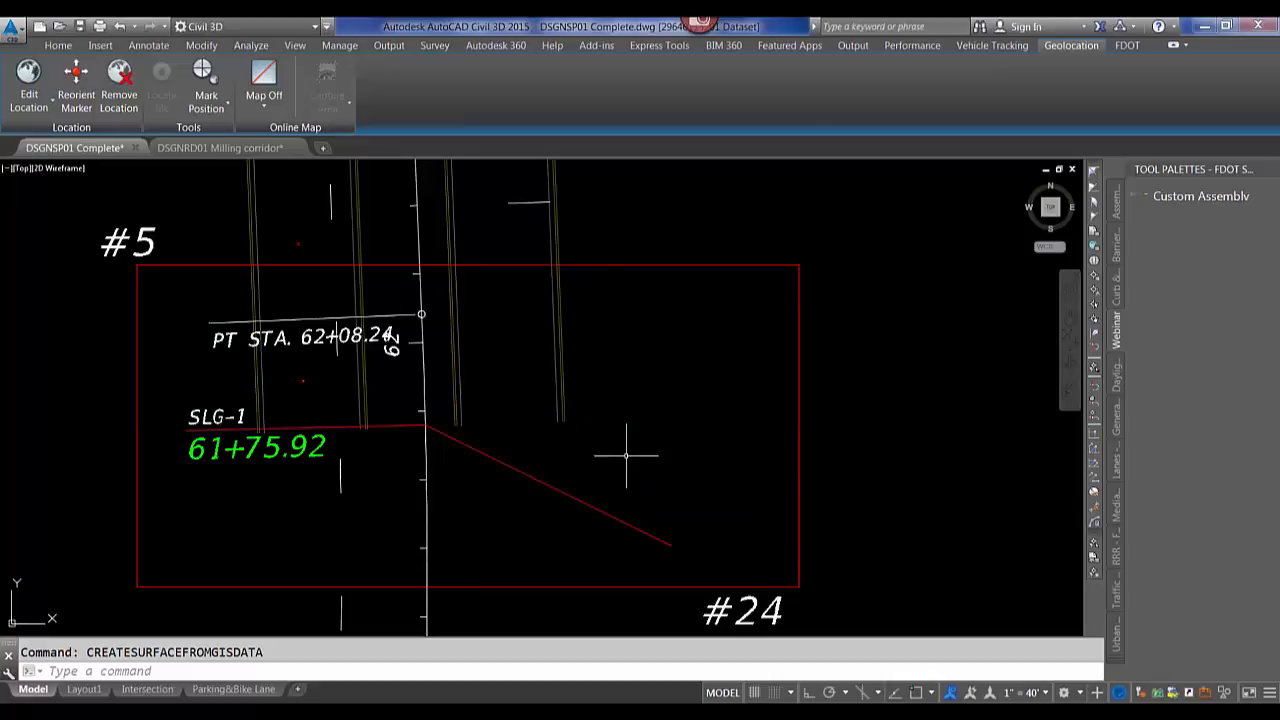
Make the SLG-1 sample line orthogonal to the alignment.
left_click(545, 486)
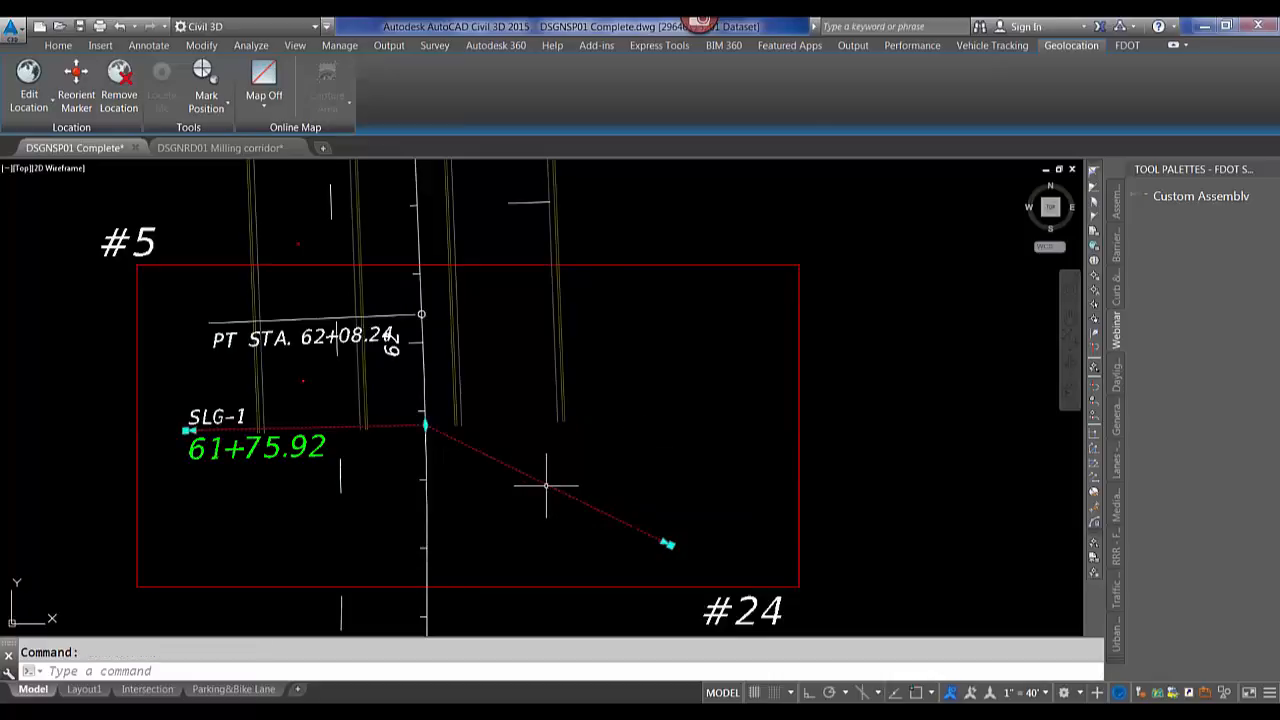
right_click(615, 452)
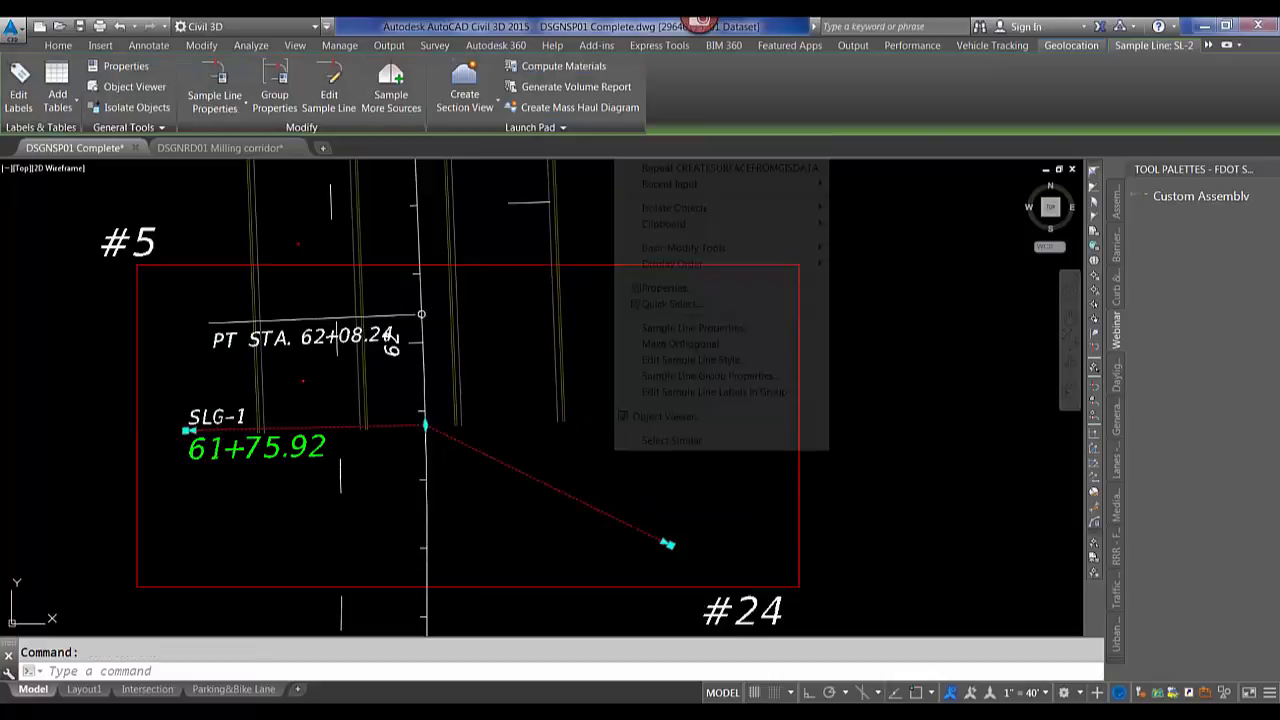
left_click(683, 346)
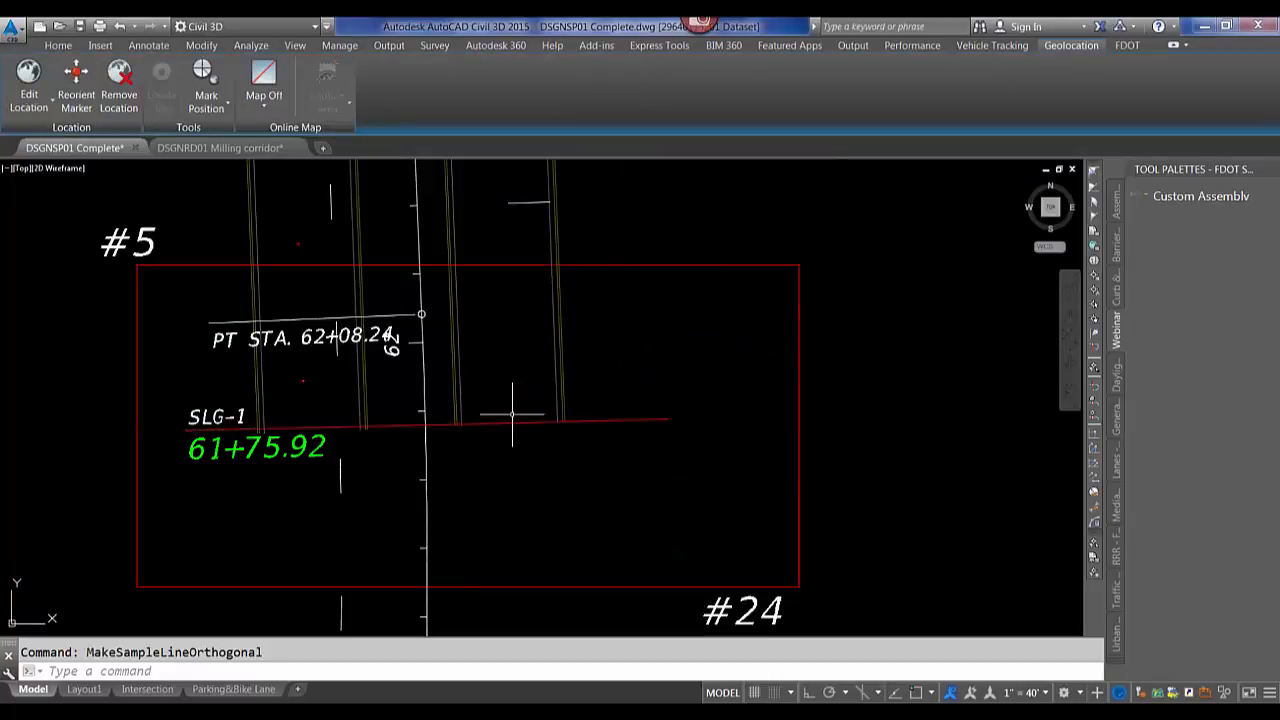
Sign in to Autodesk 360.
mouse_move(512, 414)
mouse_move(576, 418)
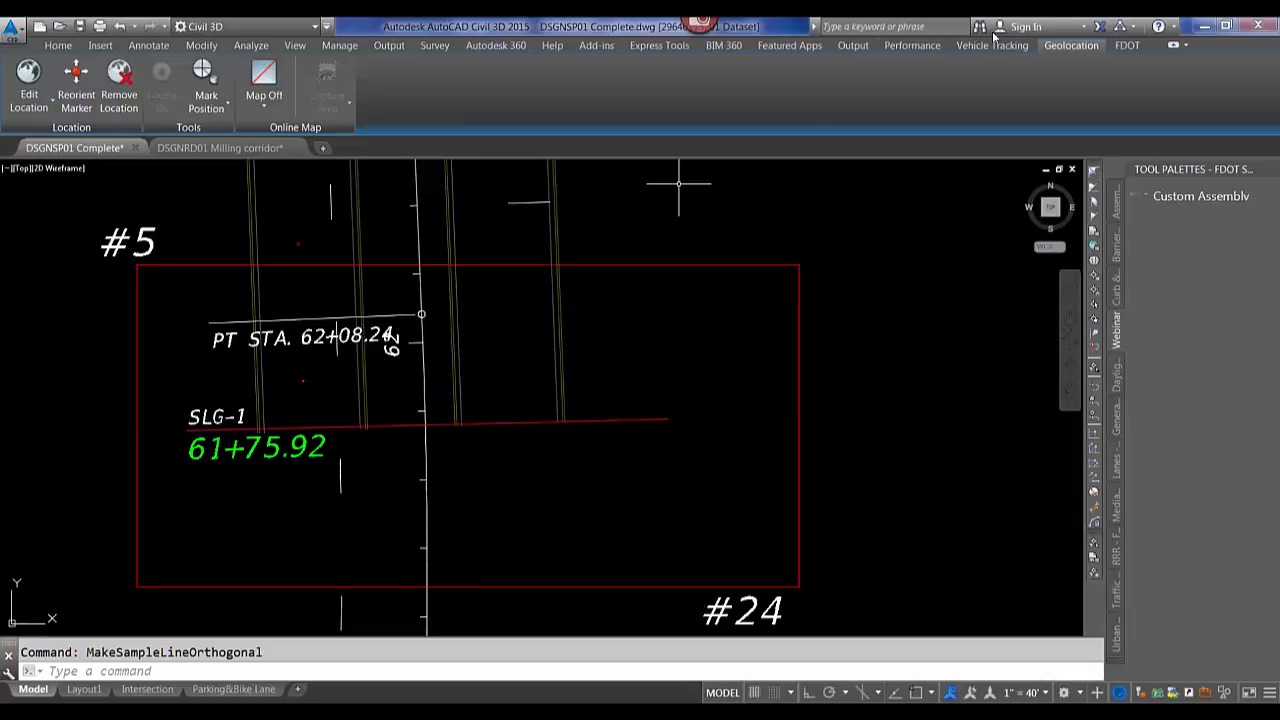
left_click(1045, 30)
left_click(1049, 49)
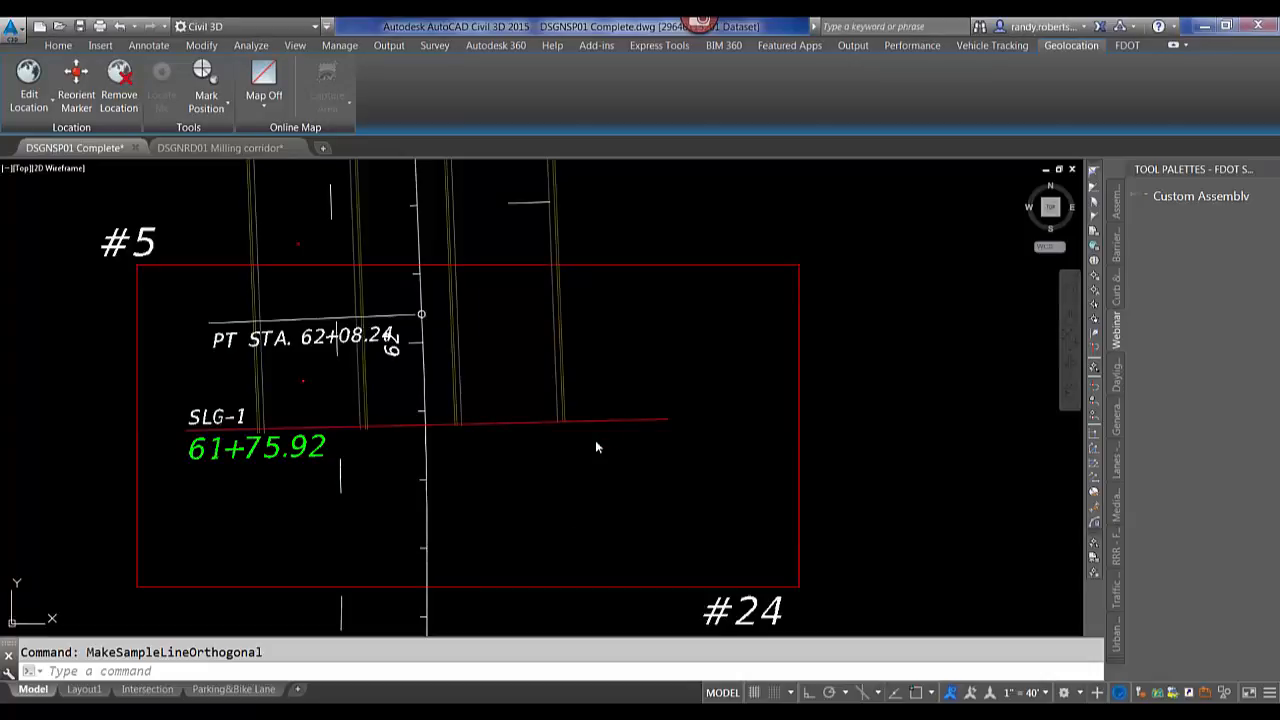
Zoom out over the project and turn on the aerial online map.
scroll(620, 337, "down", 6)
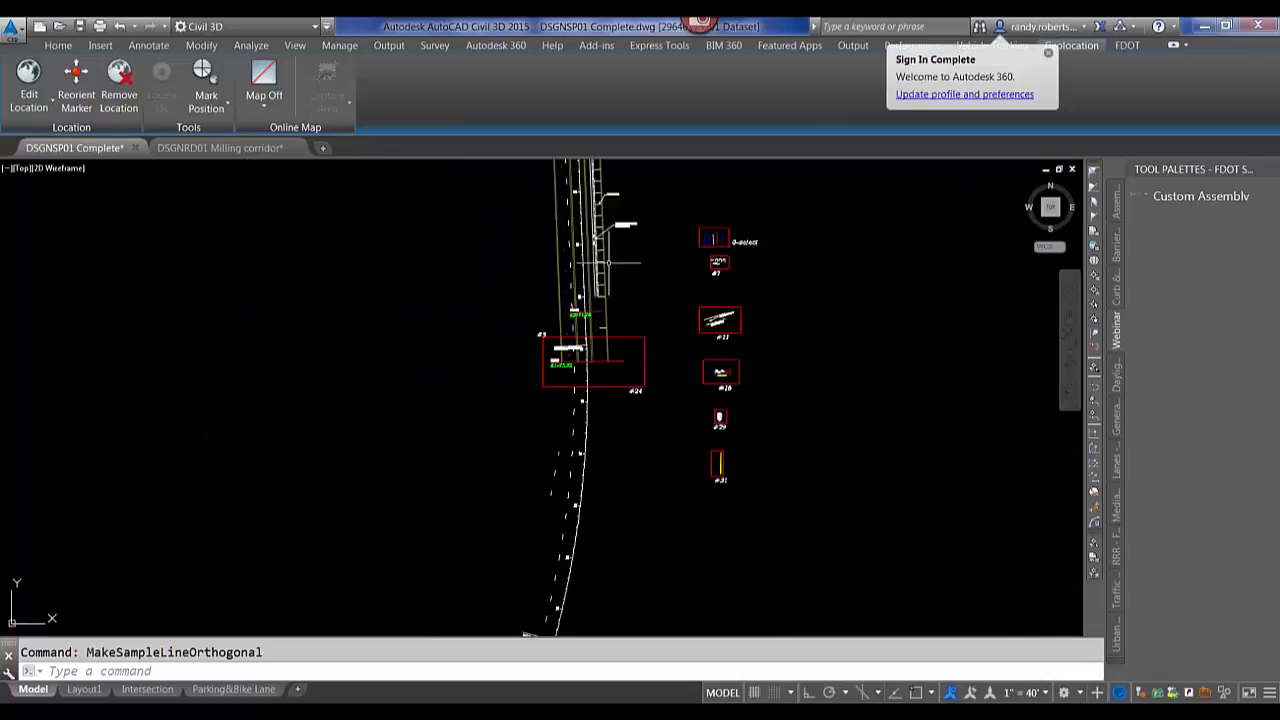
scroll(634, 353, "down", 4)
middle_click_drag(593, 272, 594, 375)
middle_click_drag(518, 356, 637, 365)
scroll(624, 368, "up", 2)
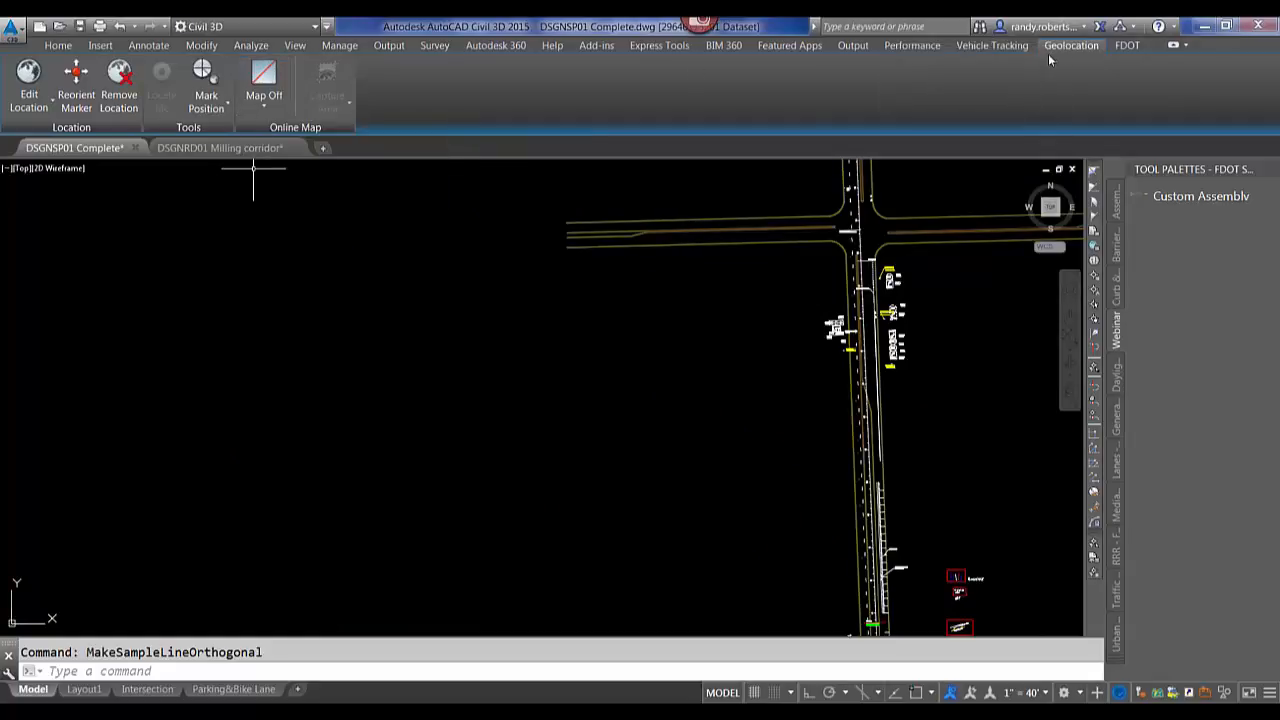
left_click(262, 108)
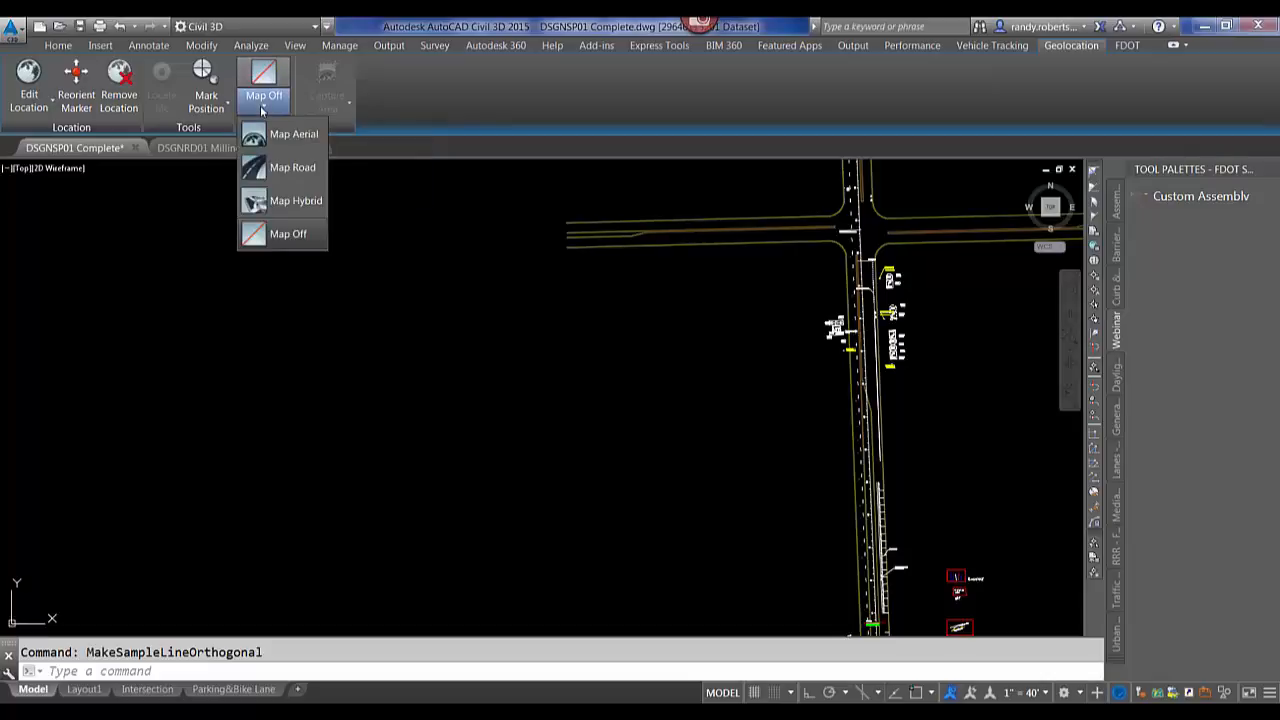
left_click(296, 138)
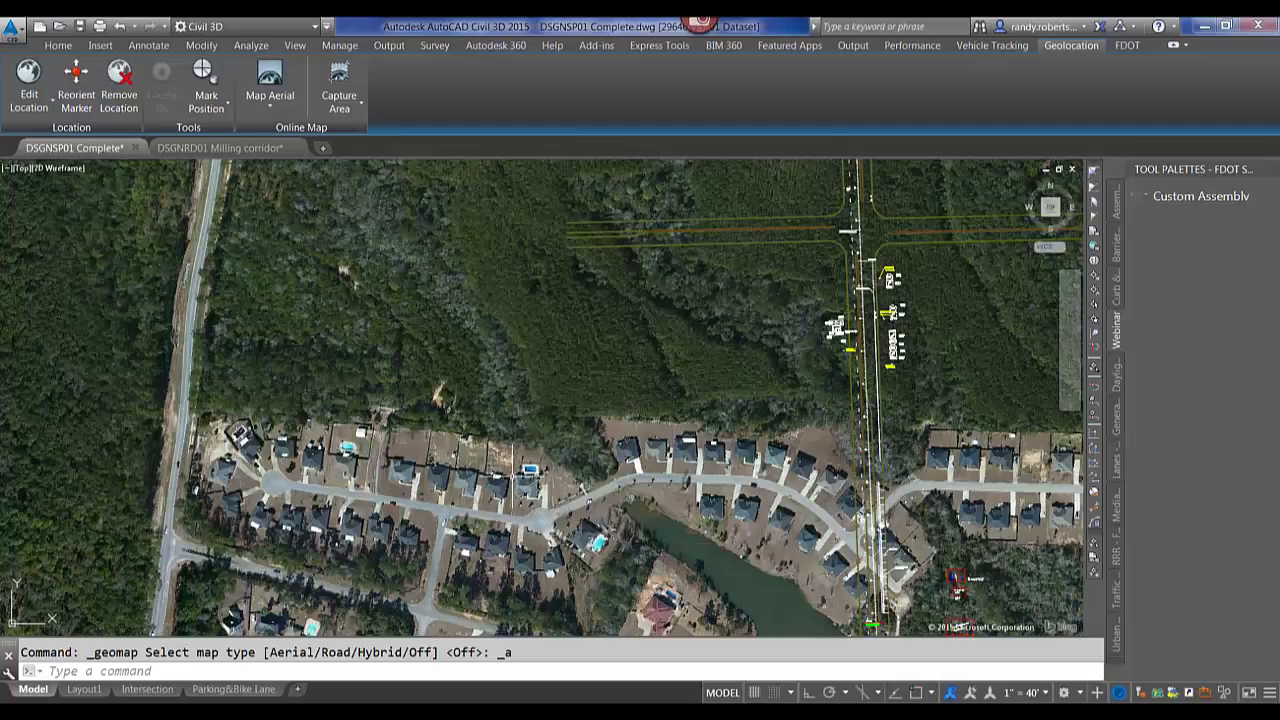
Switch the online map to the road map type.
scroll(500, 447, "down", 3)
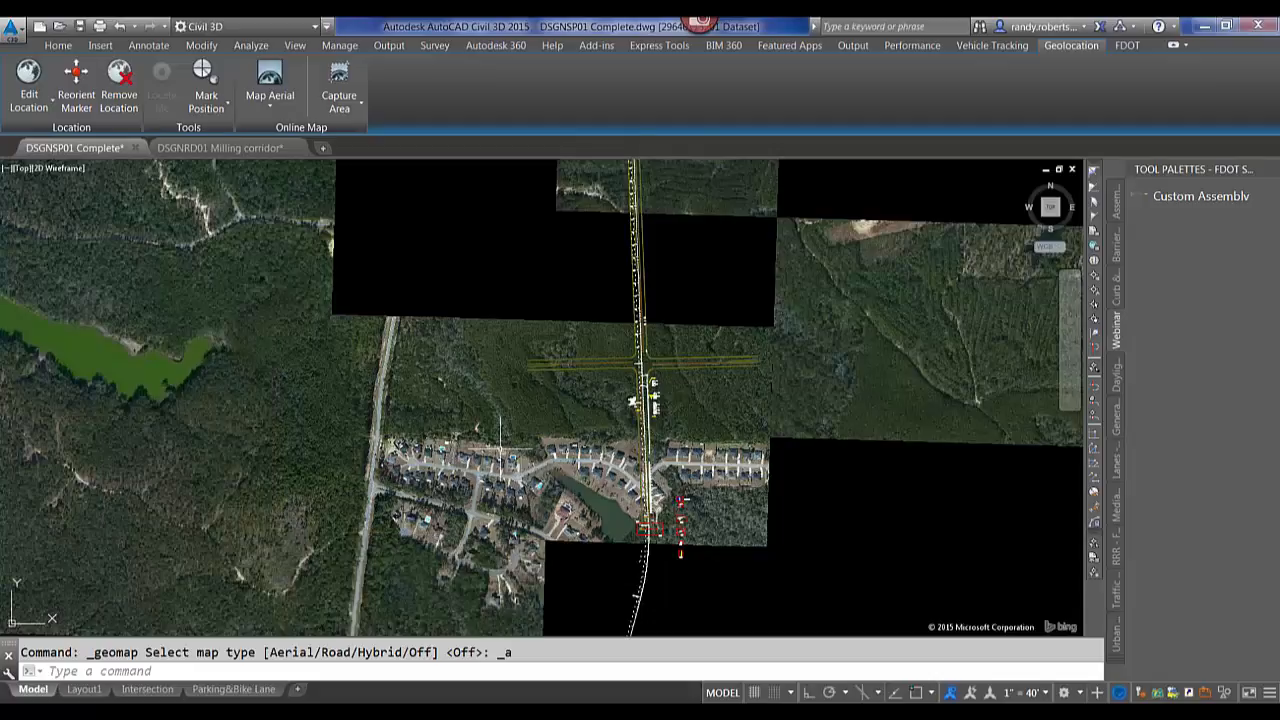
scroll(503, 447, "down", 5)
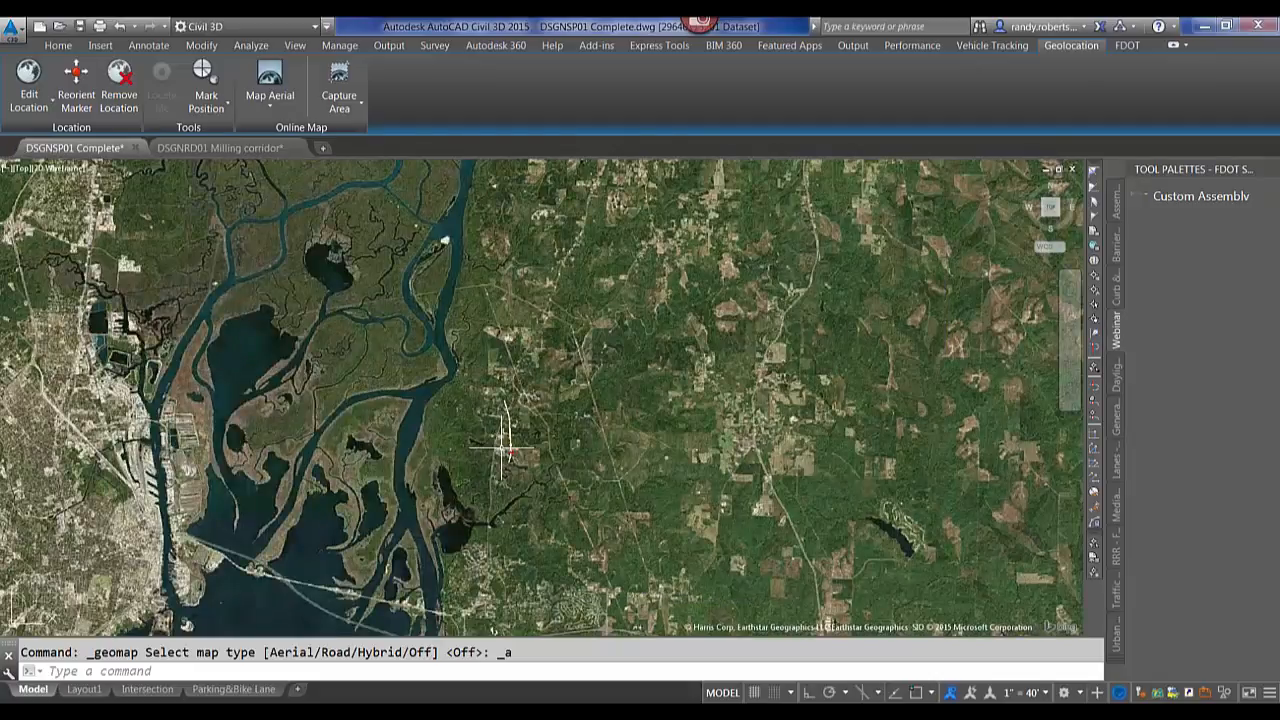
scroll(503, 447, "up", 1)
left_click(270, 105)
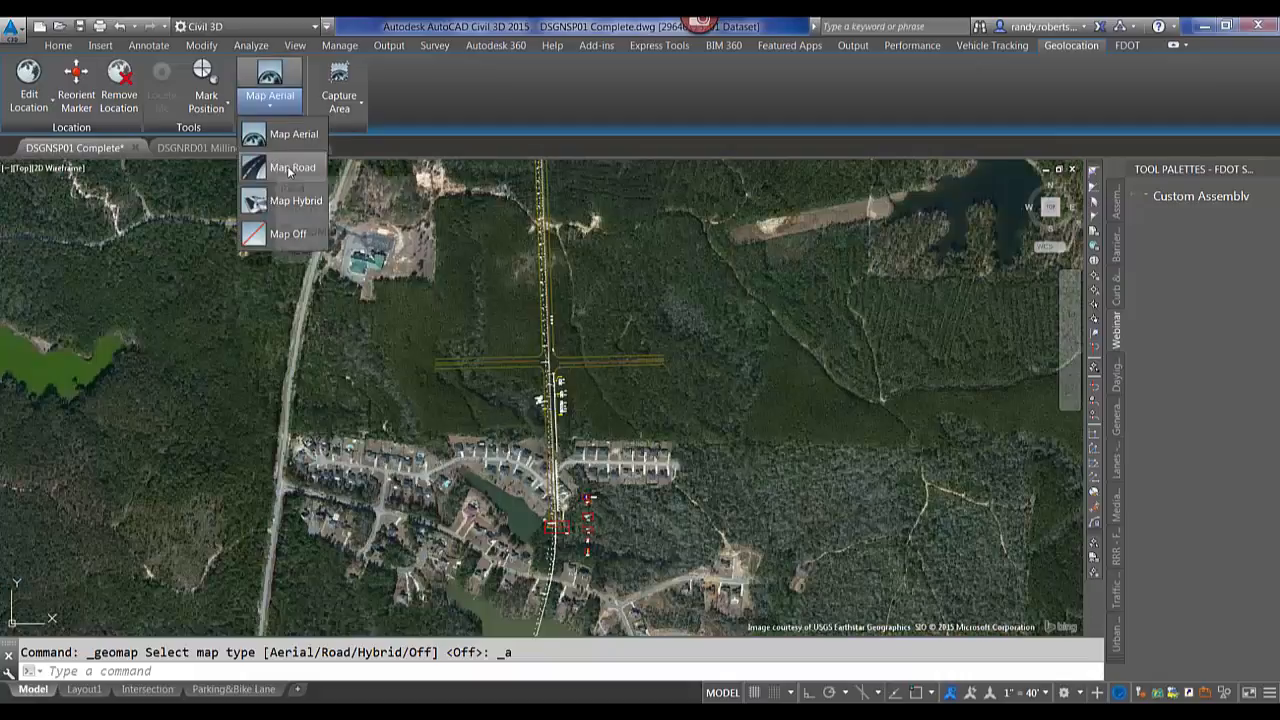
left_click(283, 206)
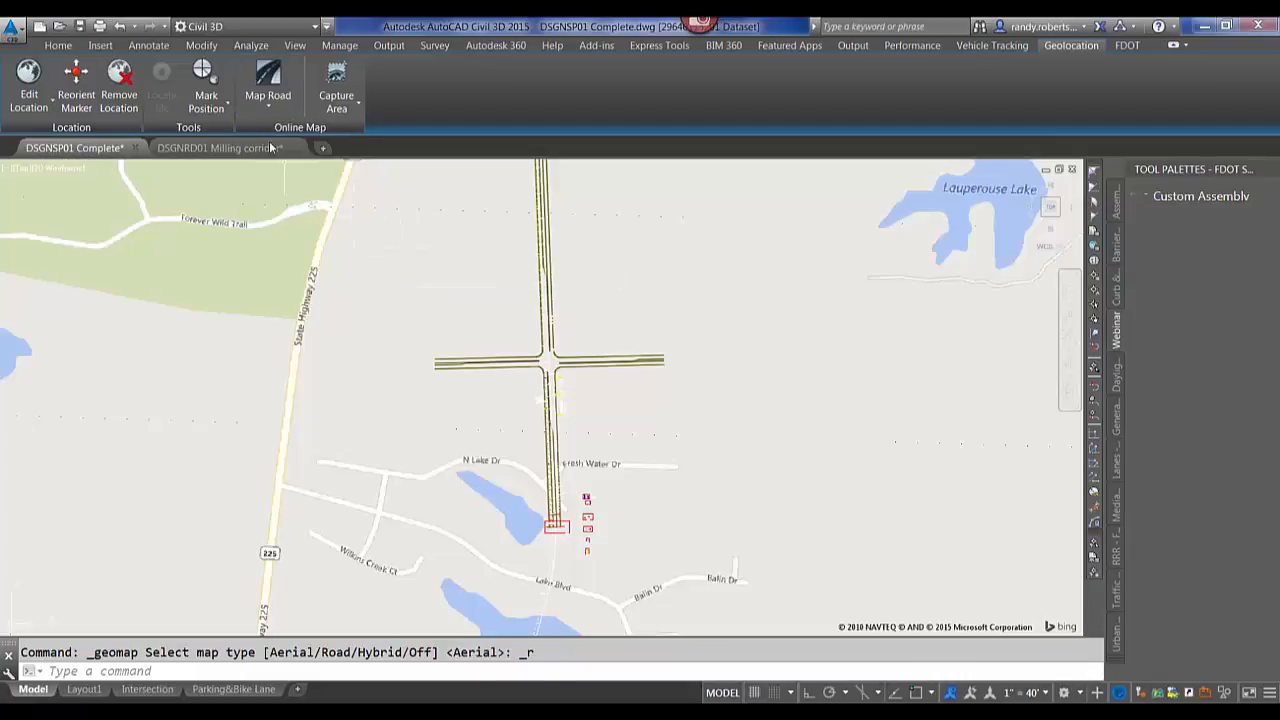
Switch the online map to hybrid, and afterwards turn the online map off.
left_click(266, 102)
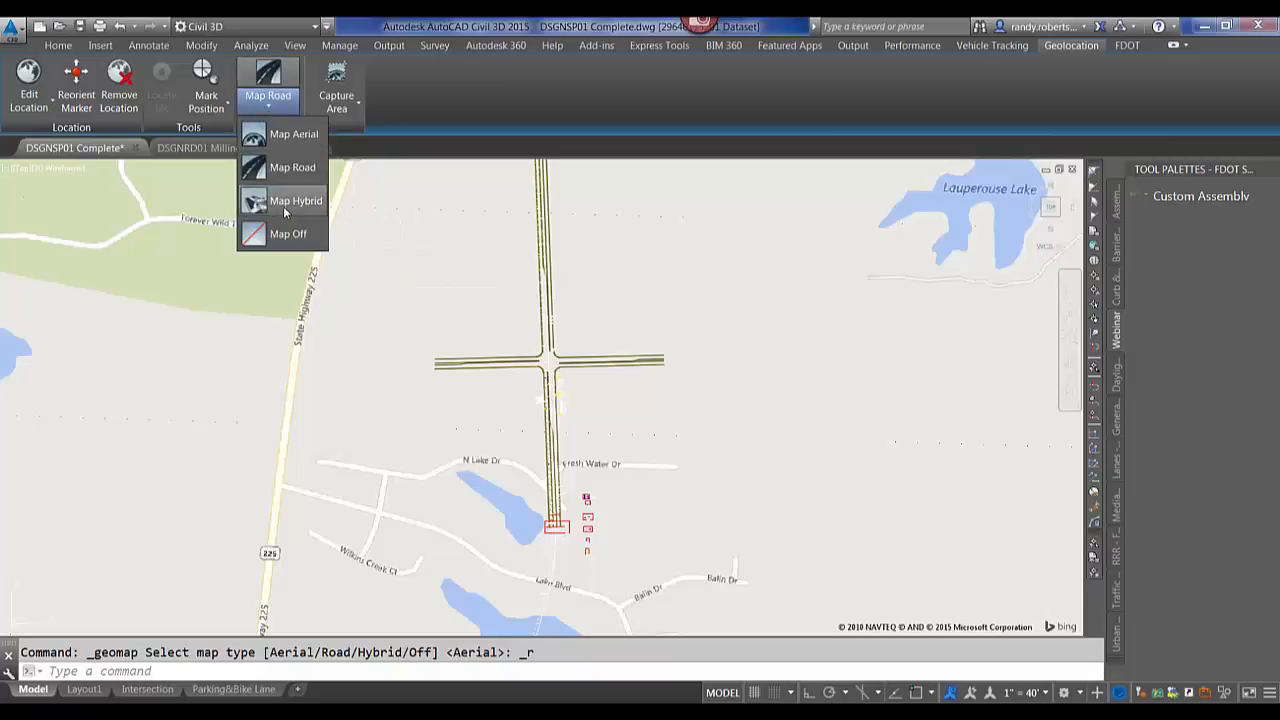
left_click(281, 210)
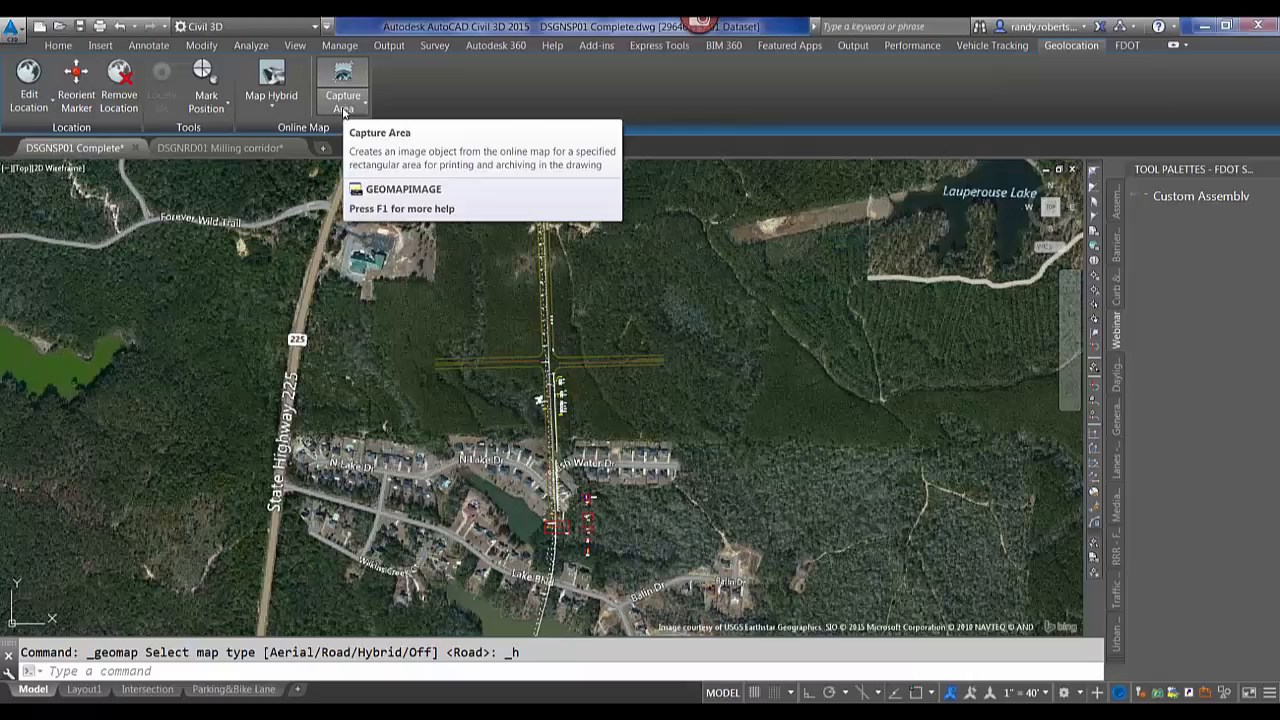
left_click(271, 100)
left_click(288, 234)
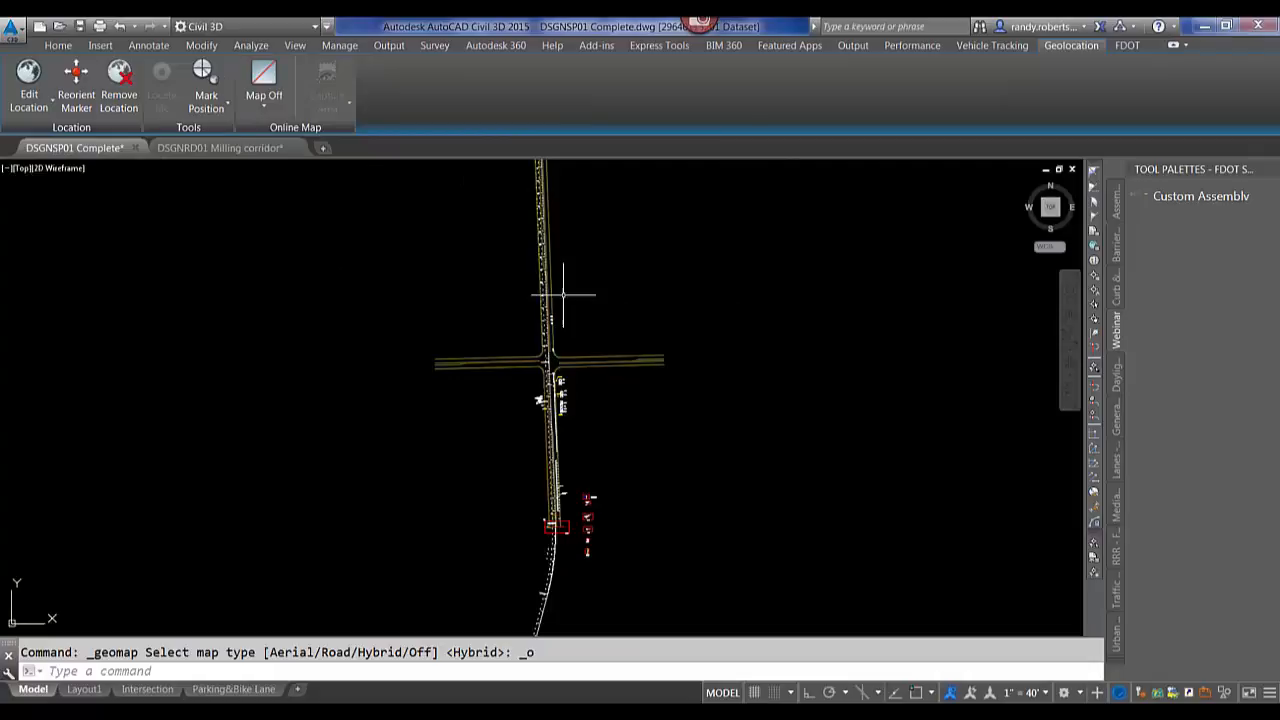
Switch to the 2016 Drawing in Civil 3D 2016 and zoom to the dimensioned line in box #27.
middle_click_drag(736, 304, 543, 329)
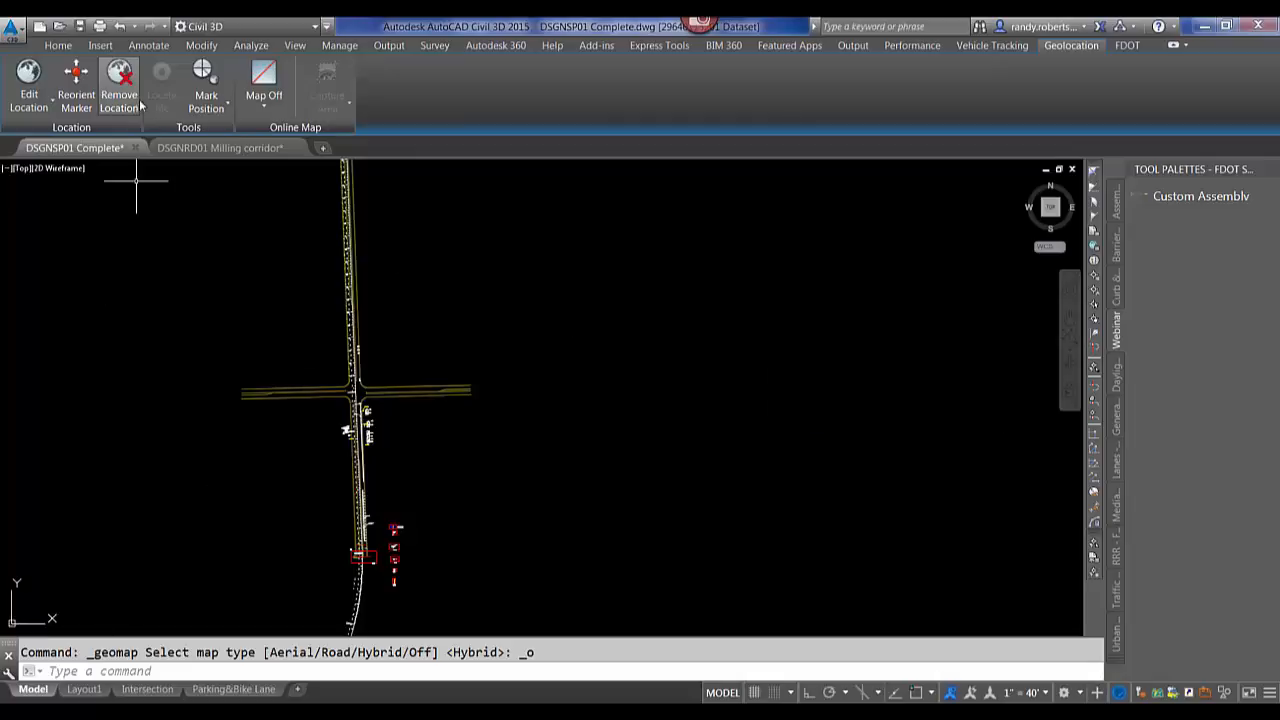
left_click(92, 712)
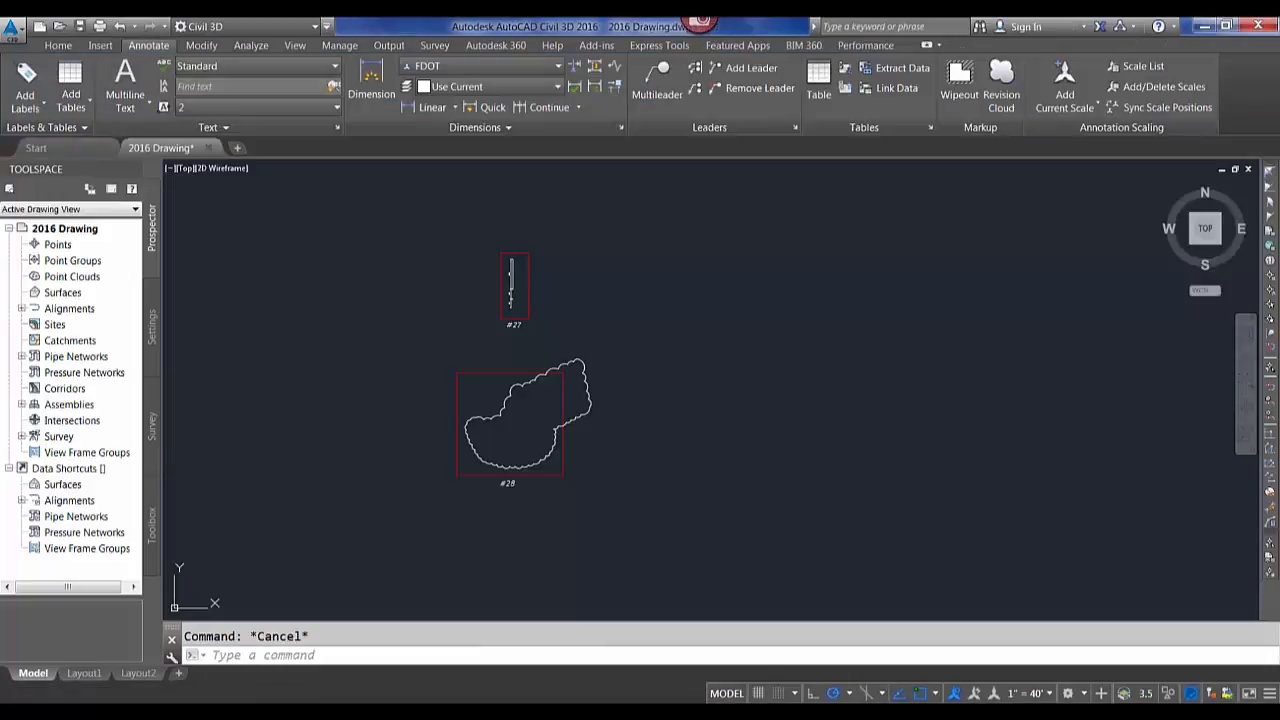
scroll(531, 258, "up", 7)
middle_click_drag(421, 294, 576, 286)
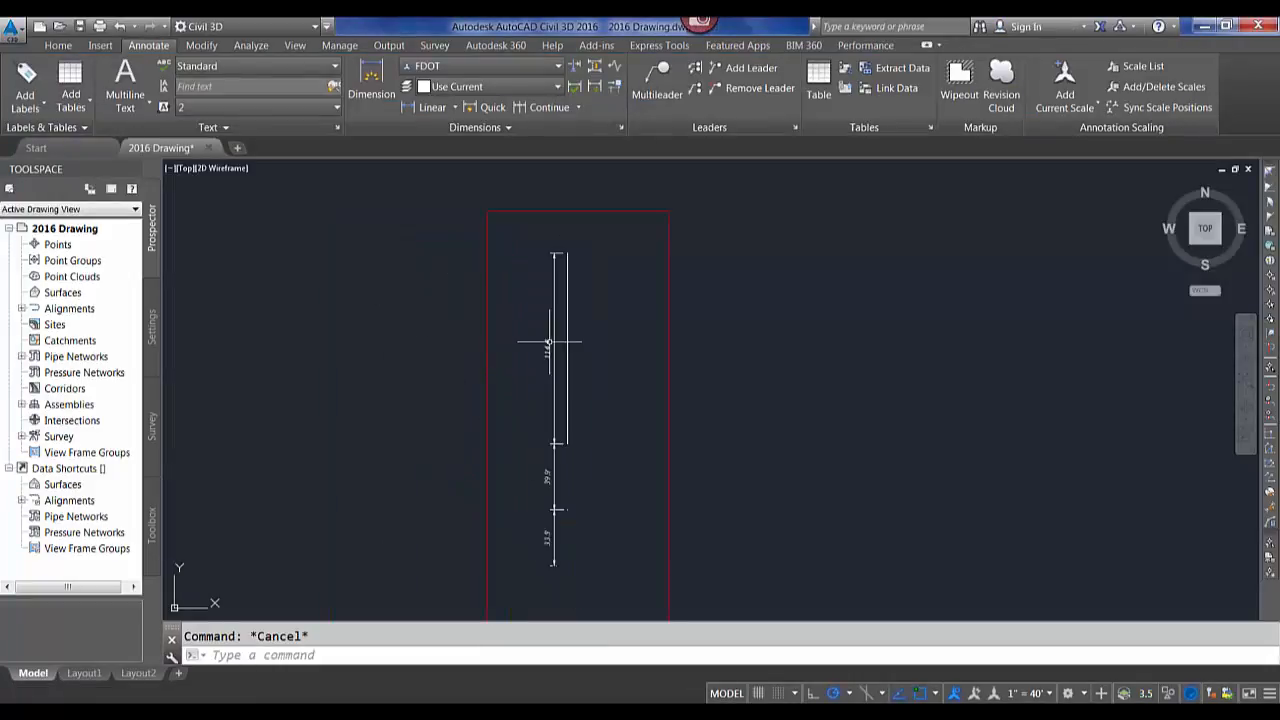
middle_click_drag(580, 360, 534, 343)
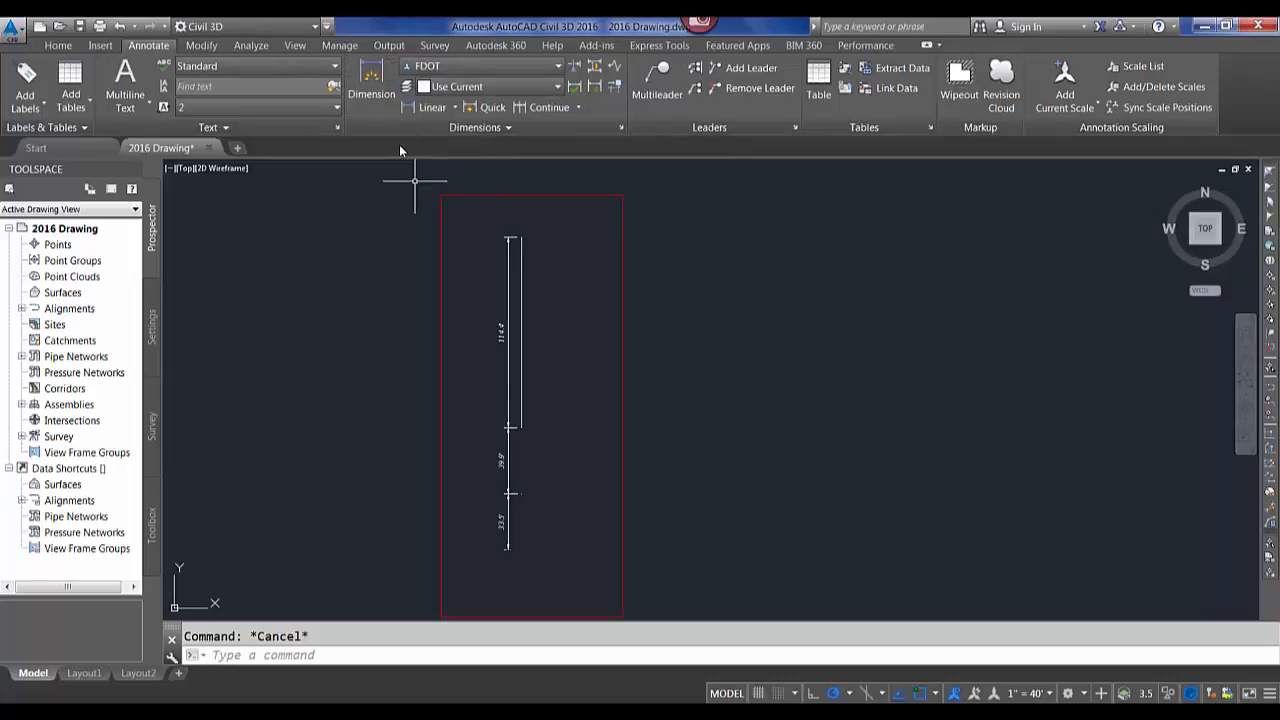
left_click(374, 99)
scroll(553, 349, "up", 2)
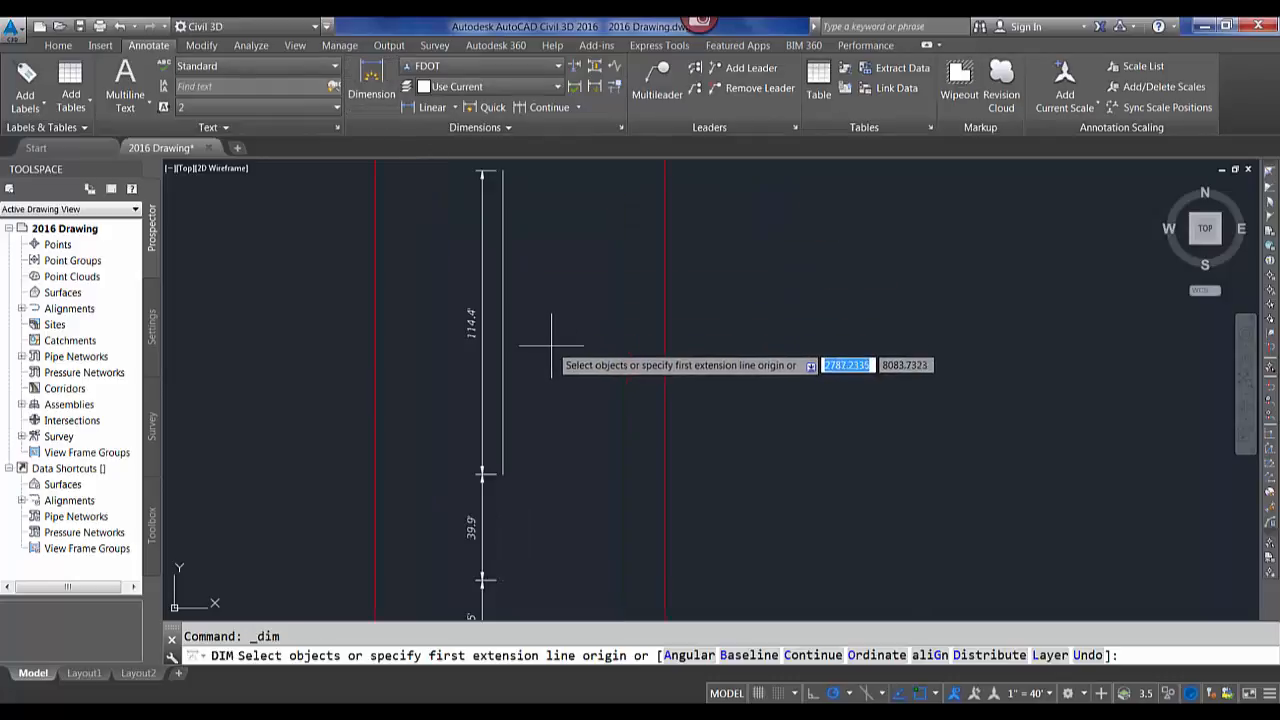
key("Escape")
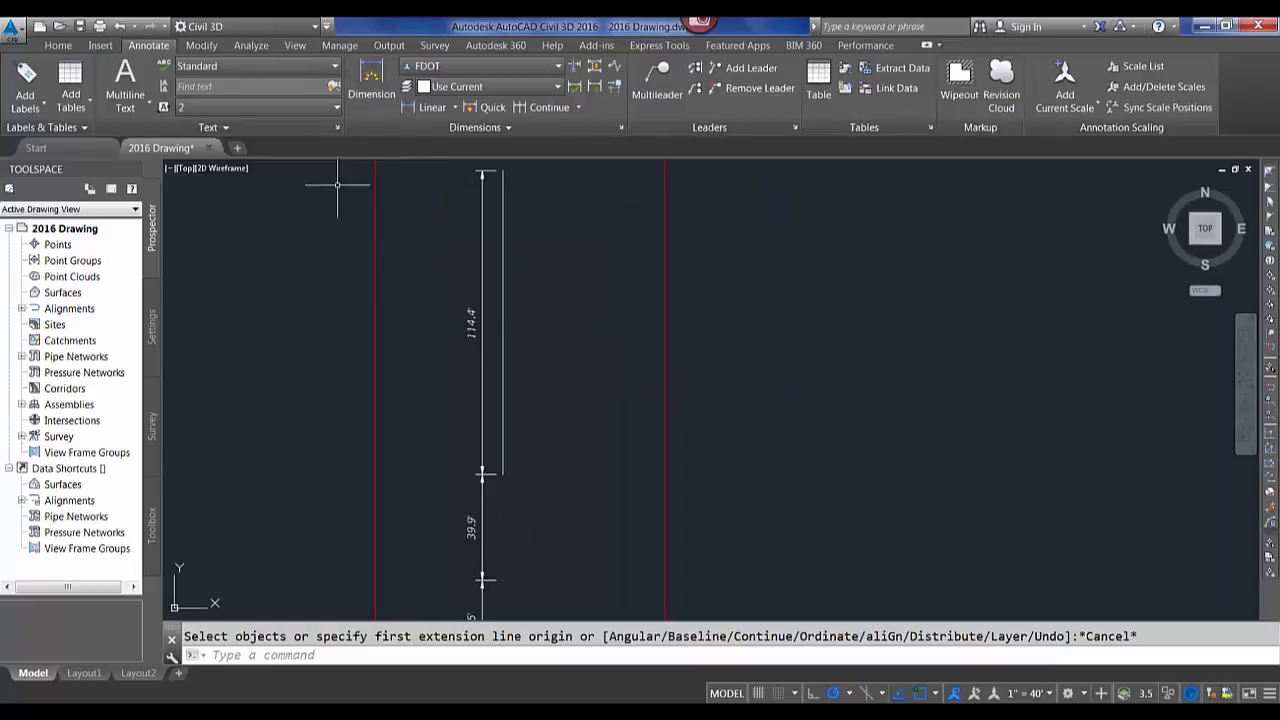
Dimension the vertical line by selecting it with the Dimension tool and placing the dimension beside it.
left_click(372, 88)
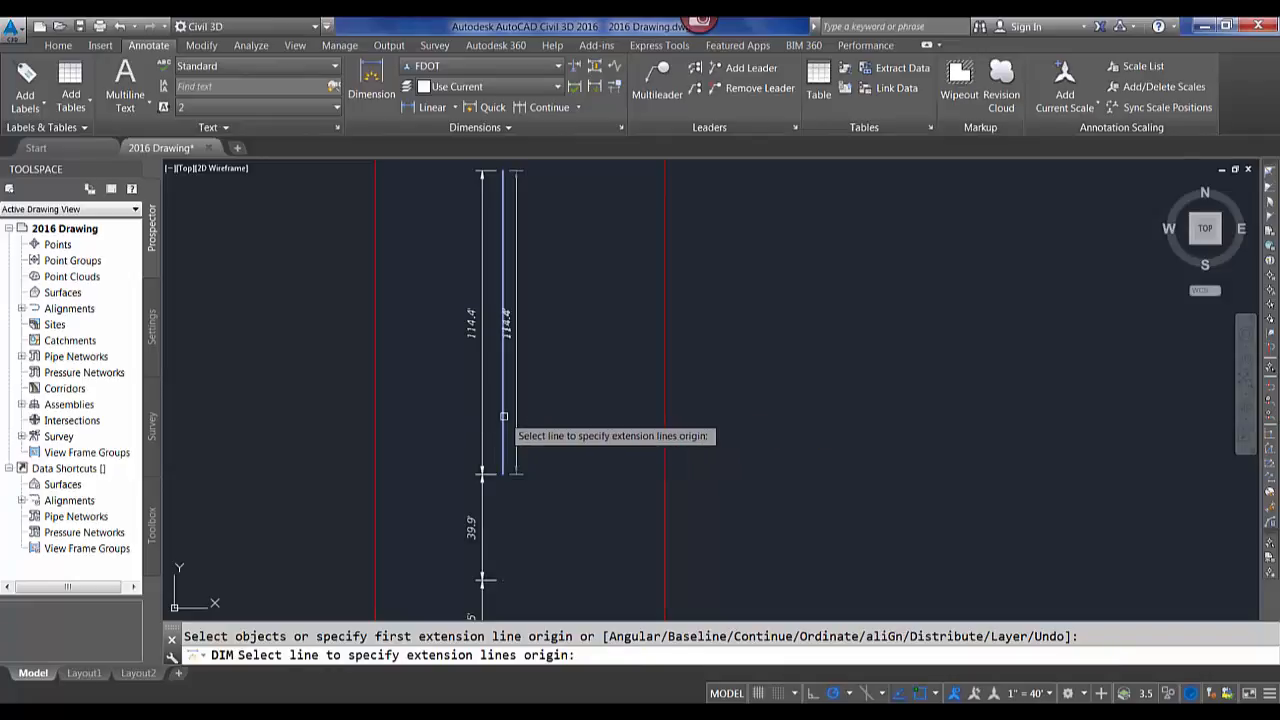
left_click(504, 416)
left_click(558, 375)
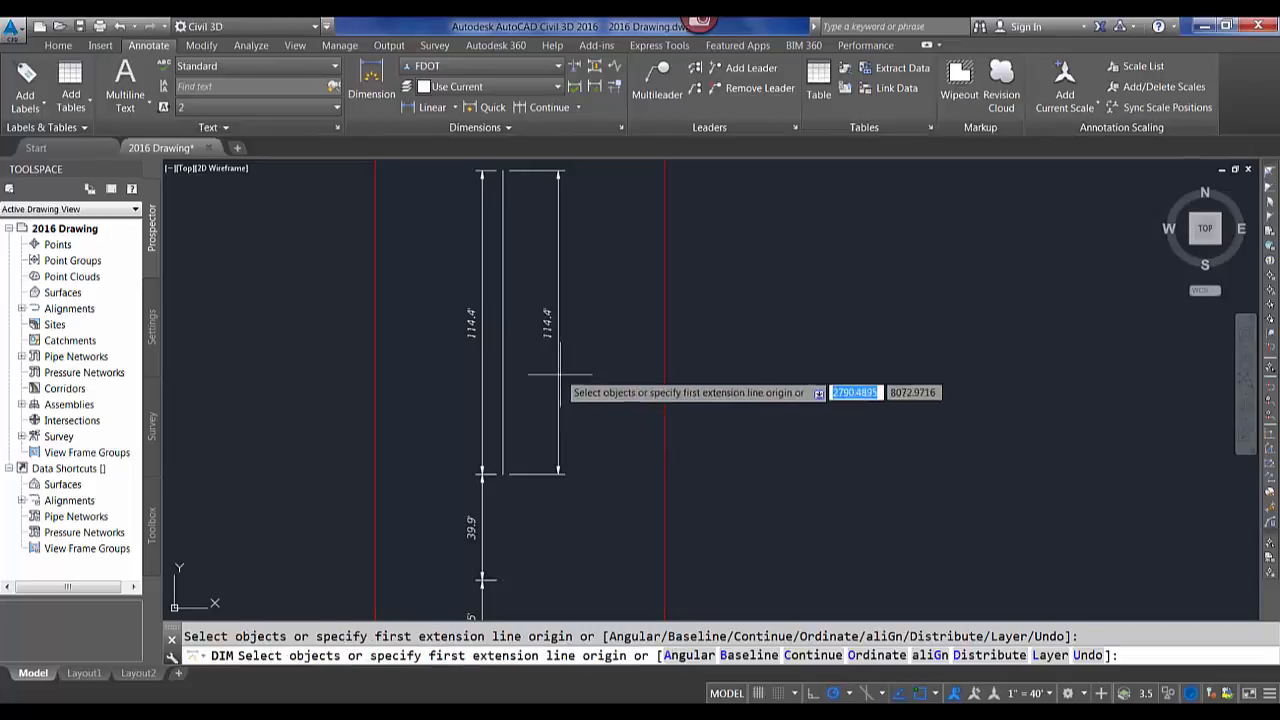
Add continued dimensions upward from the new dimension with Continue, then exit the command.
middle_click_drag(571, 299, 579, 489)
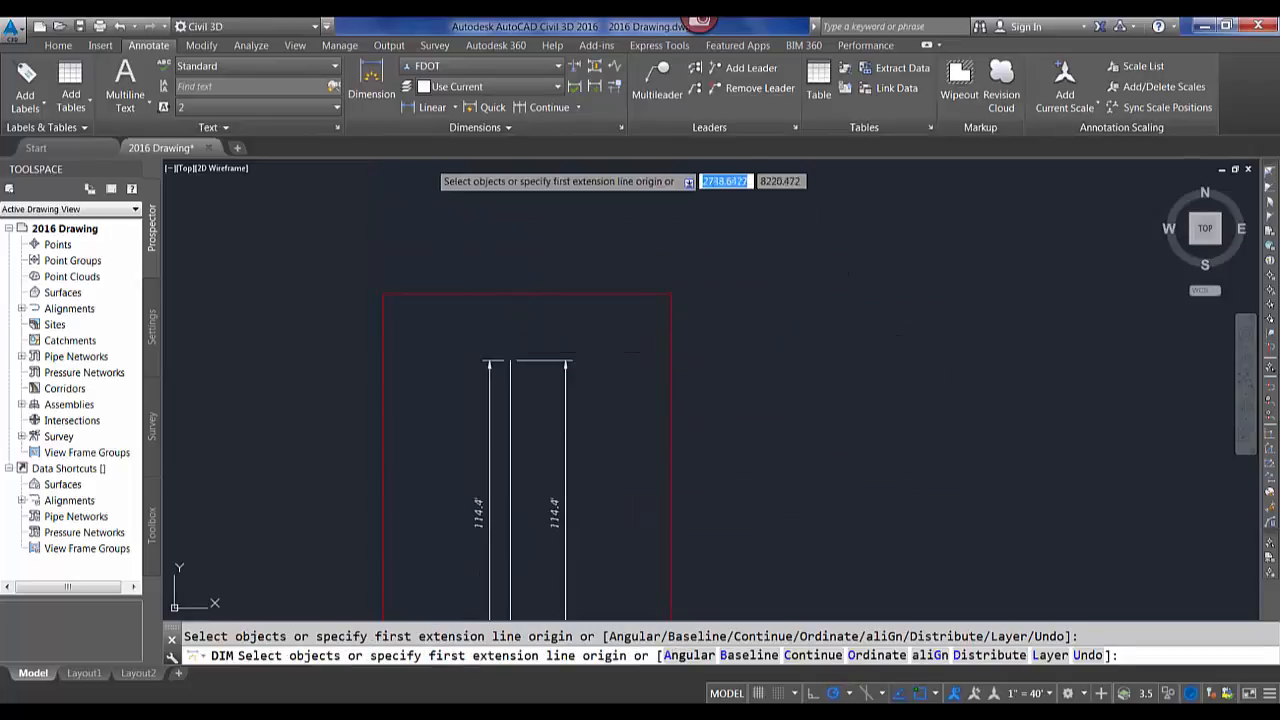
left_click(543, 108)
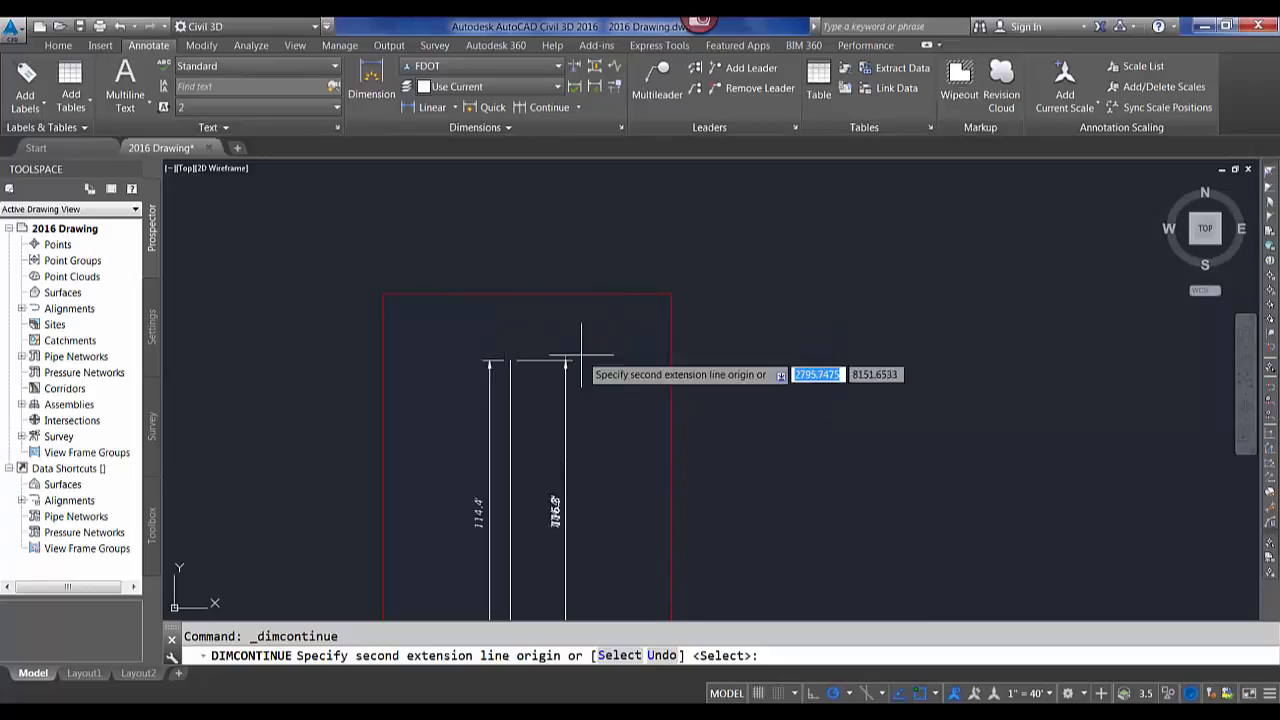
left_click(571, 245)
middle_click_drag(586, 200, 572, 412)
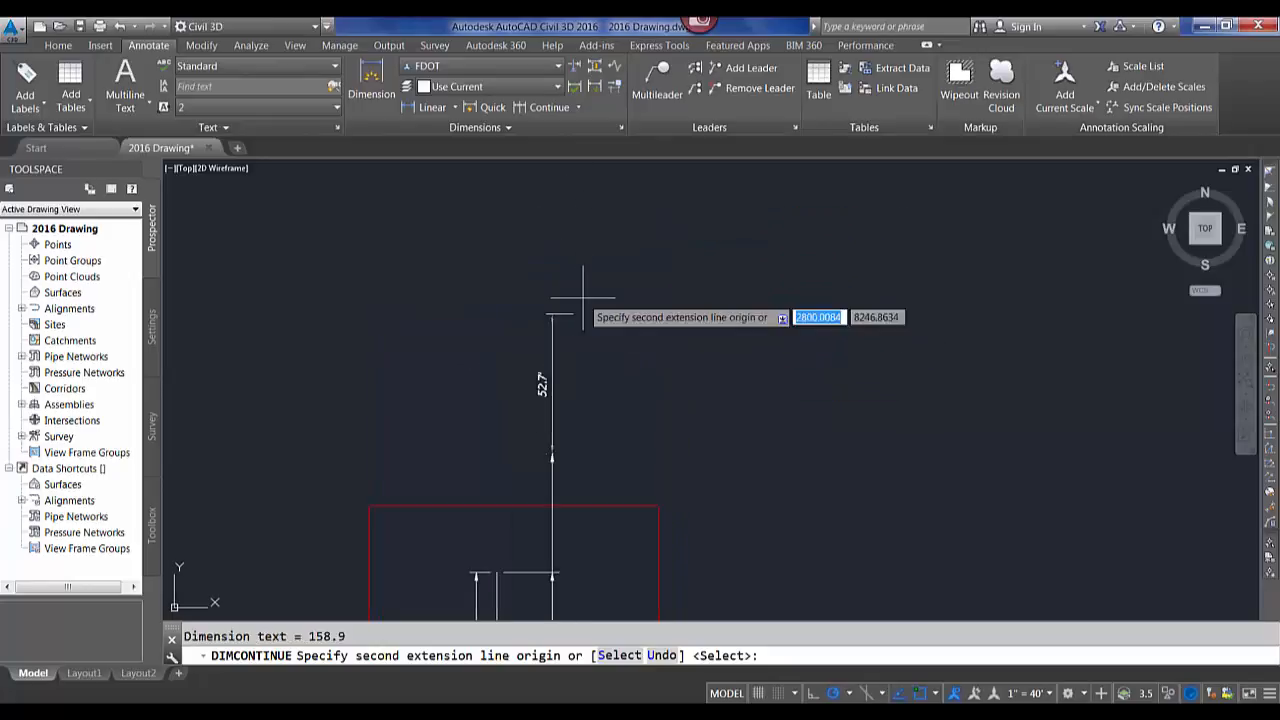
left_click(583, 264)
left_click(587, 210)
middle_click_drag(591, 214, 588, 359)
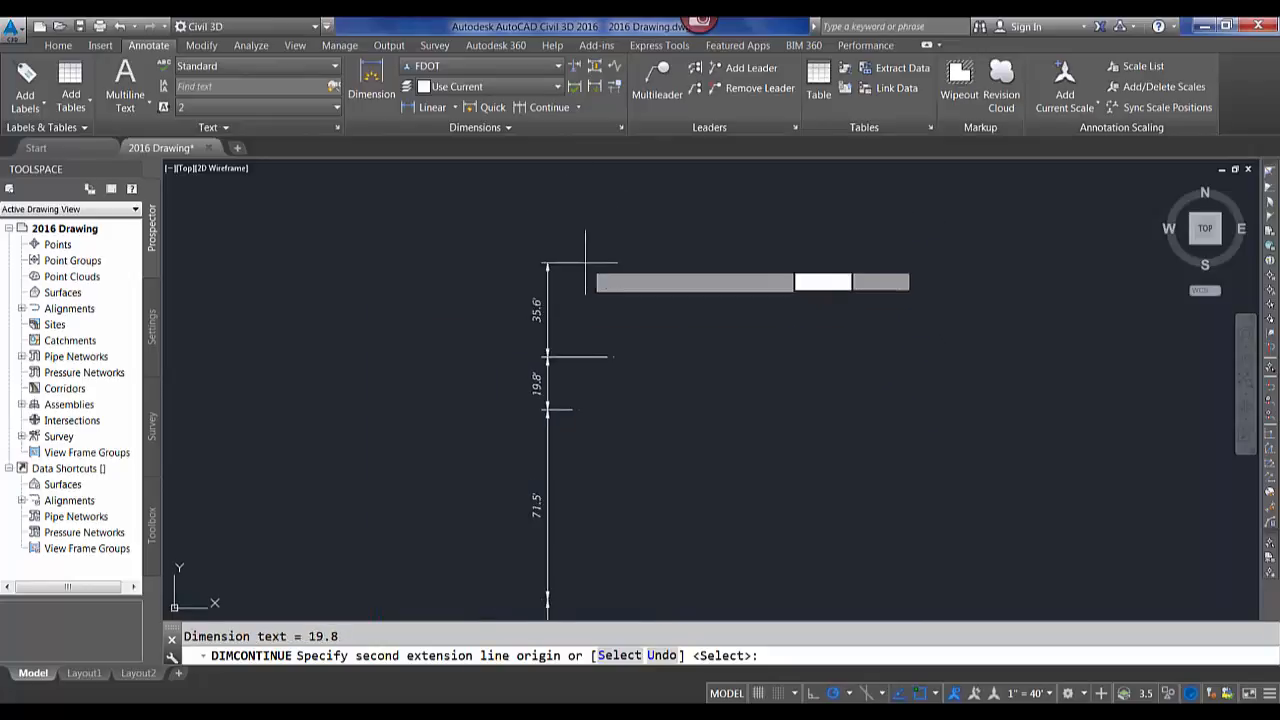
left_click(586, 264)
key("Escape")
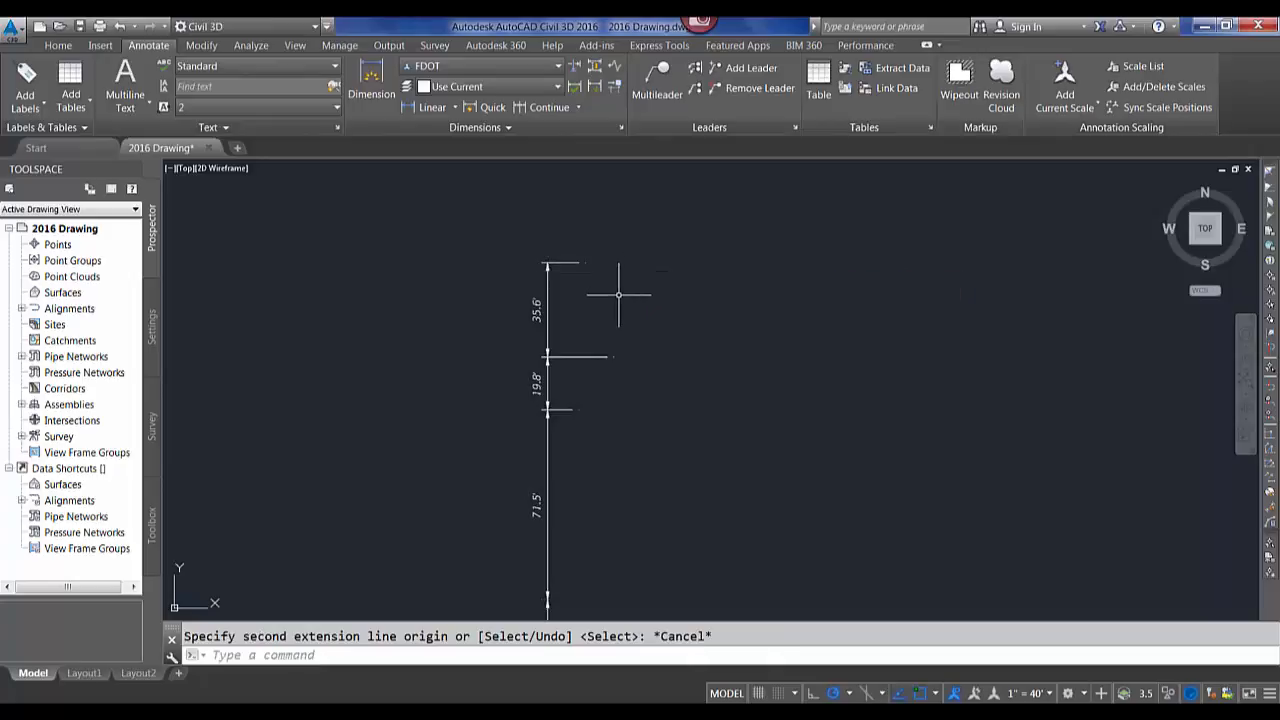
Modify the revision cloud in box #28 with Revision Cloud's Modify option, redrawing part of its outline and erasing the outer side.
scroll(560, 365, "down", 5)
scroll(566, 358, "up", 5)
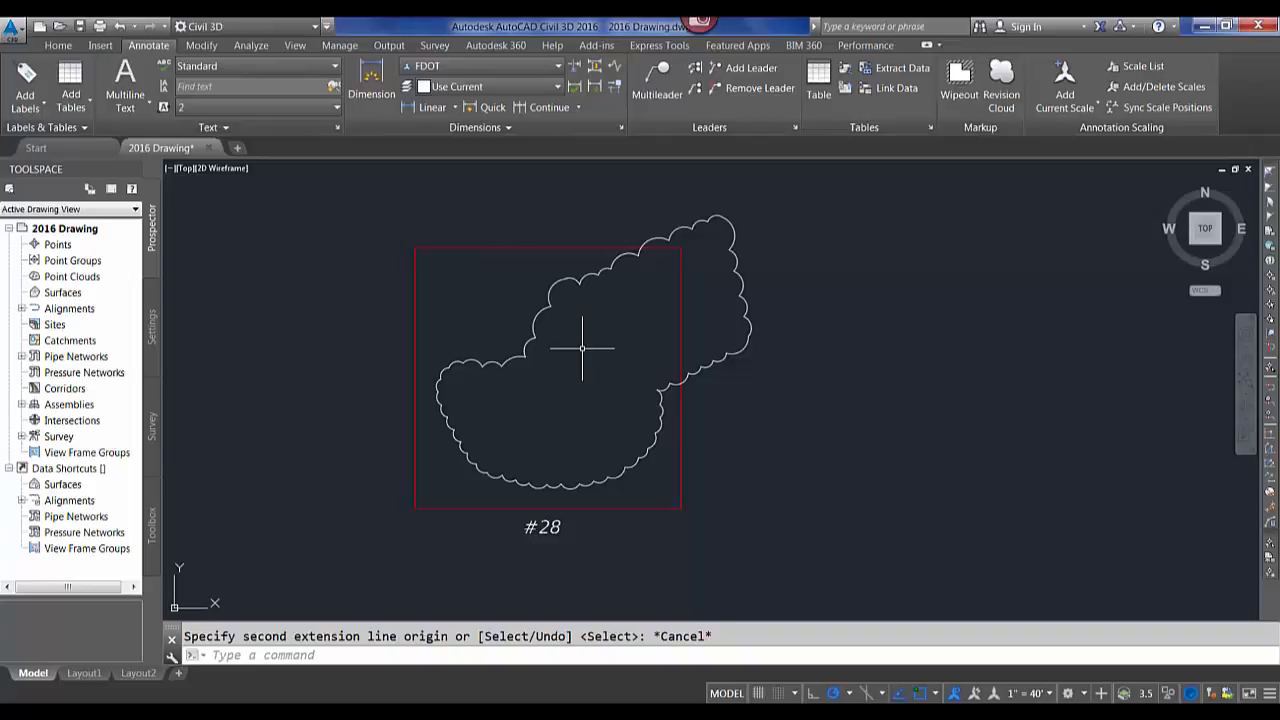
left_click(1000, 82)
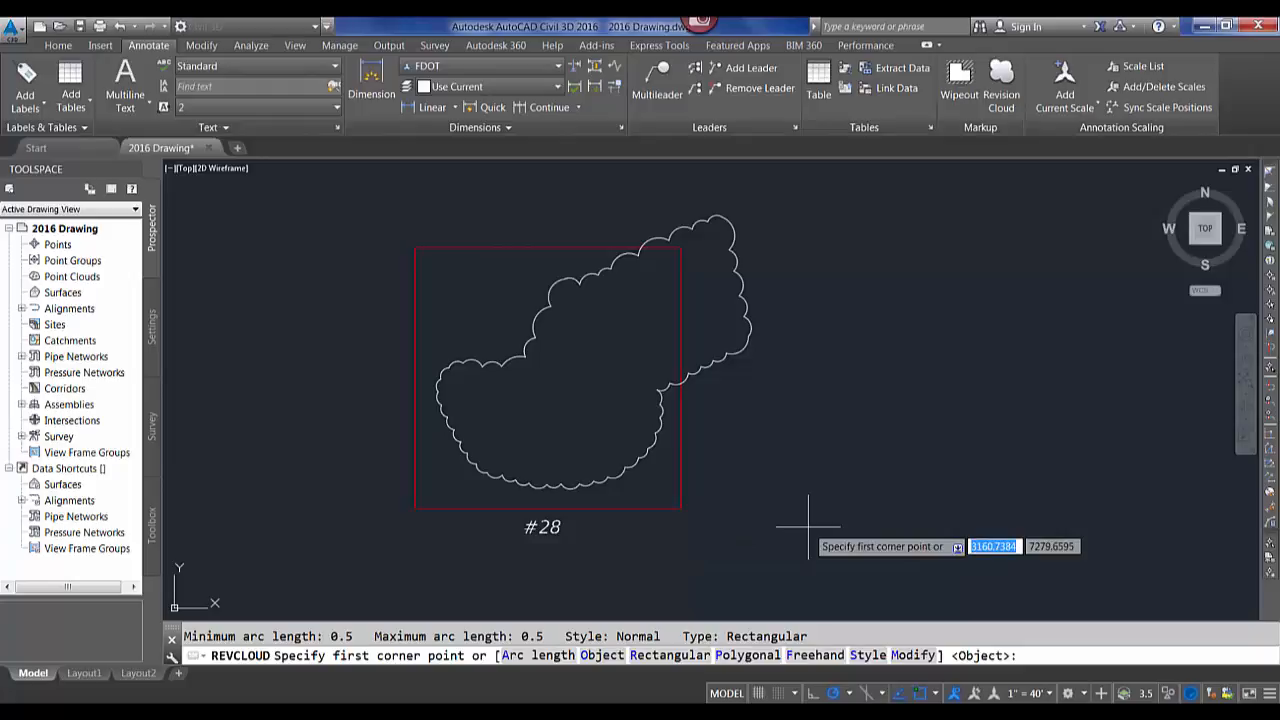
type("m")
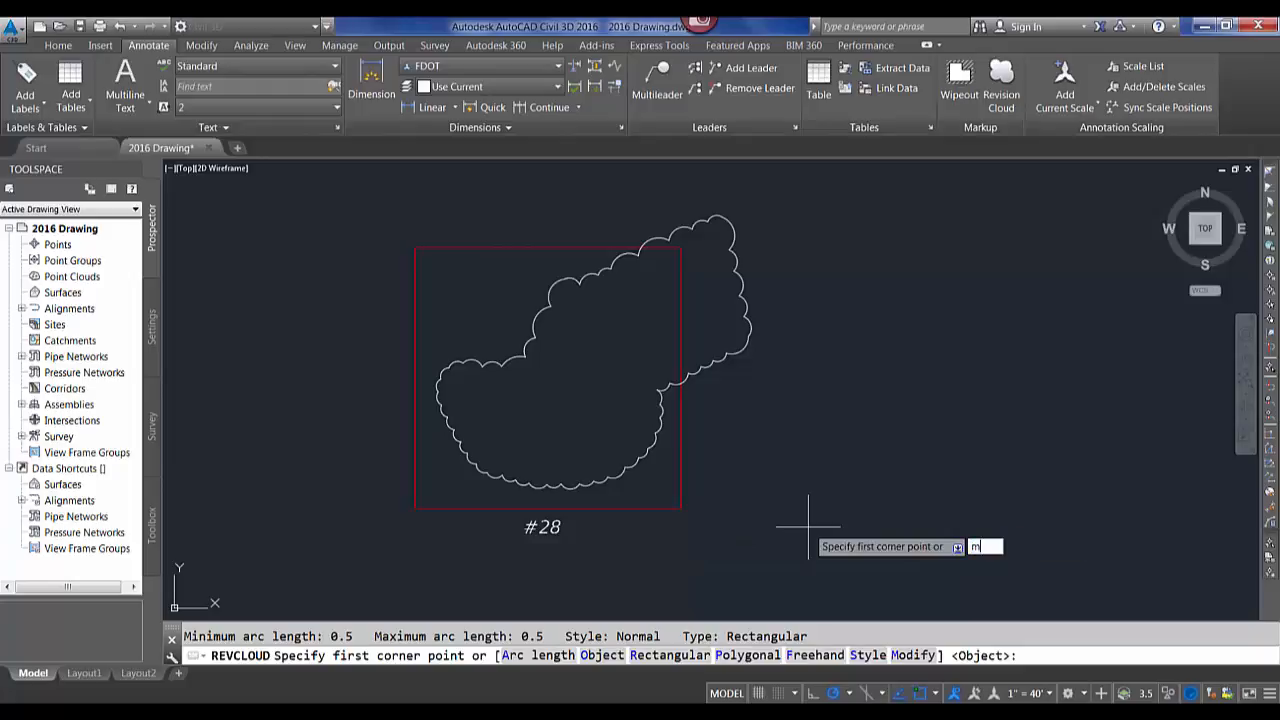
key("Return")
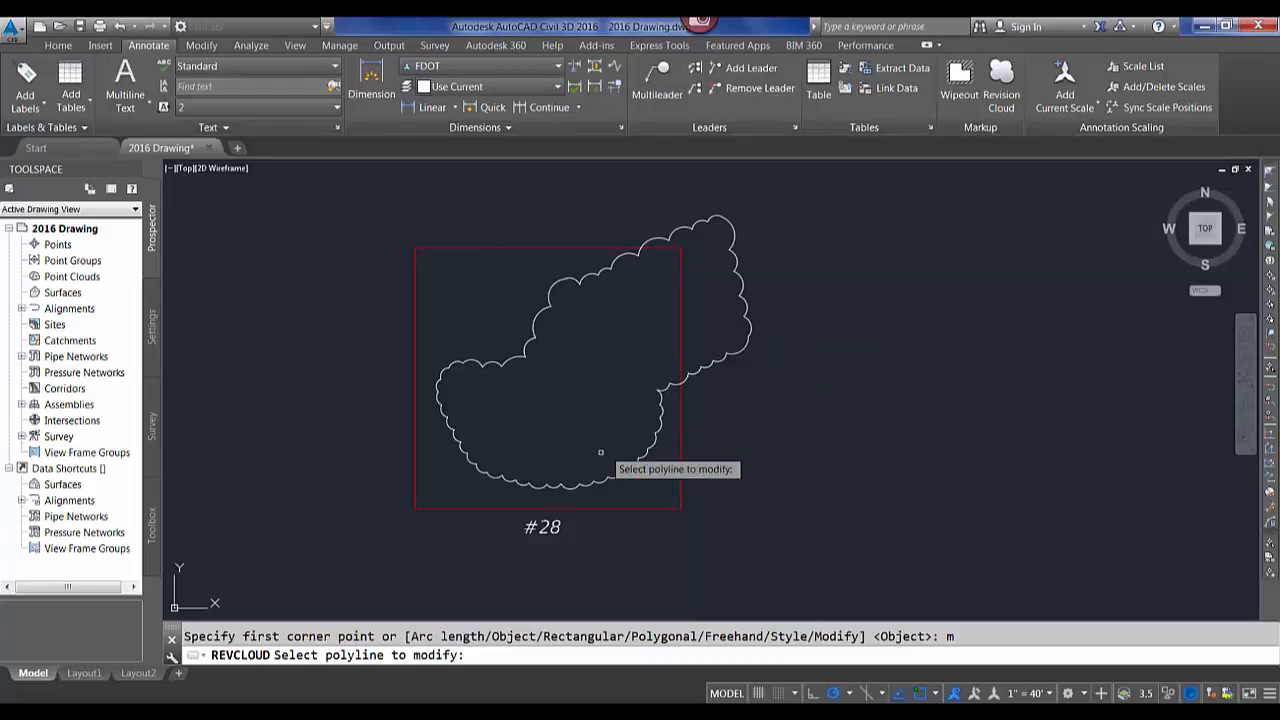
left_click(658, 394)
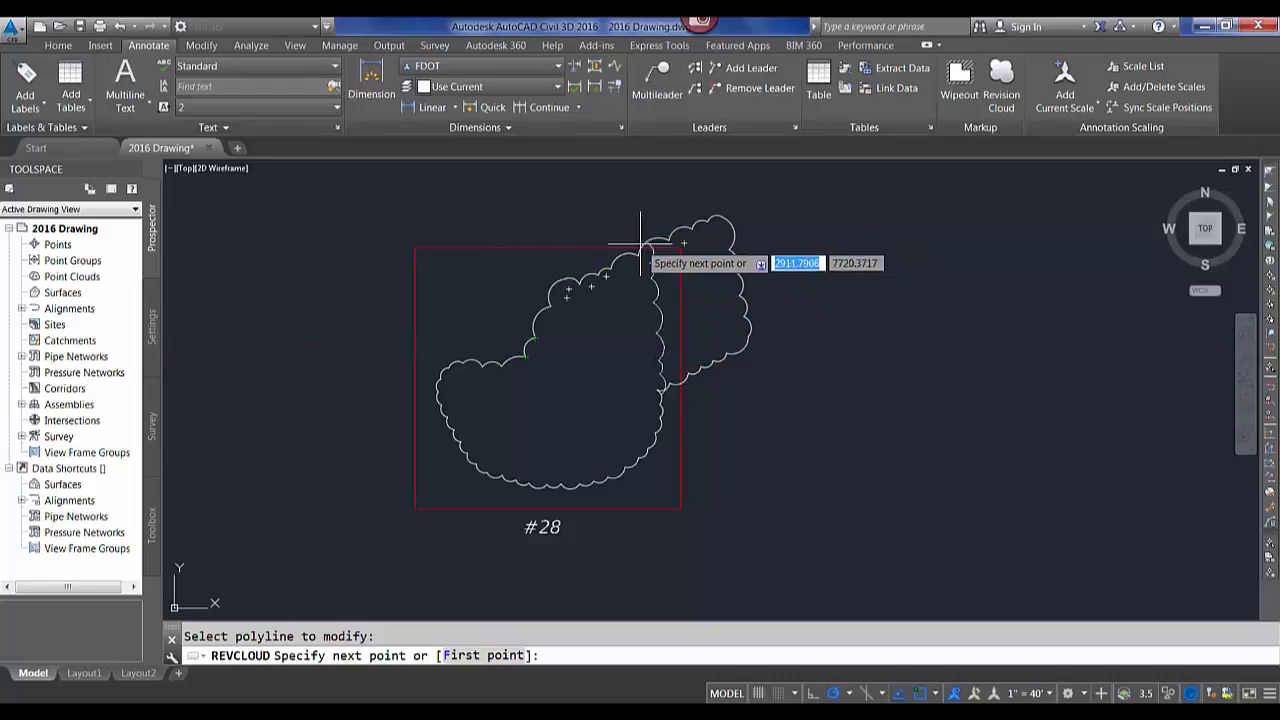
left_click(550, 306)
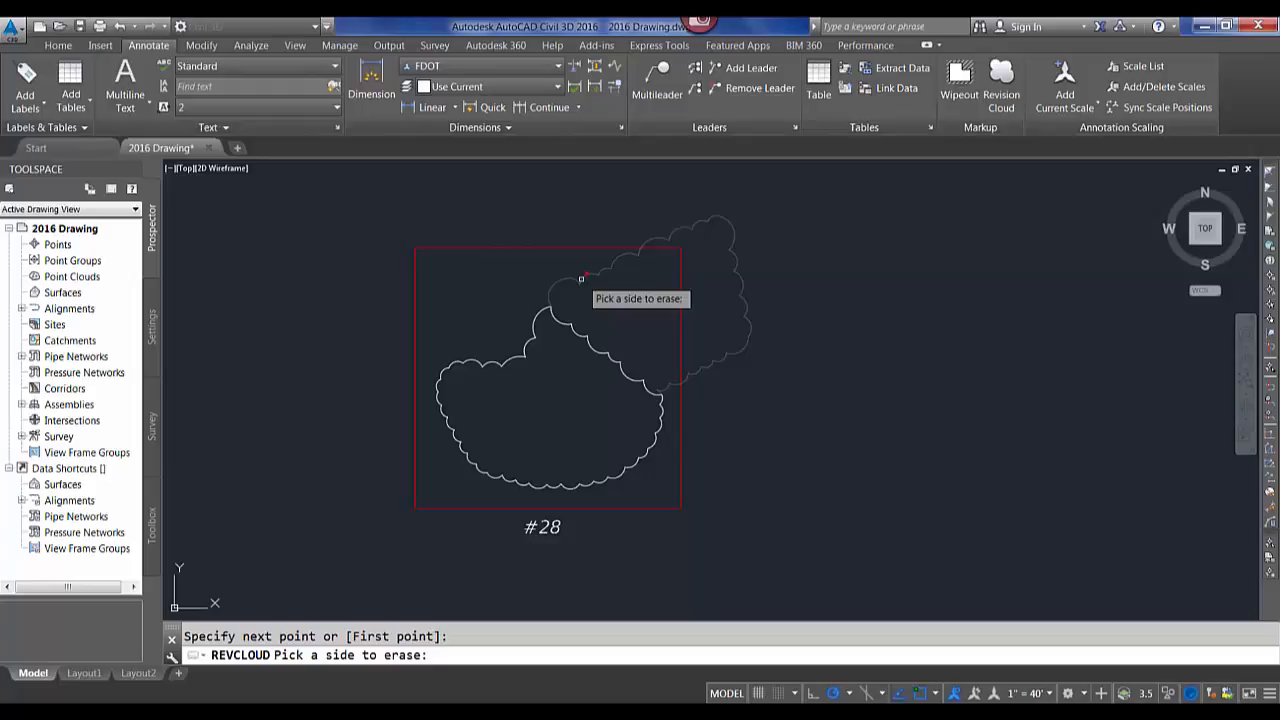
left_click(581, 278)
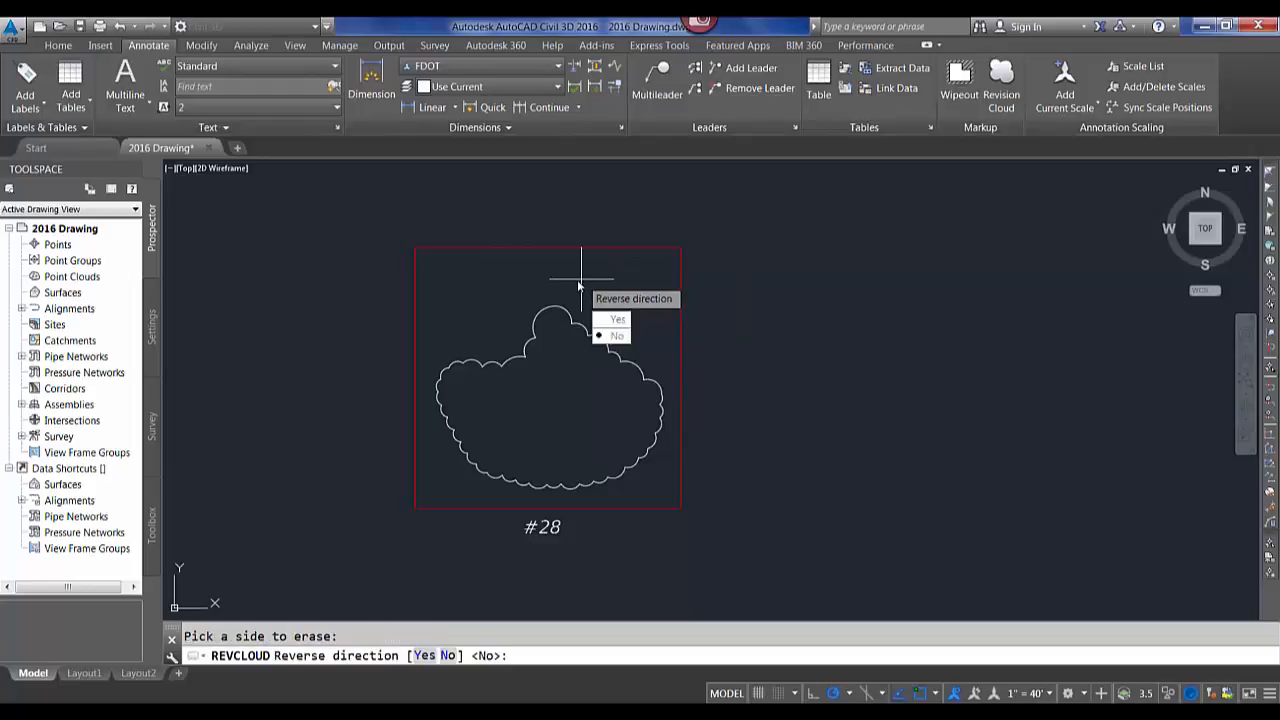
key("Return")
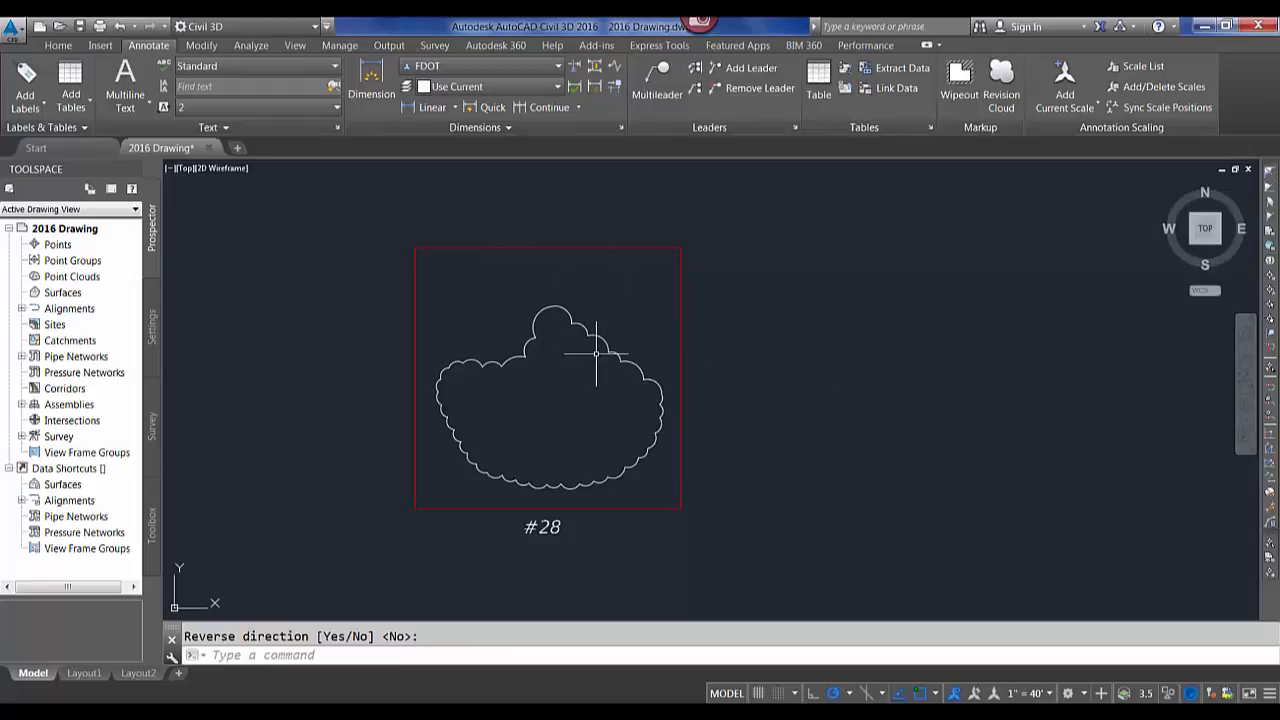
Edit the Interstate shield block's attribute in box #29 in place, changing its number to 295.
scroll(455, 345, "down", 2)
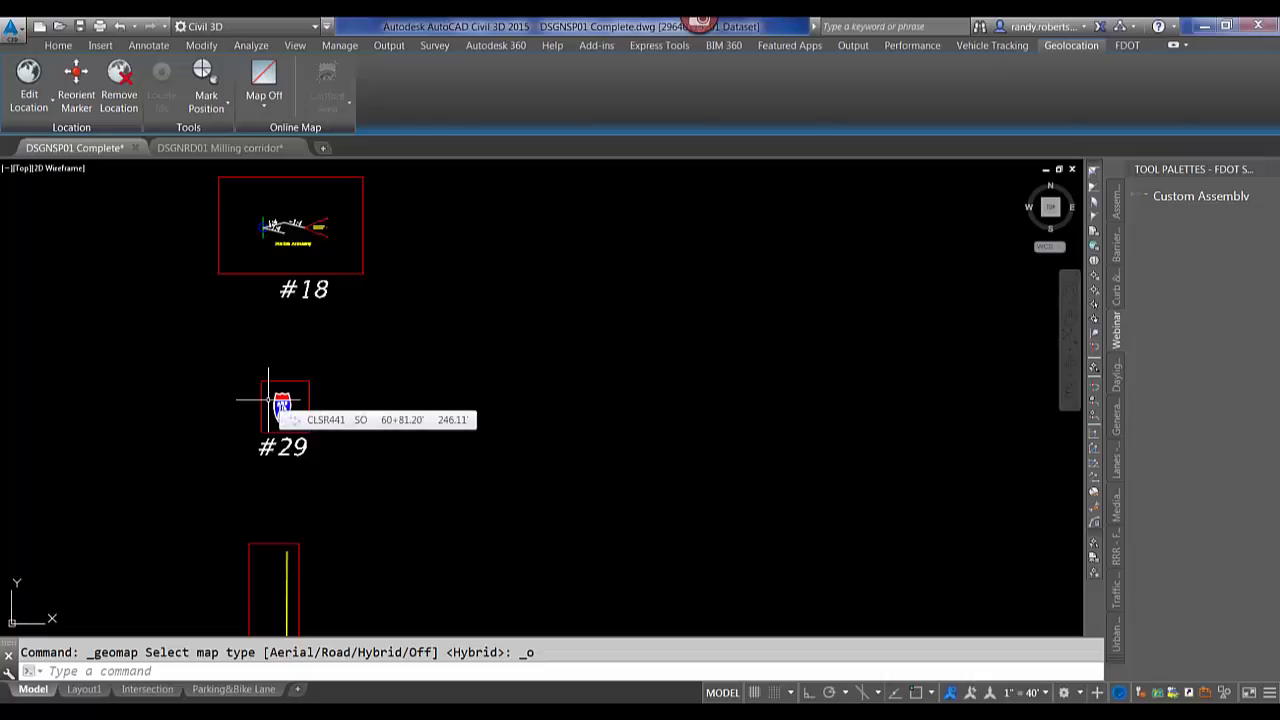
scroll(266, 400, "up", 5)
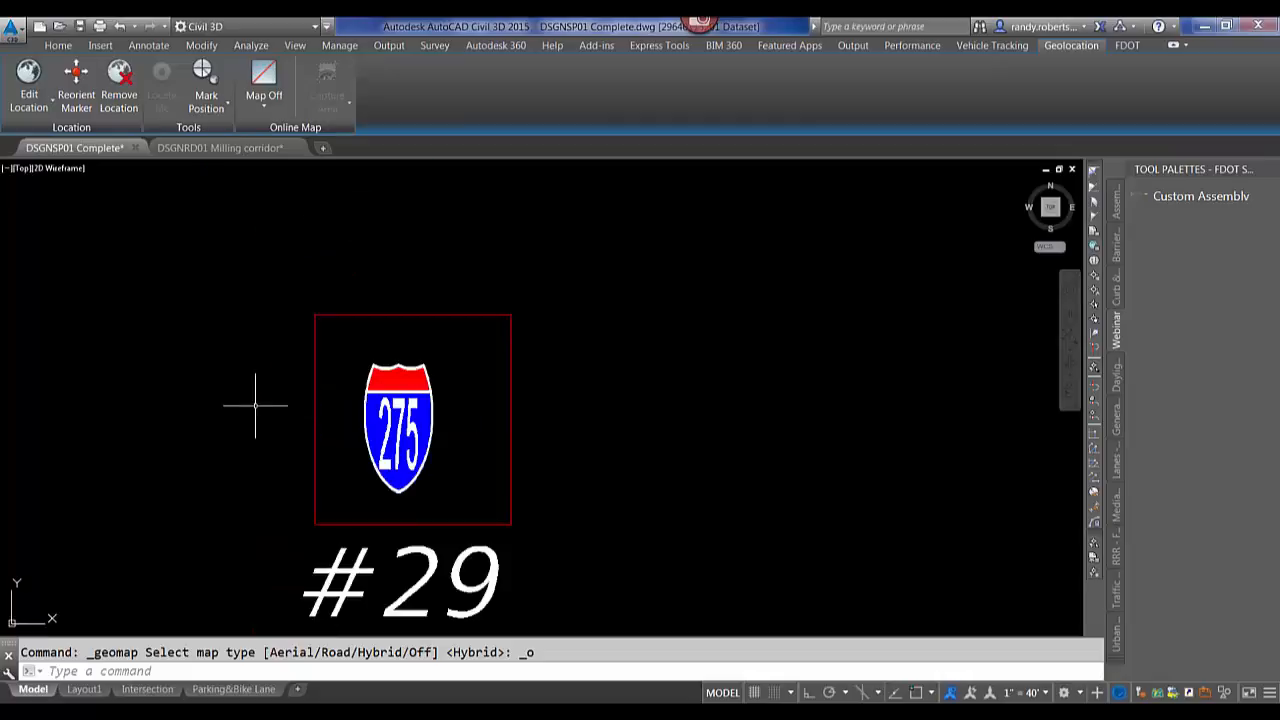
middle_click_drag(366, 443, 397, 390)
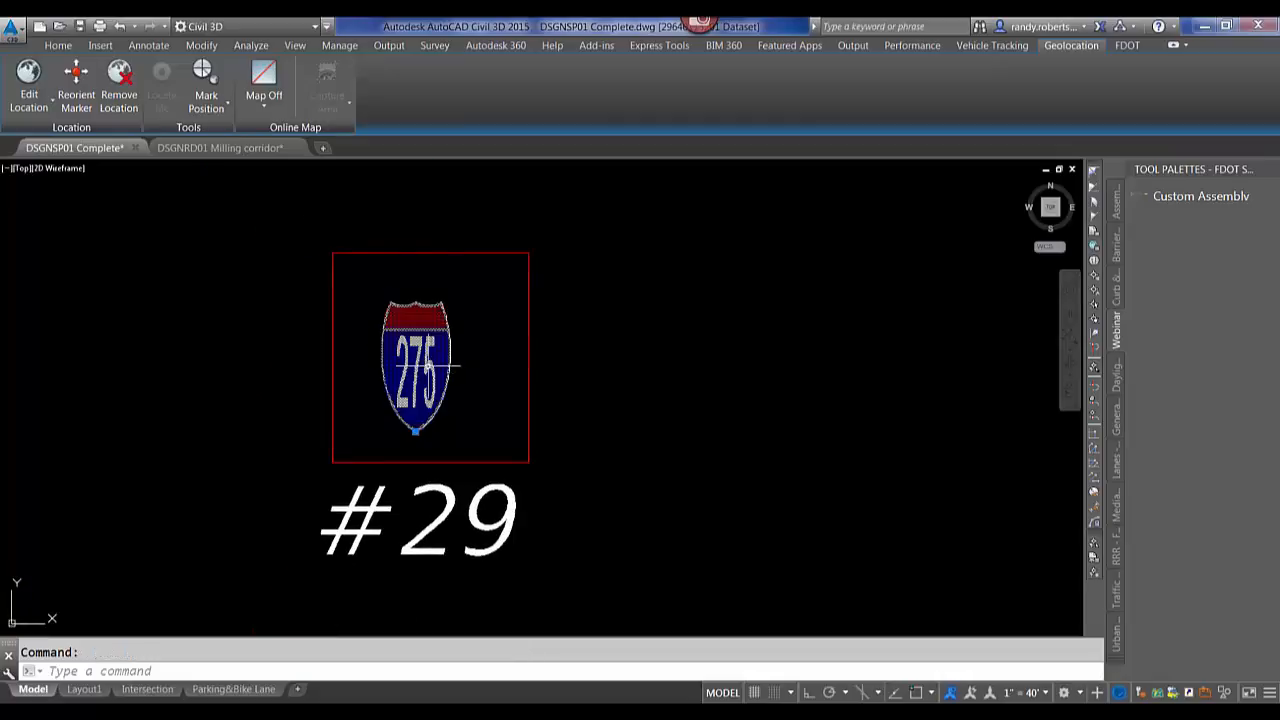
double_click(416, 362)
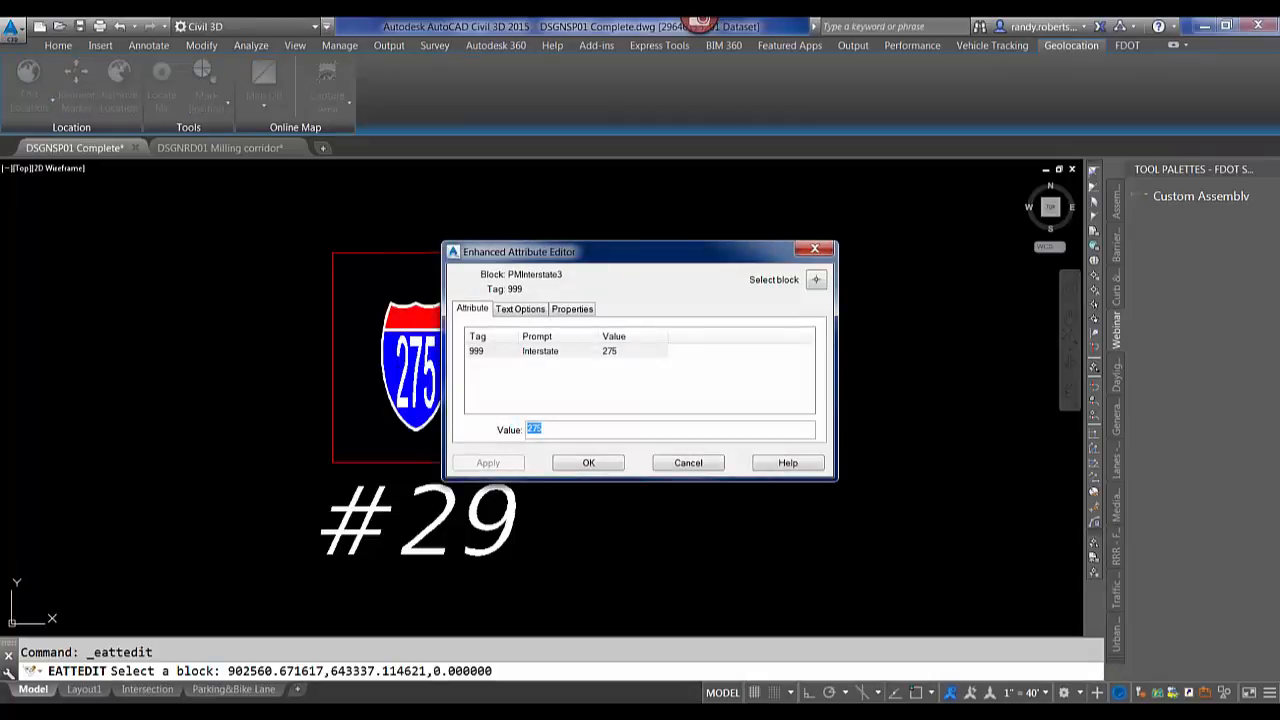
left_click(695, 465)
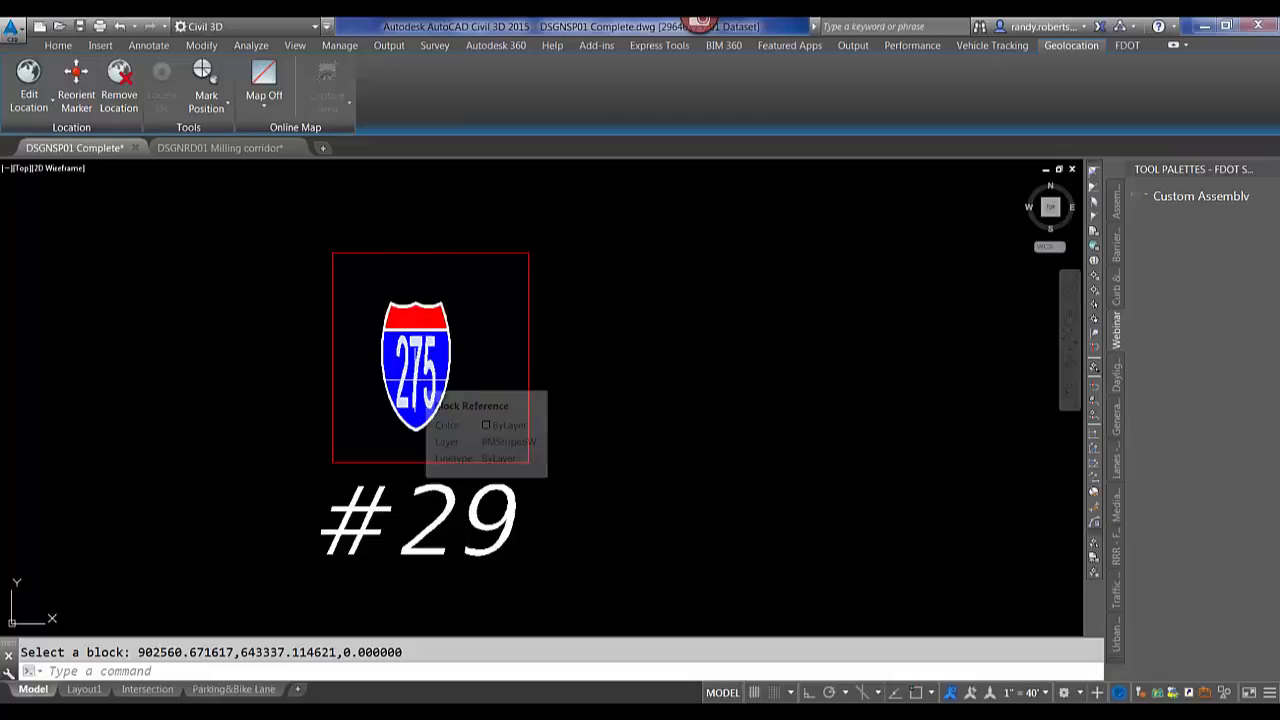
left_click(416, 380)
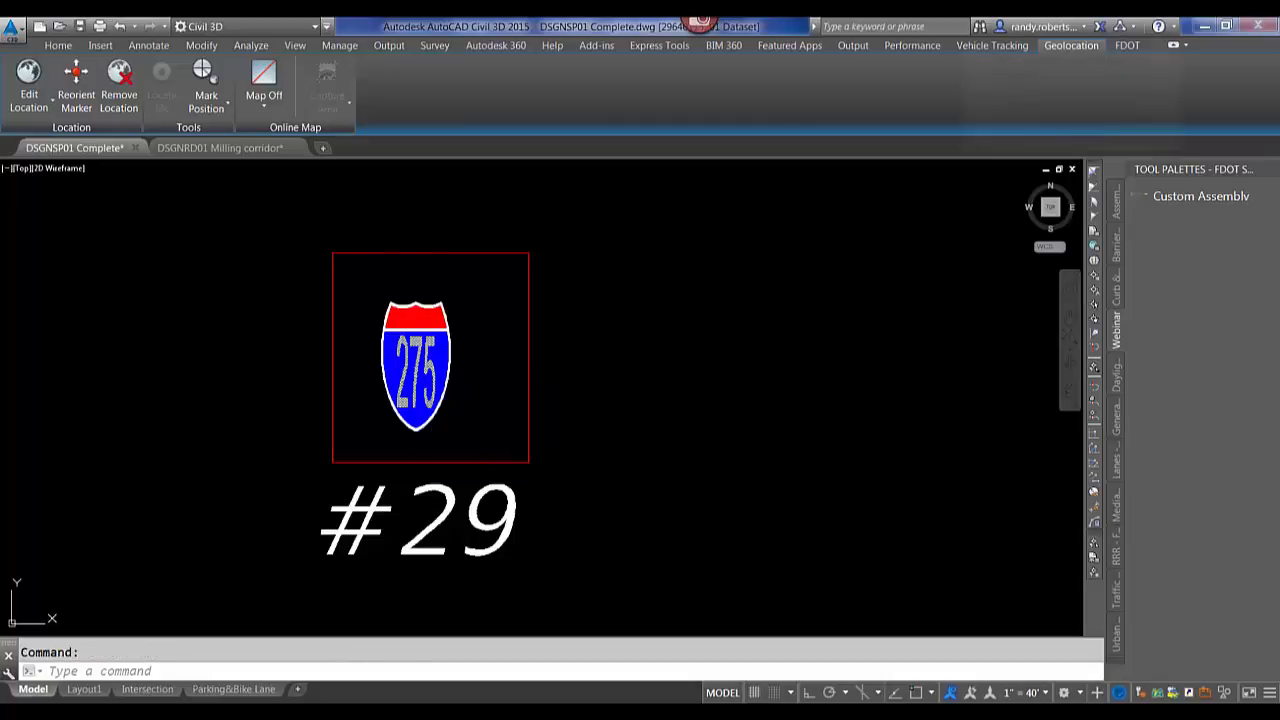
double_click(416, 380, "ctrl")
type("295")
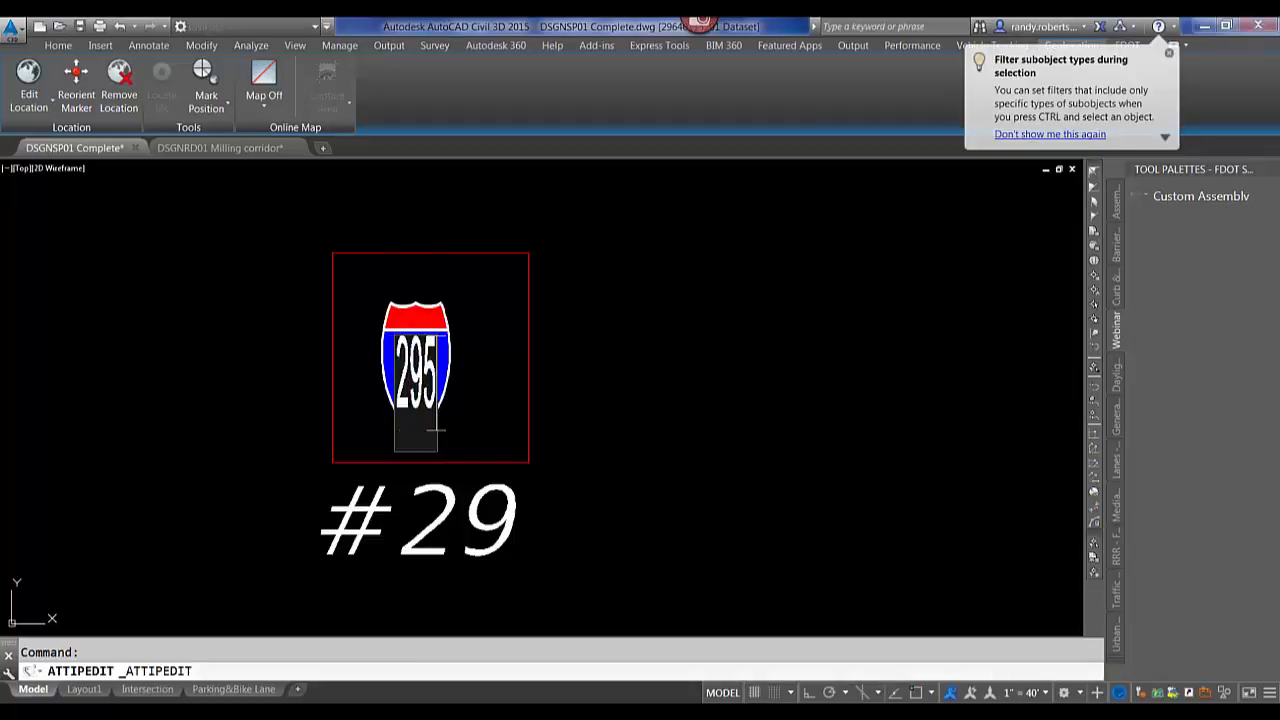
key("Return")
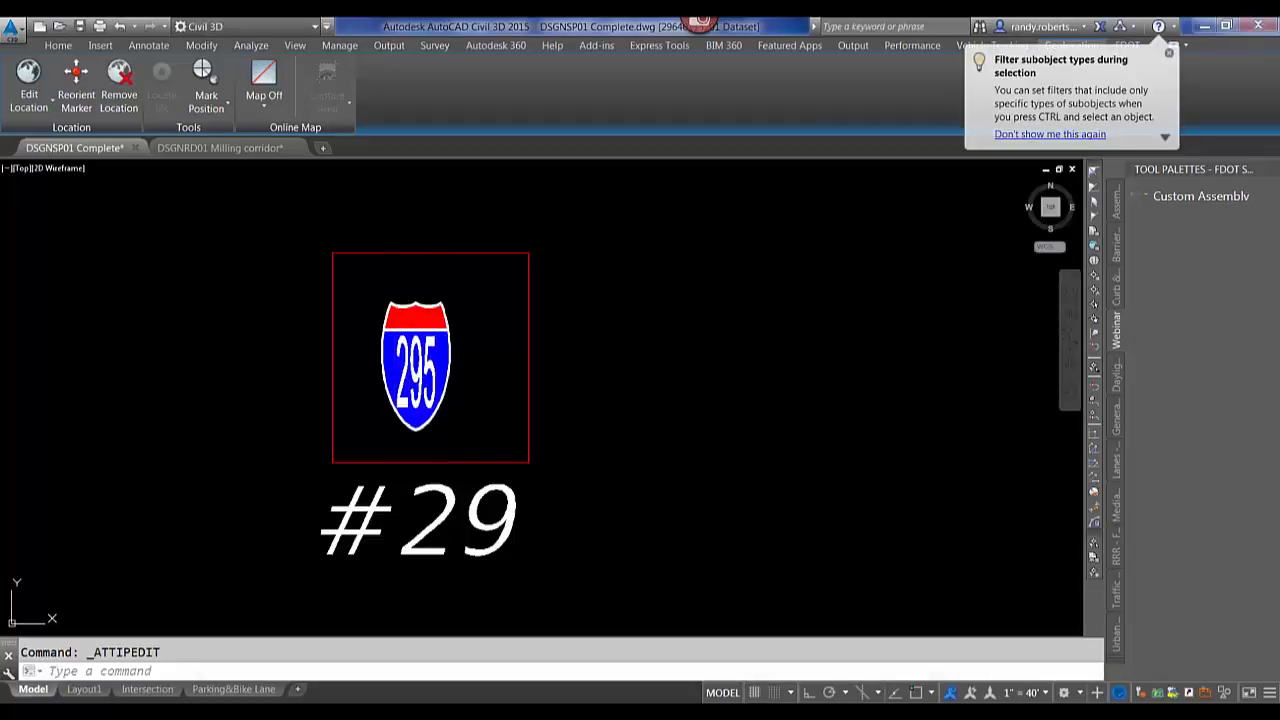
key("Escape")
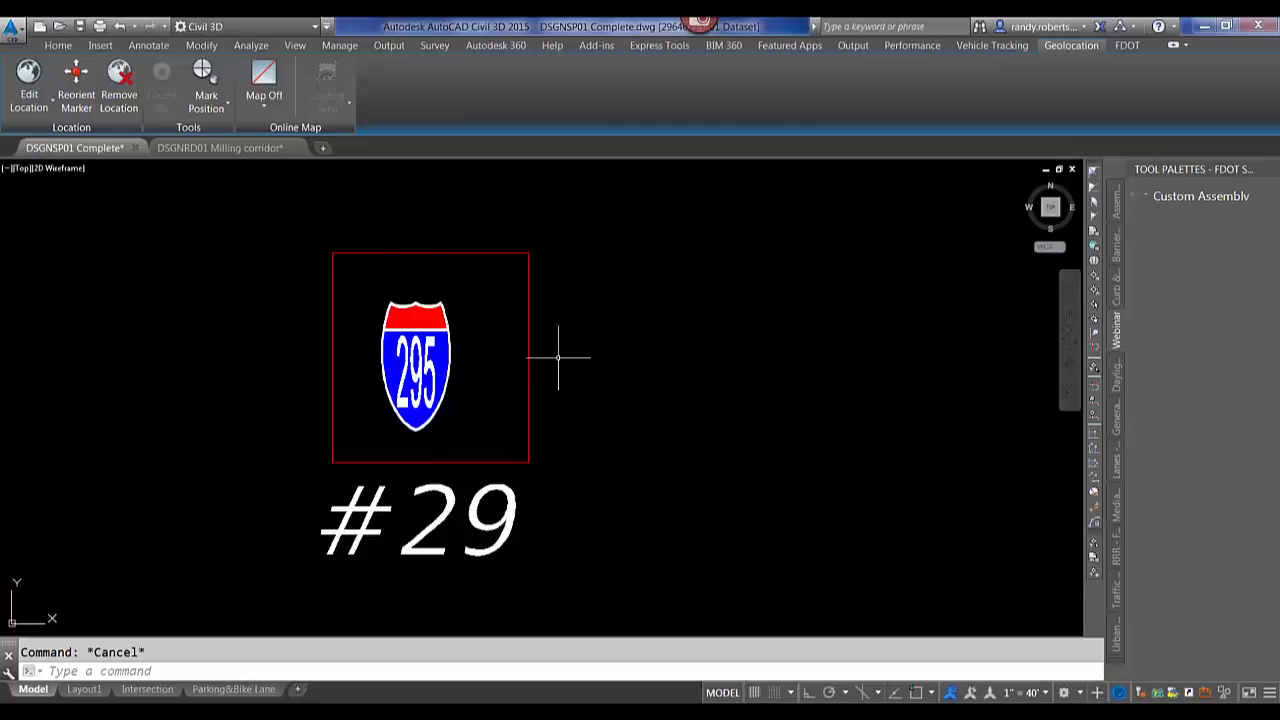
Make PavtAsphalt the current layer while viewing the lines in box #31.
scroll(562, 357, "down", 8)
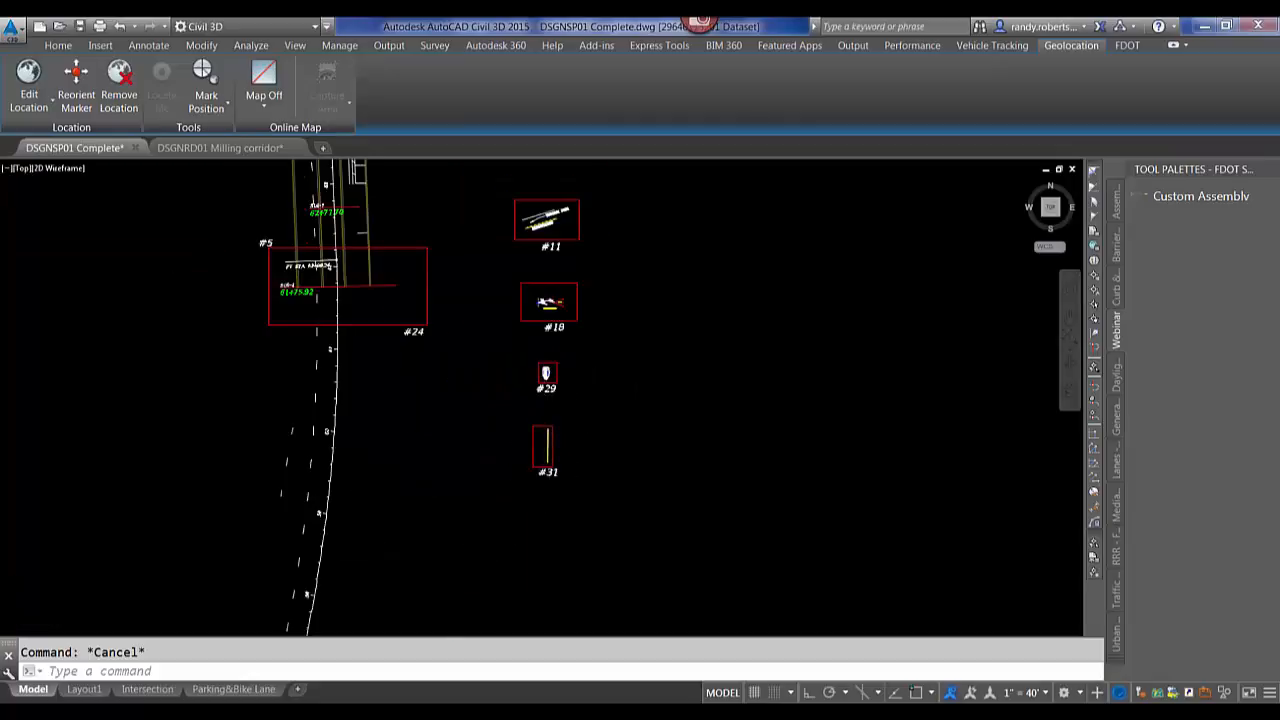
scroll(548, 420, "up", 8)
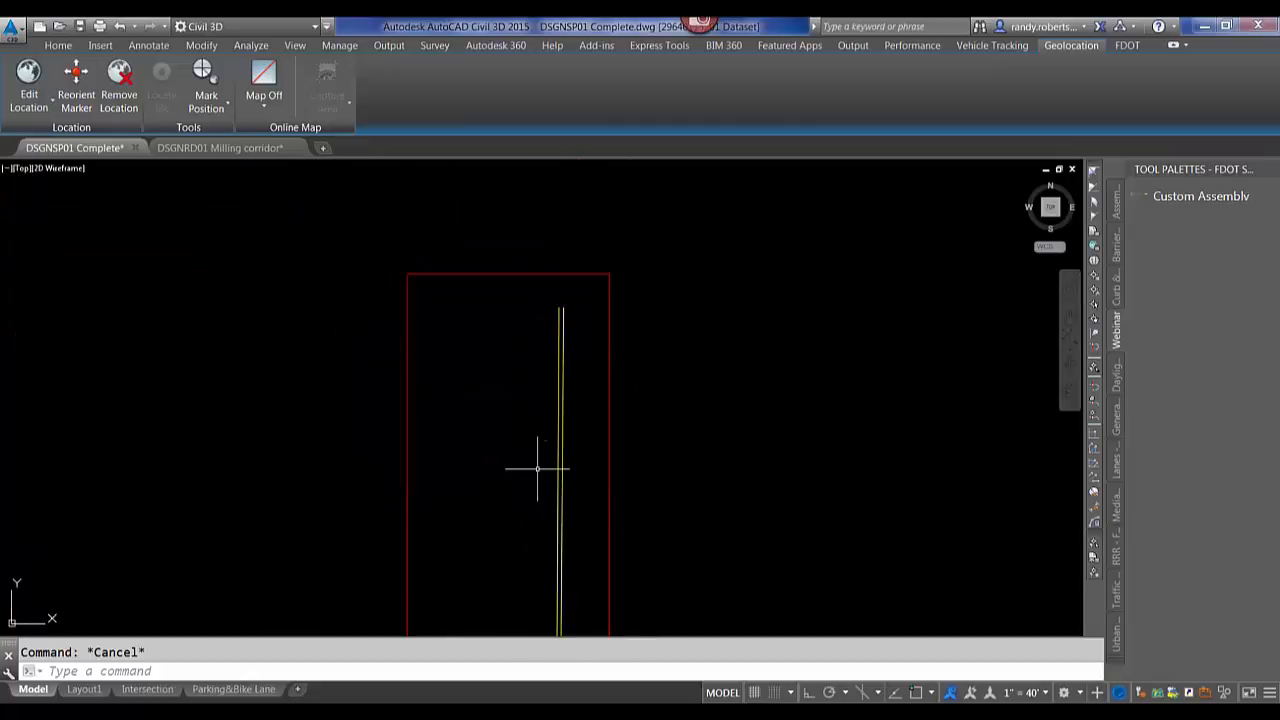
scroll(571, 449, "up", 5)
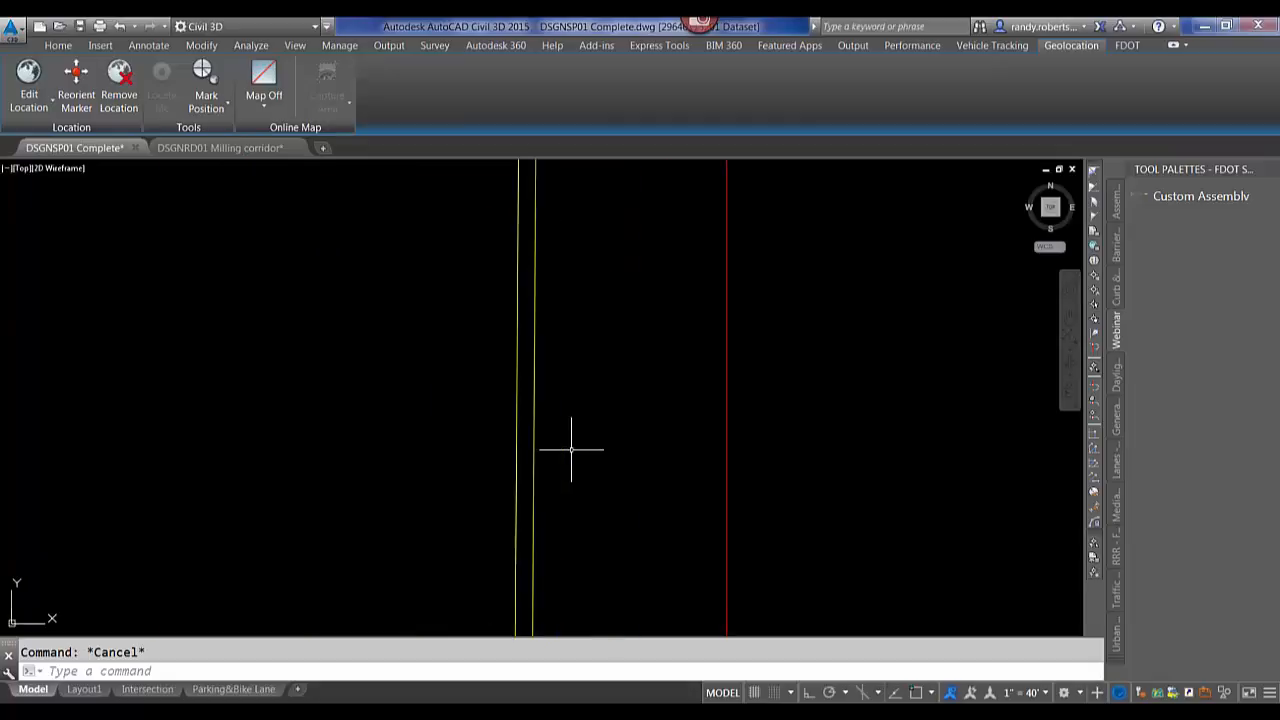
left_click(58, 45)
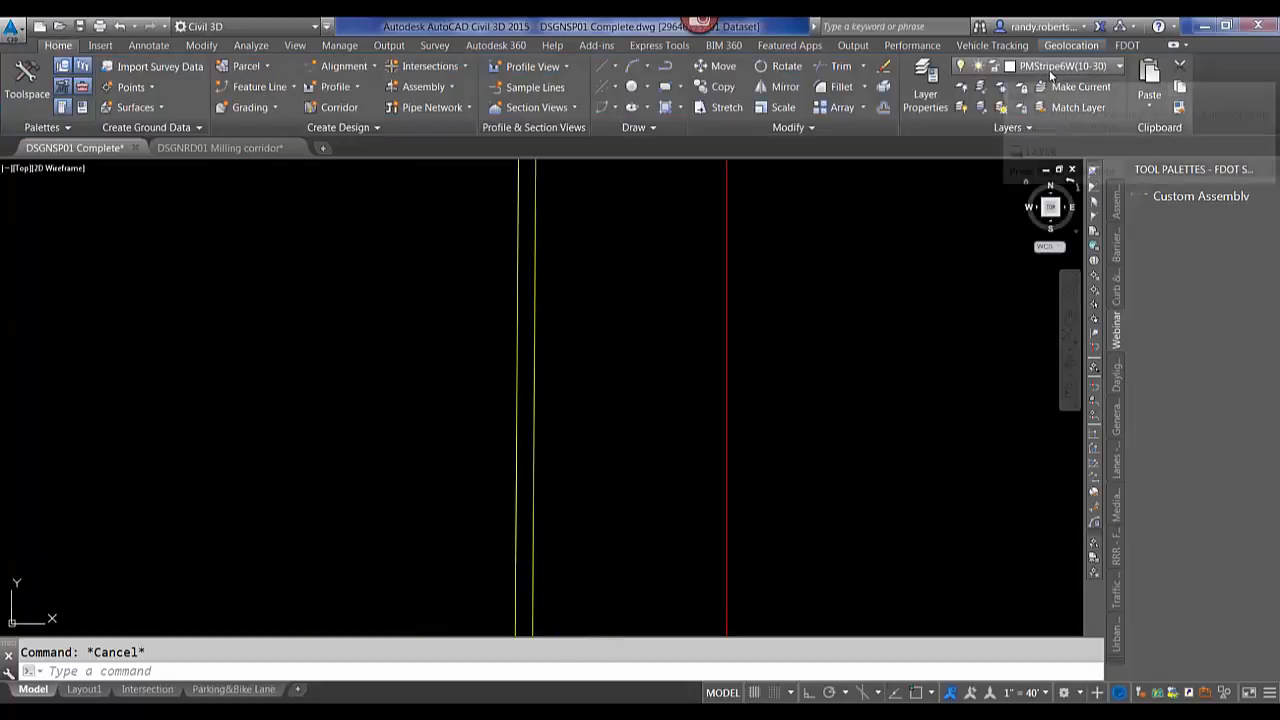
left_click(1080, 68)
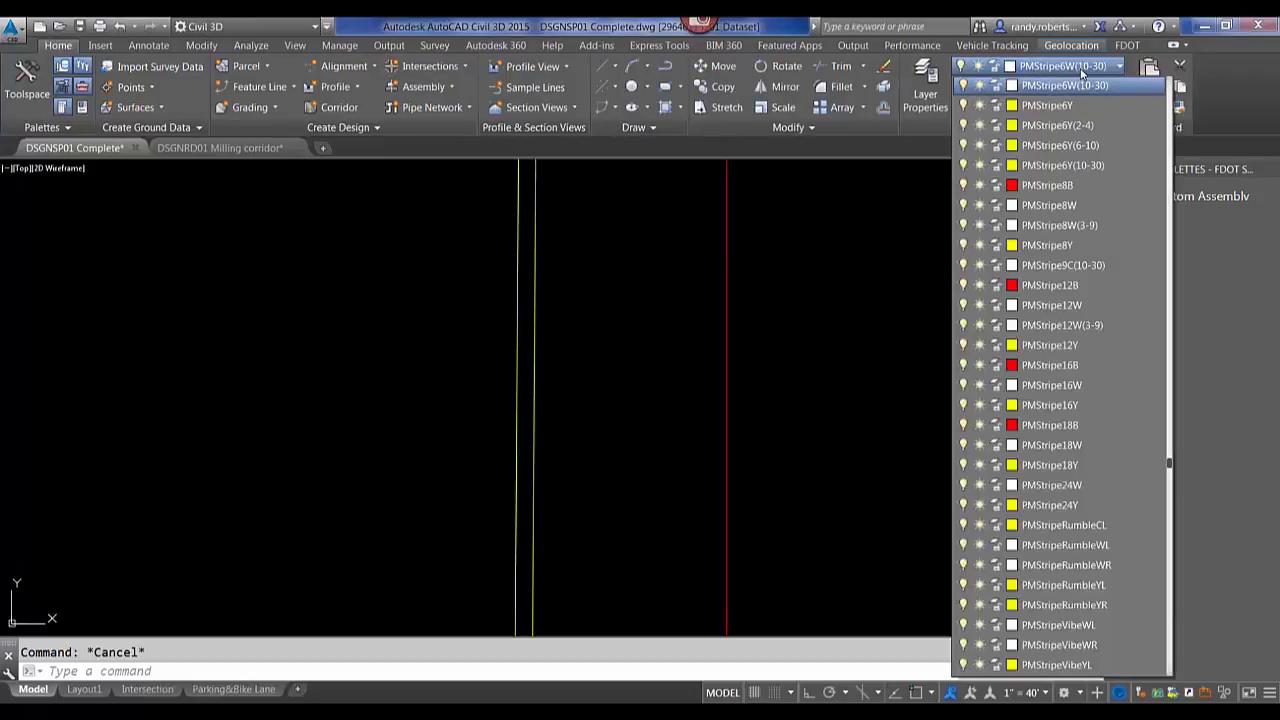
scroll(1063, 145, "up", 4)
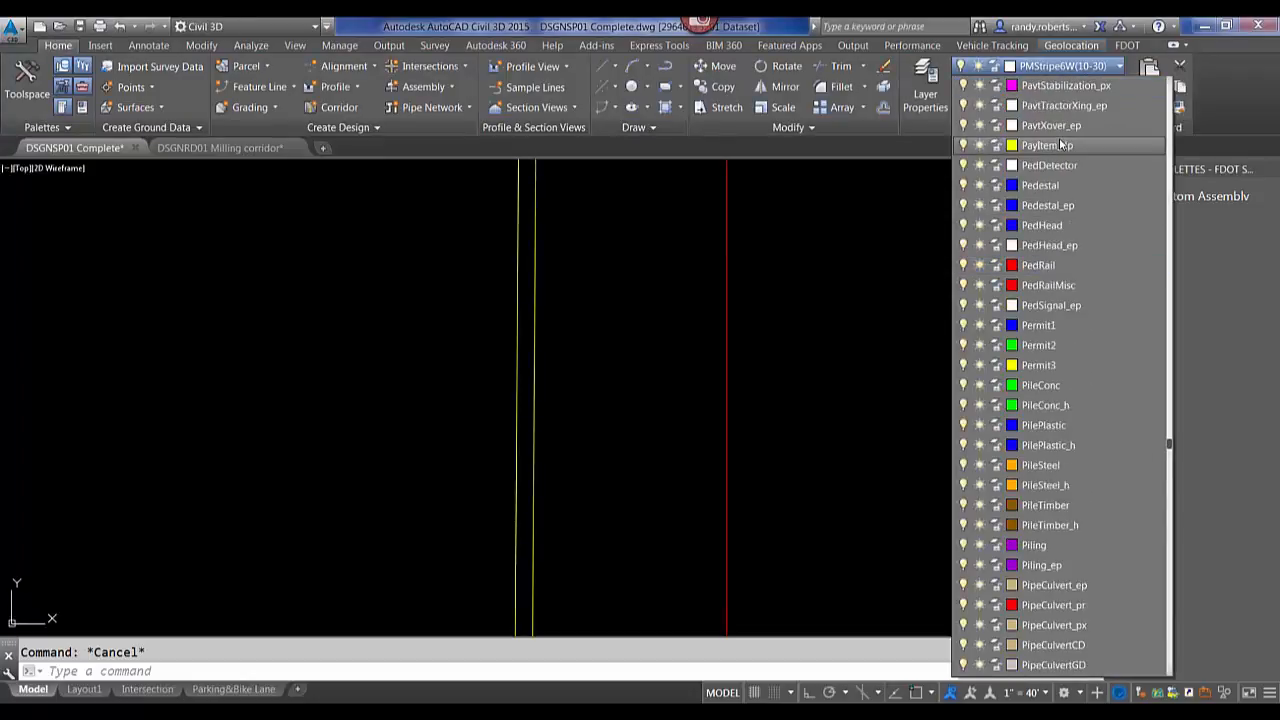
scroll(1068, 165, "up", 5)
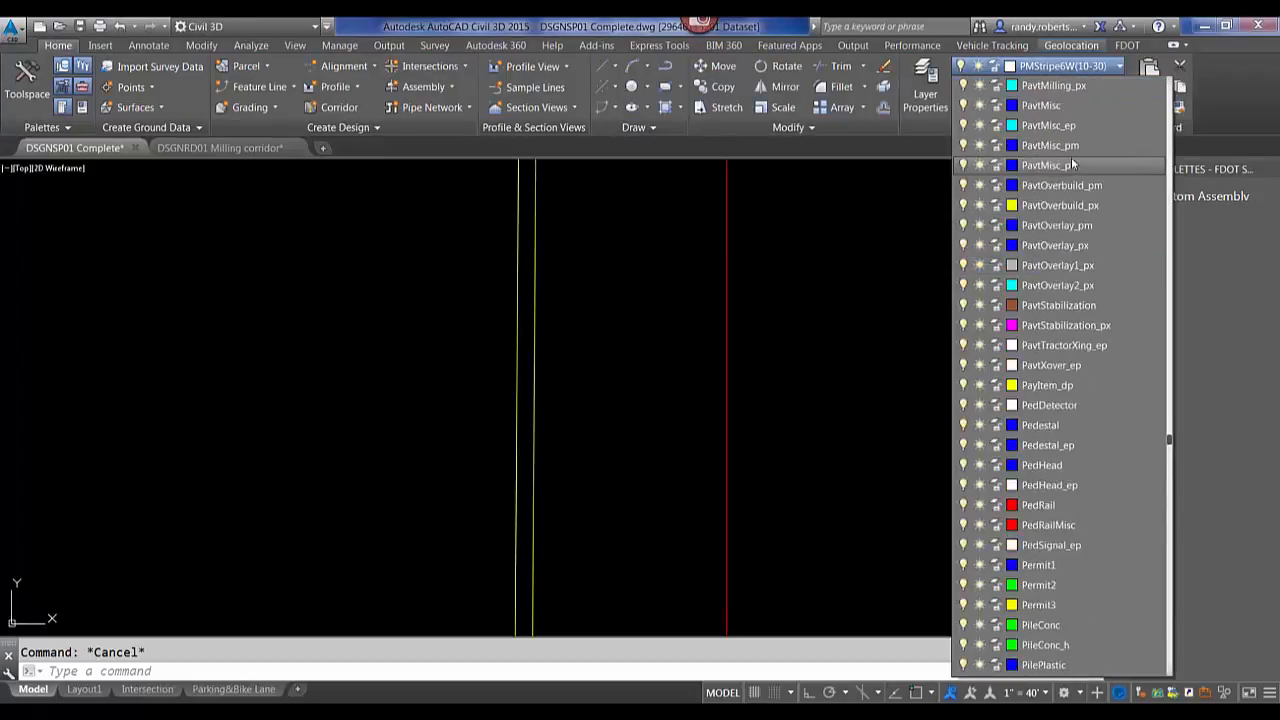
left_click(1065, 163)
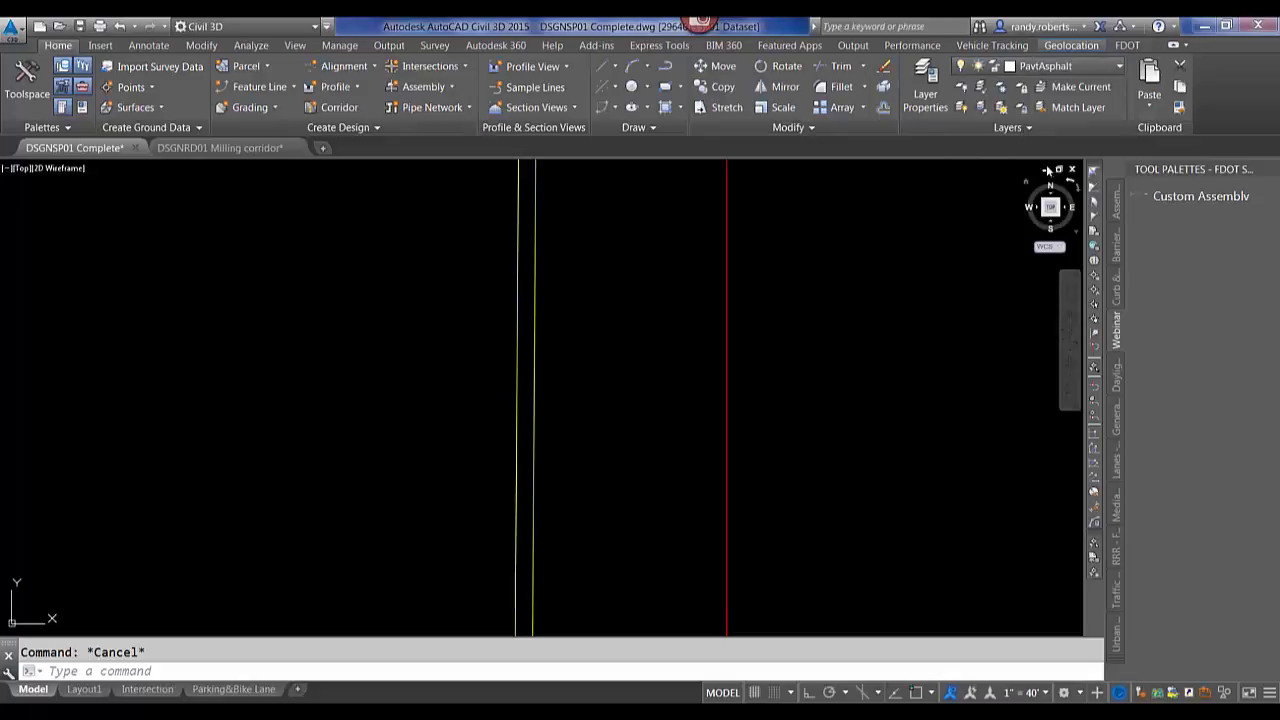
Start Offset and set its layer option to Current so offset objects go on the current layer.
left_click(610, 331)
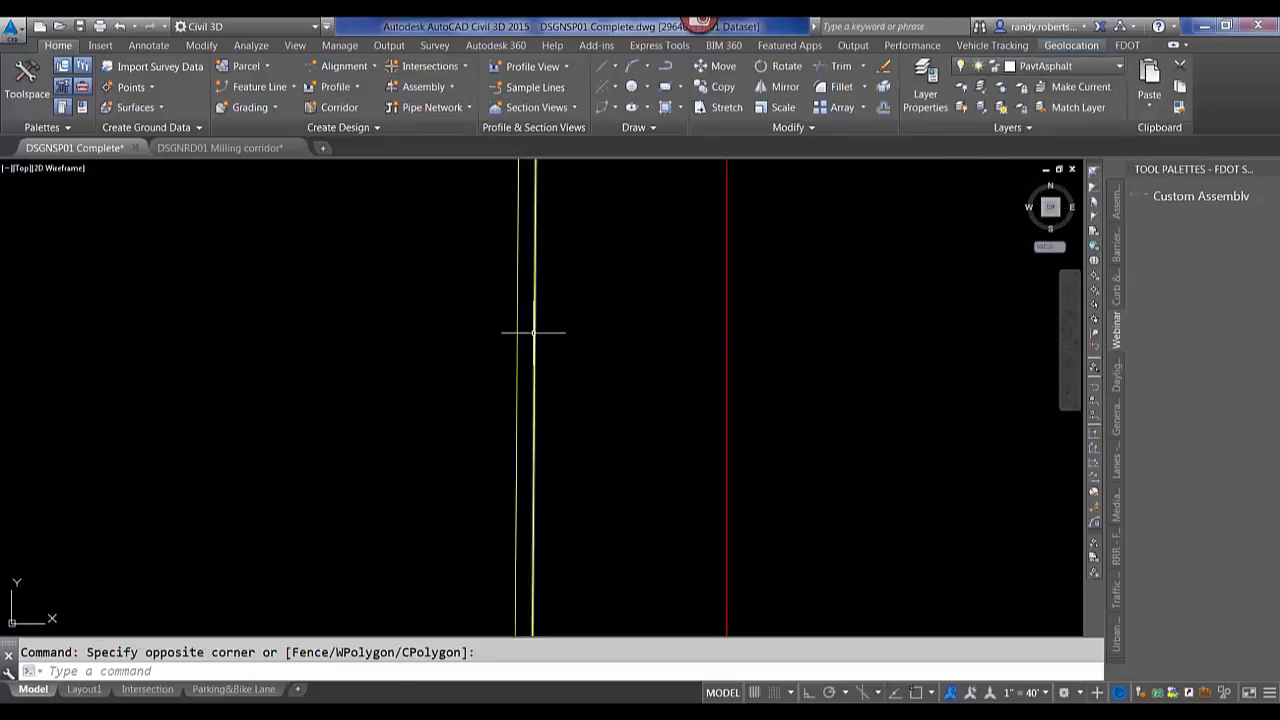
mouse_move(535, 334)
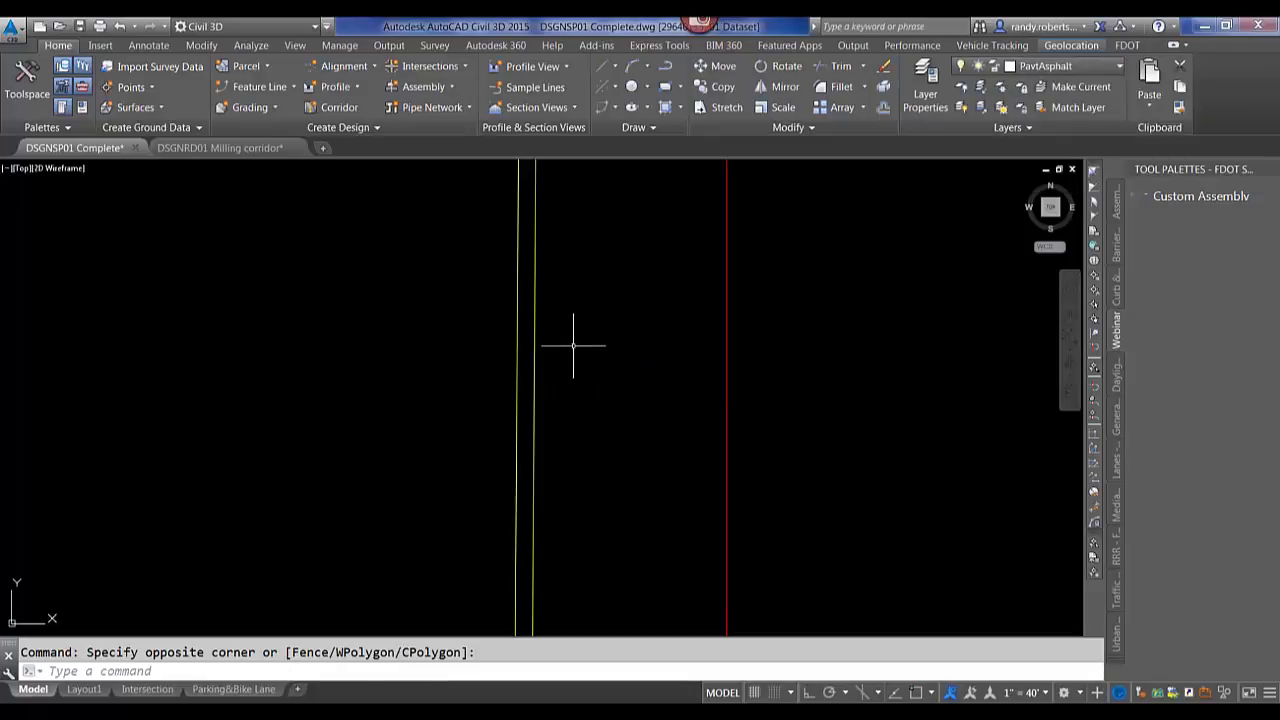
type("o")
key("Return")
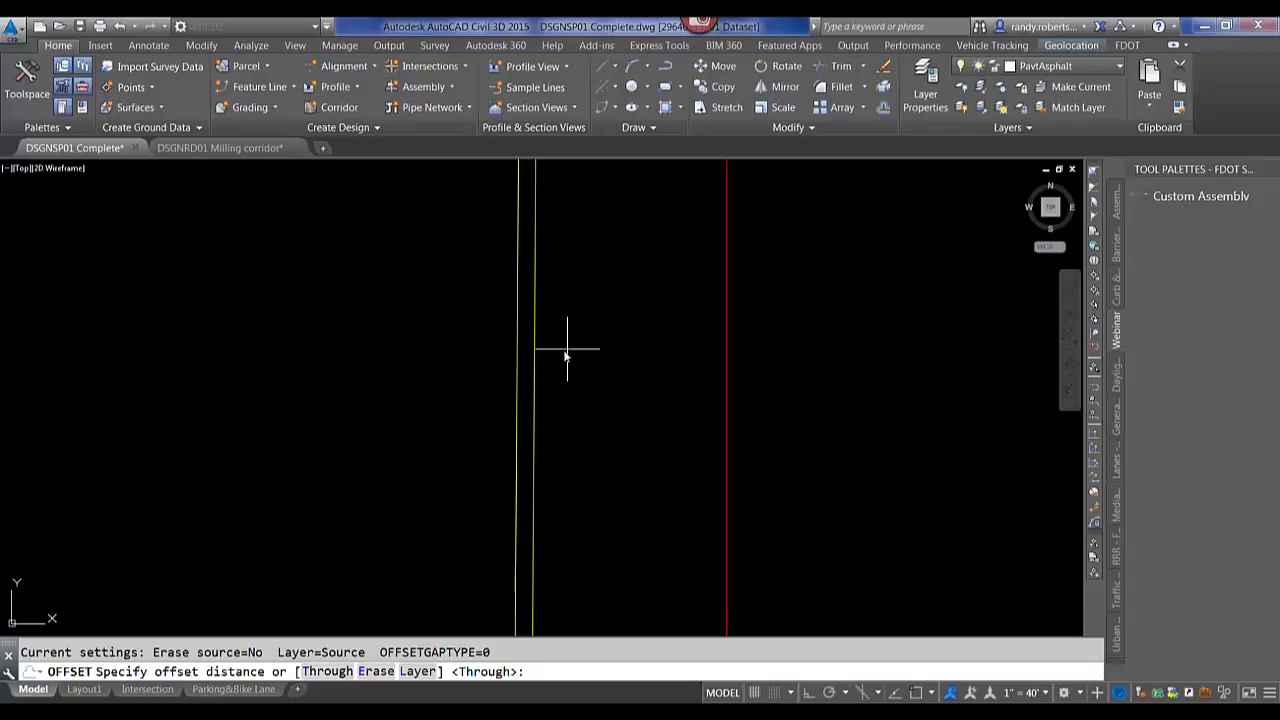
type("1")
key("Return")
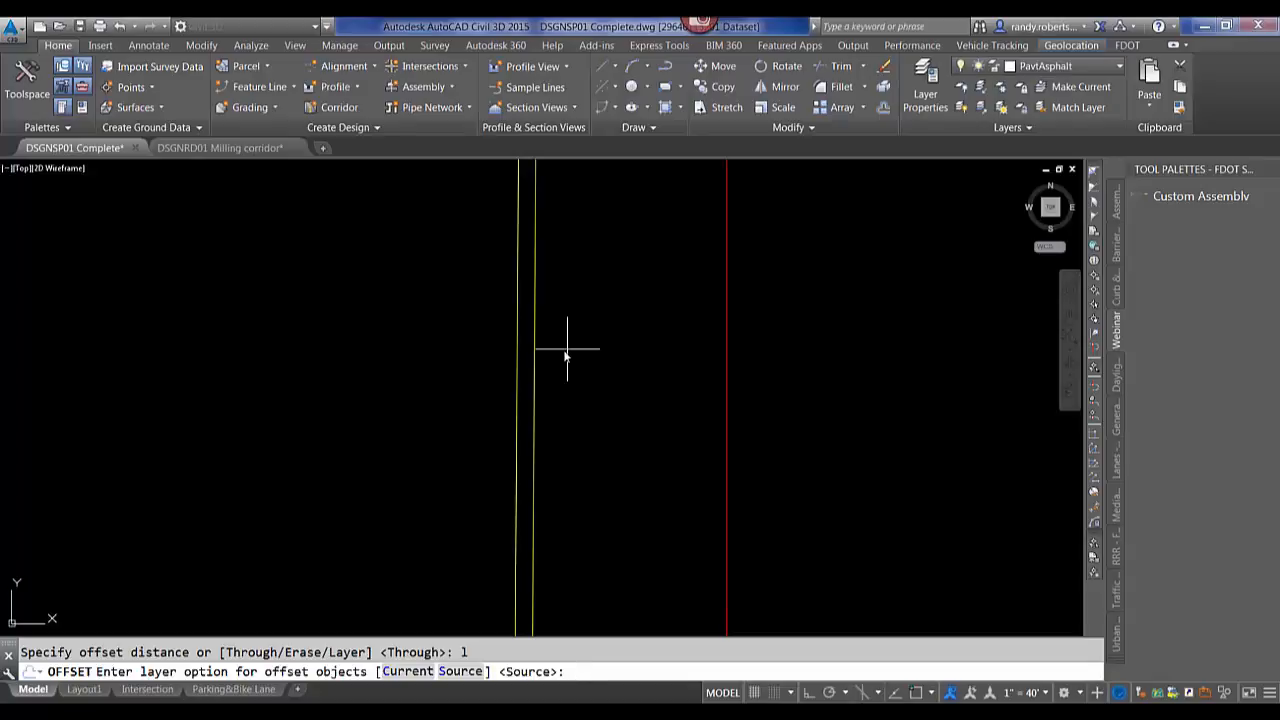
type("c")
key("Return")
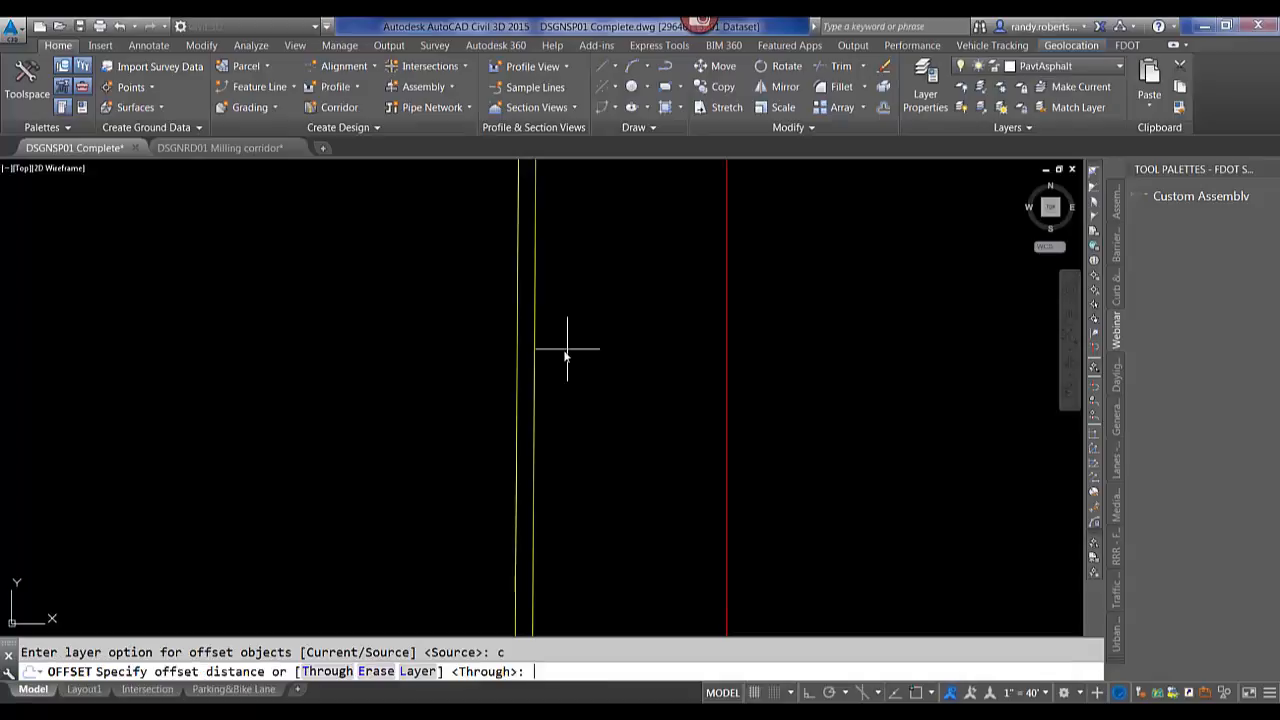
Offset the right yellow line 2 units to its right, then exit the Offset command.
type("2")
key("Return")
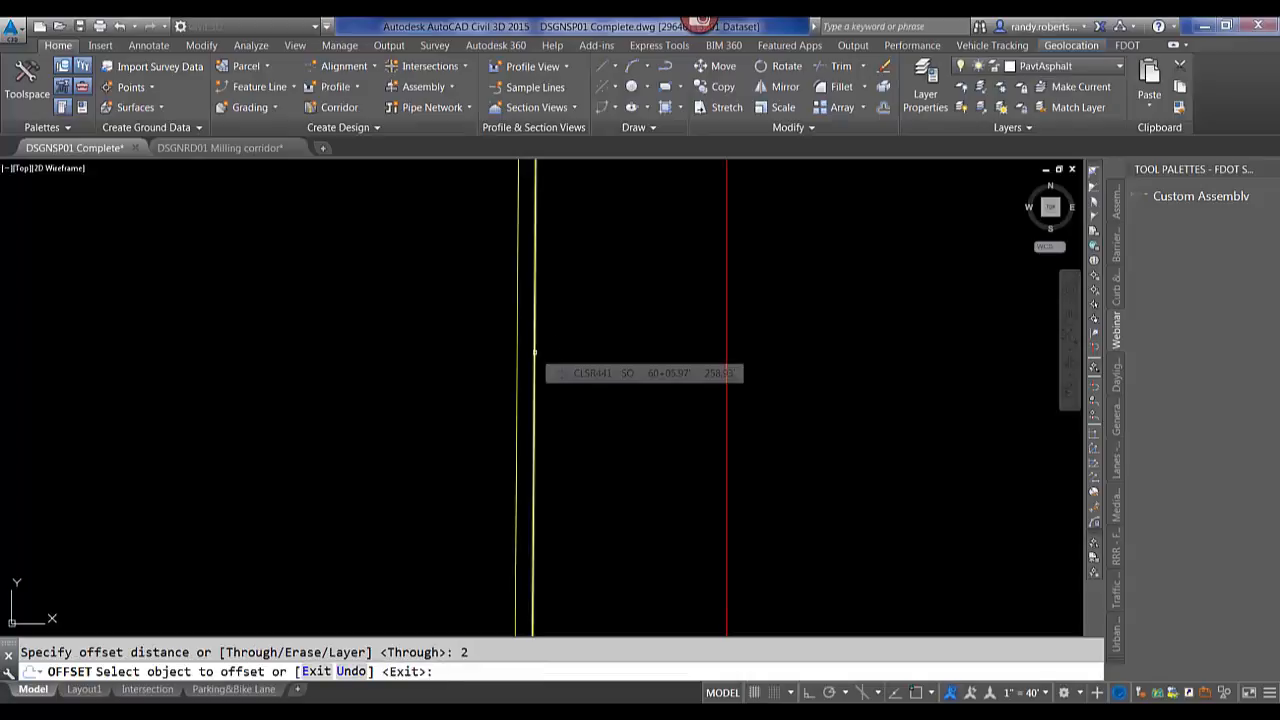
left_click(534, 352)
left_click(638, 354)
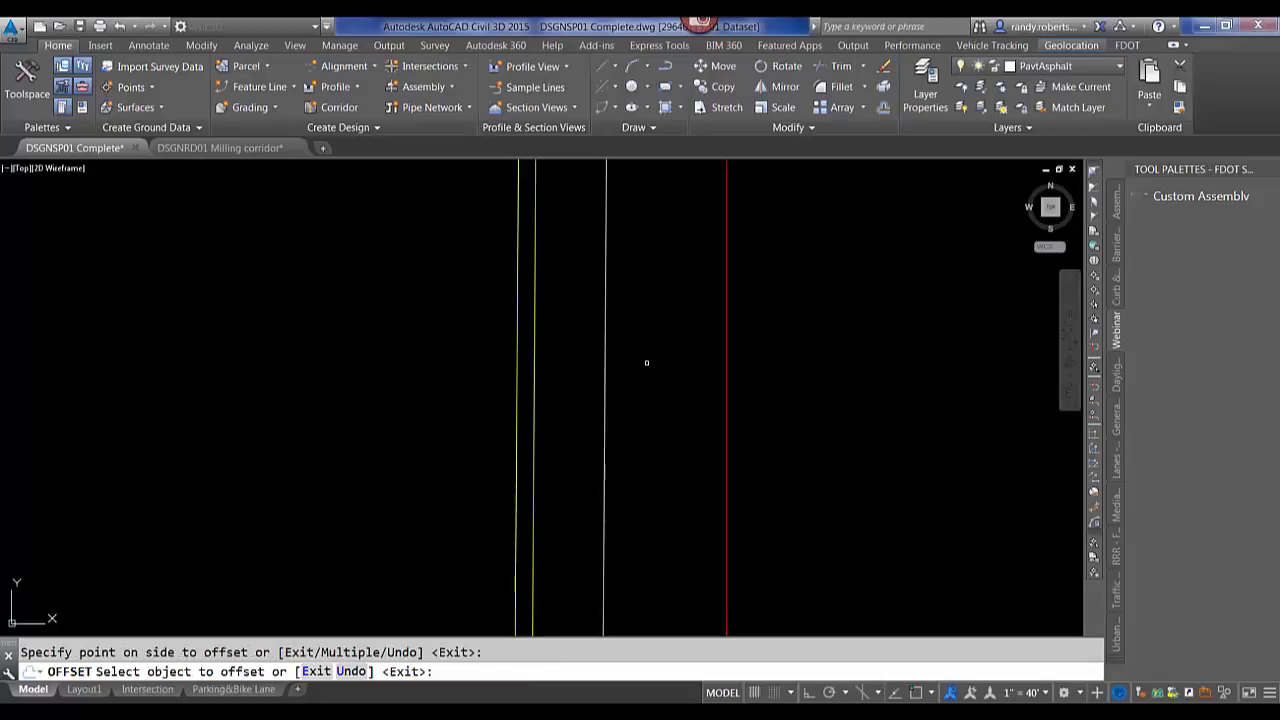
right_click(648, 365)
left_click(670, 390)
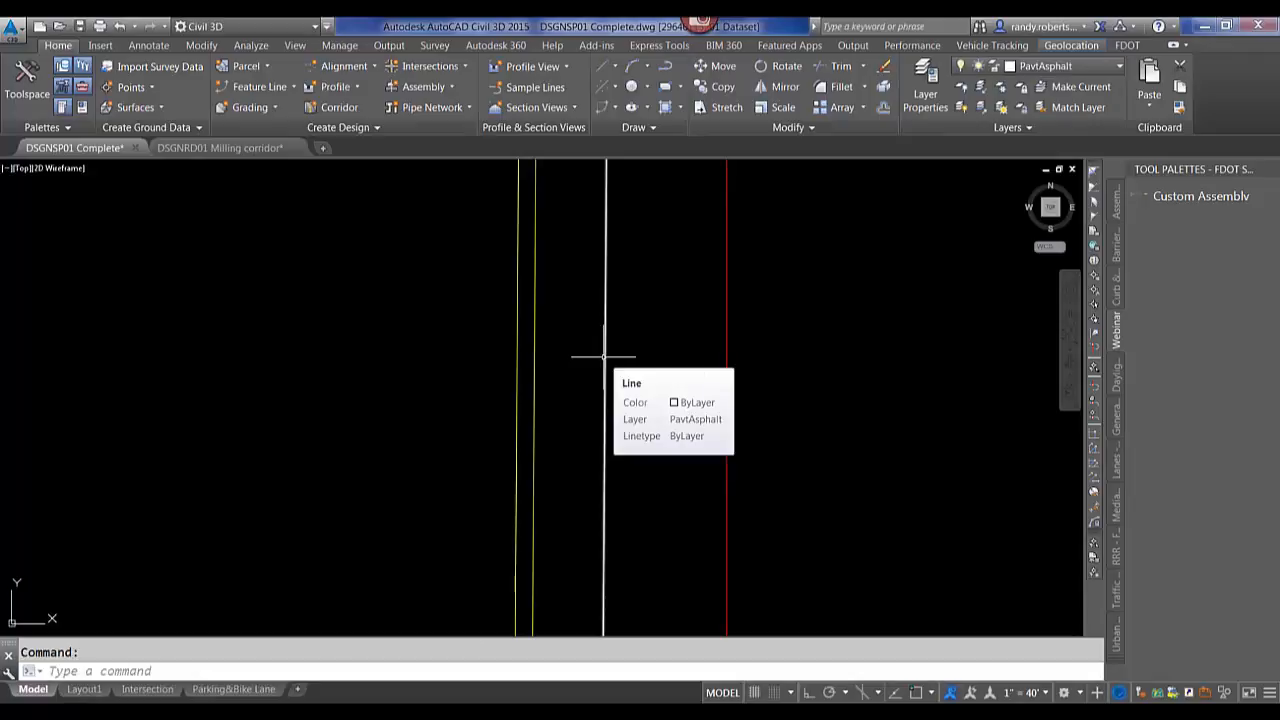
scroll(526, 340, "down", 4)
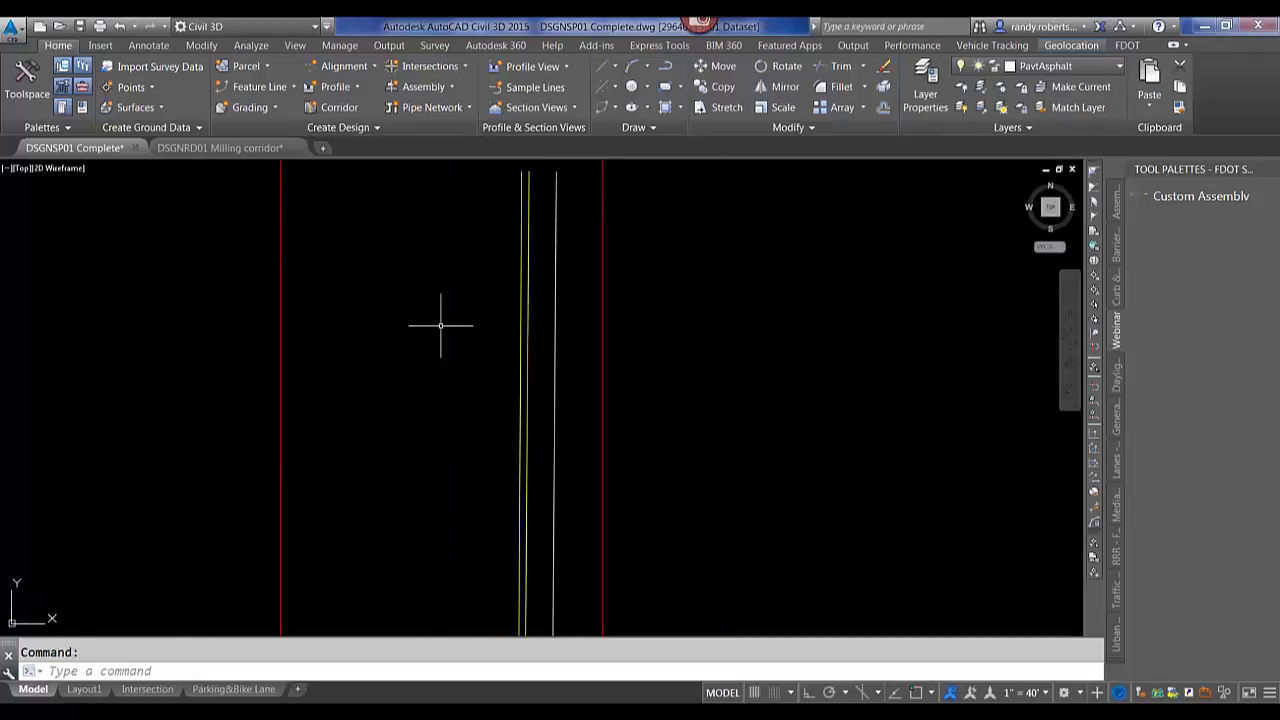
key("Escape")
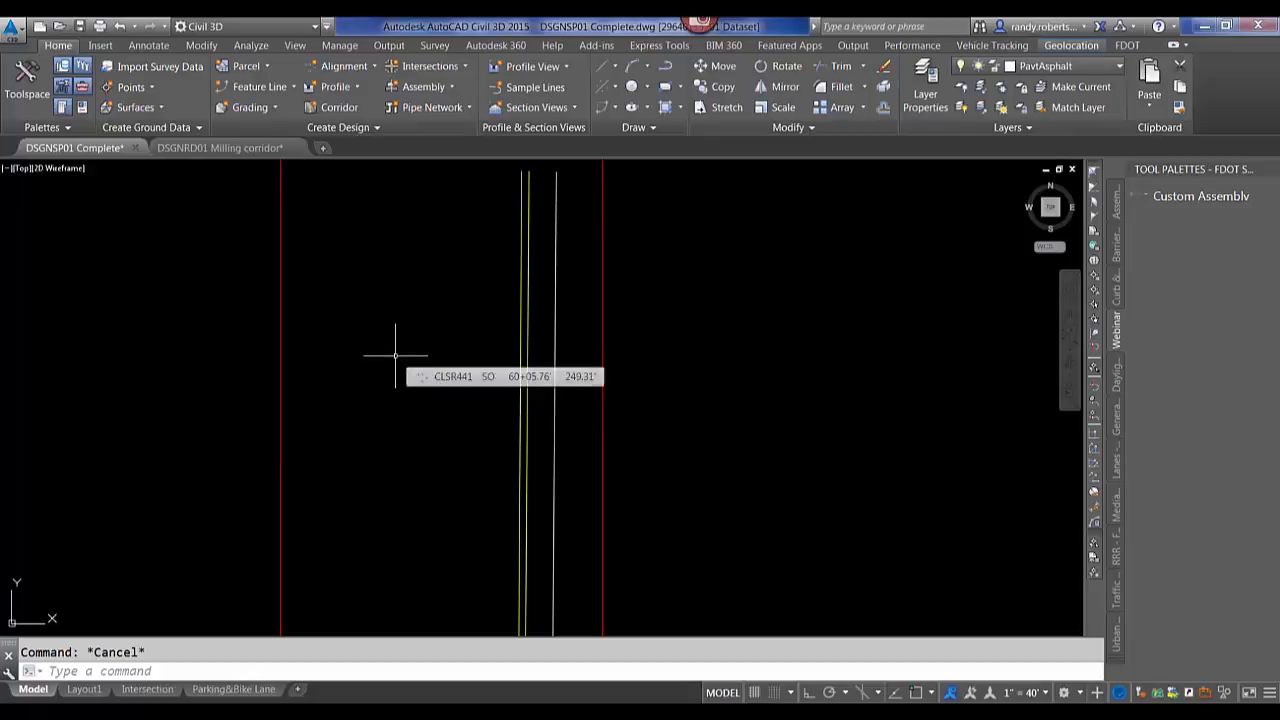
Open the RPN Calculator, move its window aside, and close it again.
type("RPNcalc")
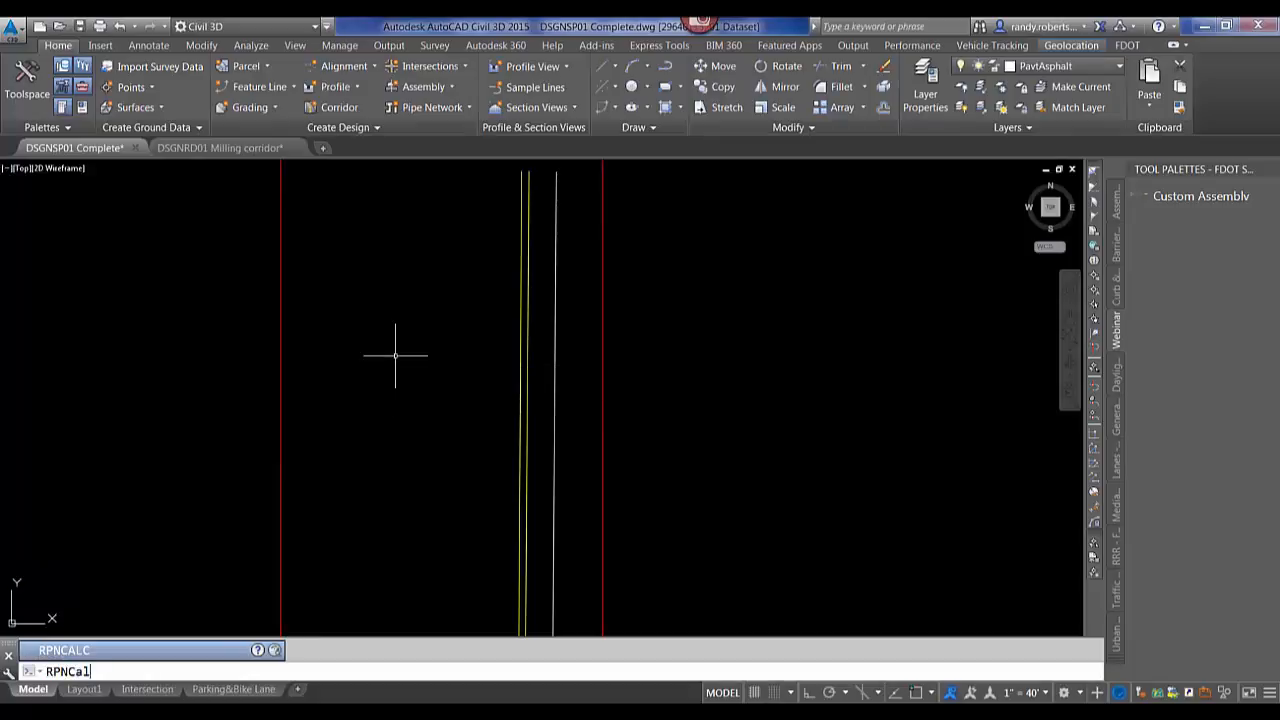
key("Return")
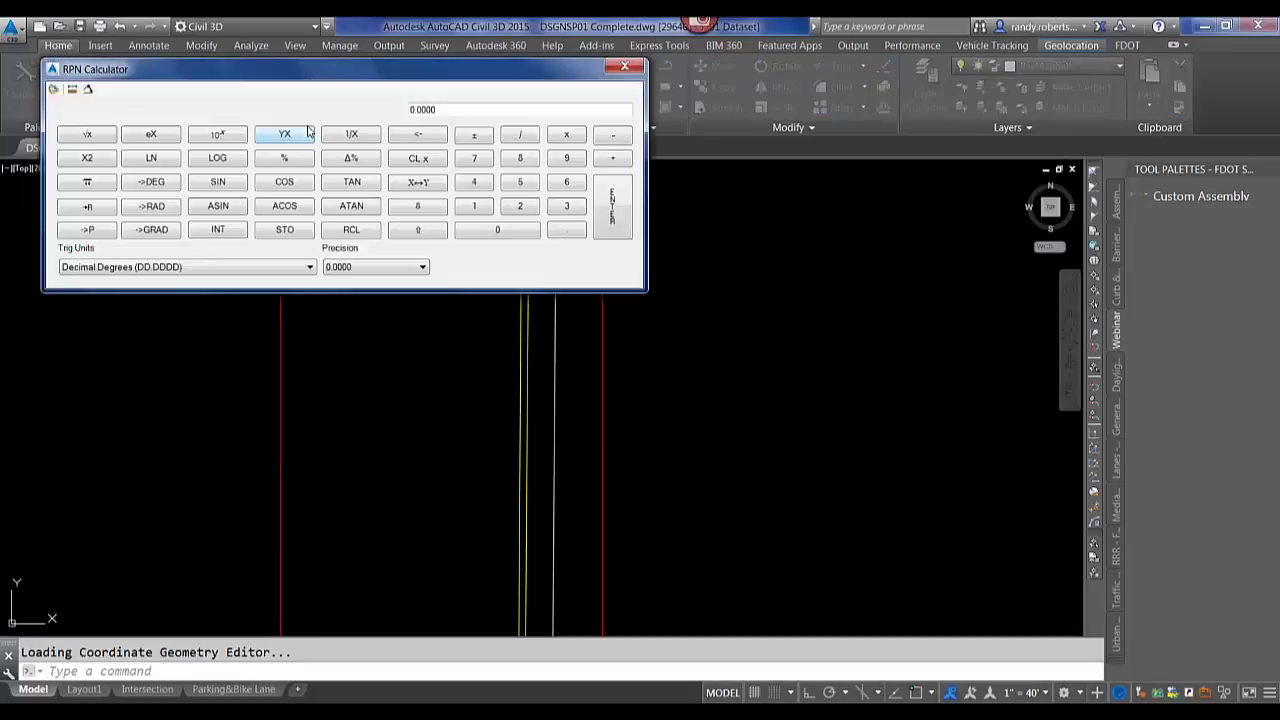
left_click_drag(293, 78, 348, 179)
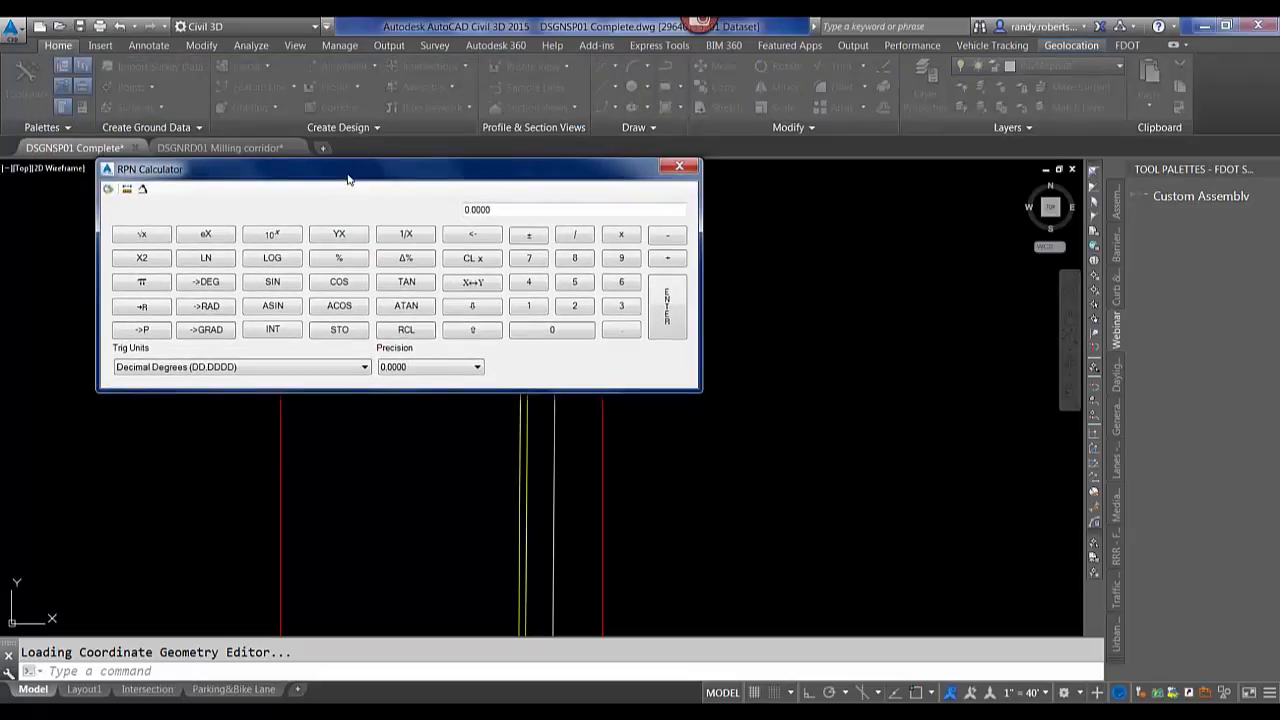
left_click(679, 167)
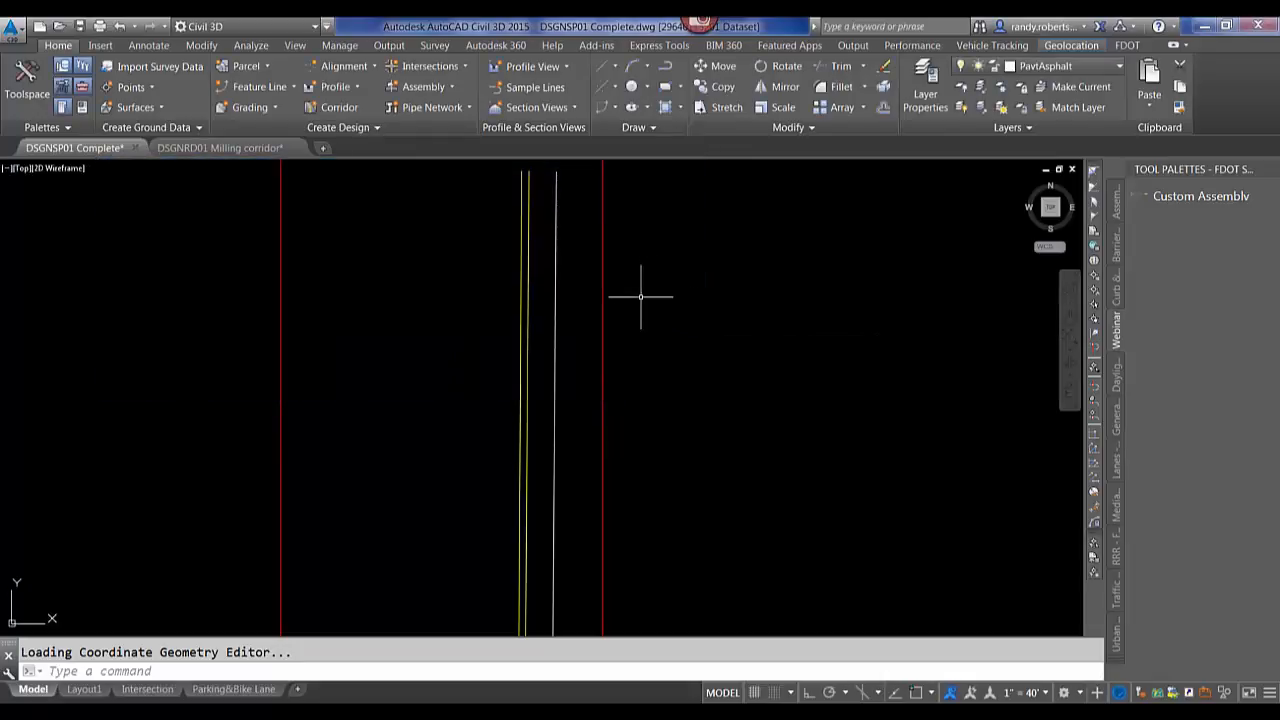
Start Set to ByLayer and open its settings, keeping Color, Linetype, Lineweight, Material, Plot Style and Transparency checked.
scroll(644, 293, "down", 6)
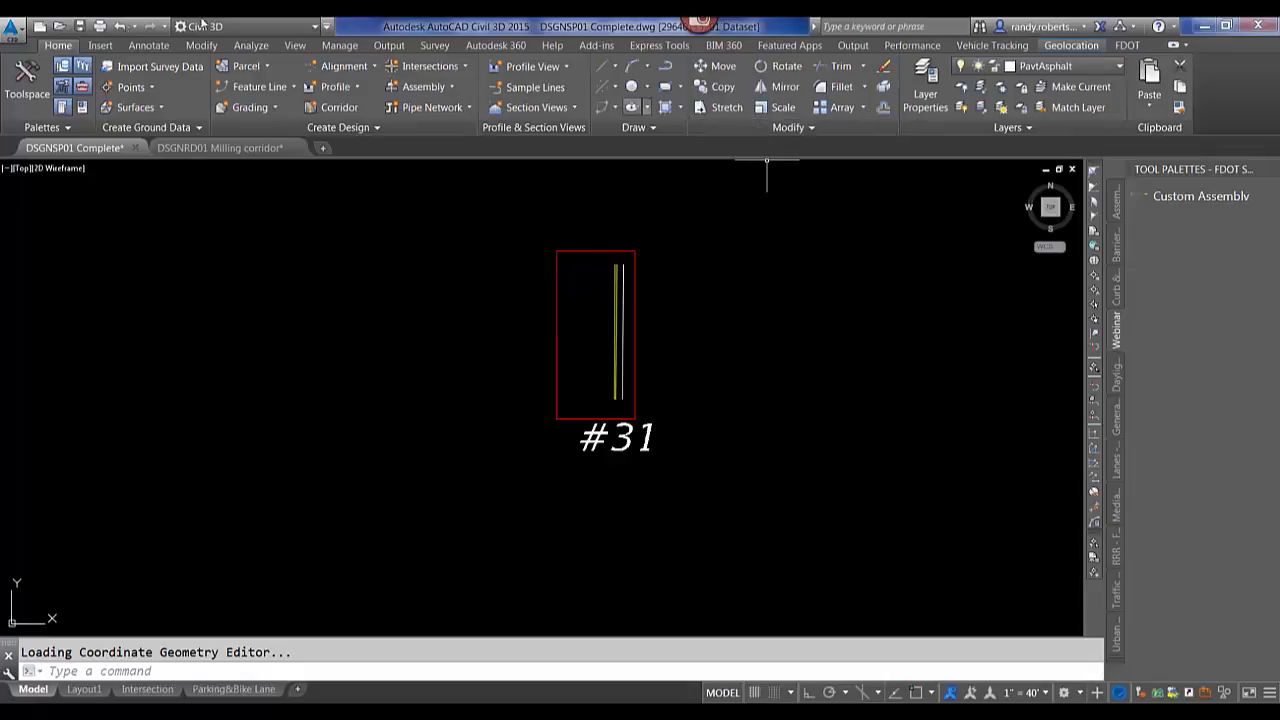
left_click(811, 129)
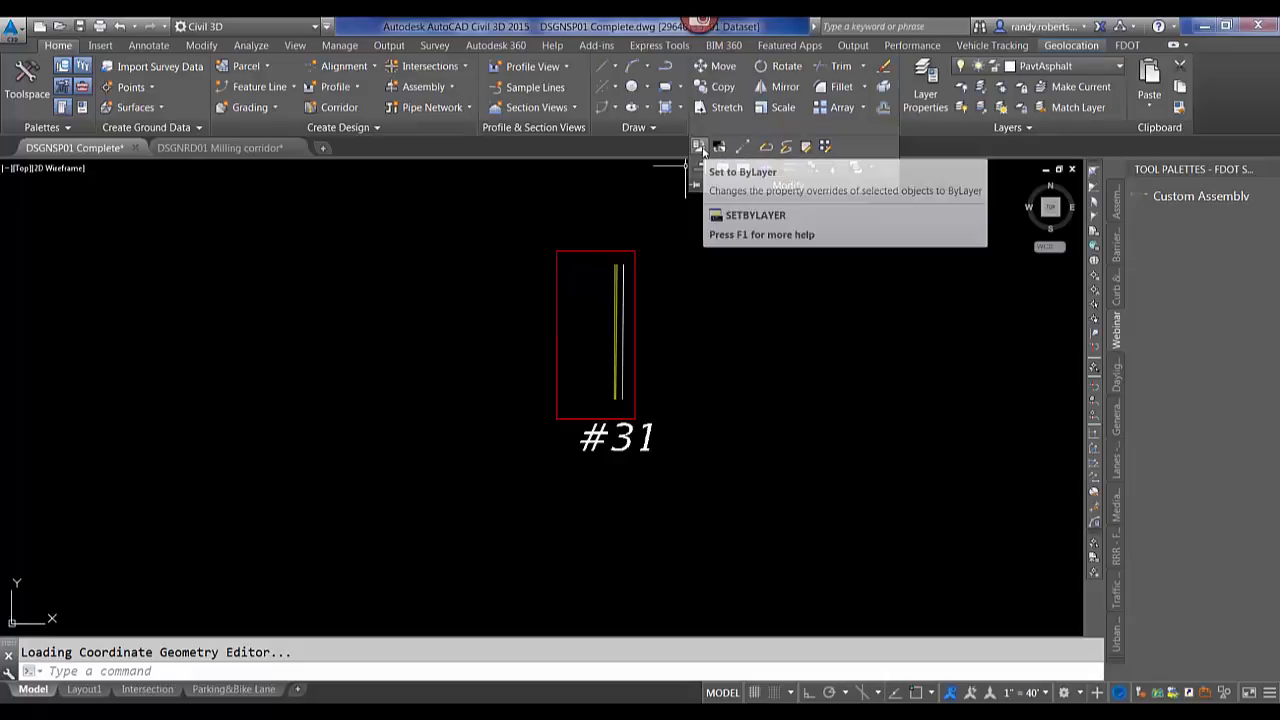
left_click(700, 148)
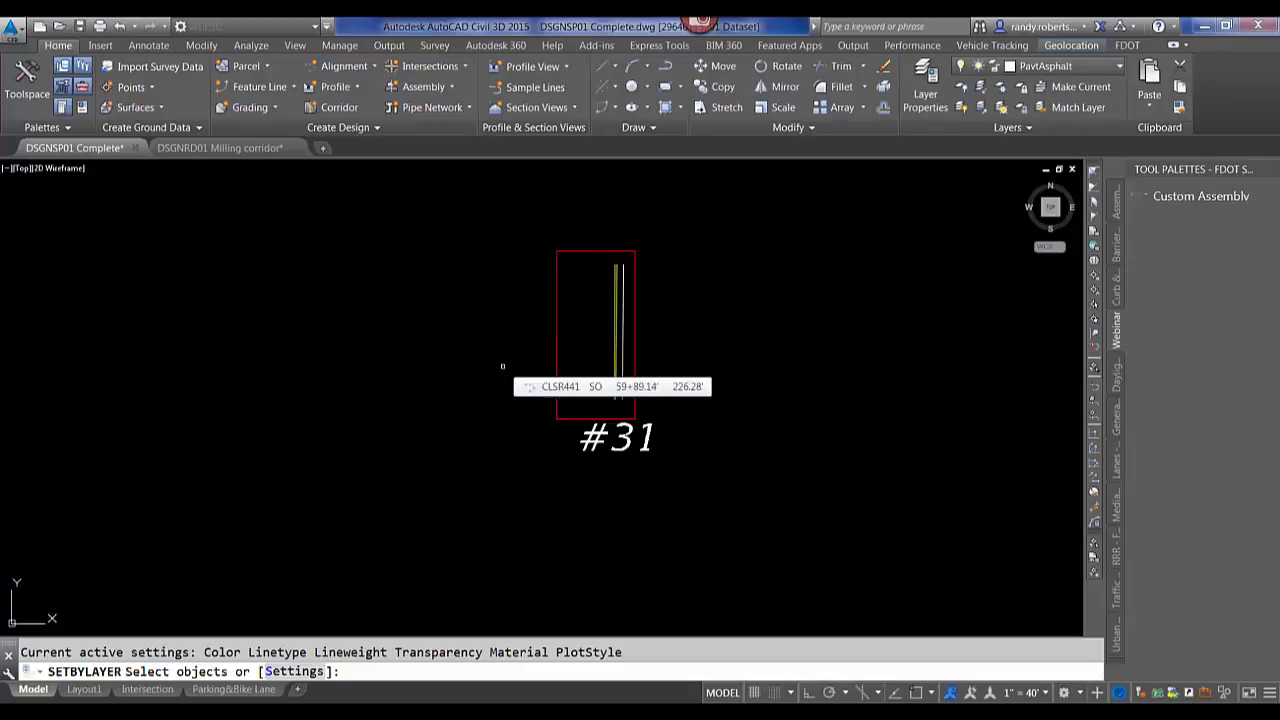
type("s")
key("Return")
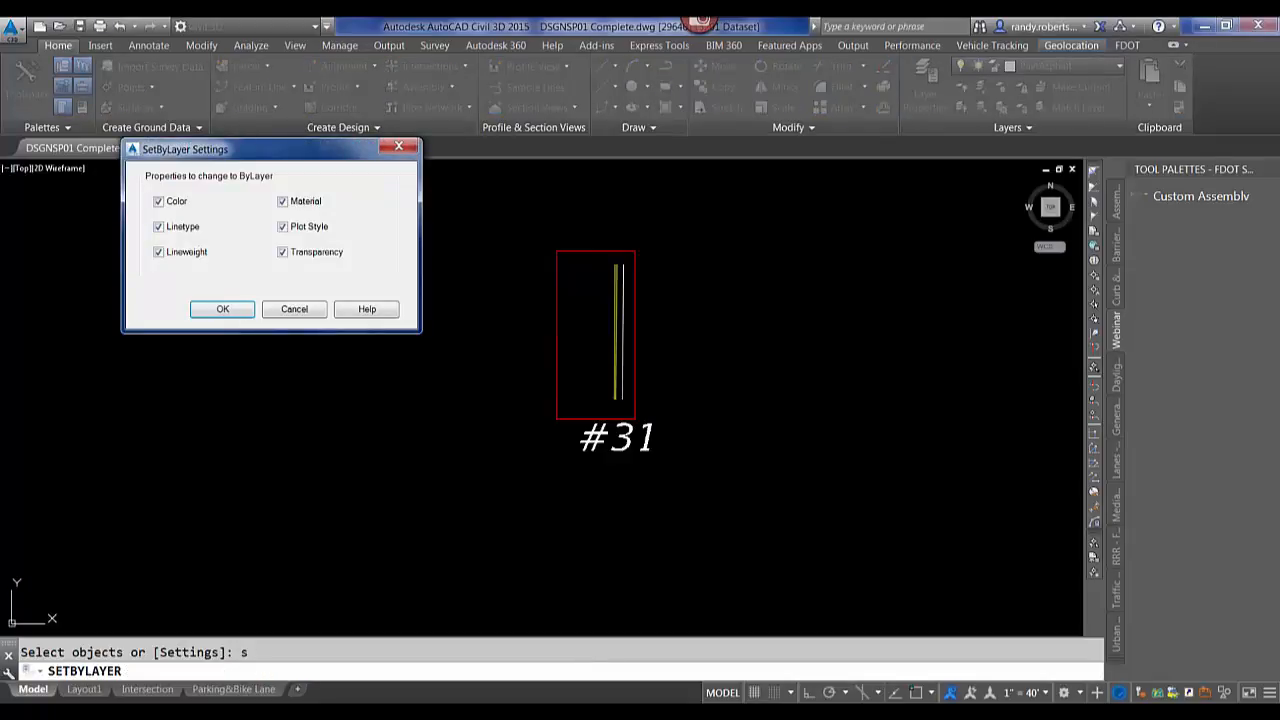
key("Return")
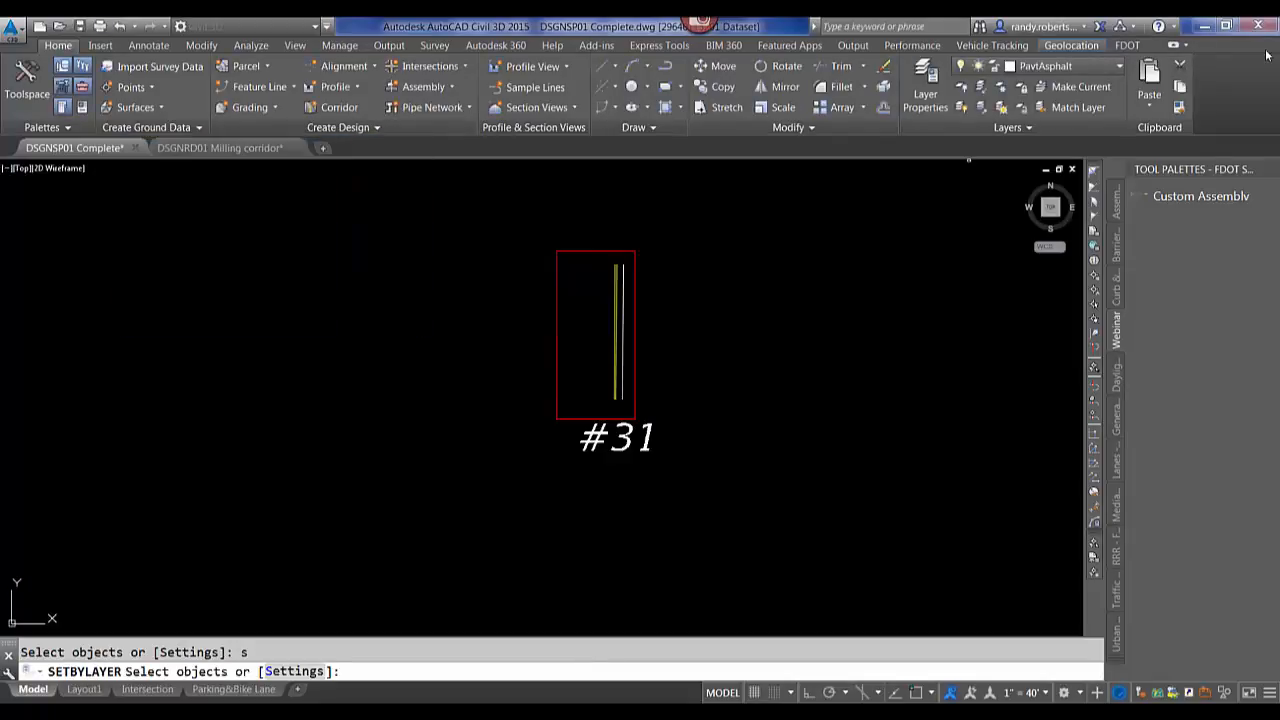